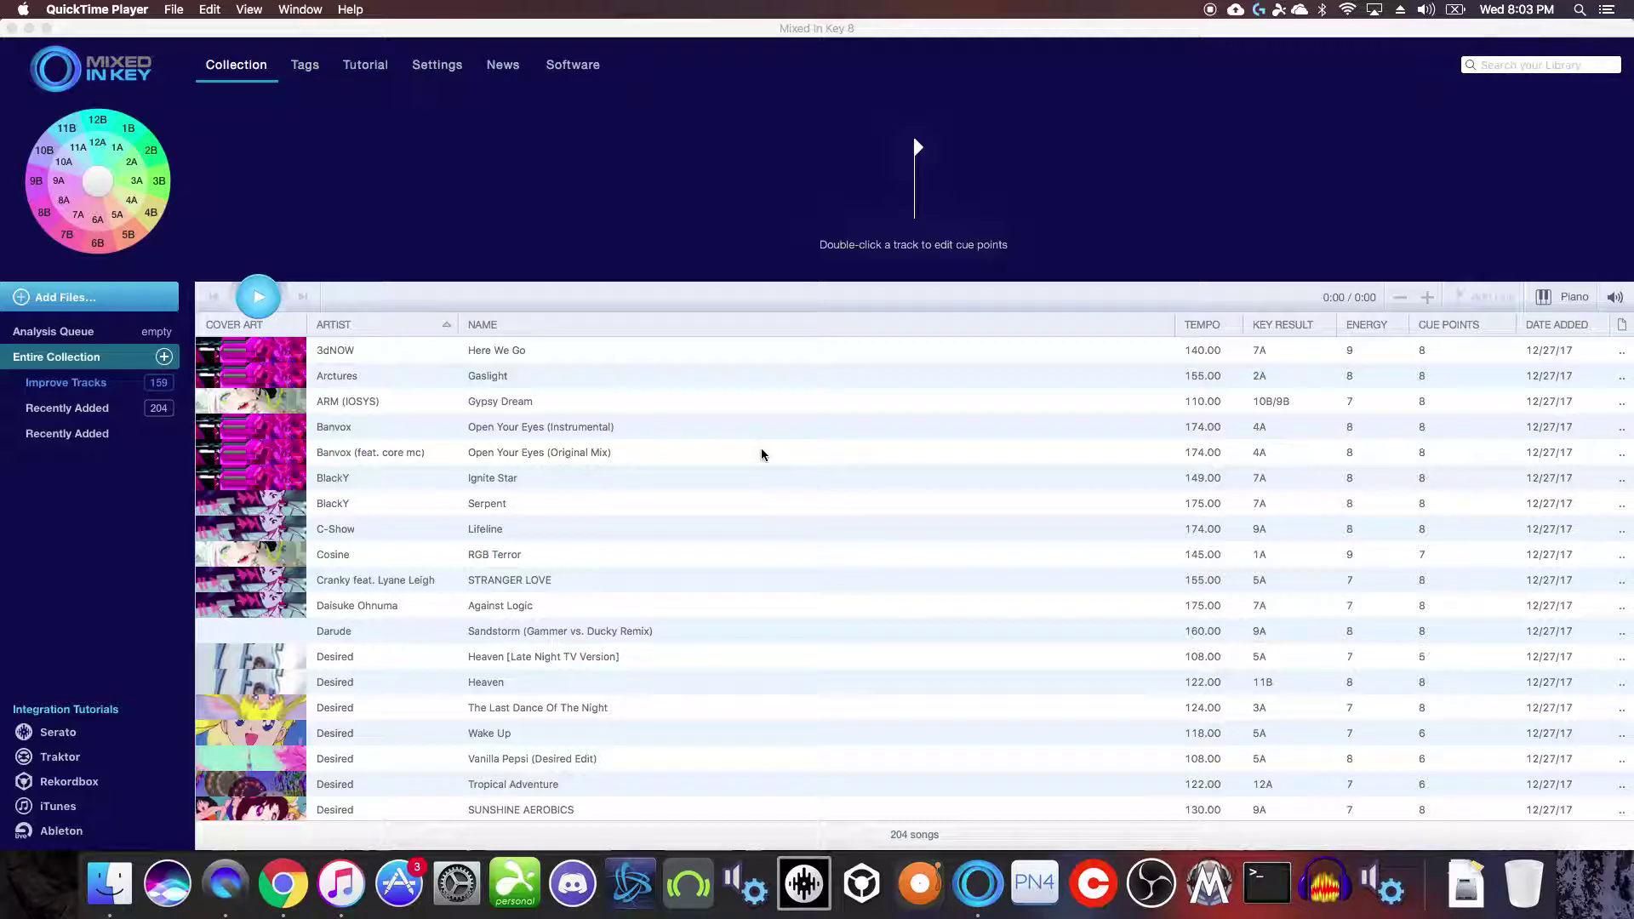
Look through the entire collection to examine the tracks' tempo, key, energy and cue point results
{"action": "scroll", "coordinate": [749, 468], "scroll_direction": "down", "scroll_amount": 15}
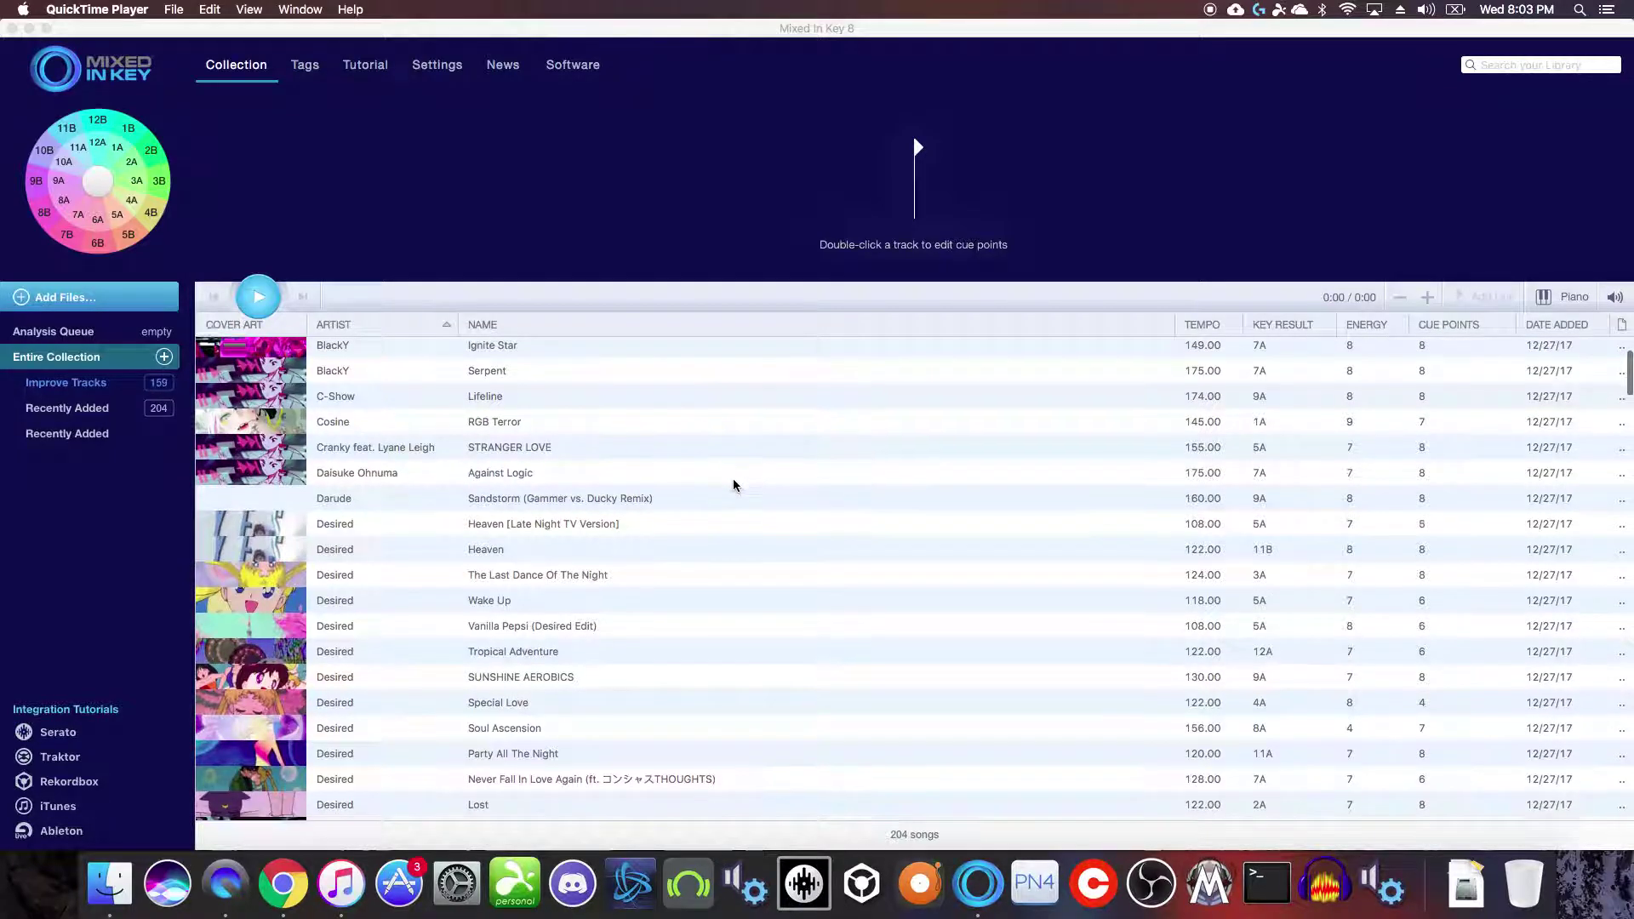
{"action": "scroll", "coordinate": [735, 485], "scroll_direction": "down", "scroll_amount": 15}
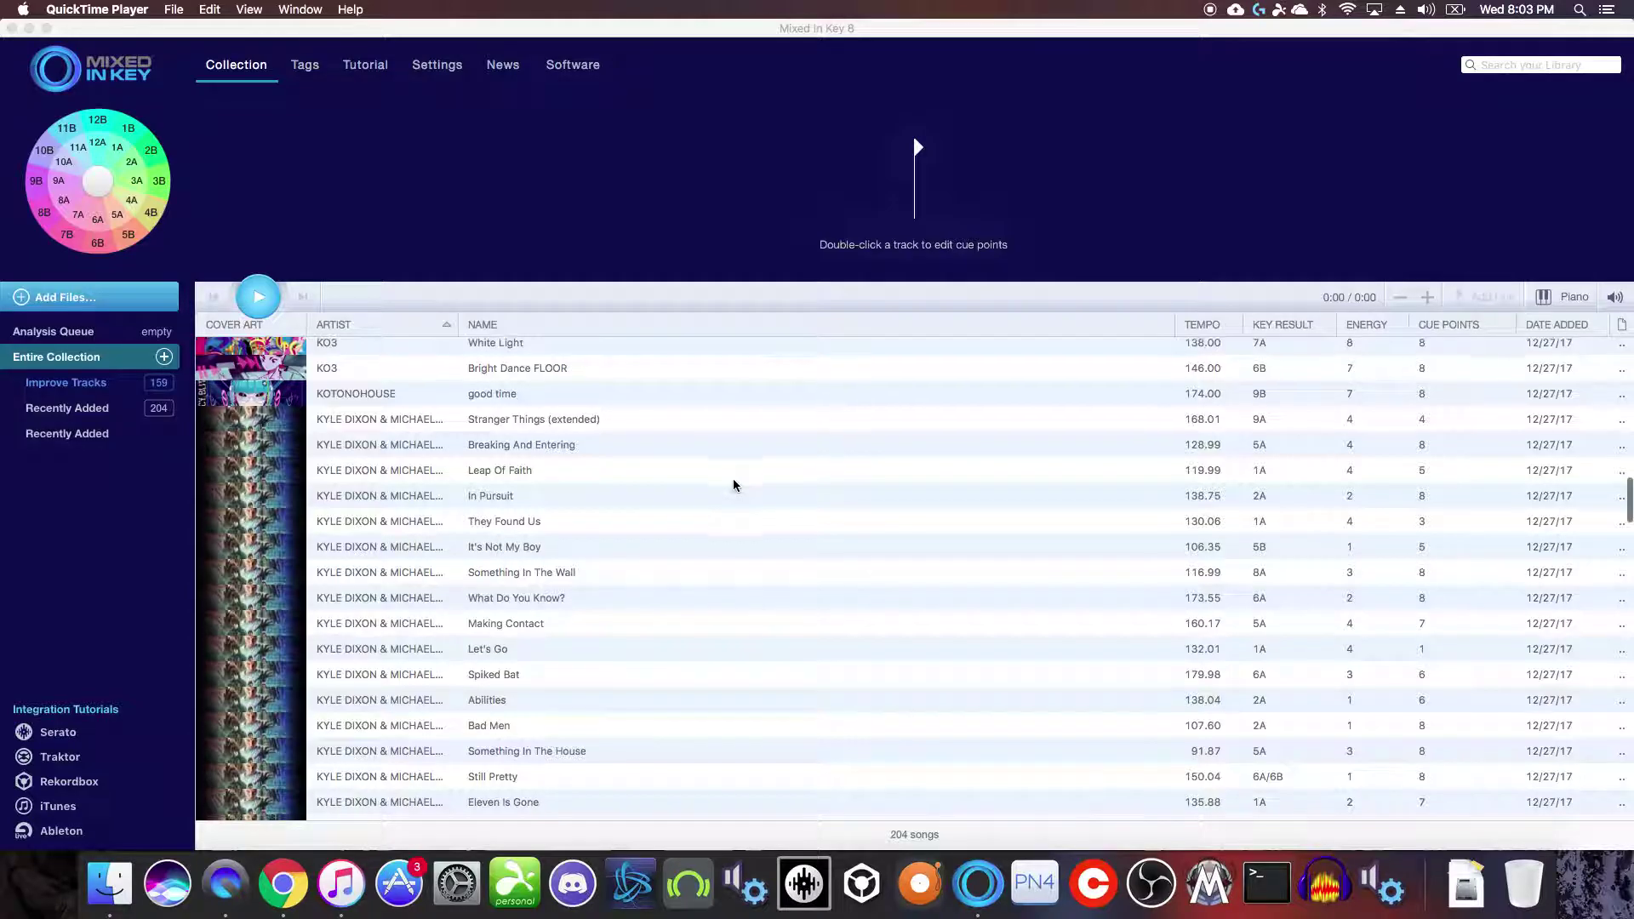
{"action": "scroll", "coordinate": [736, 485], "scroll_direction": "down", "scroll_amount": 10}
{"action": "scroll", "coordinate": [736, 485], "scroll_direction": "down", "scroll_amount": 15}
{"action": "scroll", "coordinate": [736, 486], "scroll_direction": "down", "scroll_amount": 15}
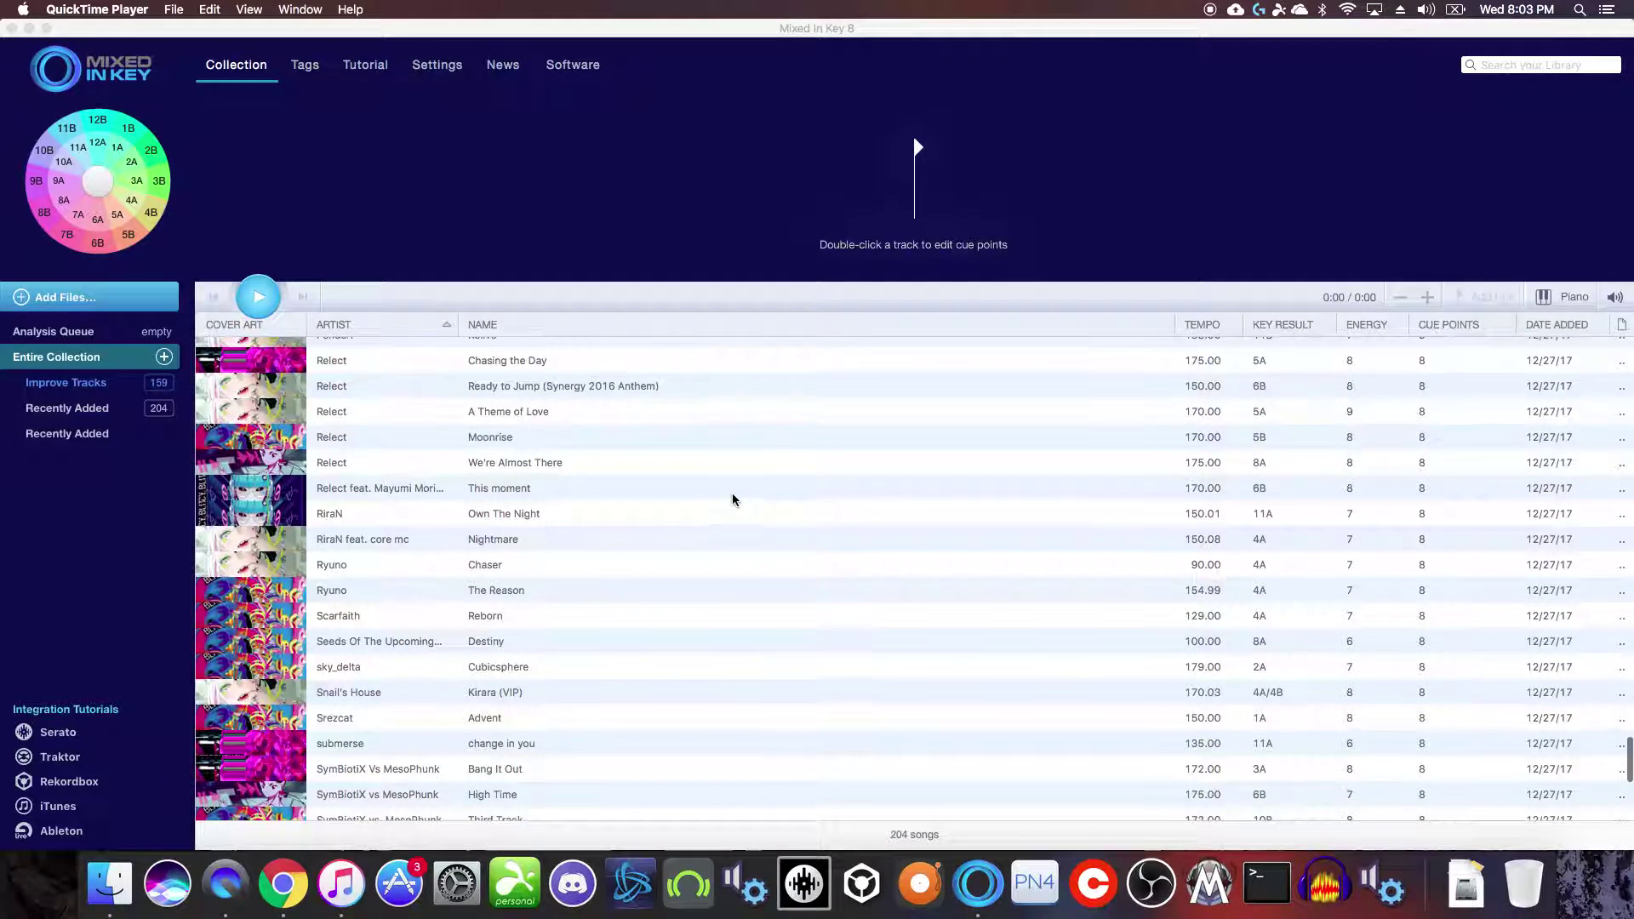
{"action": "scroll", "coordinate": [735, 500], "scroll_direction": "up", "scroll_amount": 10}
{"action": "scroll", "coordinate": [736, 501], "scroll_direction": "down", "scroll_amount": 10}
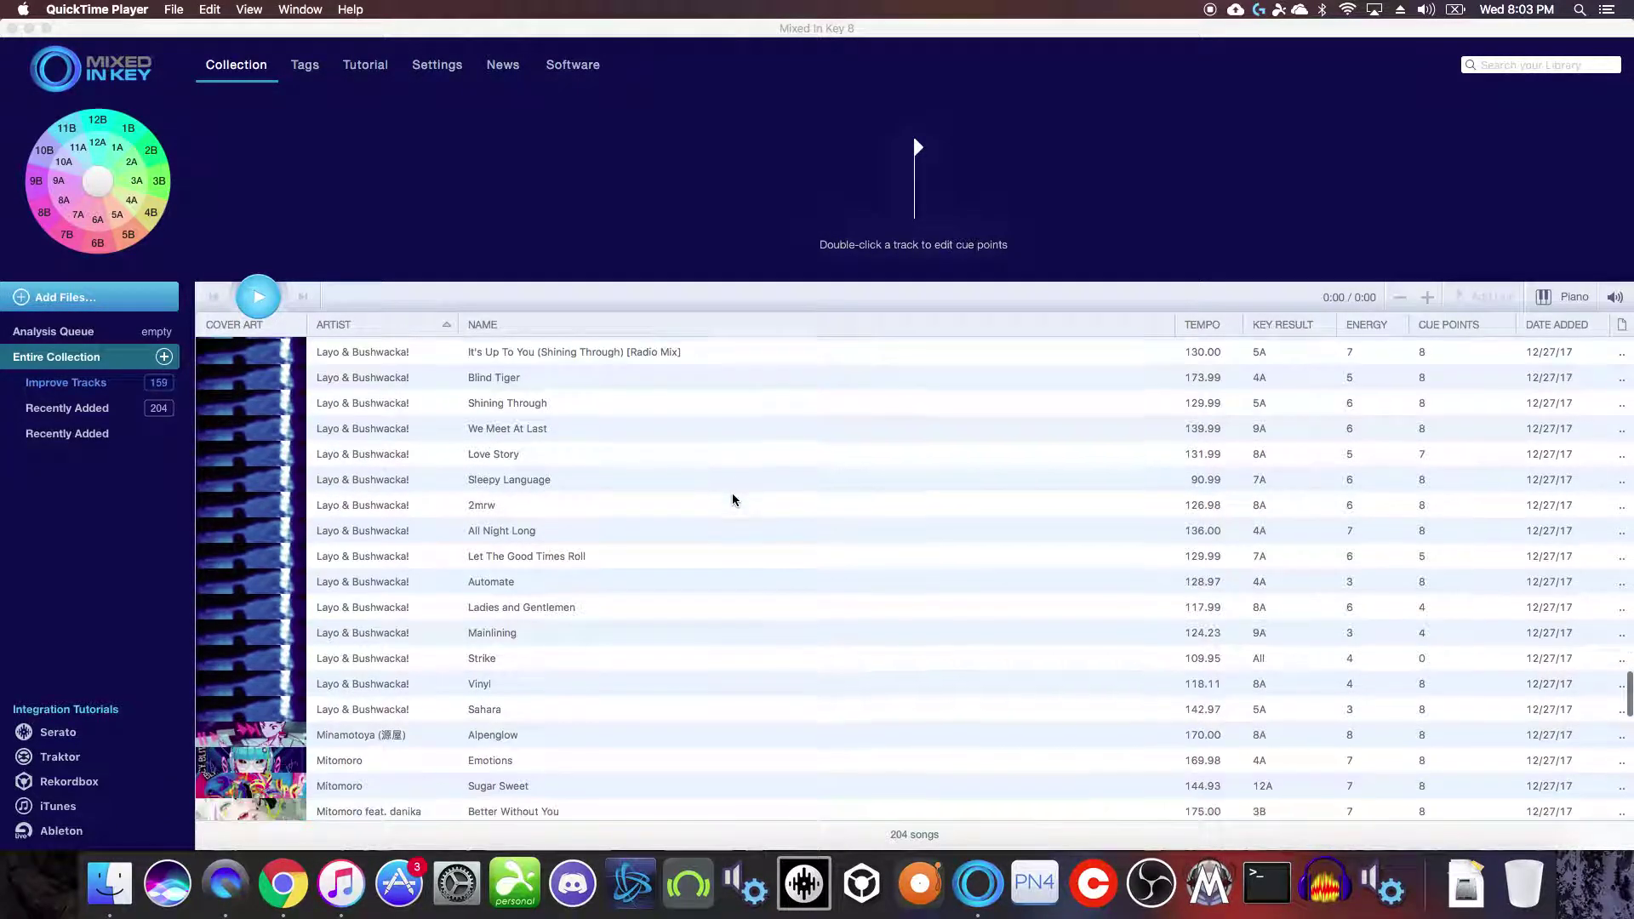
Switch to iTunes and view the available track actions for Sandstorm (Gammer vs. Ducky Remix) and RGB Terror in Recently Added
{"action": "left_click", "coordinate": [343, 885]}
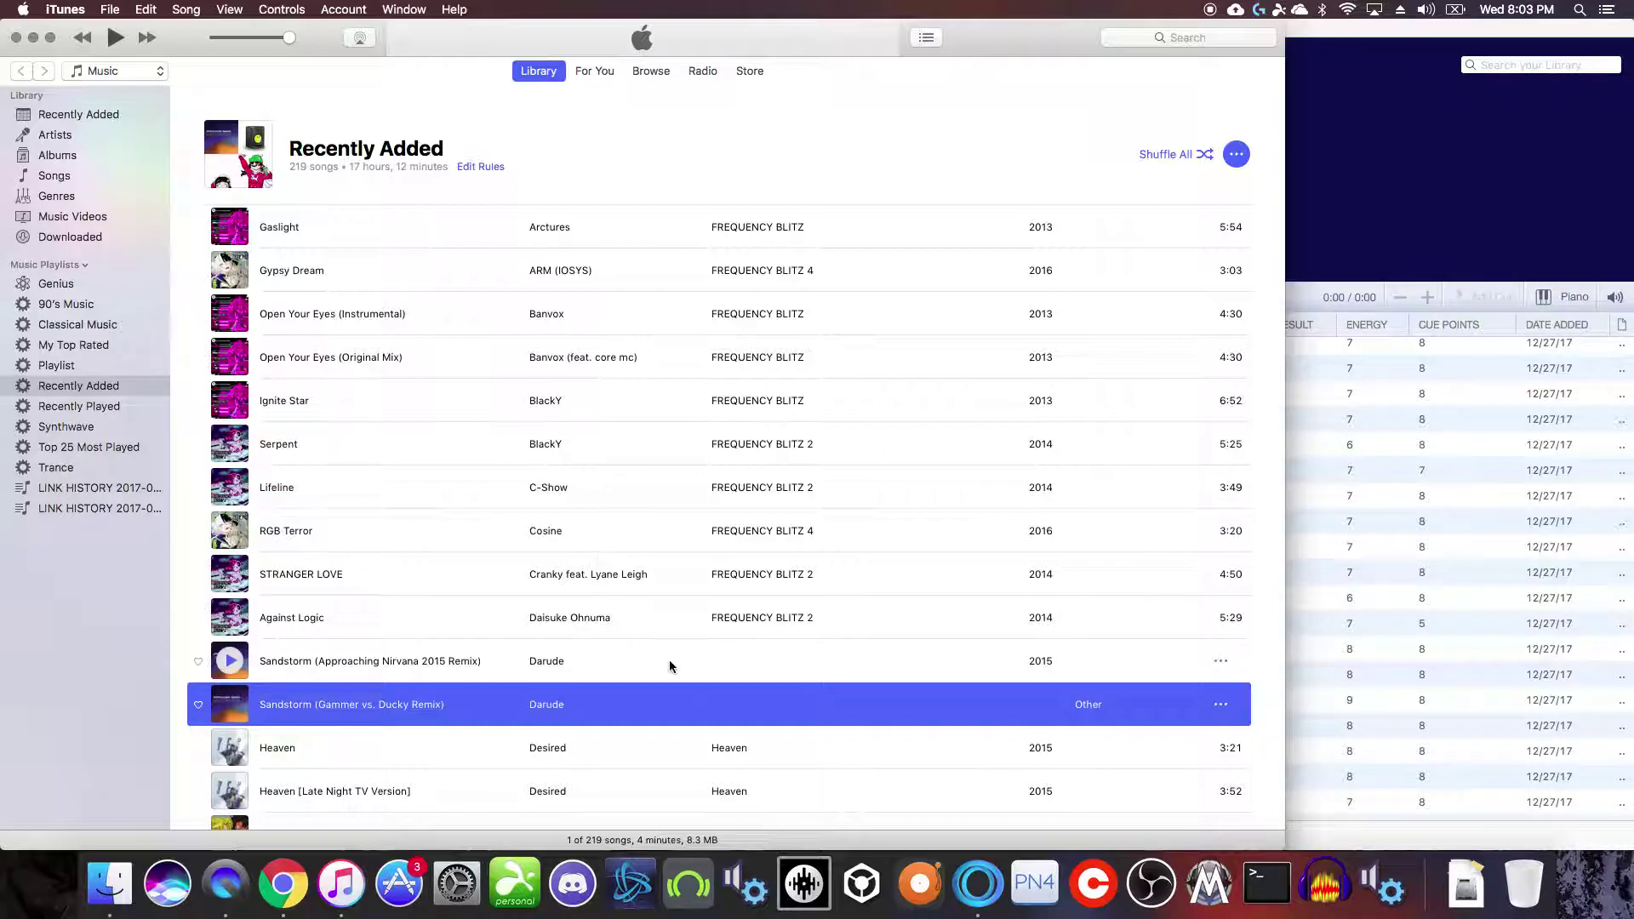
{"action": "right_click", "coordinate": [668, 696]}
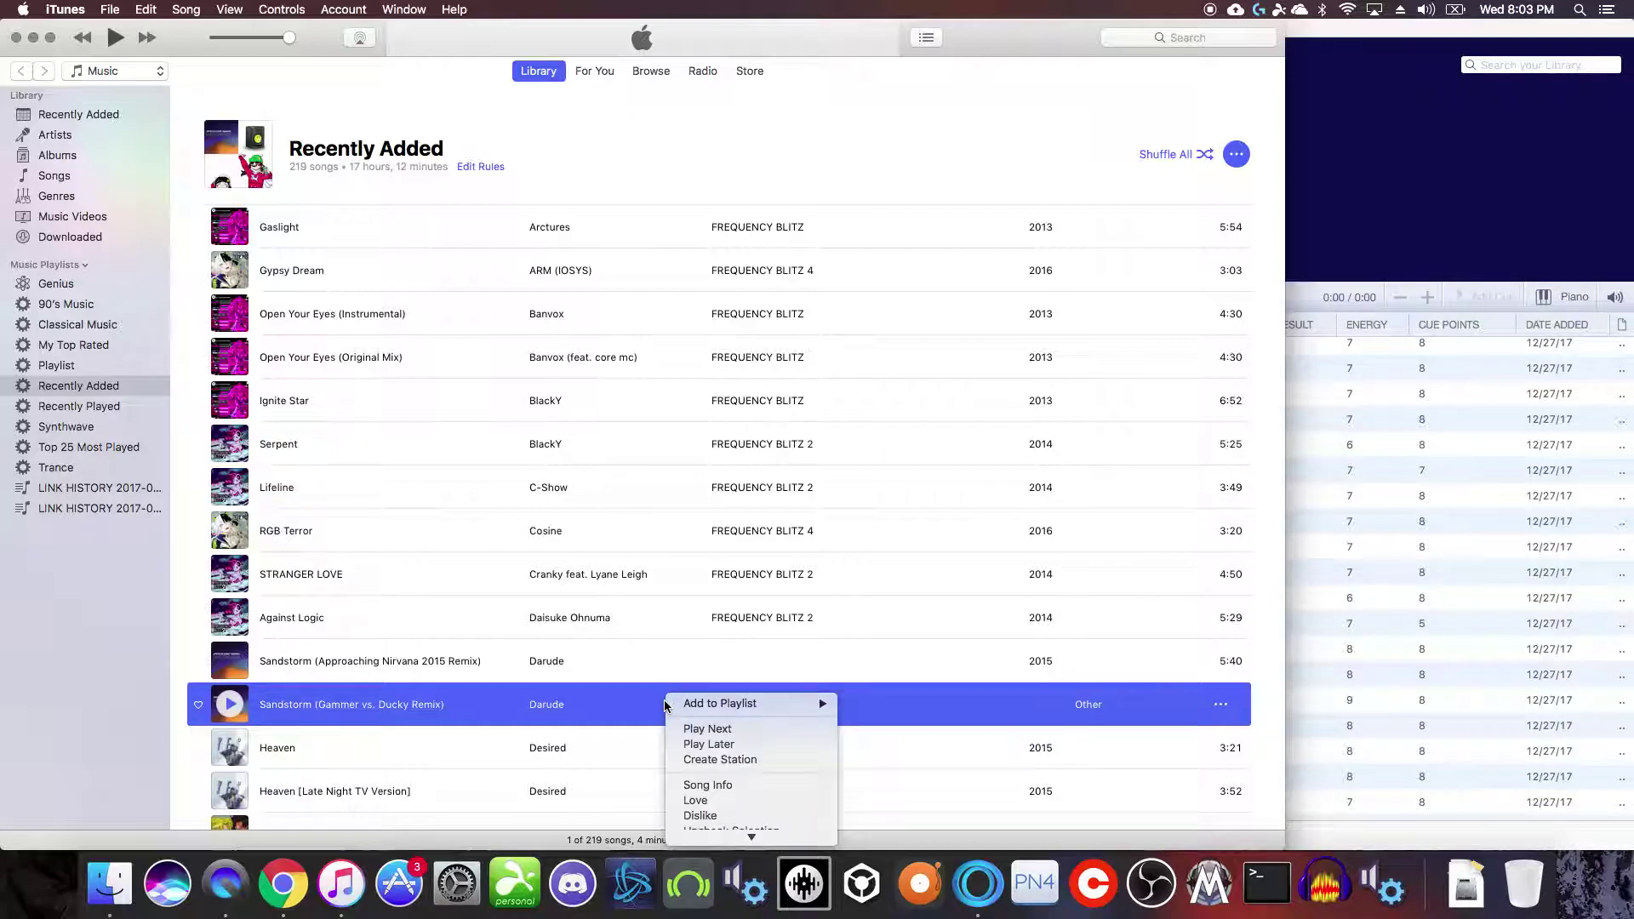
{"action": "right_click", "coordinate": [598, 512]}
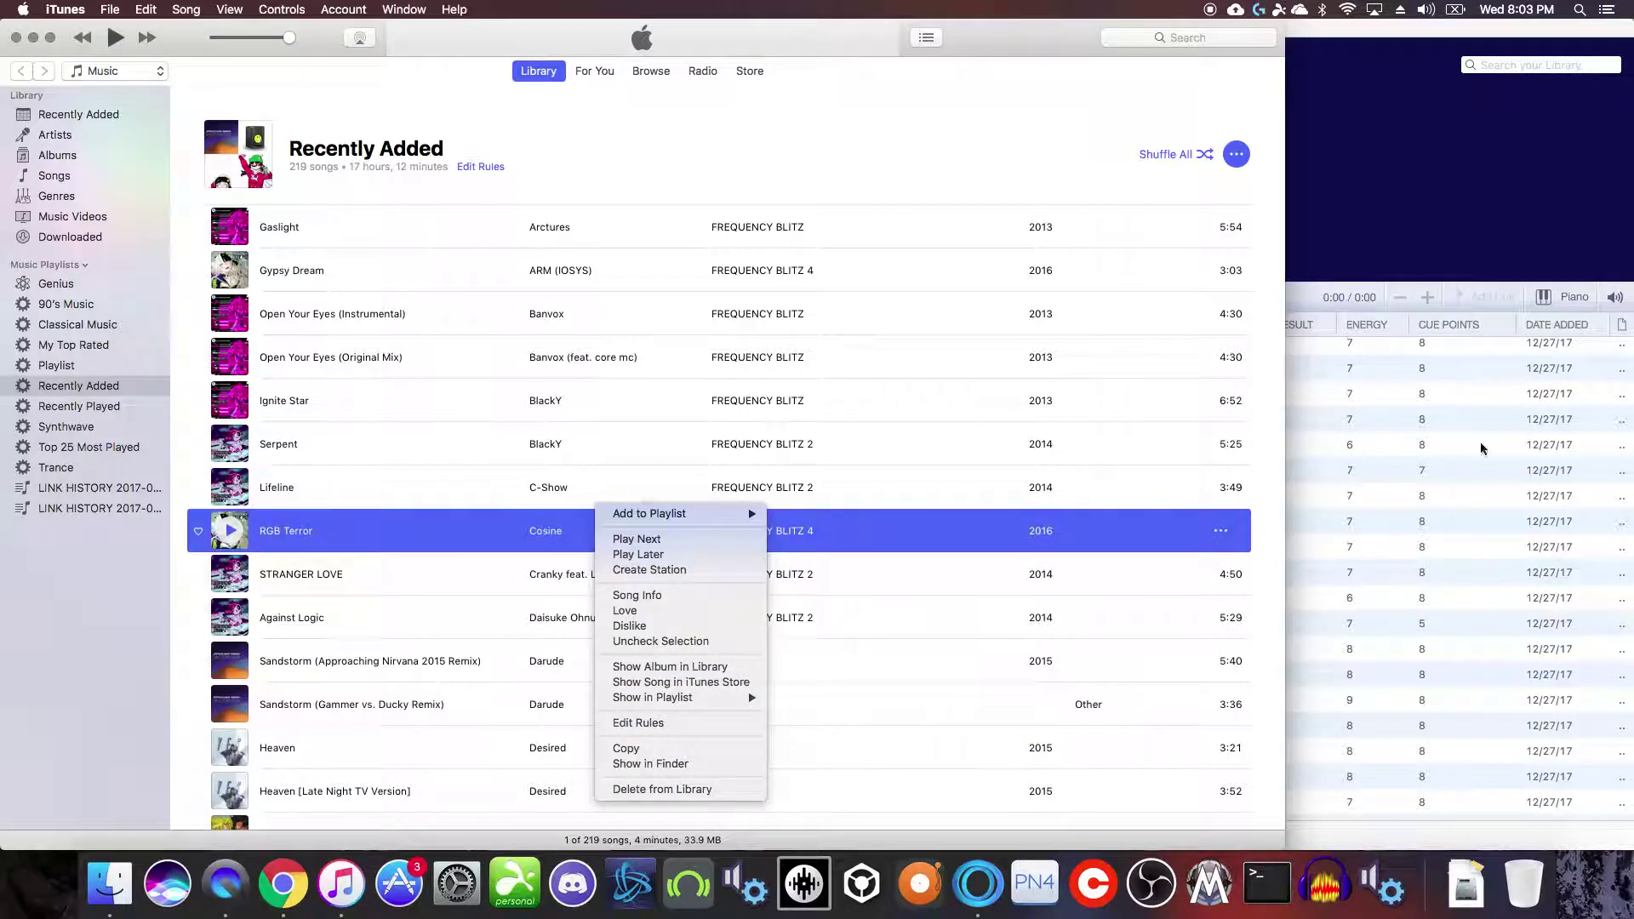
Switch back to Mixed In Key and review the settings for exporting cue points to Serato
{"action": "left_click", "coordinate": [1437, 170]}
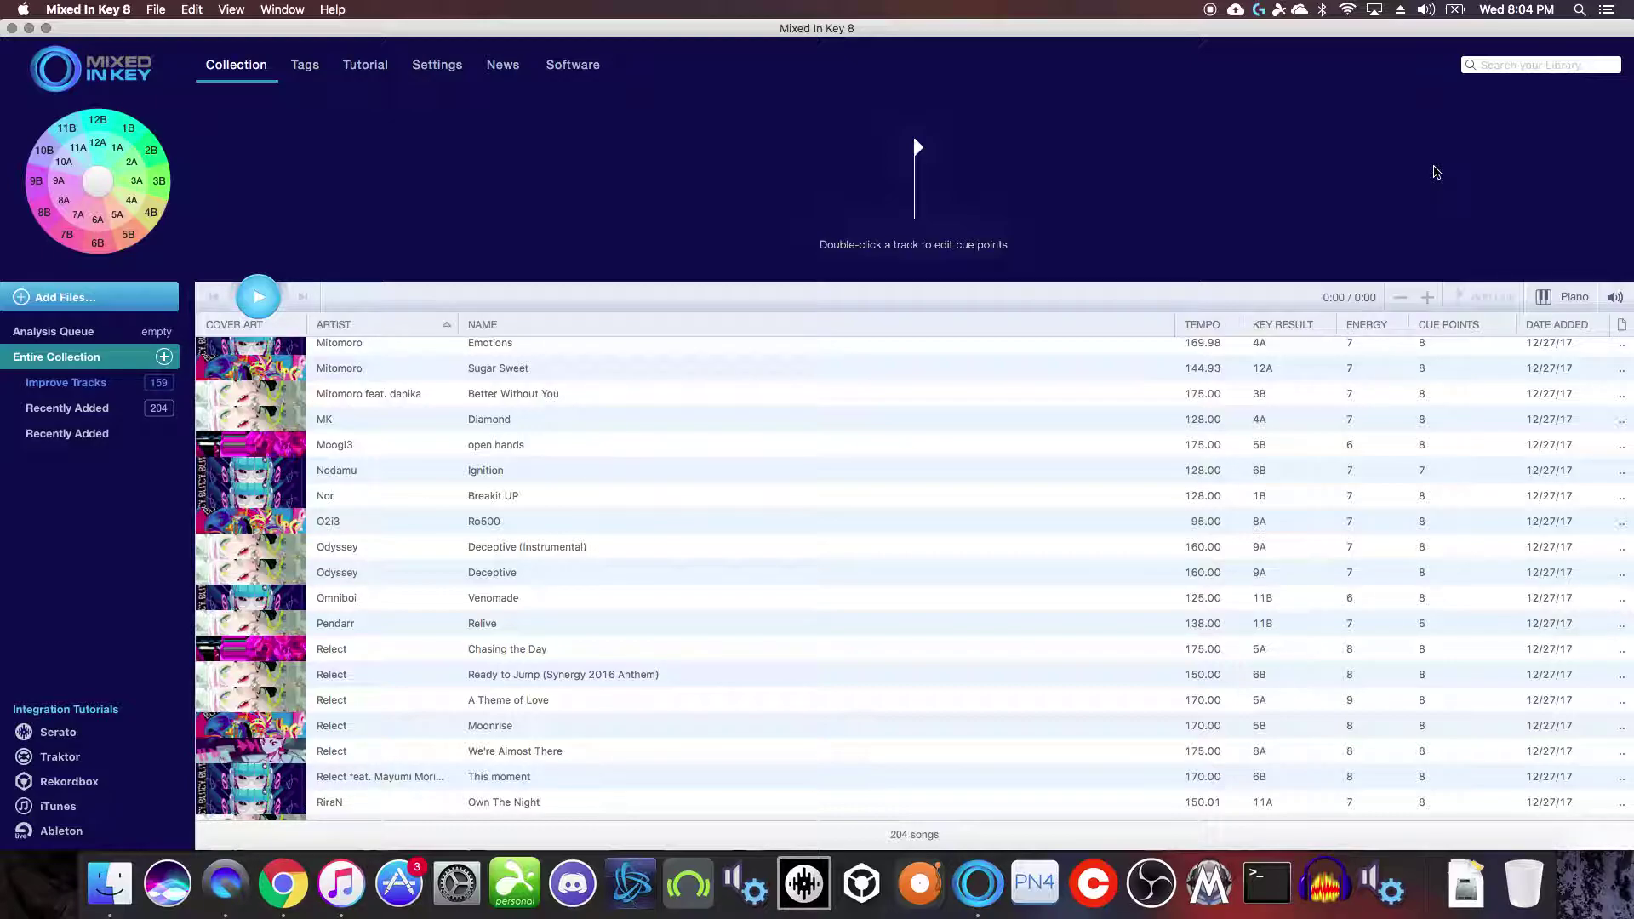
{"action": "left_click", "coordinate": [545, 467]}
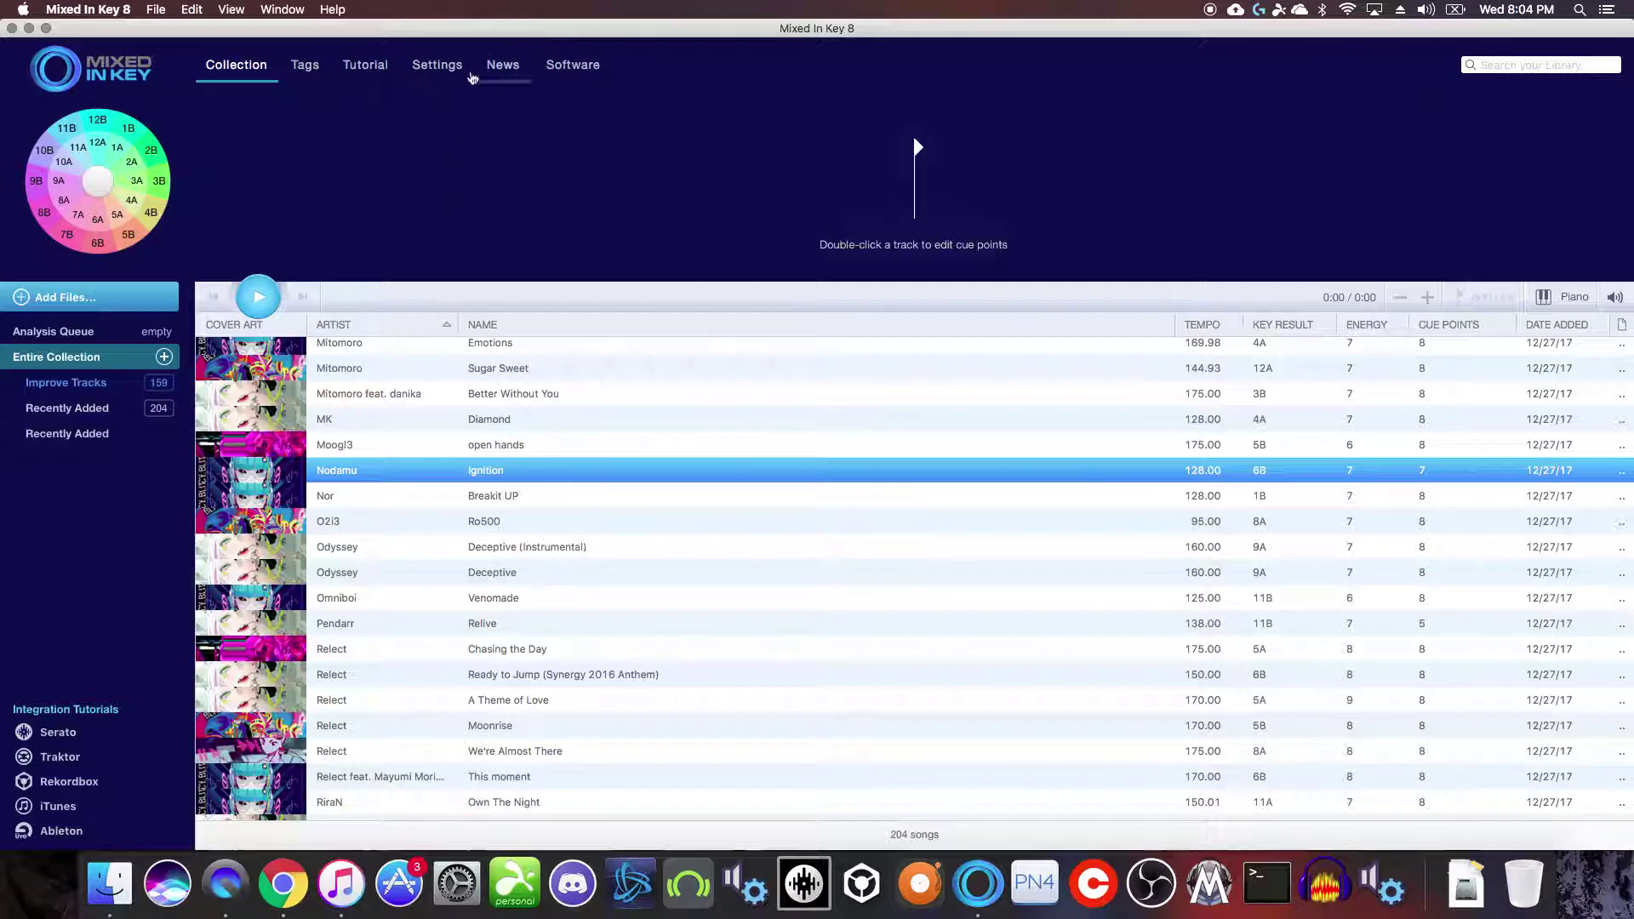
{"action": "left_click", "coordinate": [436, 67]}
{"action": "left_click", "coordinate": [51, 223]}
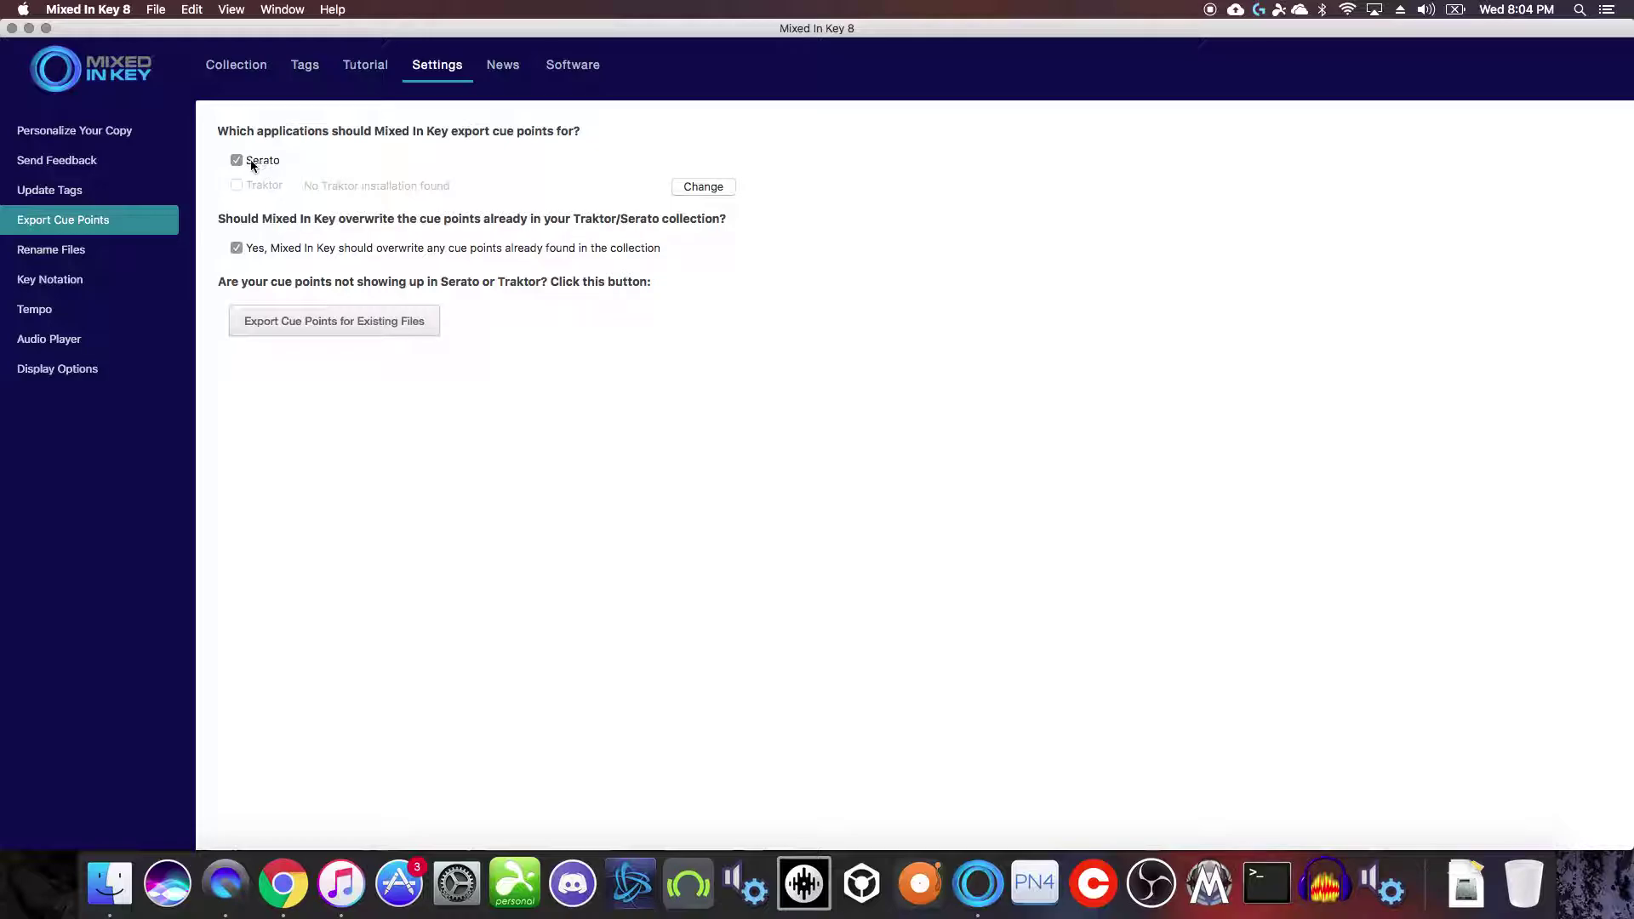
Return to the collection and load the Moogl3 track "open hands" for cue point editing
{"action": "left_click", "coordinate": [254, 75]}
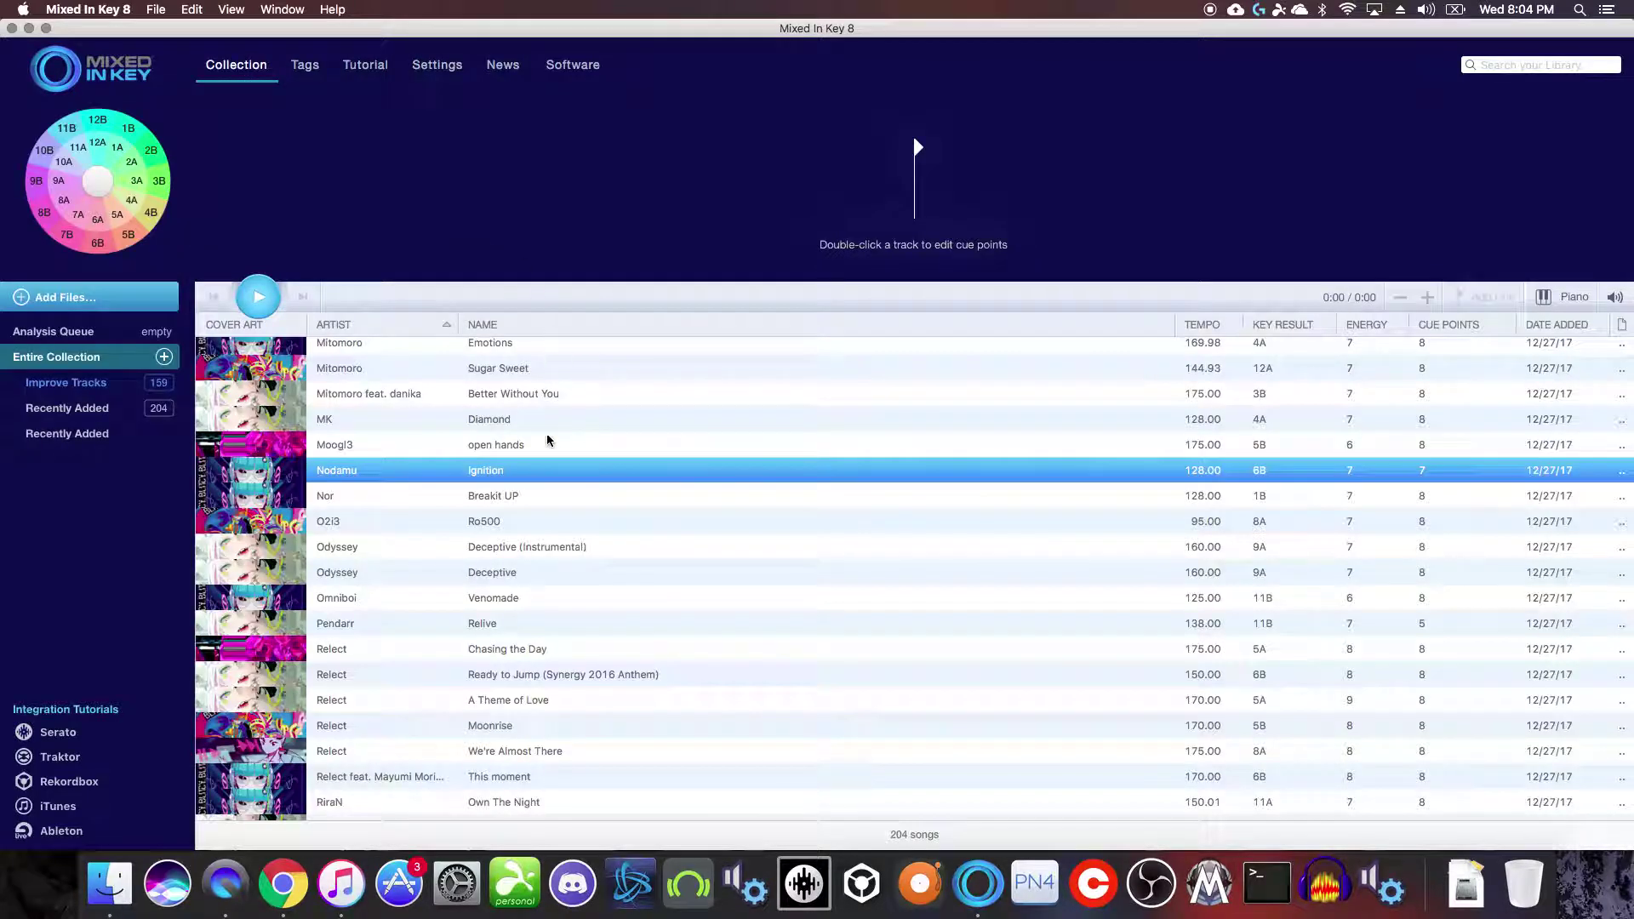
{"action": "double_click", "coordinate": [546, 443]}
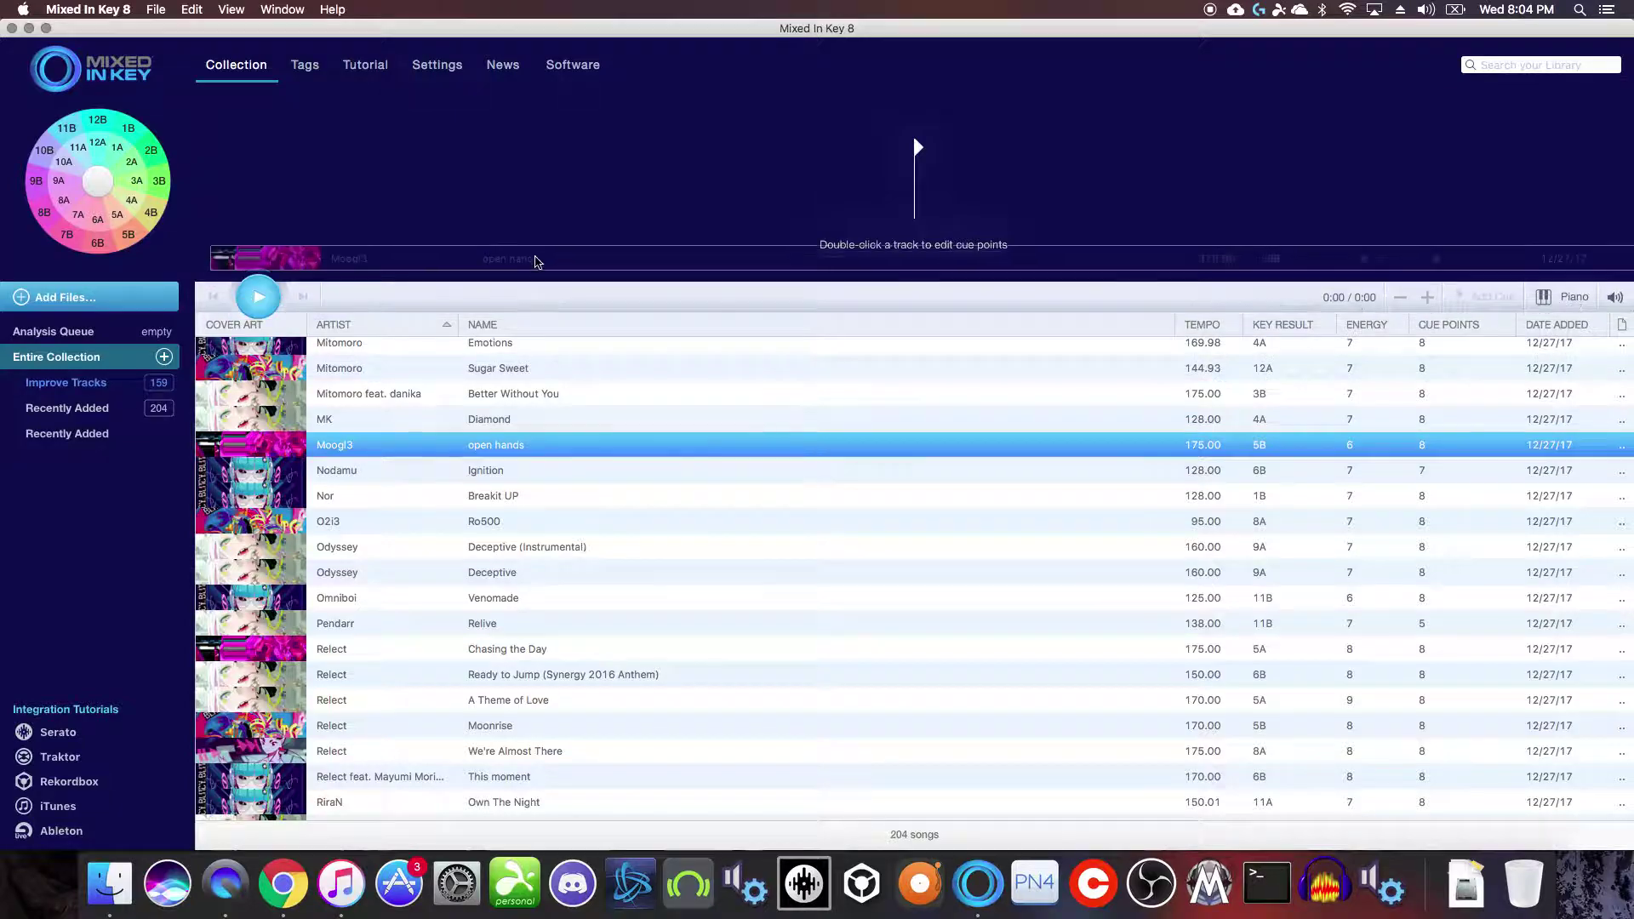
{"action": "left_click", "coordinate": [260, 297]}
{"action": "left_click", "coordinate": [259, 297]}
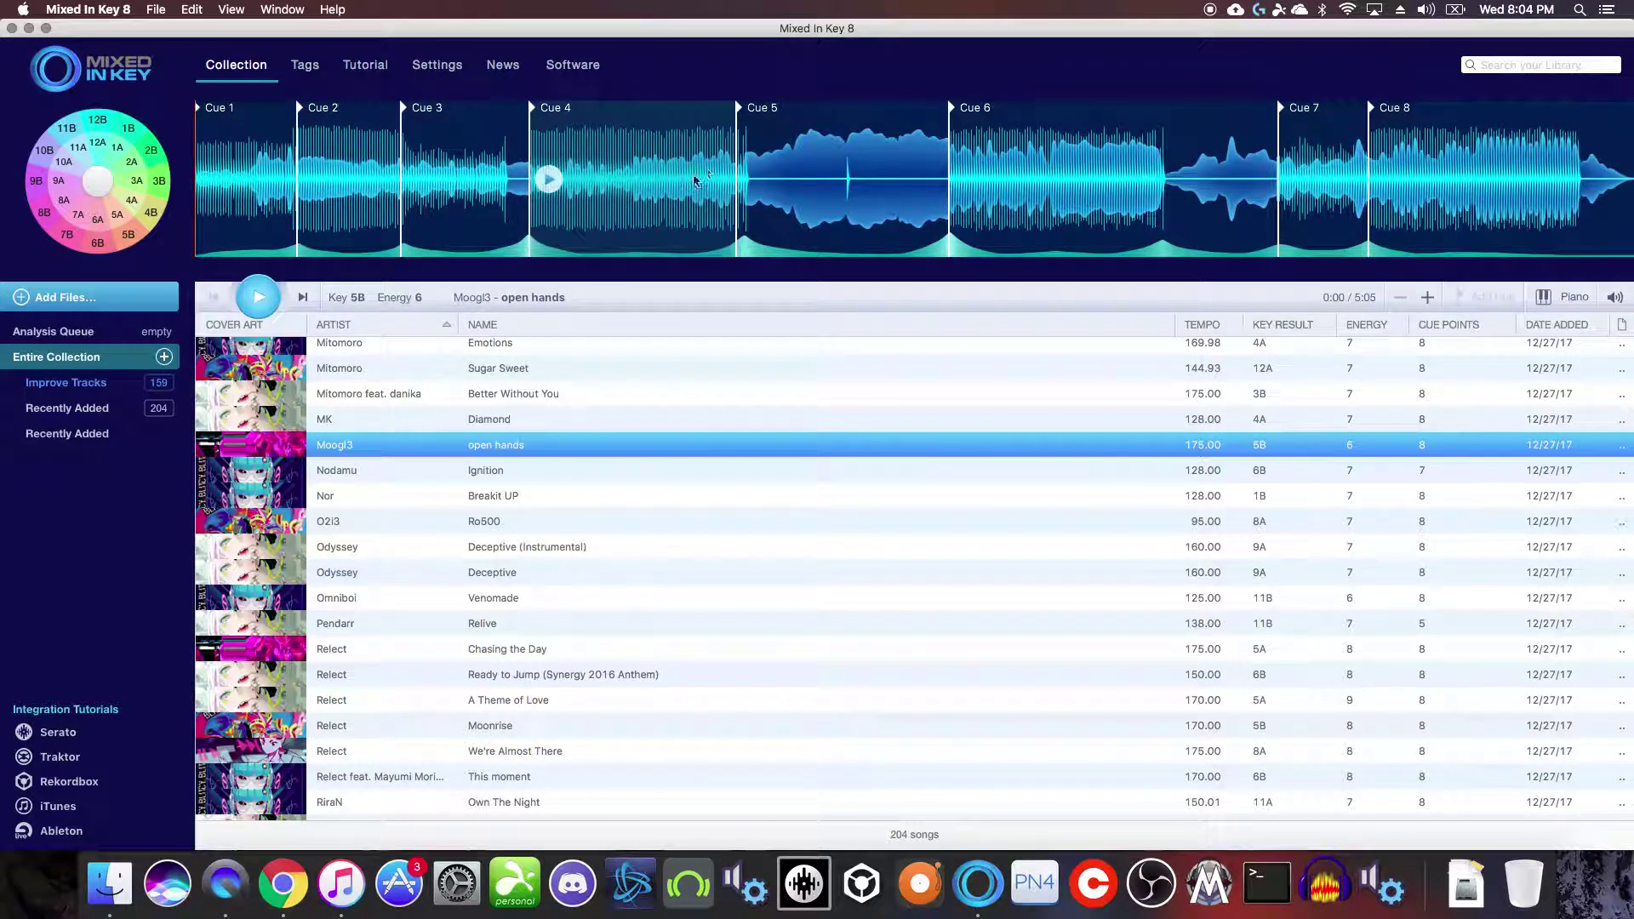
Skip through the cue points of "open hands" from the start of the track to Cue 6
{"action": "left_click", "coordinate": [303, 298]}
{"action": "left_click", "coordinate": [303, 298]}
{"action": "left_click", "coordinate": [304, 298]}
{"action": "left_click", "coordinate": [303, 298]}
{"action": "left_click", "coordinate": [303, 298]}
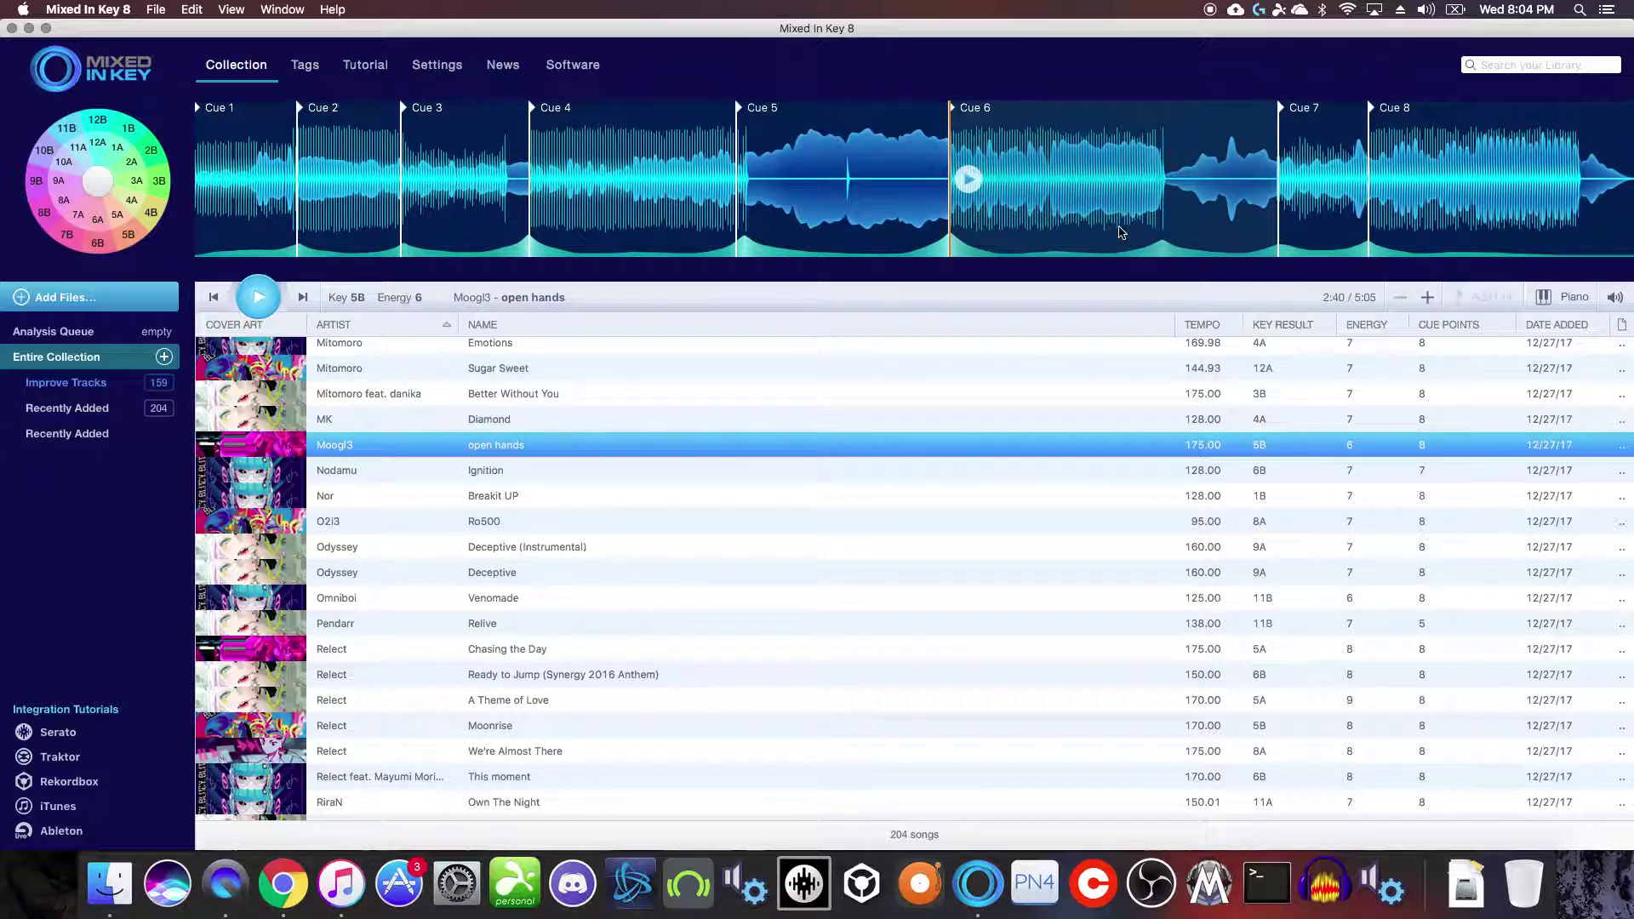
Switch to Serato DJ and review its analysis settings for key and beat grid / BPM
{"action": "left_click", "coordinate": [491, 522]}
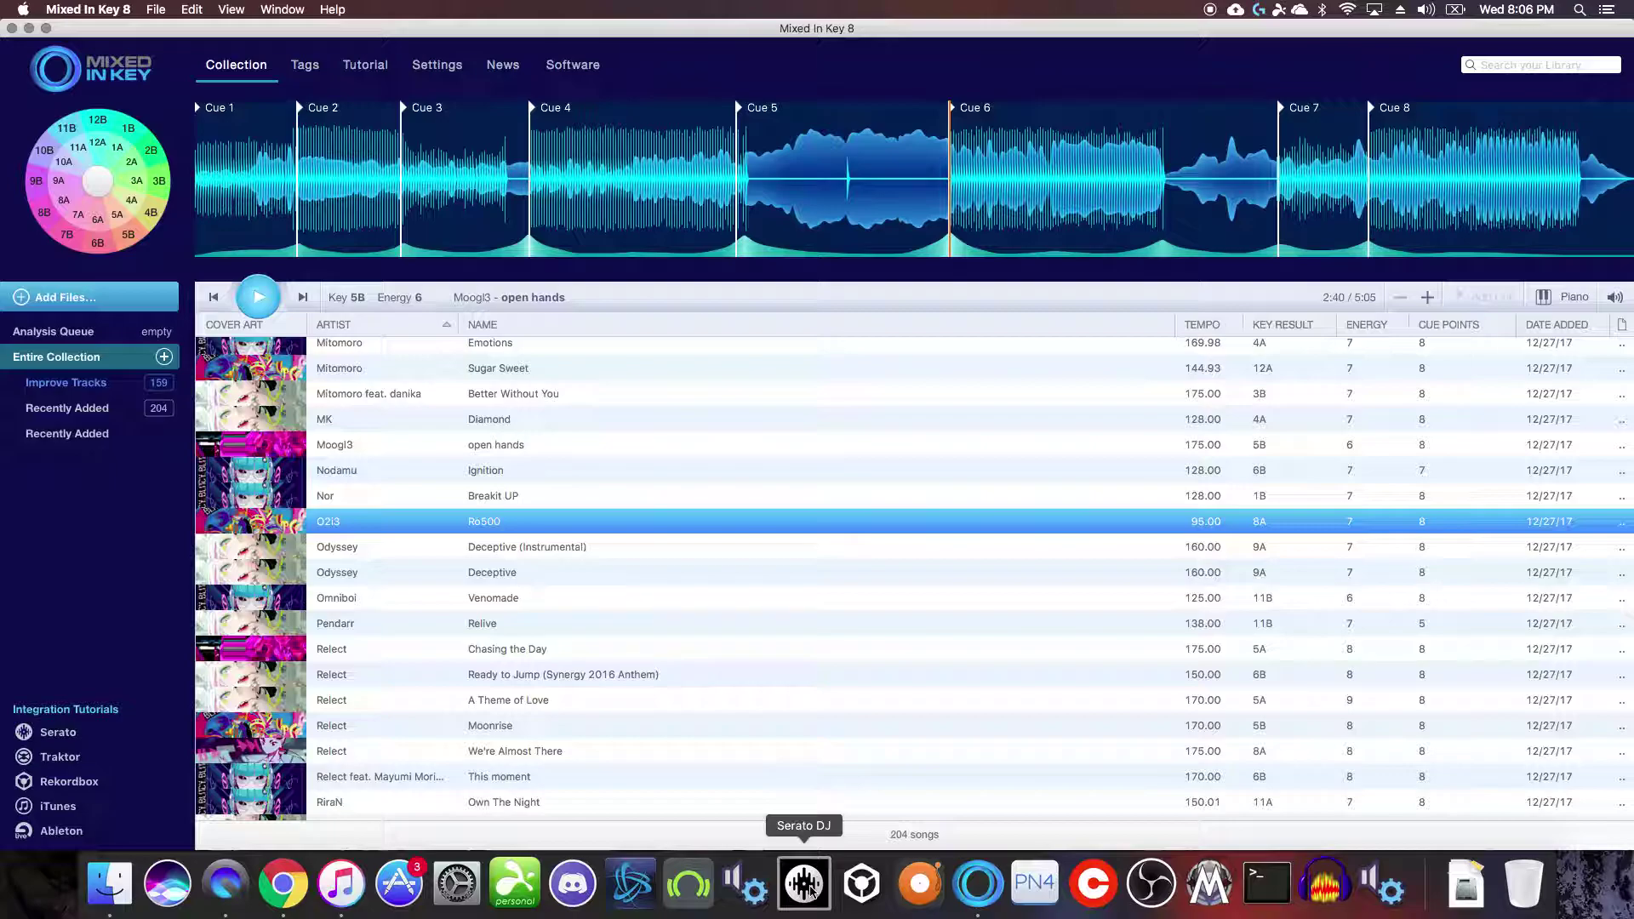
{"action": "left_click", "coordinate": [811, 889]}
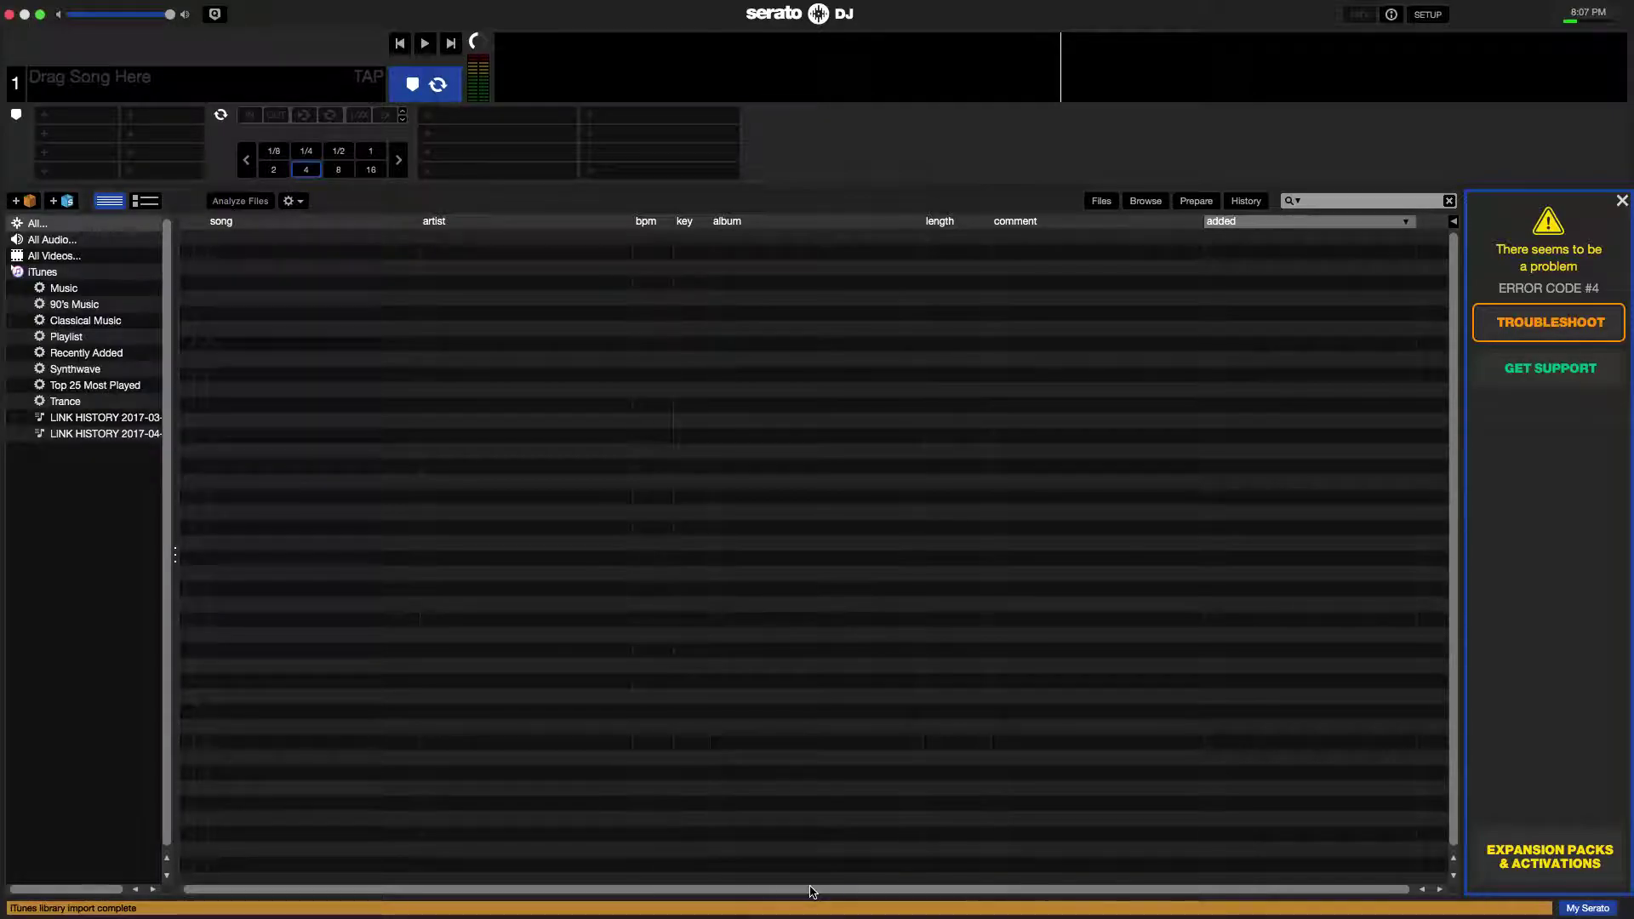
{"action": "left_click", "coordinate": [566, 345]}
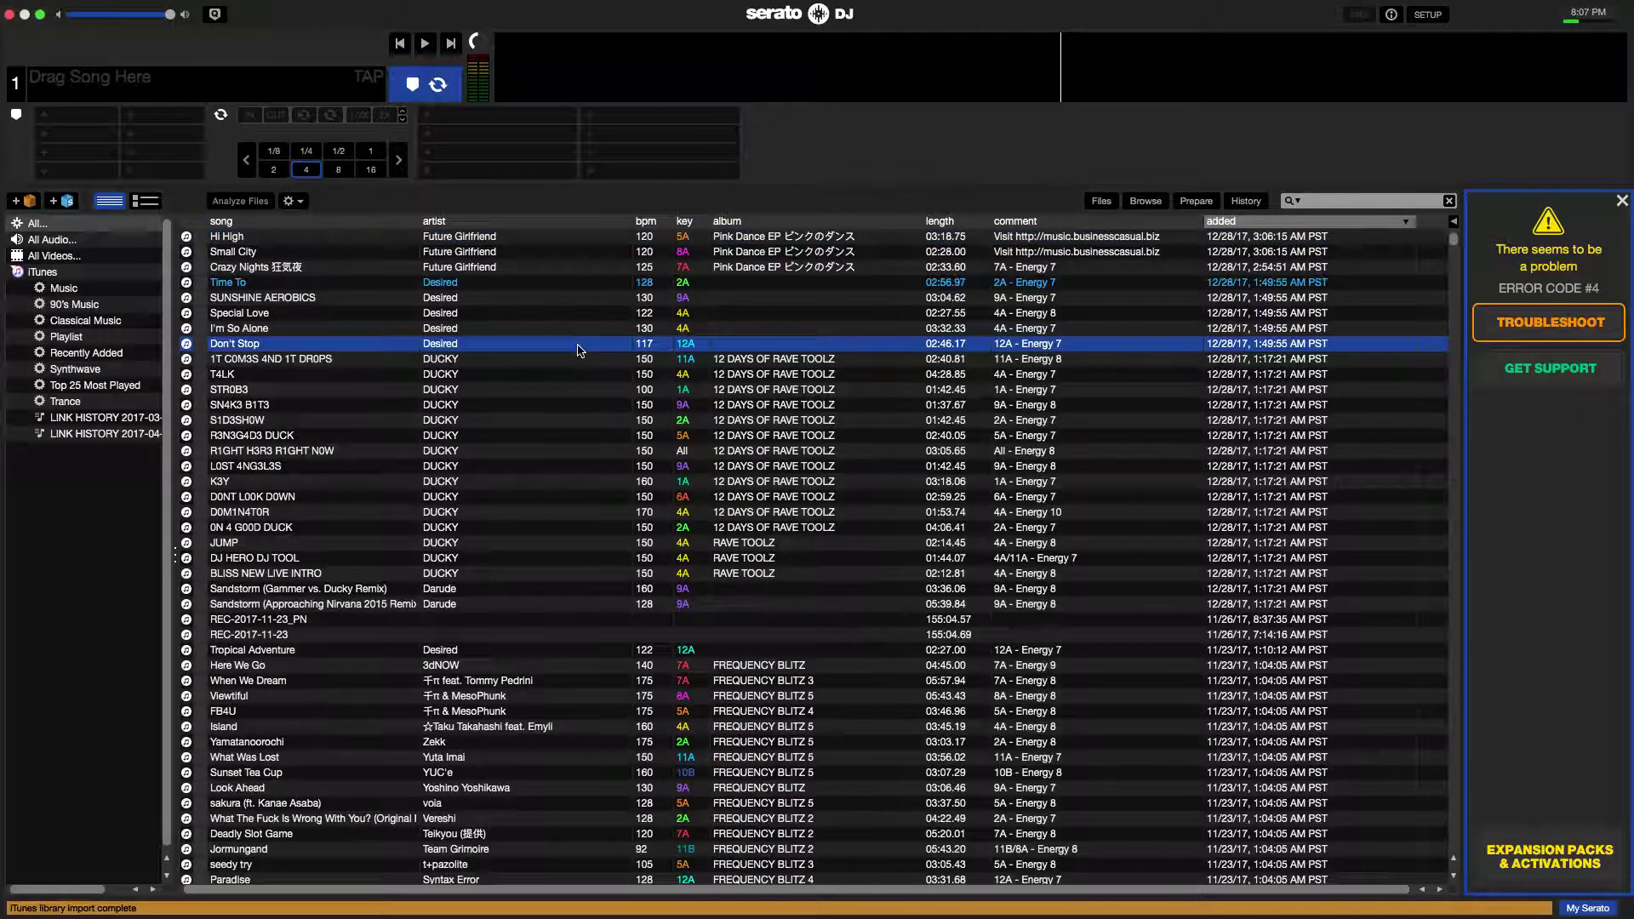
{"action": "left_click", "coordinate": [291, 201]}
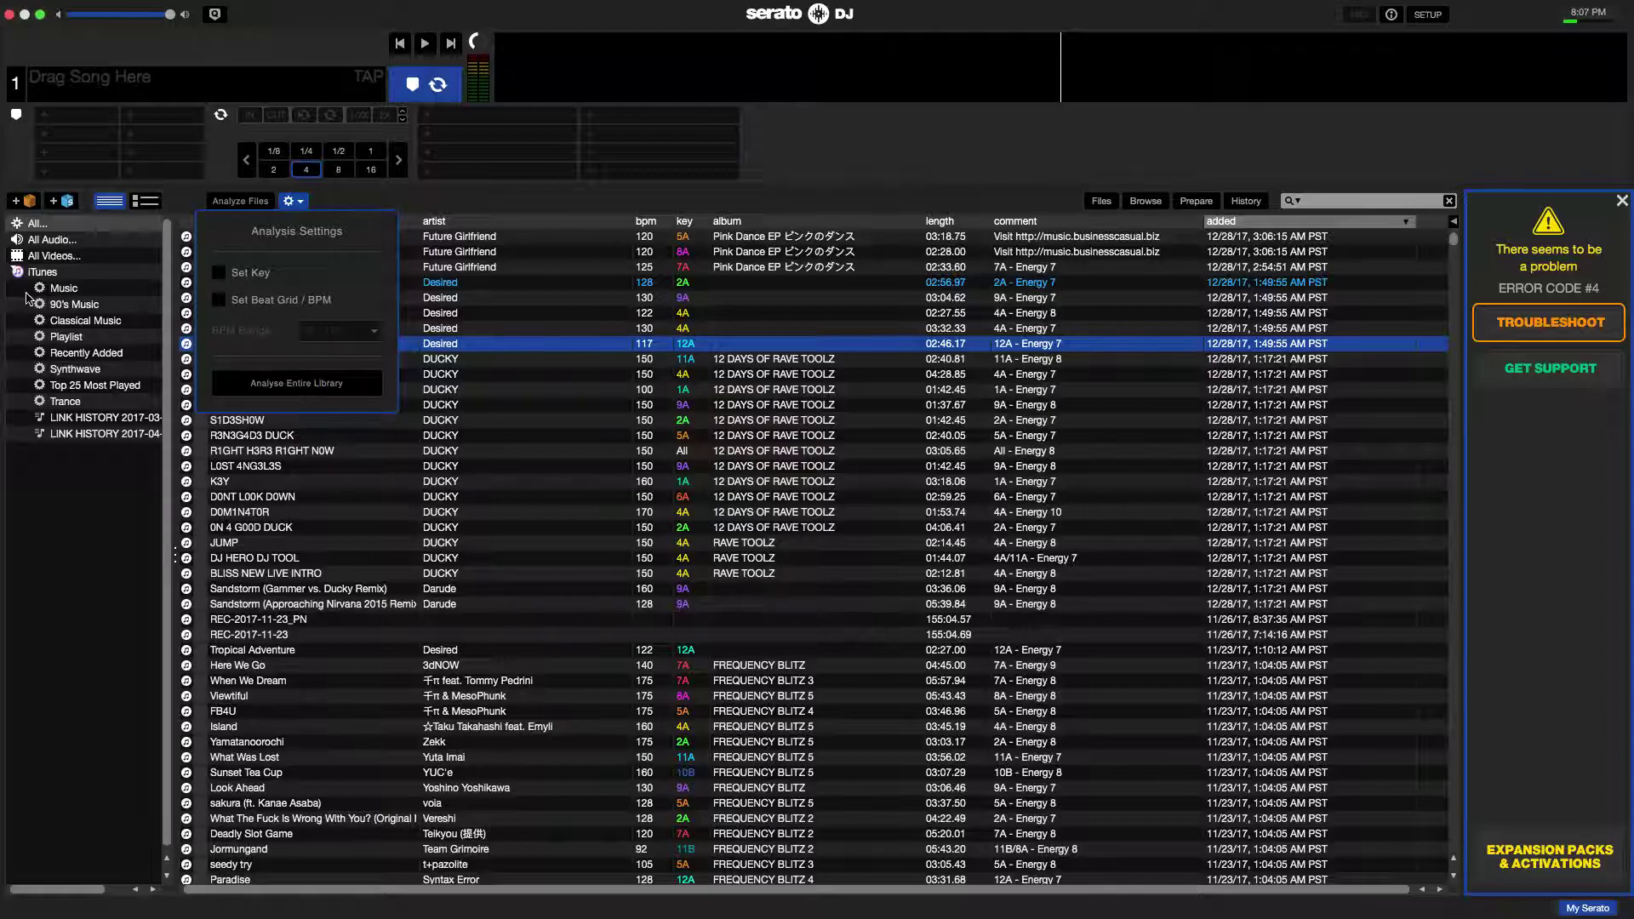
{"action": "left_click", "coordinate": [905, 261]}
Analyze the Future Girlfriend tracks "Small City" and "Hi High" in the Serato library
{"action": "left_click", "coordinate": [230, 256]}
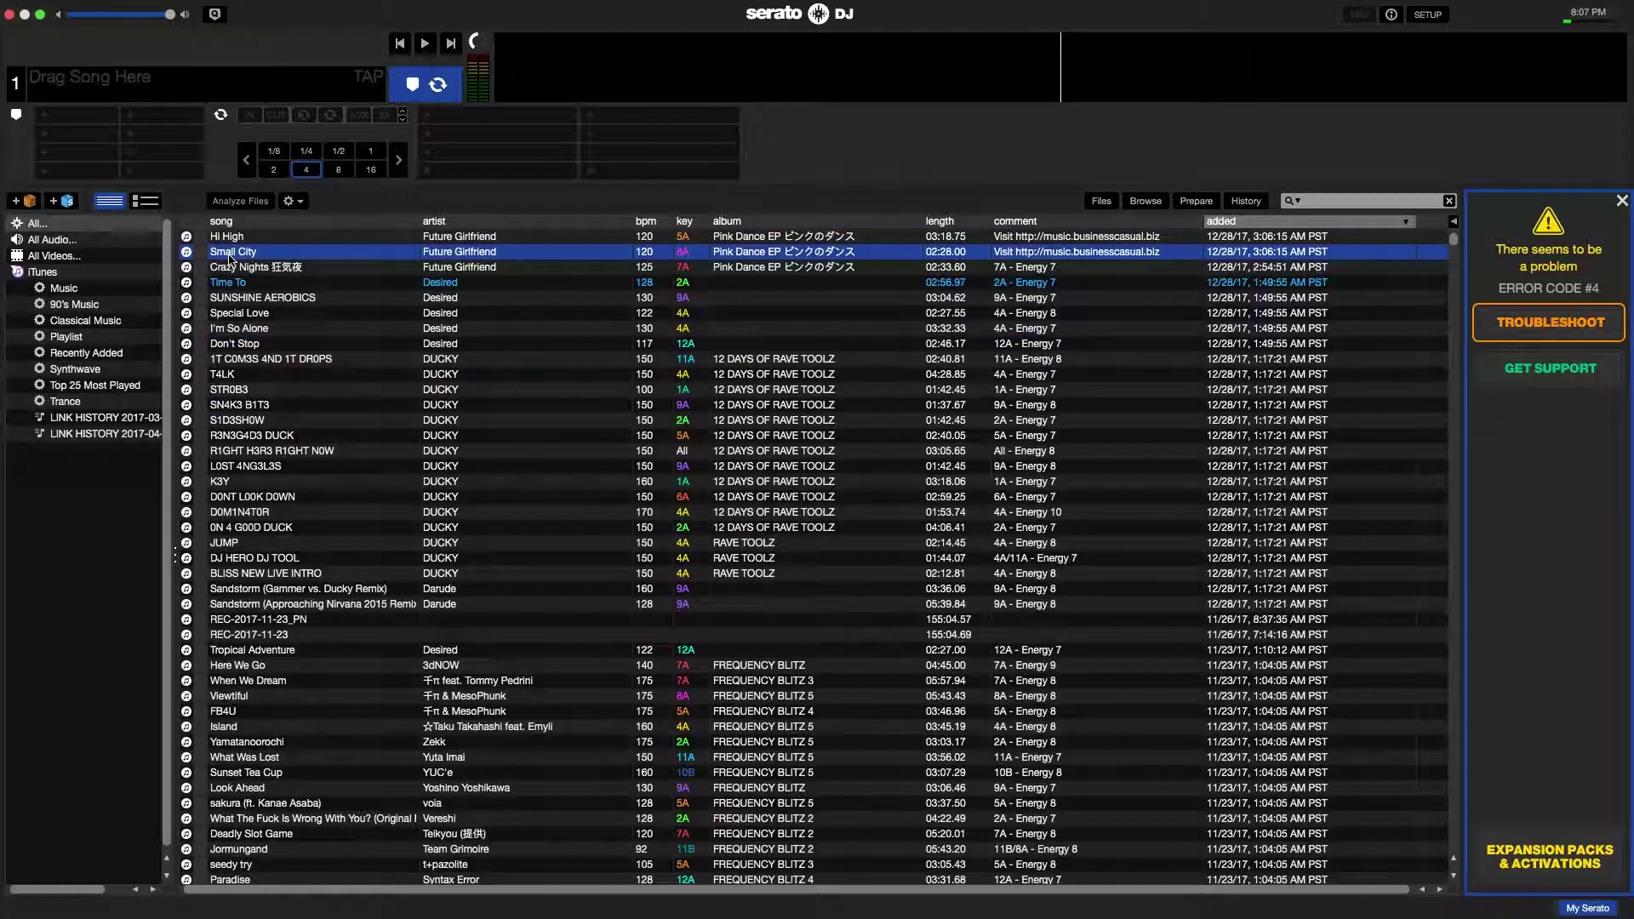
{"action": "left_click", "coordinate": [238, 200]}
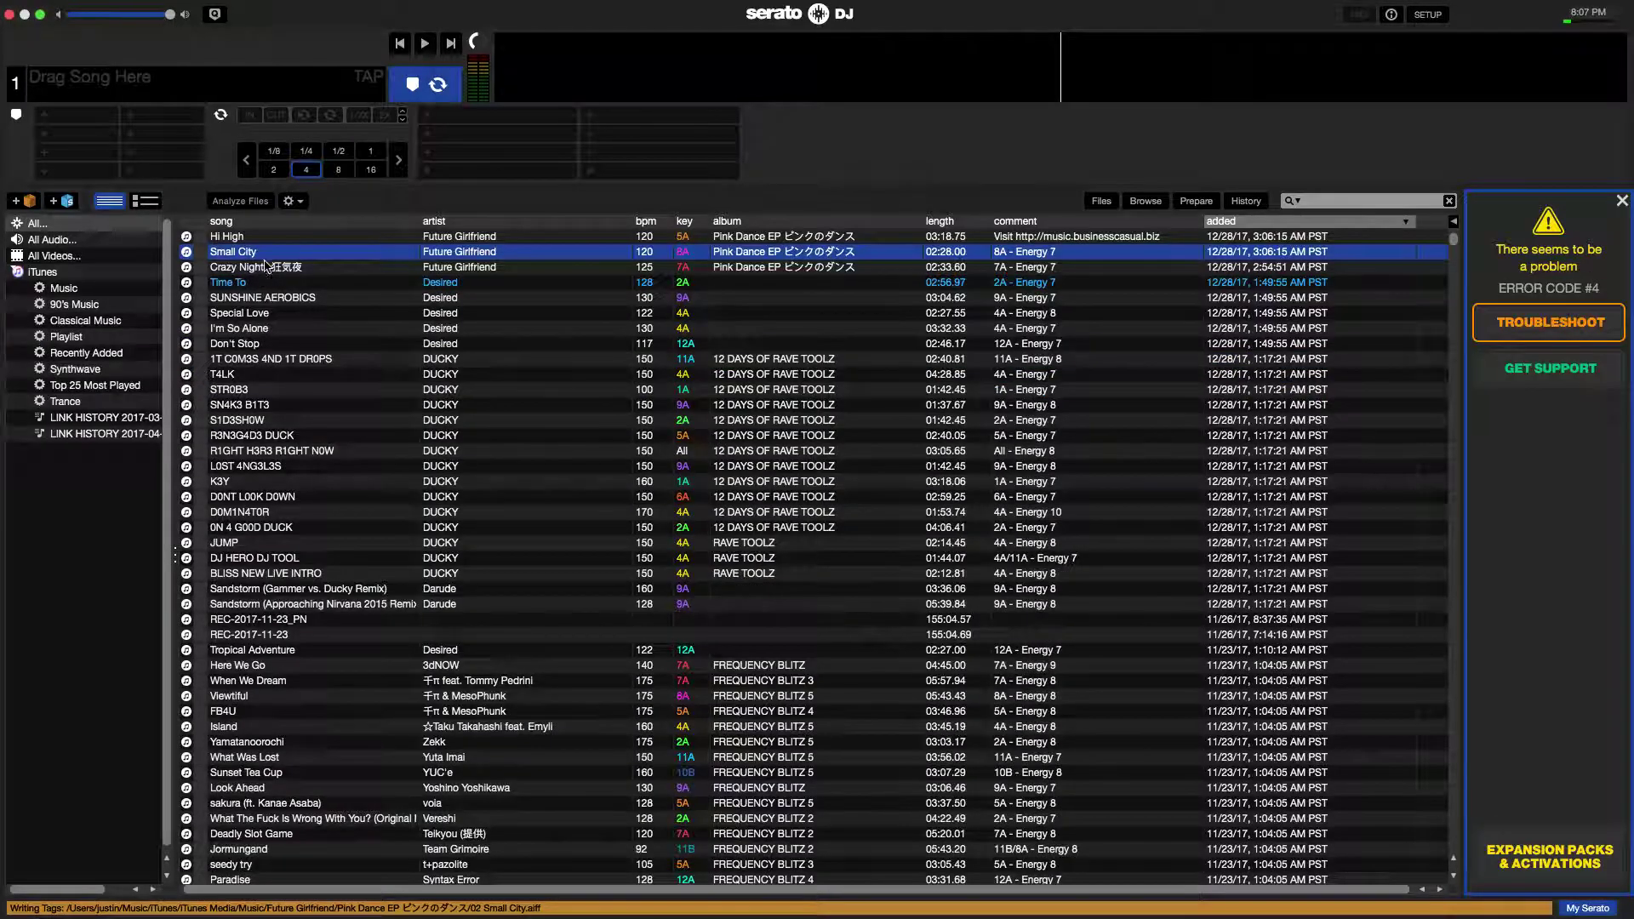
{"action": "left_click", "coordinate": [260, 237]}
{"action": "left_click", "coordinate": [240, 201]}
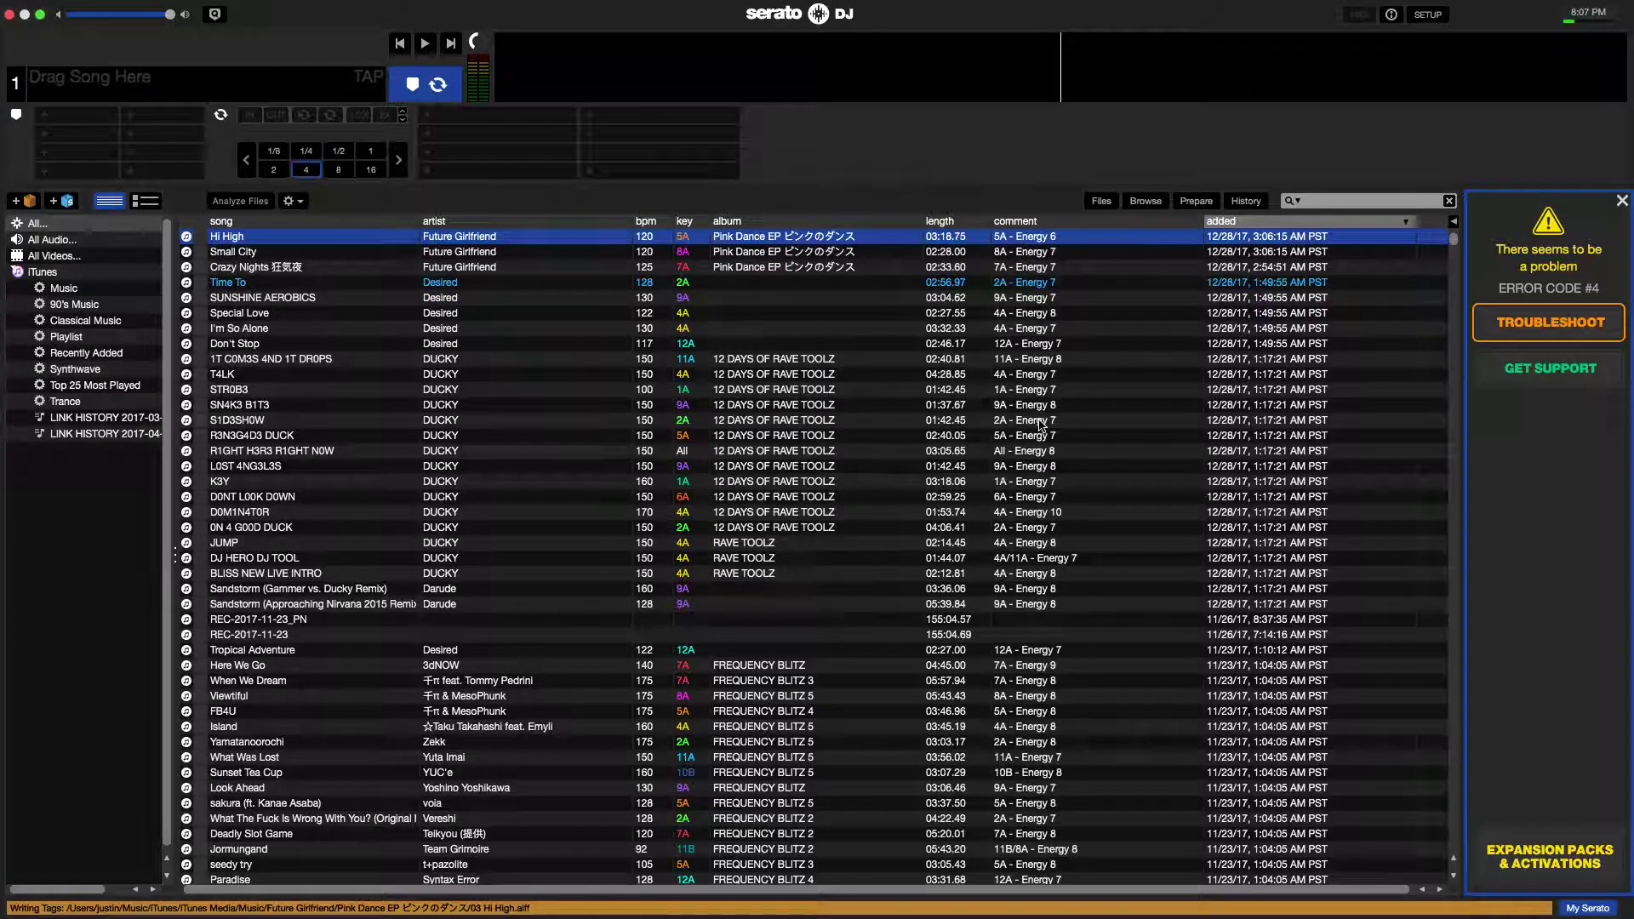
Switch to Mixed In Key and compare its tag writing options with the track comments in Serato DJ
{"action": "left_click", "coordinate": [977, 883]}
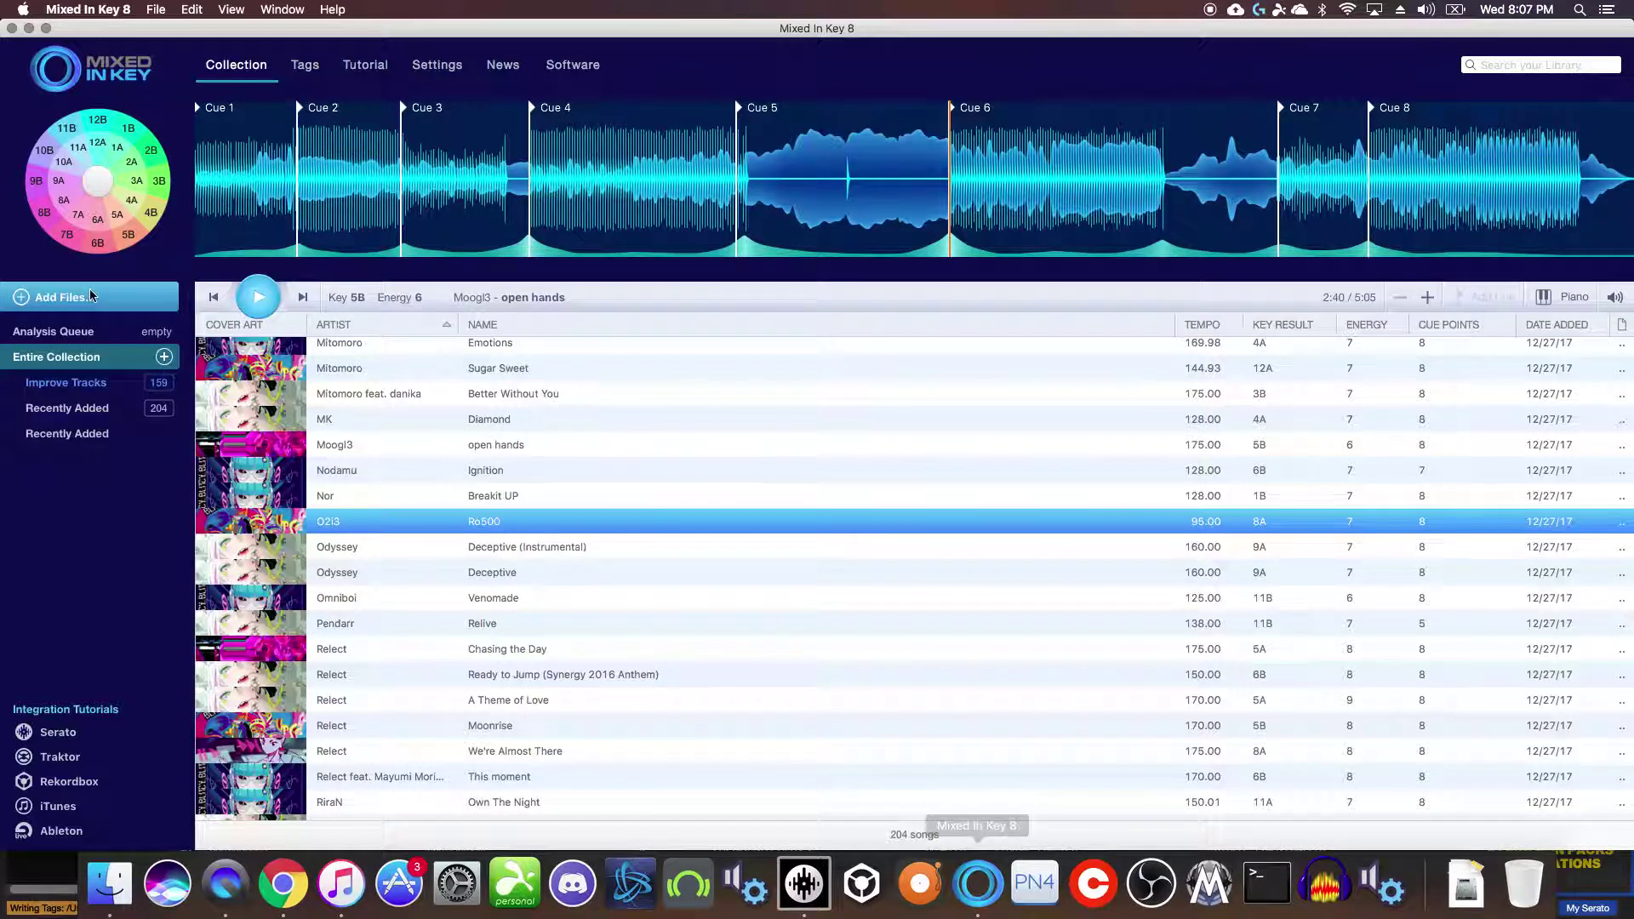
{"action": "left_click", "coordinate": [437, 65]}
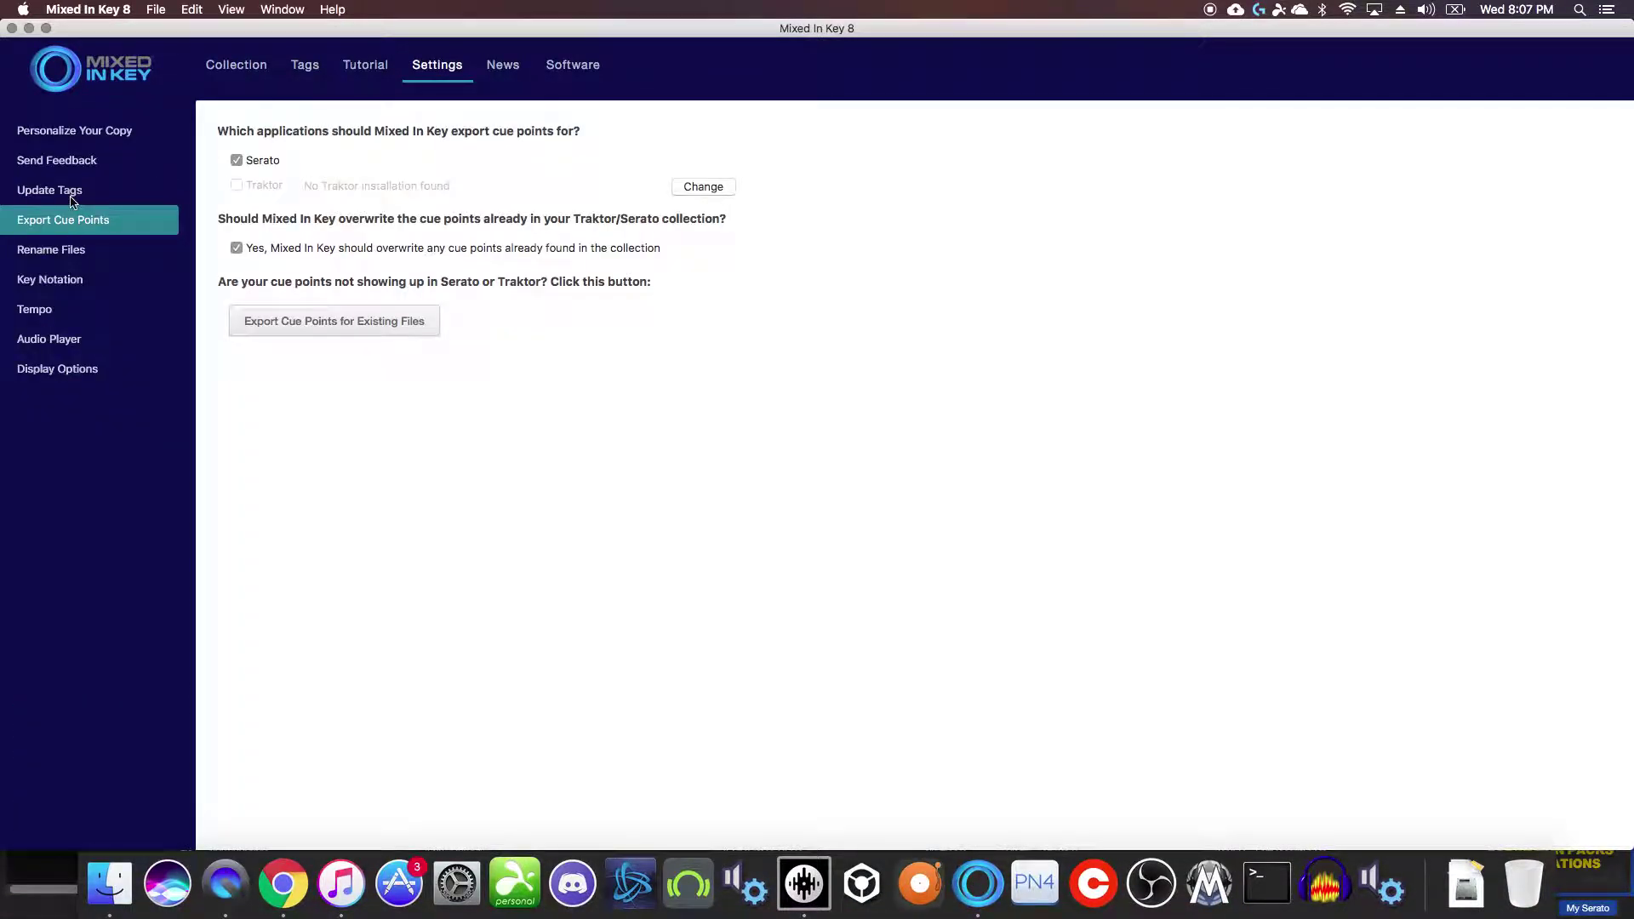
{"action": "left_click", "coordinate": [72, 199]}
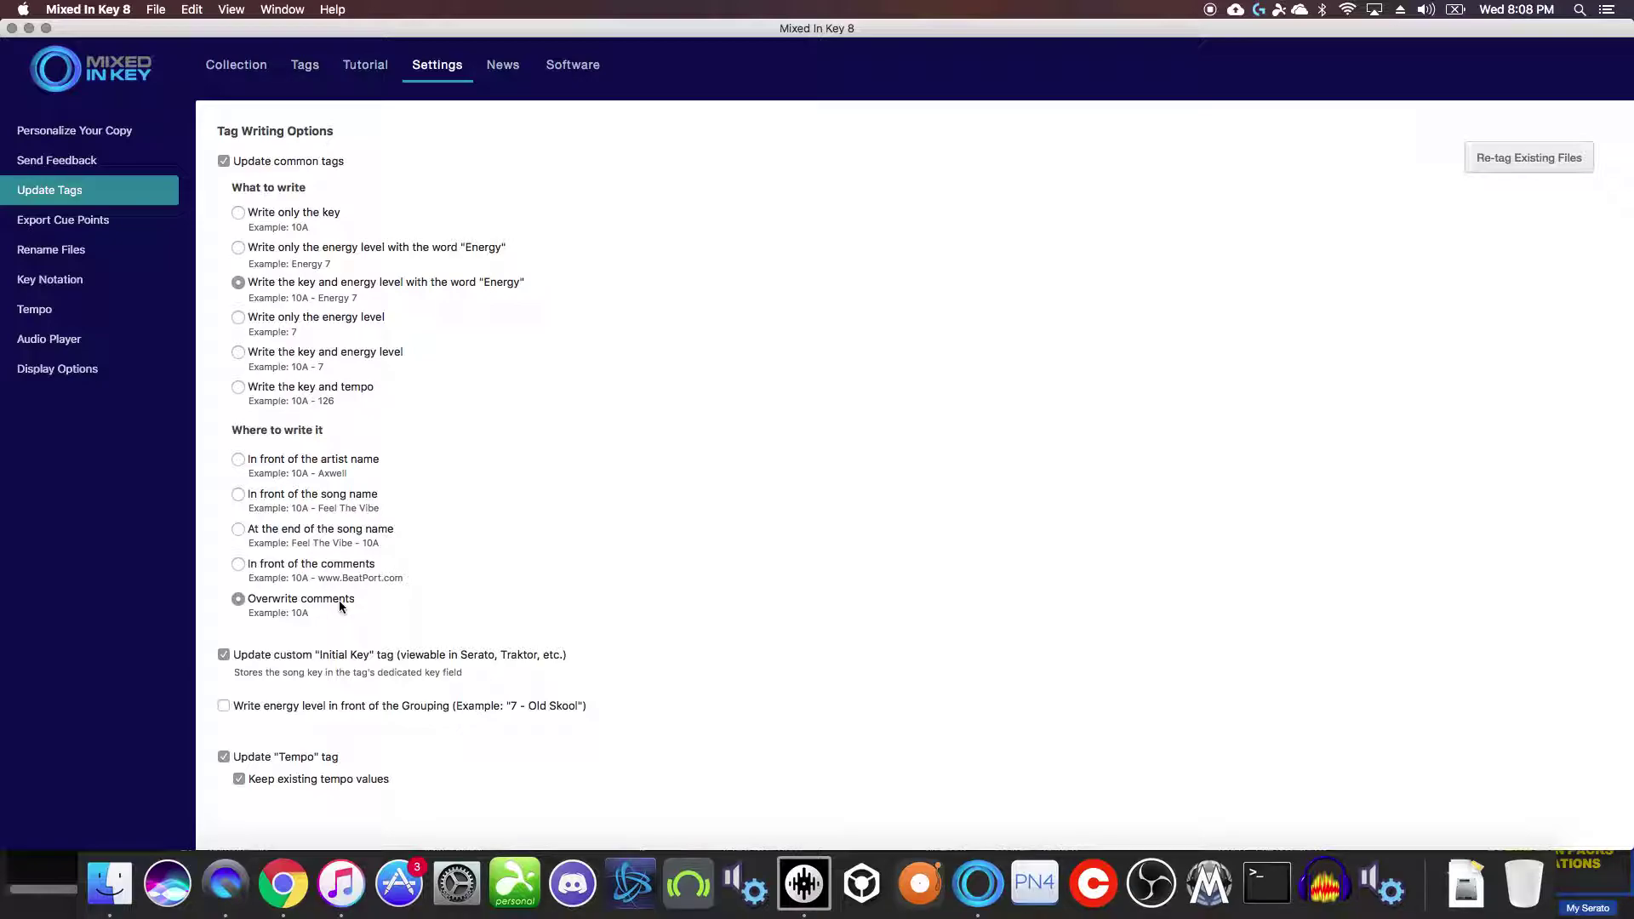
{"action": "key", "text": "super+Tab"}
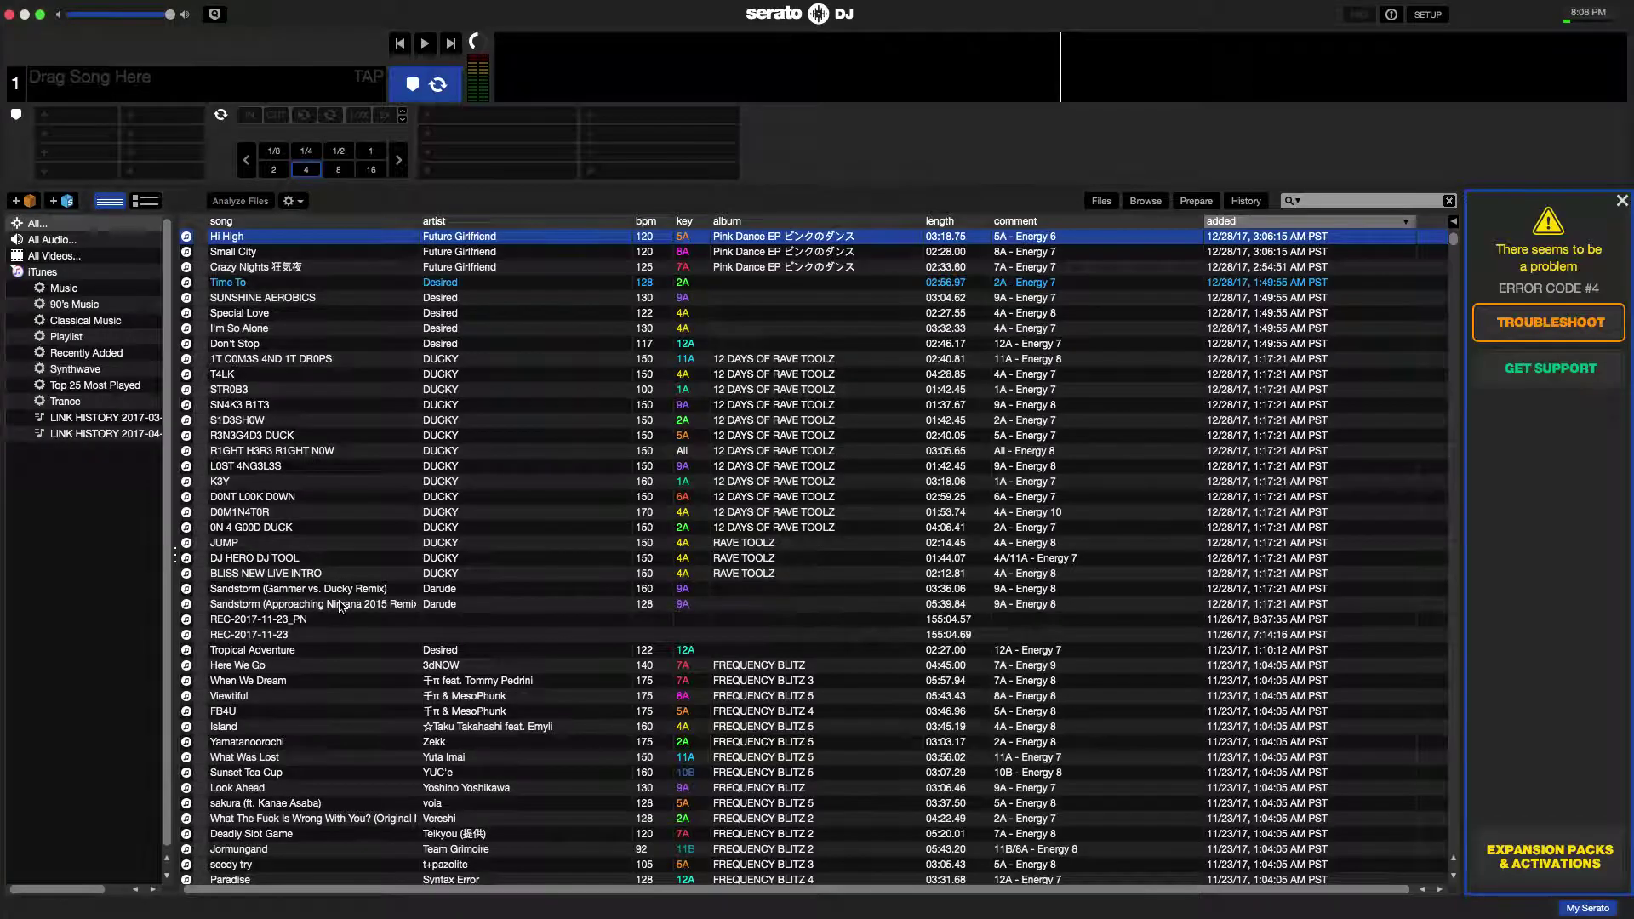
{"action": "key", "text": "super+Tab"}
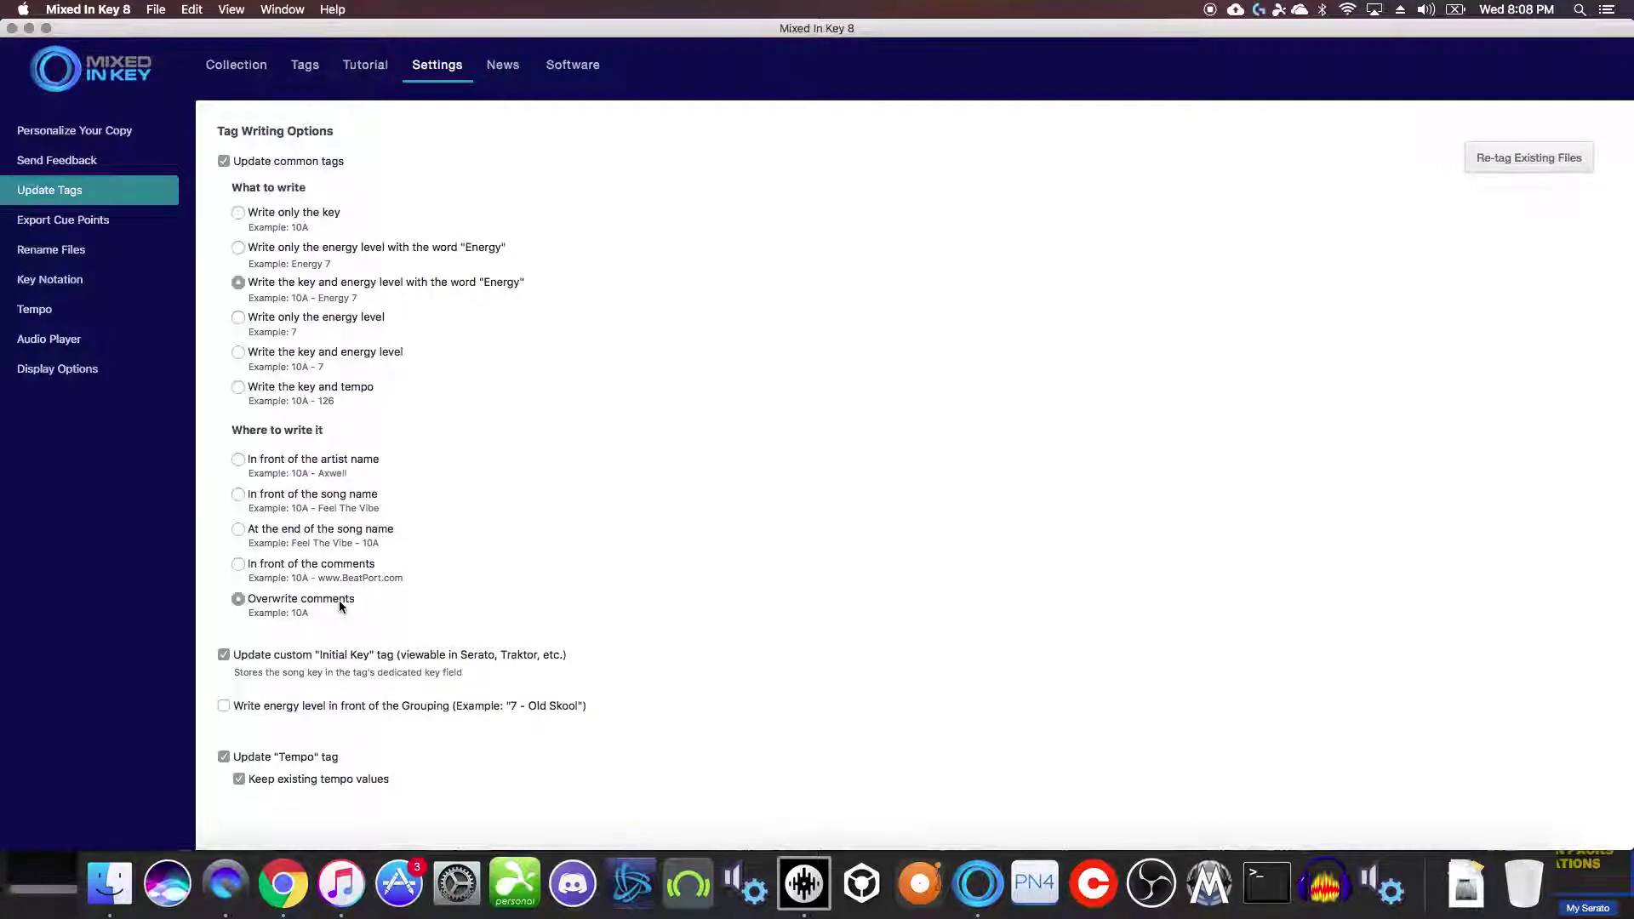
Switch to Serato DJ, load "Hi High" onto deck 1 and scrub forward through its waveform to inspect the cue points
{"action": "key", "text": "super+Tab"}
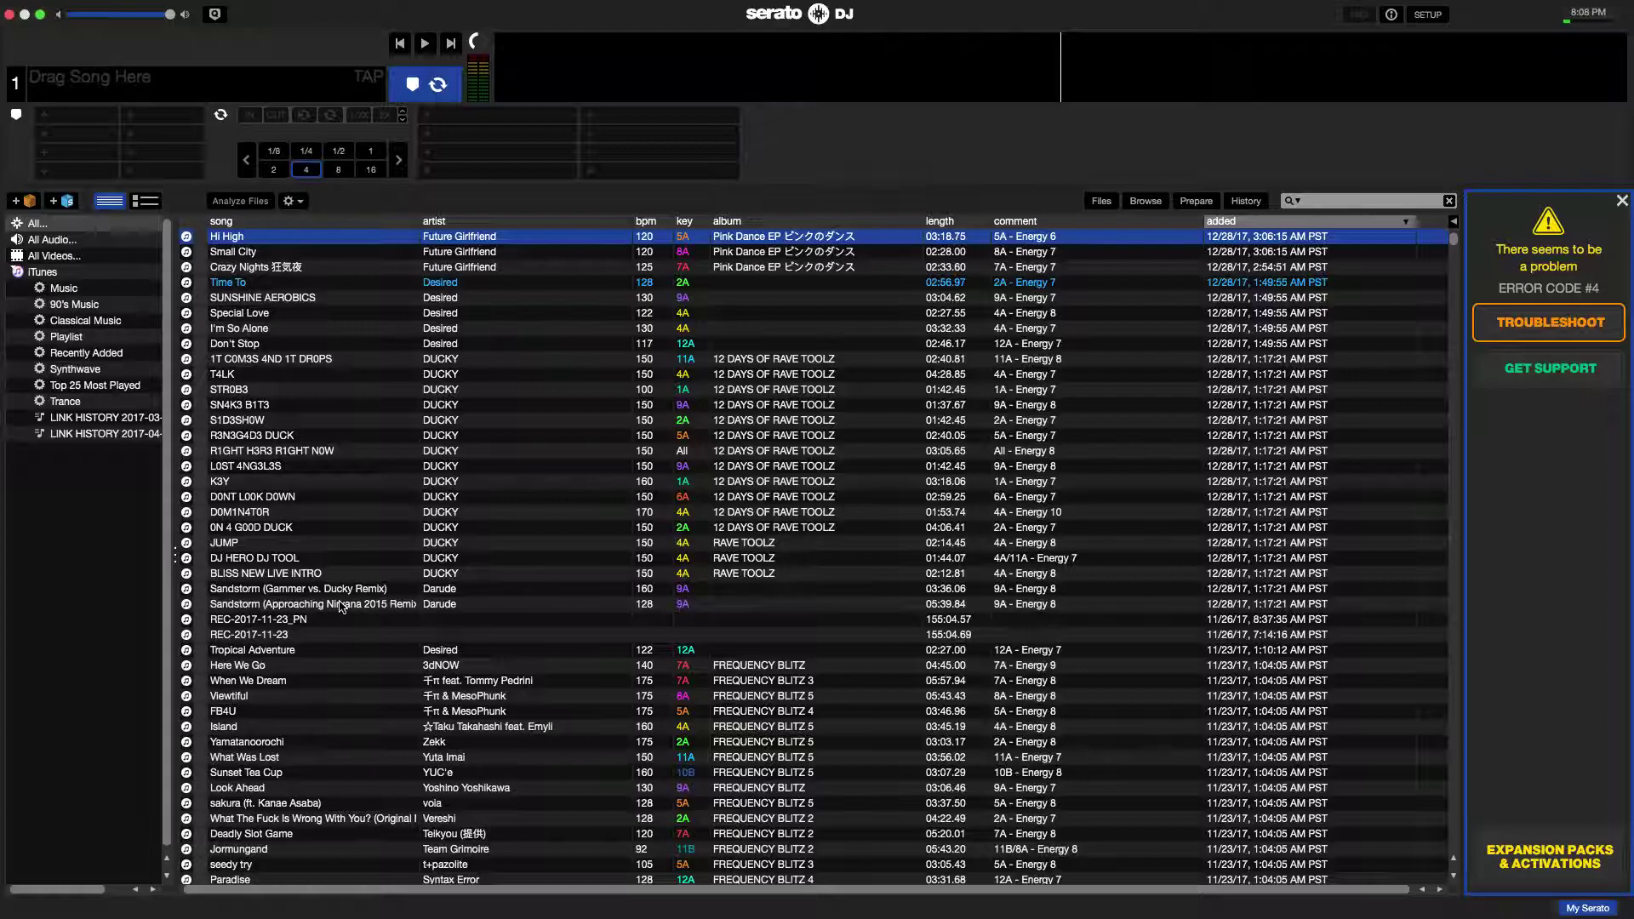
{"action": "left_click_drag", "start_coordinate": [237, 242], "coordinate": [107, 111]}
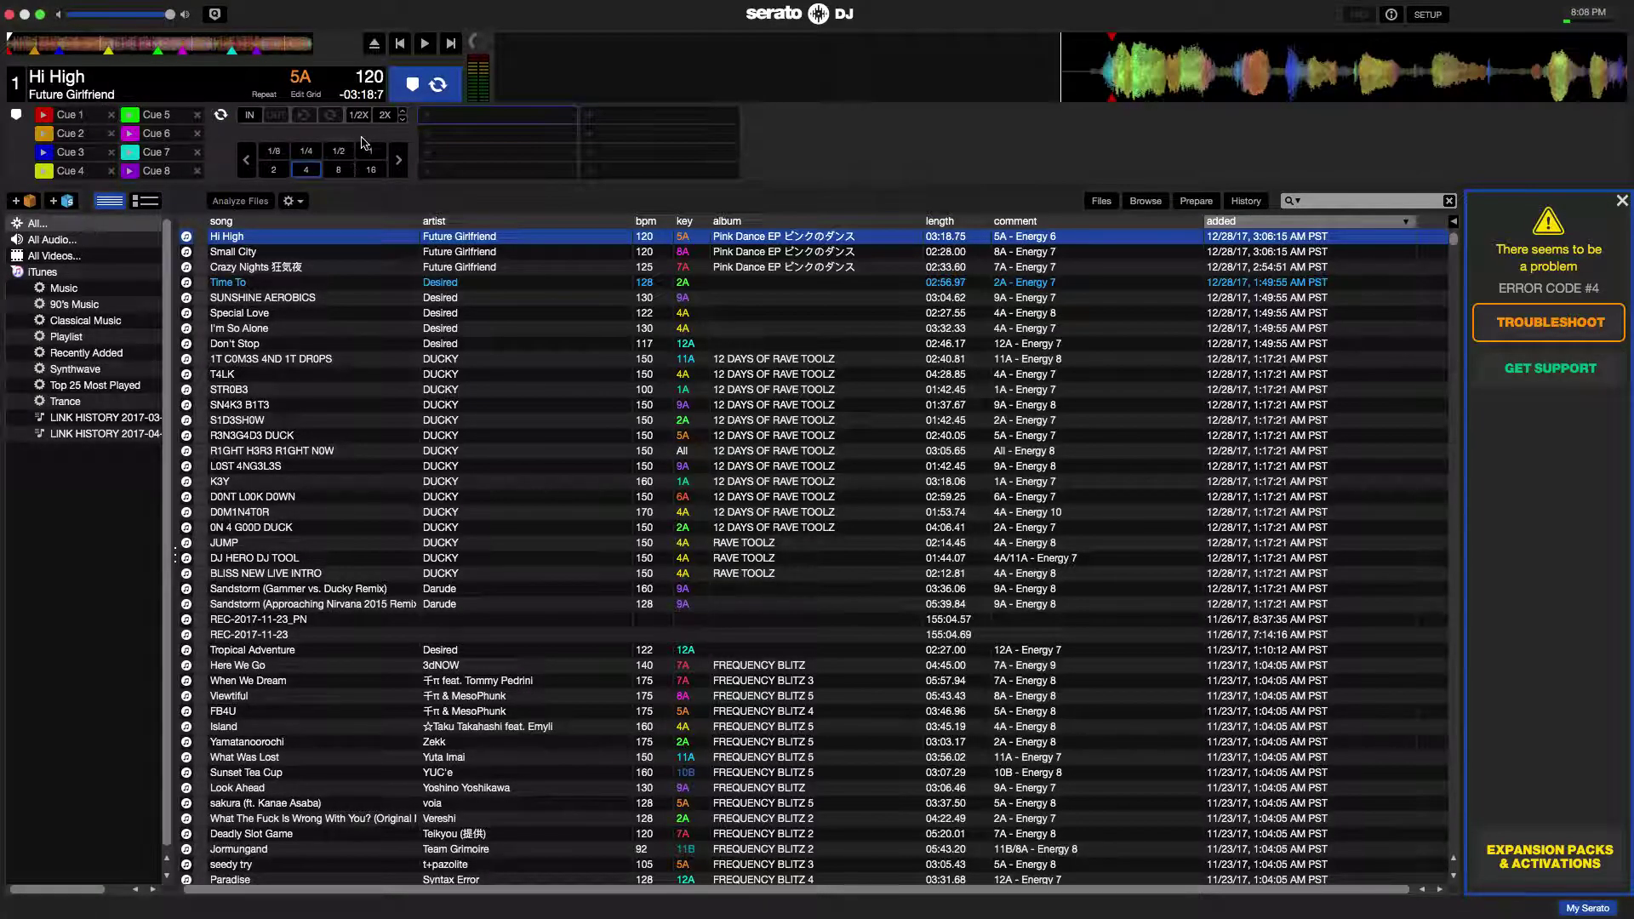
{"action": "left_click_drag", "start_coordinate": [1351, 73], "coordinate": [1027, 68]}
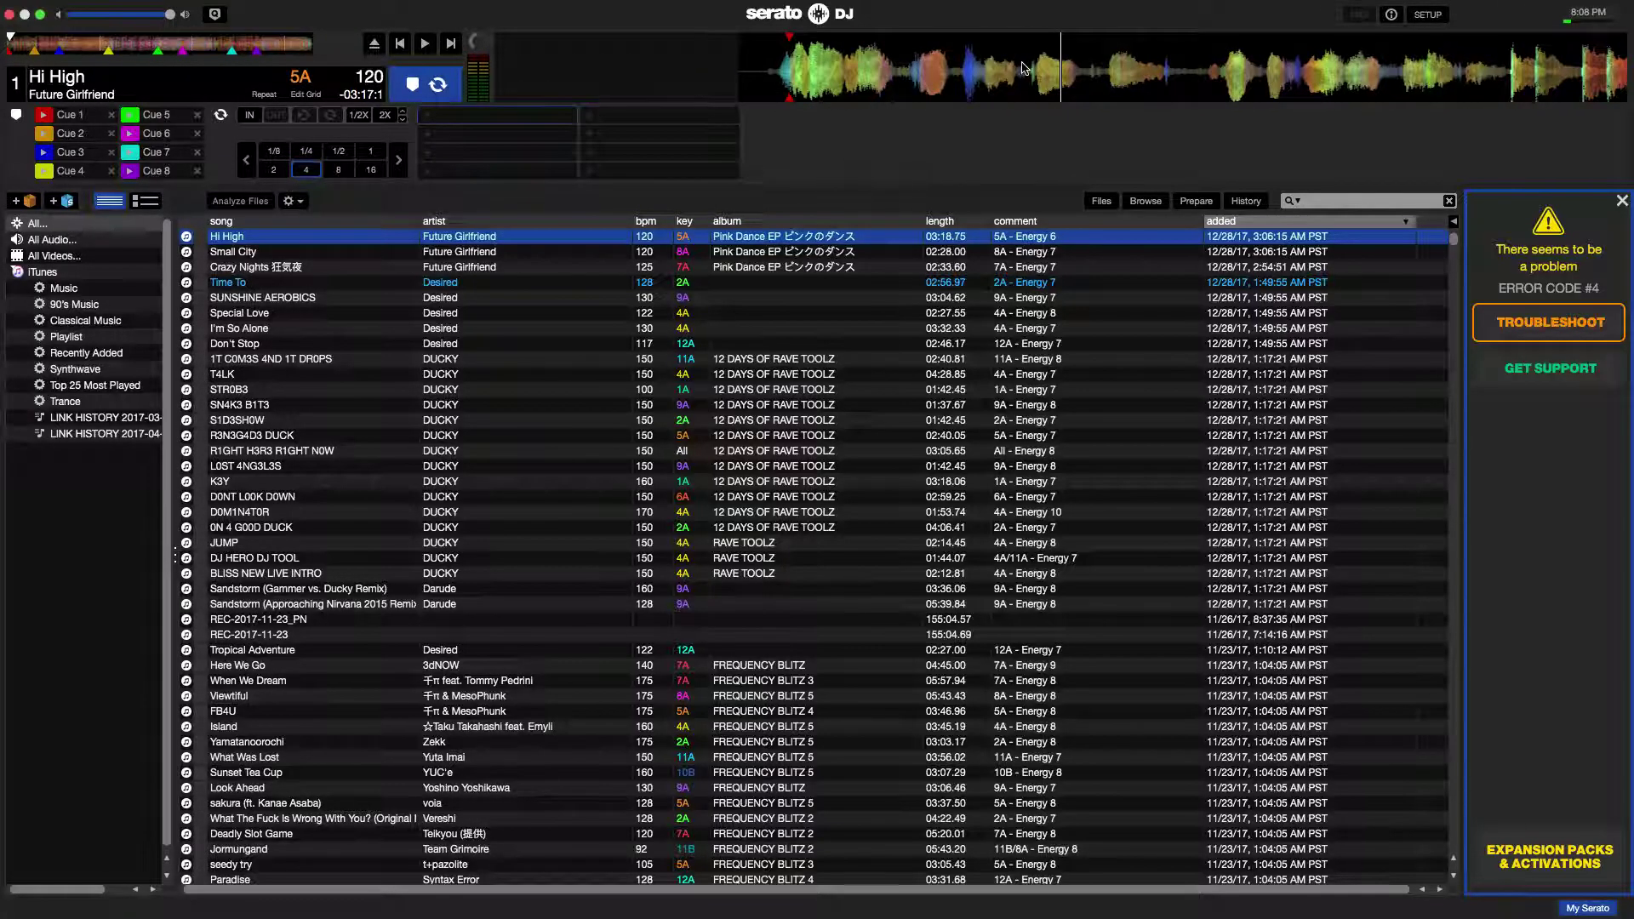
{"action": "left_click_drag", "start_coordinate": [1414, 75], "coordinate": [656, 91]}
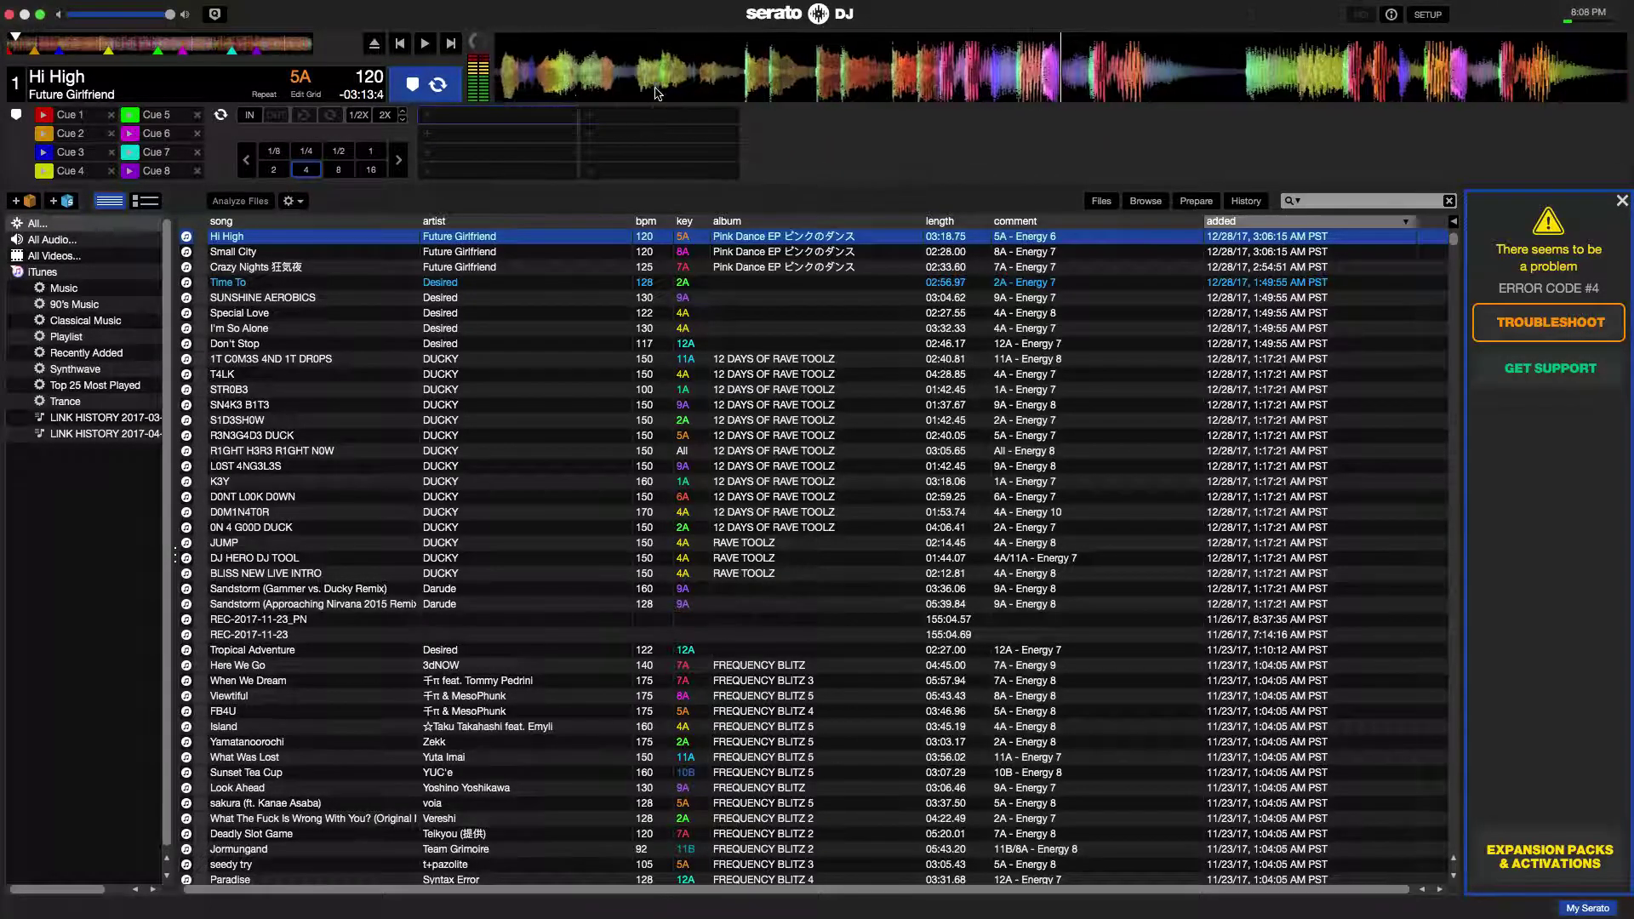
{"action": "left_click_drag", "start_coordinate": [1297, 64], "coordinate": [817, 85]}
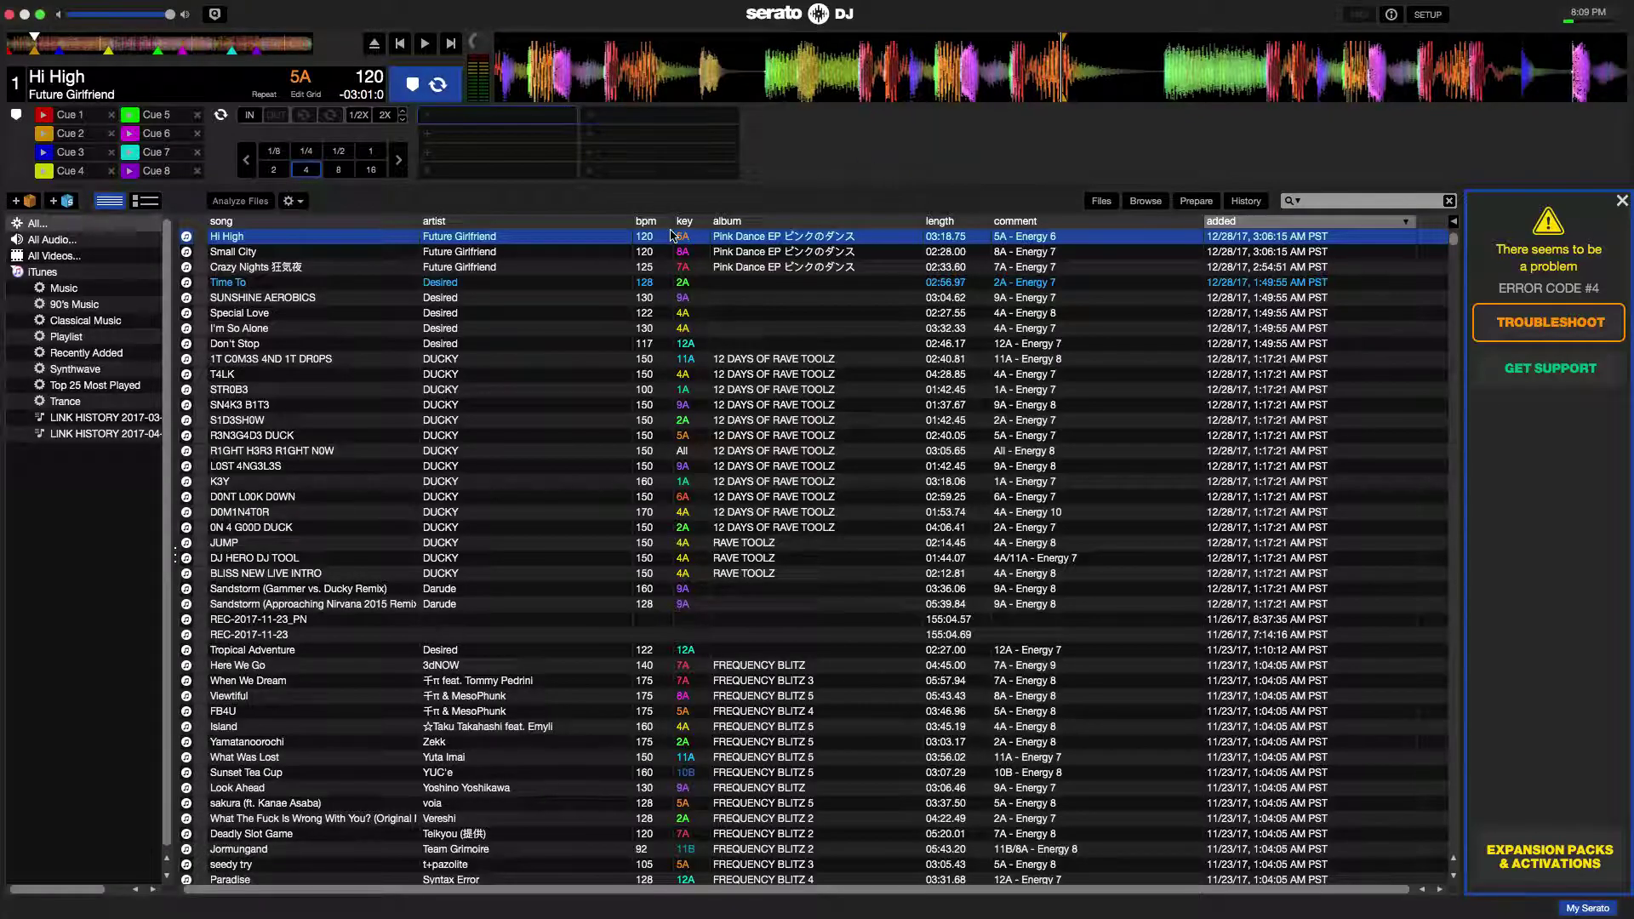
{"action": "left_click", "coordinate": [317, 313]}
{"action": "left_click", "coordinate": [315, 300]}
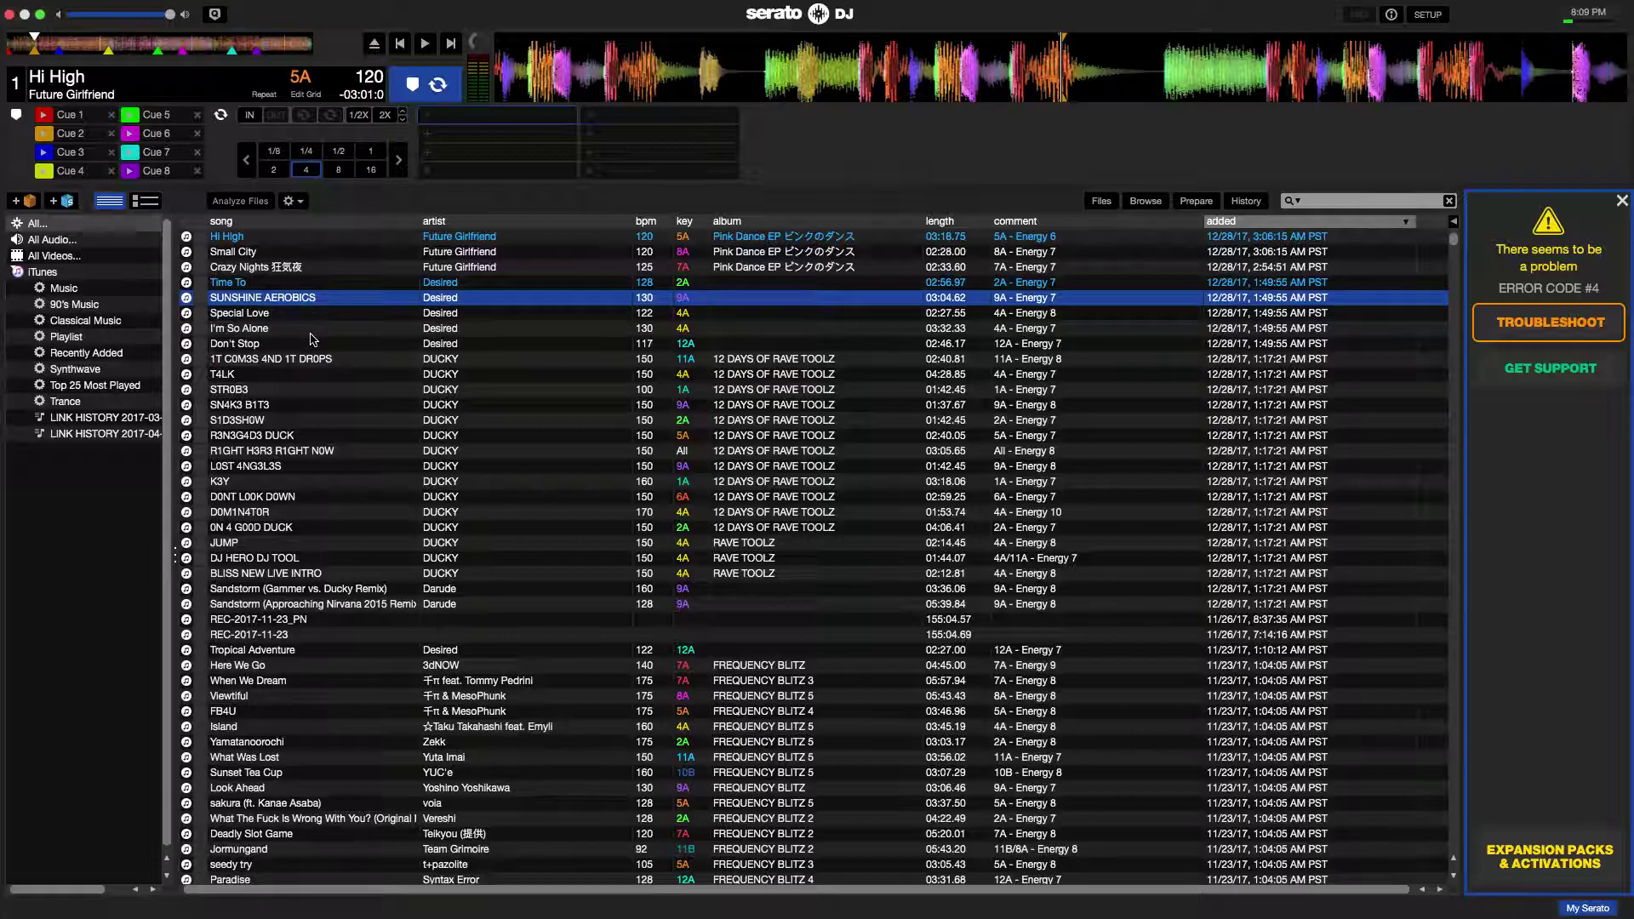
Quit Serato DJ, Mixed In Key and the Chrome browser
{"action": "key", "text": "super+q"}
{"action": "left_click", "coordinate": [798, 507]}
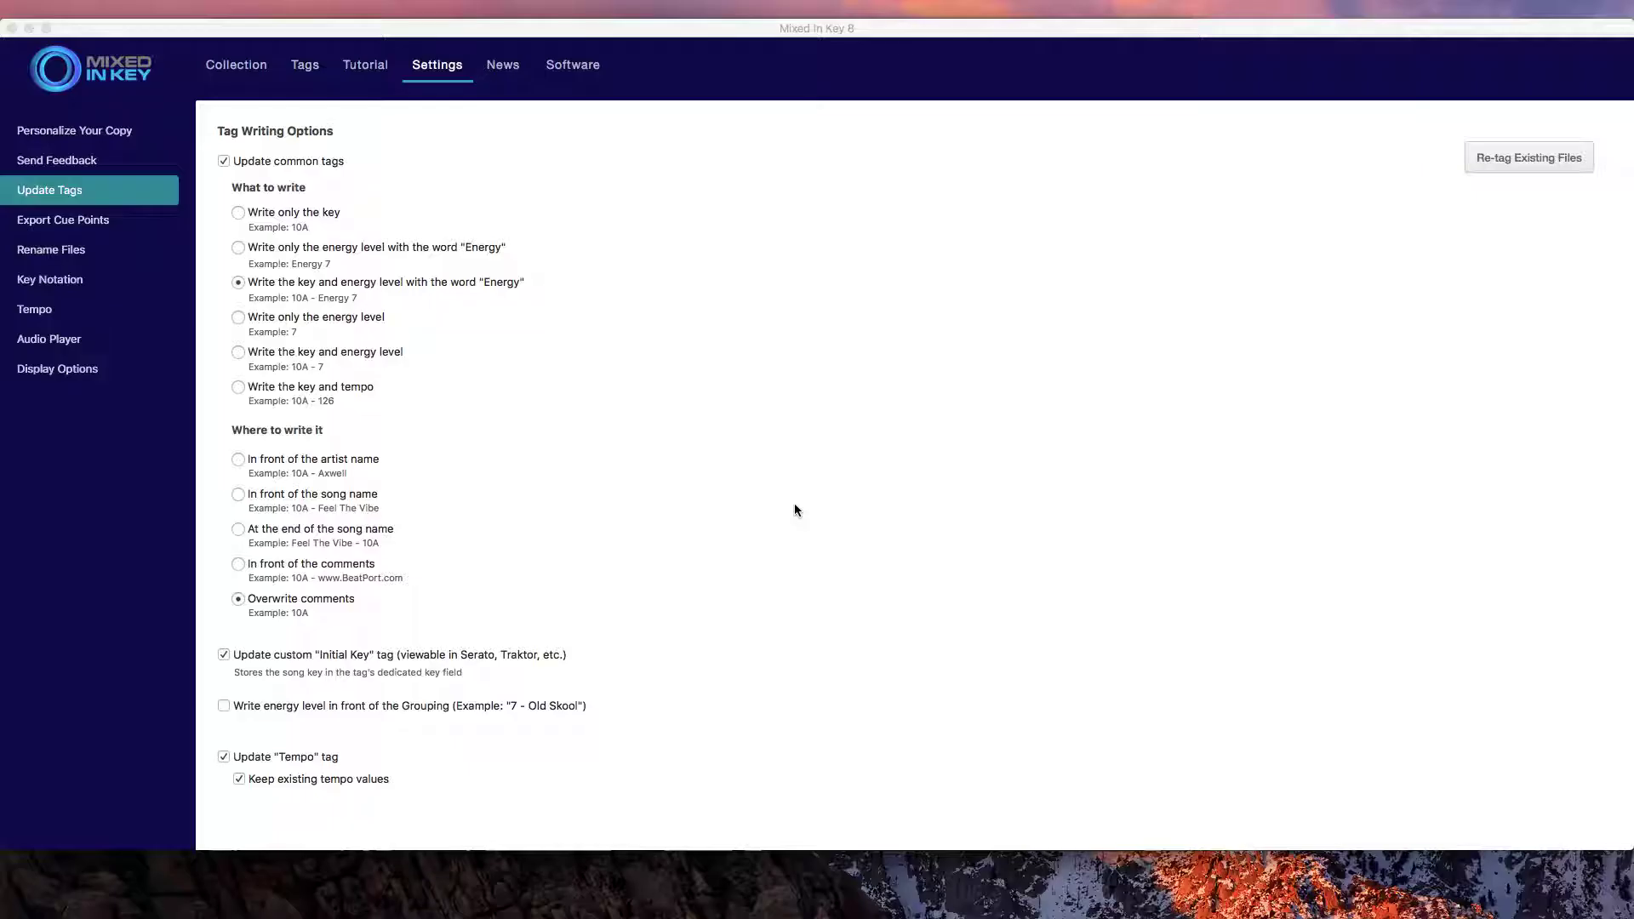
{"action": "key", "text": "super+q"}
{"action": "key", "text": "super+q"}
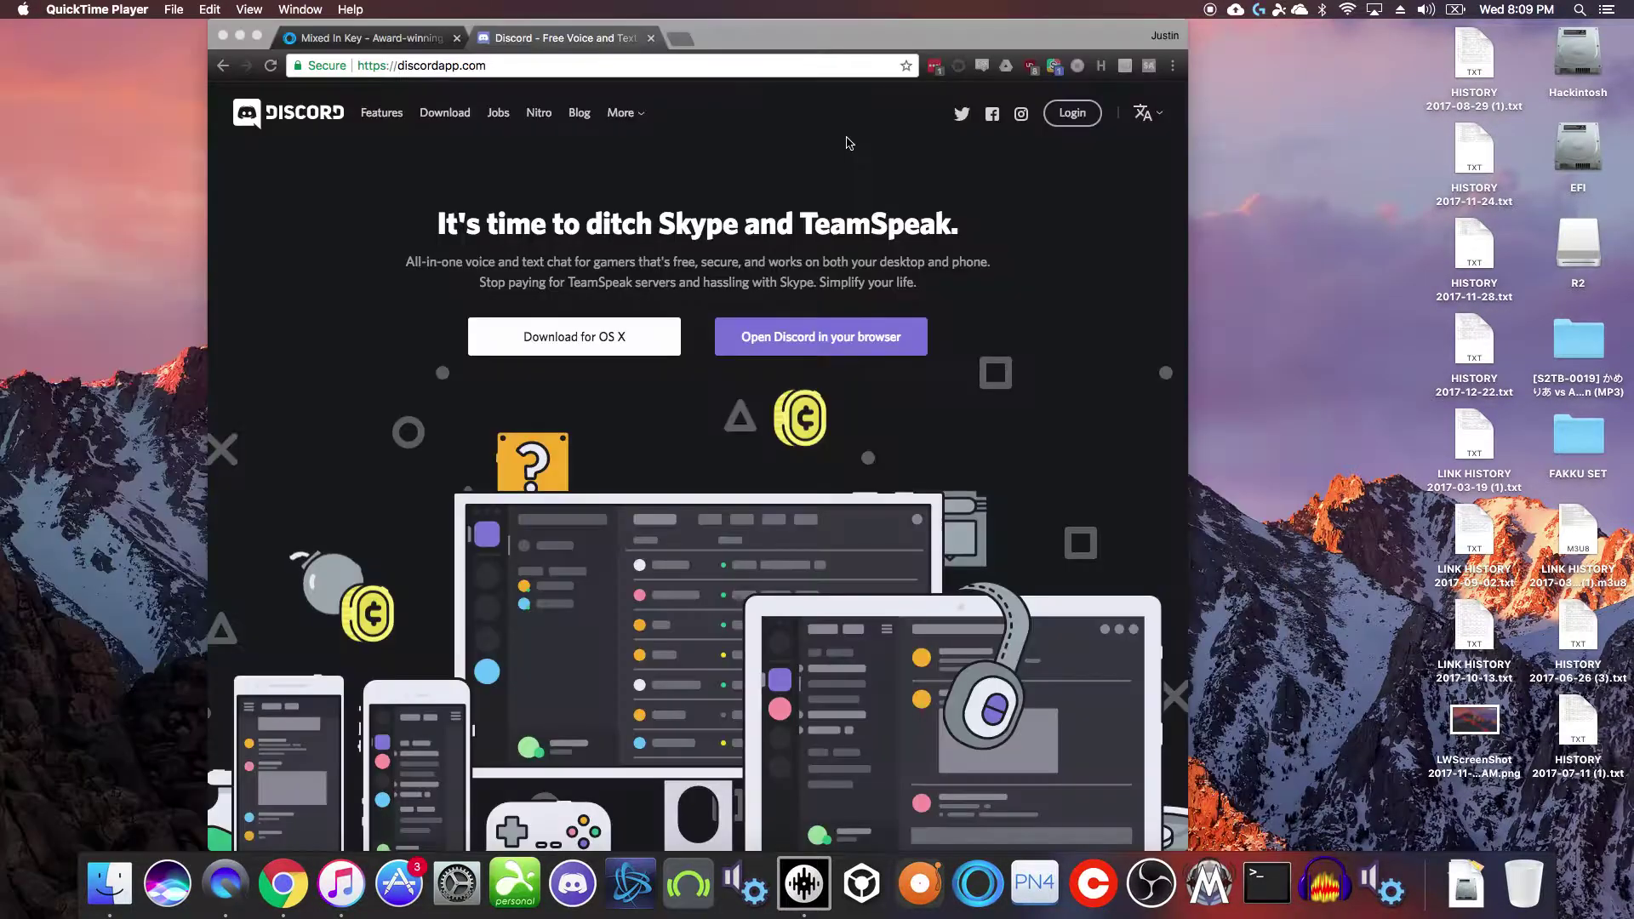
{"action": "left_click", "coordinate": [847, 141]}
{"action": "key", "text": "super+q"}
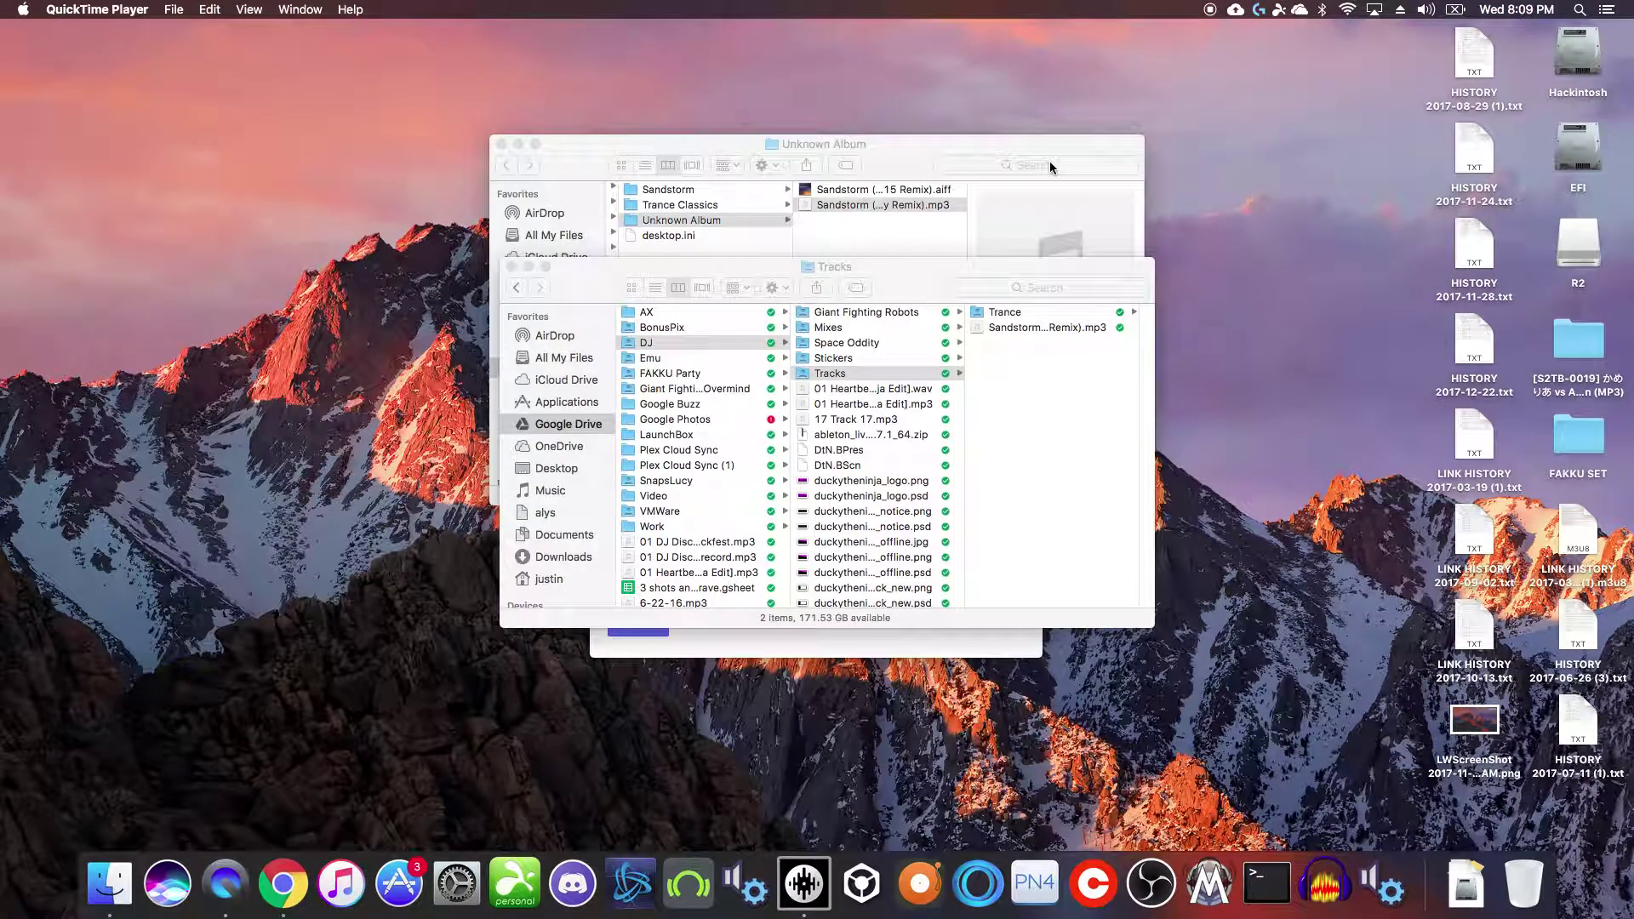
Close both Finder windows and the Share Settings window of the Sandstorm MP3
{"action": "left_click", "coordinate": [1018, 265]}
{"action": "key", "text": "super+w"}
{"action": "key", "text": "super+w"}
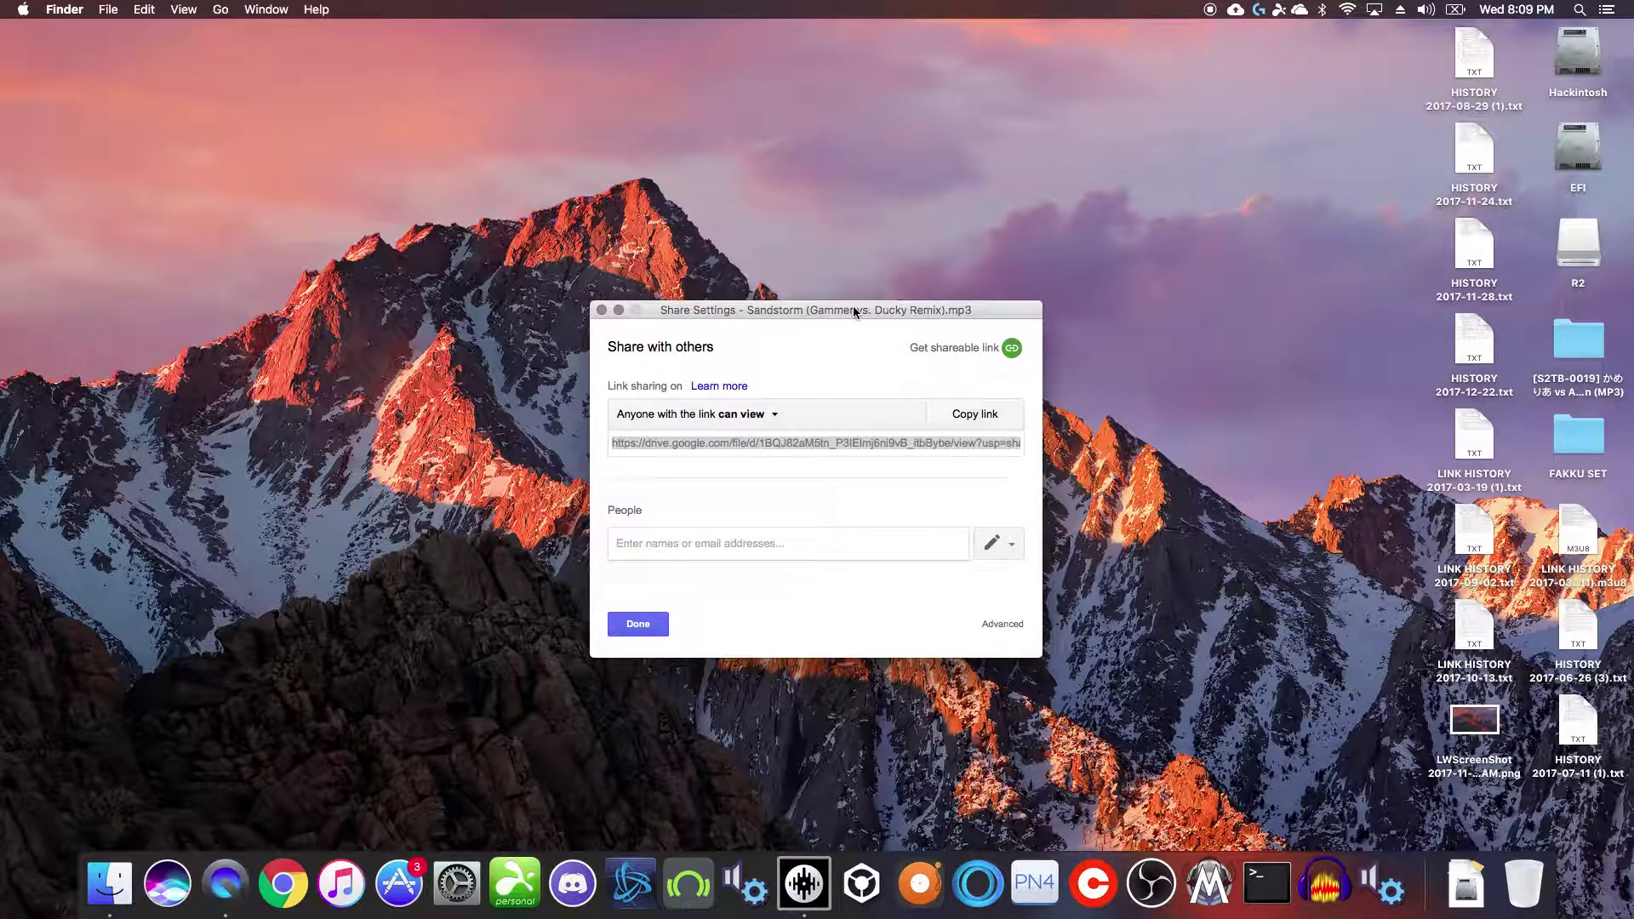
{"action": "left_click", "coordinate": [602, 310]}
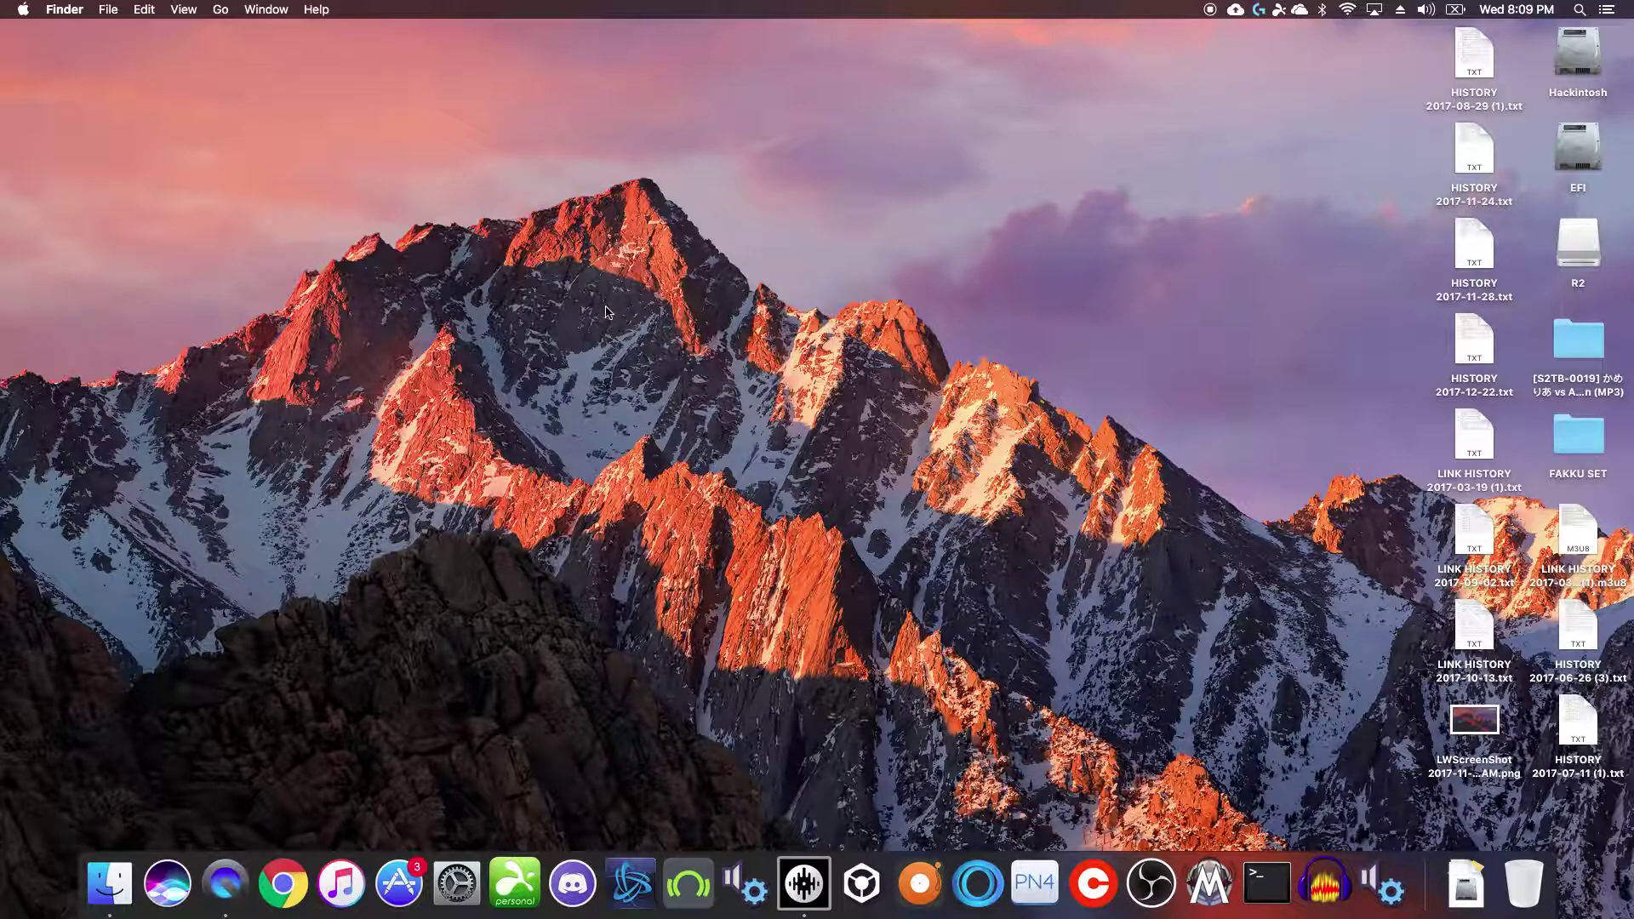
Open Rekord Buddy 2 and review its Serato and rekordbox preferences, including the number of hot cues to output
{"action": "left_click", "coordinate": [920, 885]}
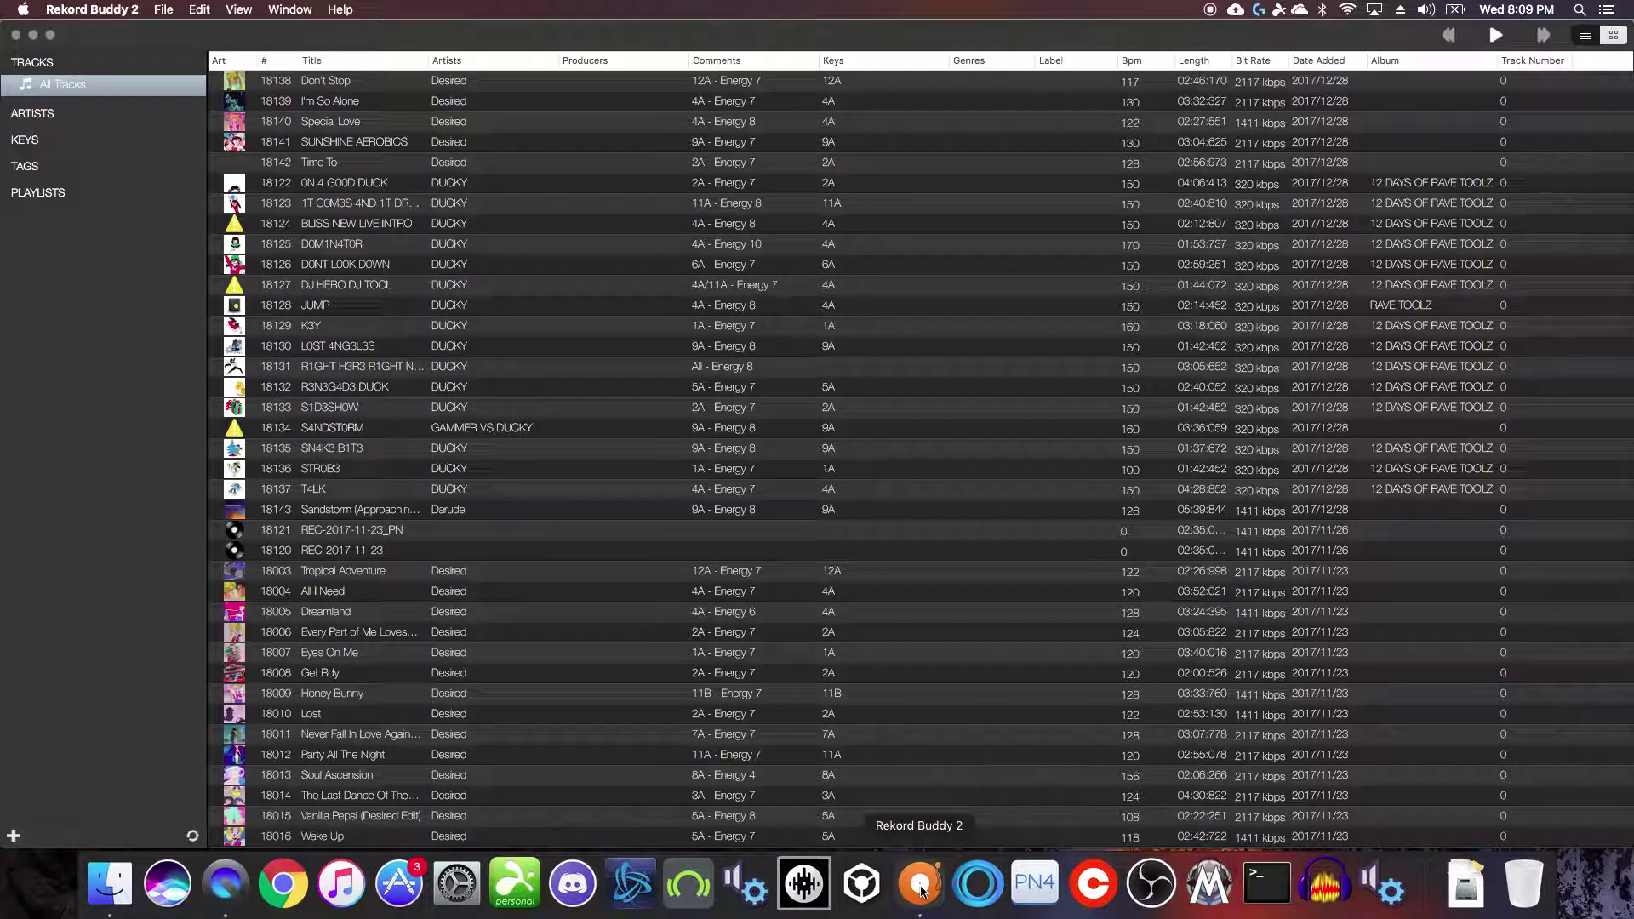
{"action": "key", "text": "super+comma"}
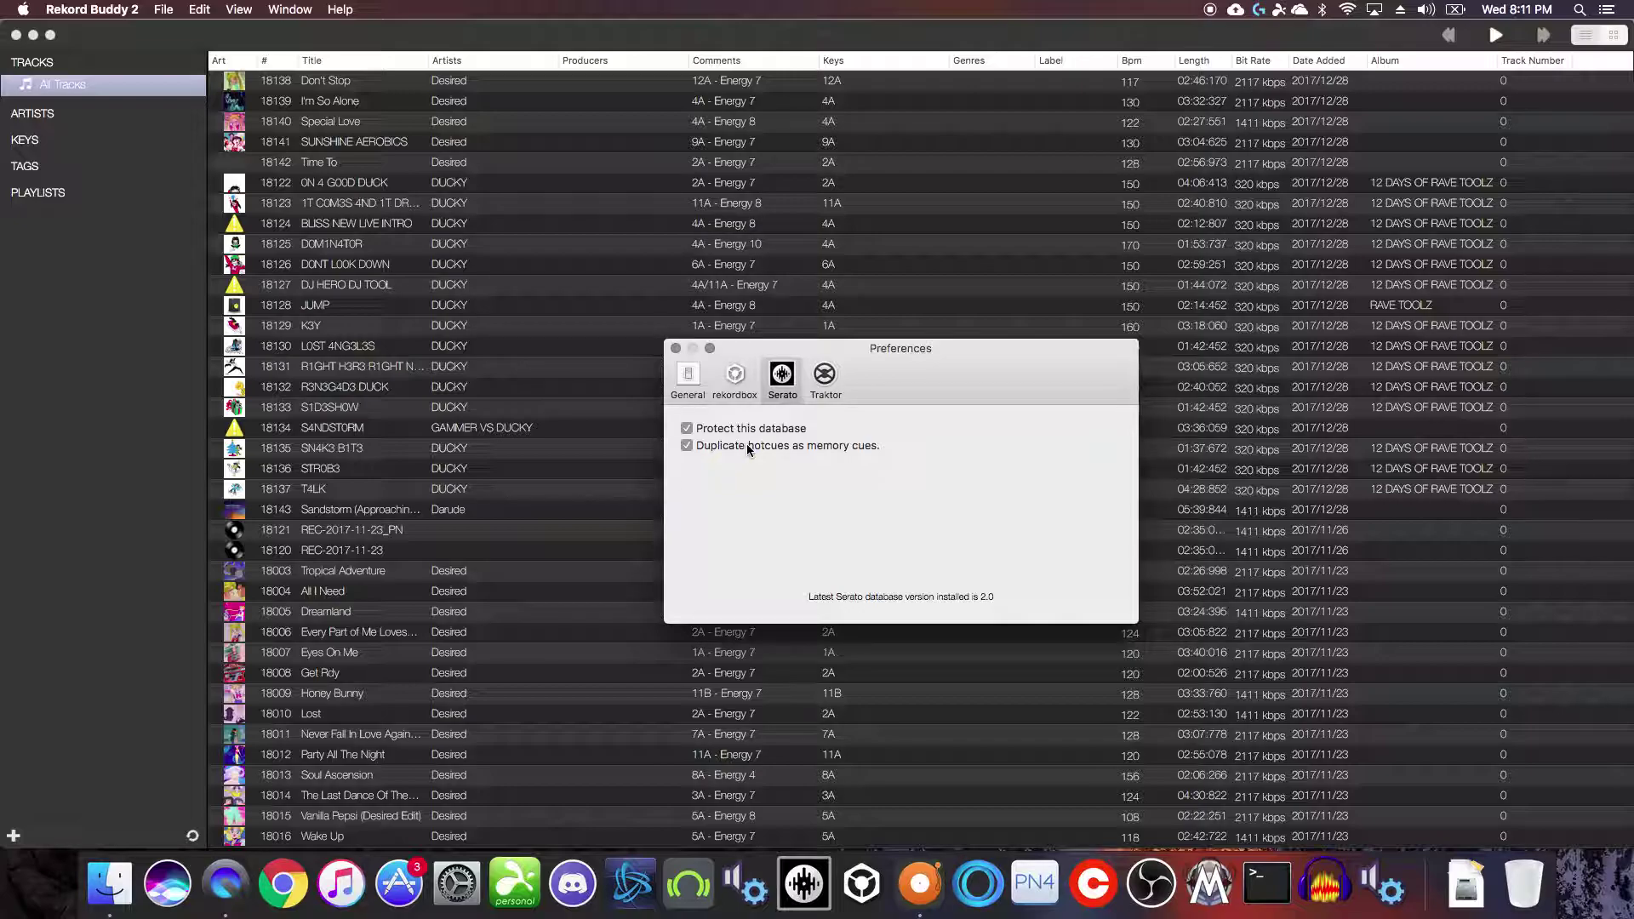
{"action": "left_click", "coordinate": [723, 377]}
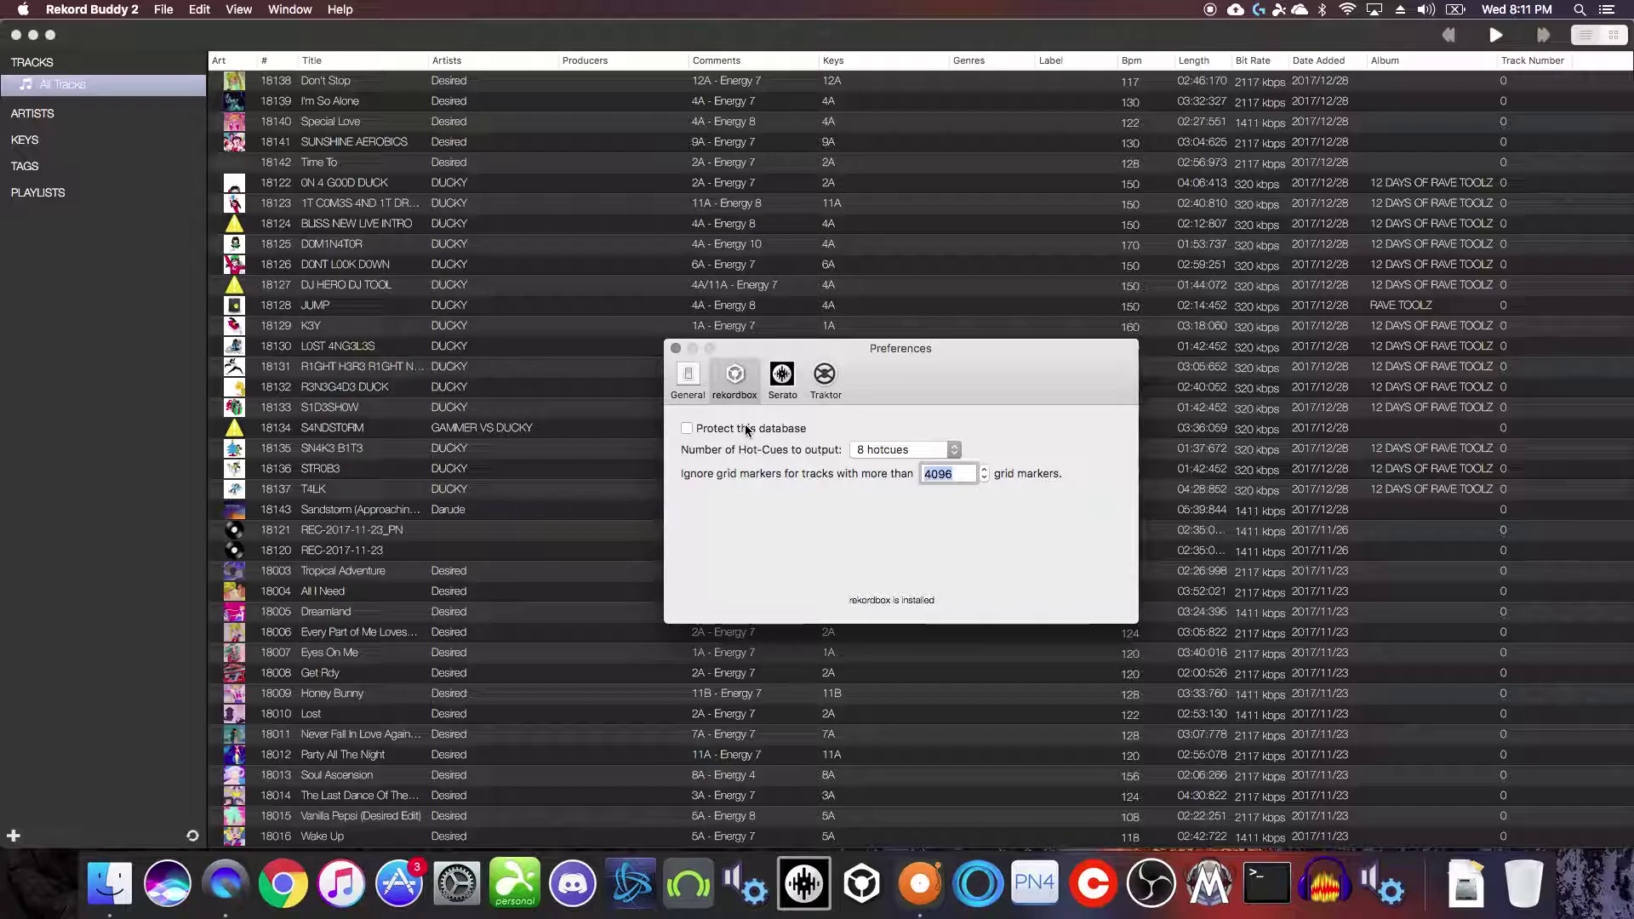
{"action": "left_click", "coordinate": [918, 451]}
{"action": "left_click", "coordinate": [918, 451]}
{"action": "key", "text": "super+w"}
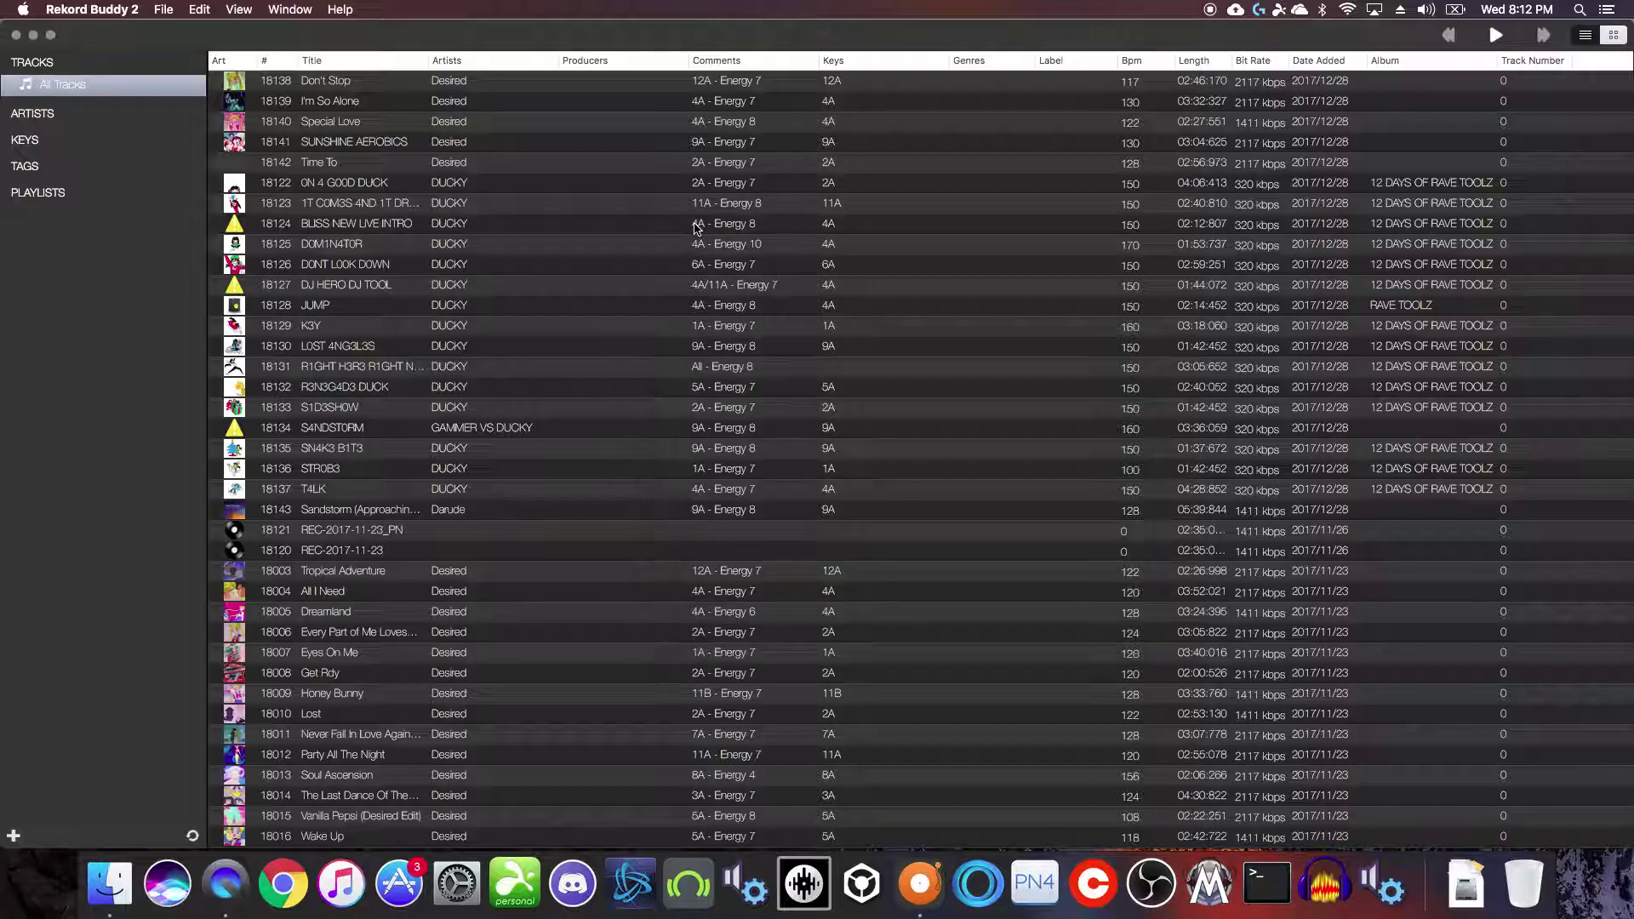
Review the key notation and separator settings in the General preferences, leaving the preferences closed
{"action": "key", "text": "super+comma"}
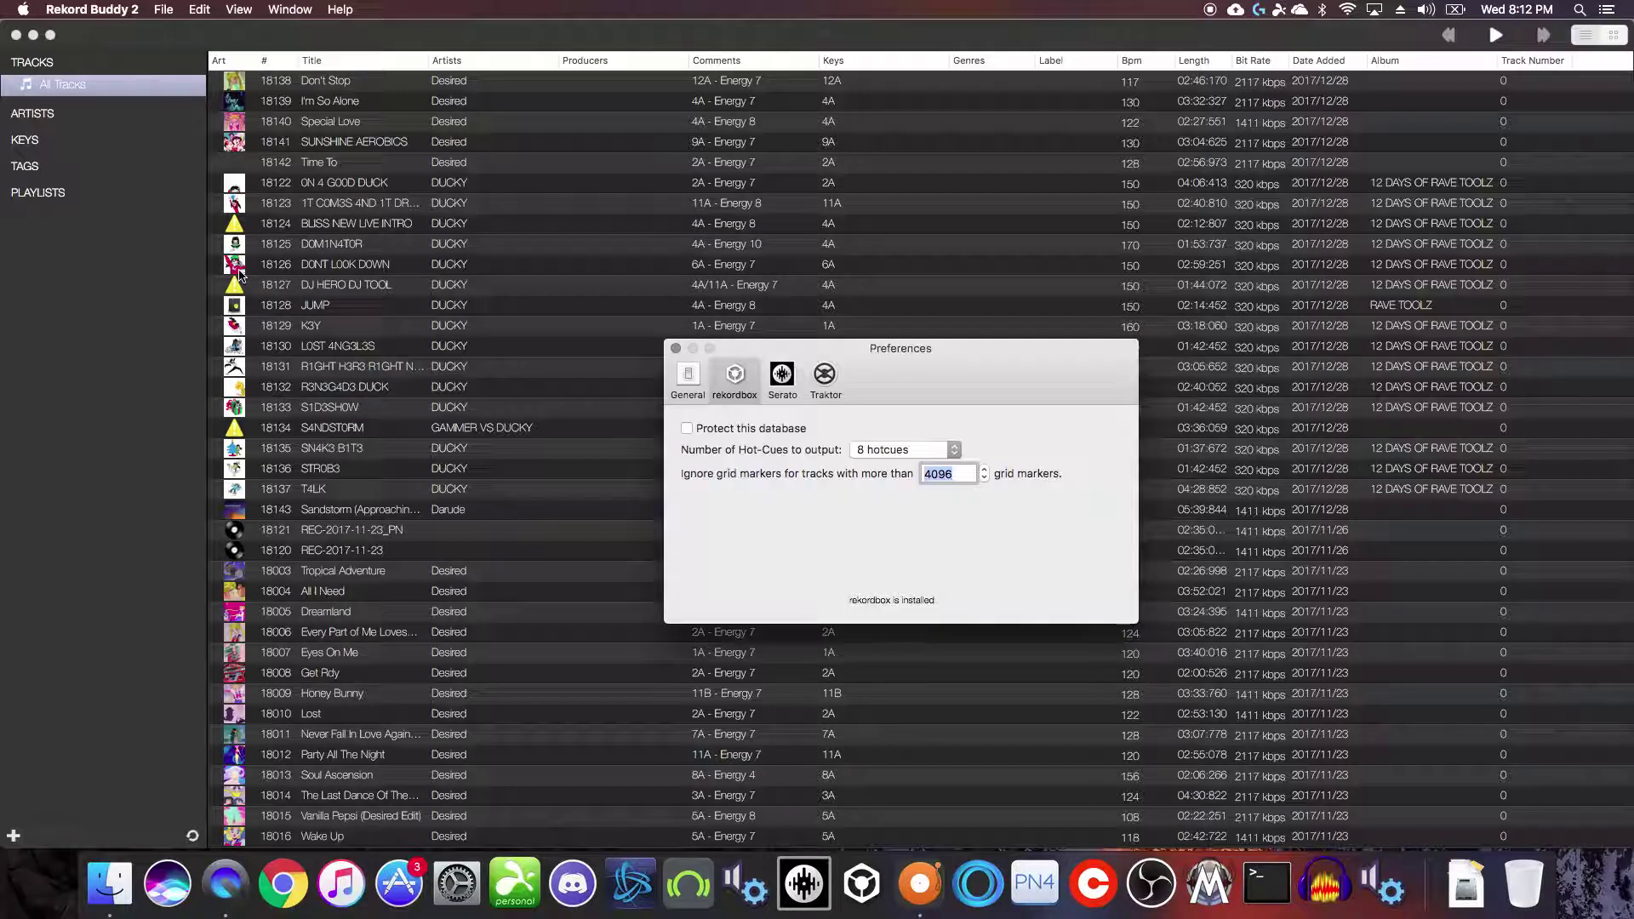
{"action": "left_click", "coordinate": [688, 379]}
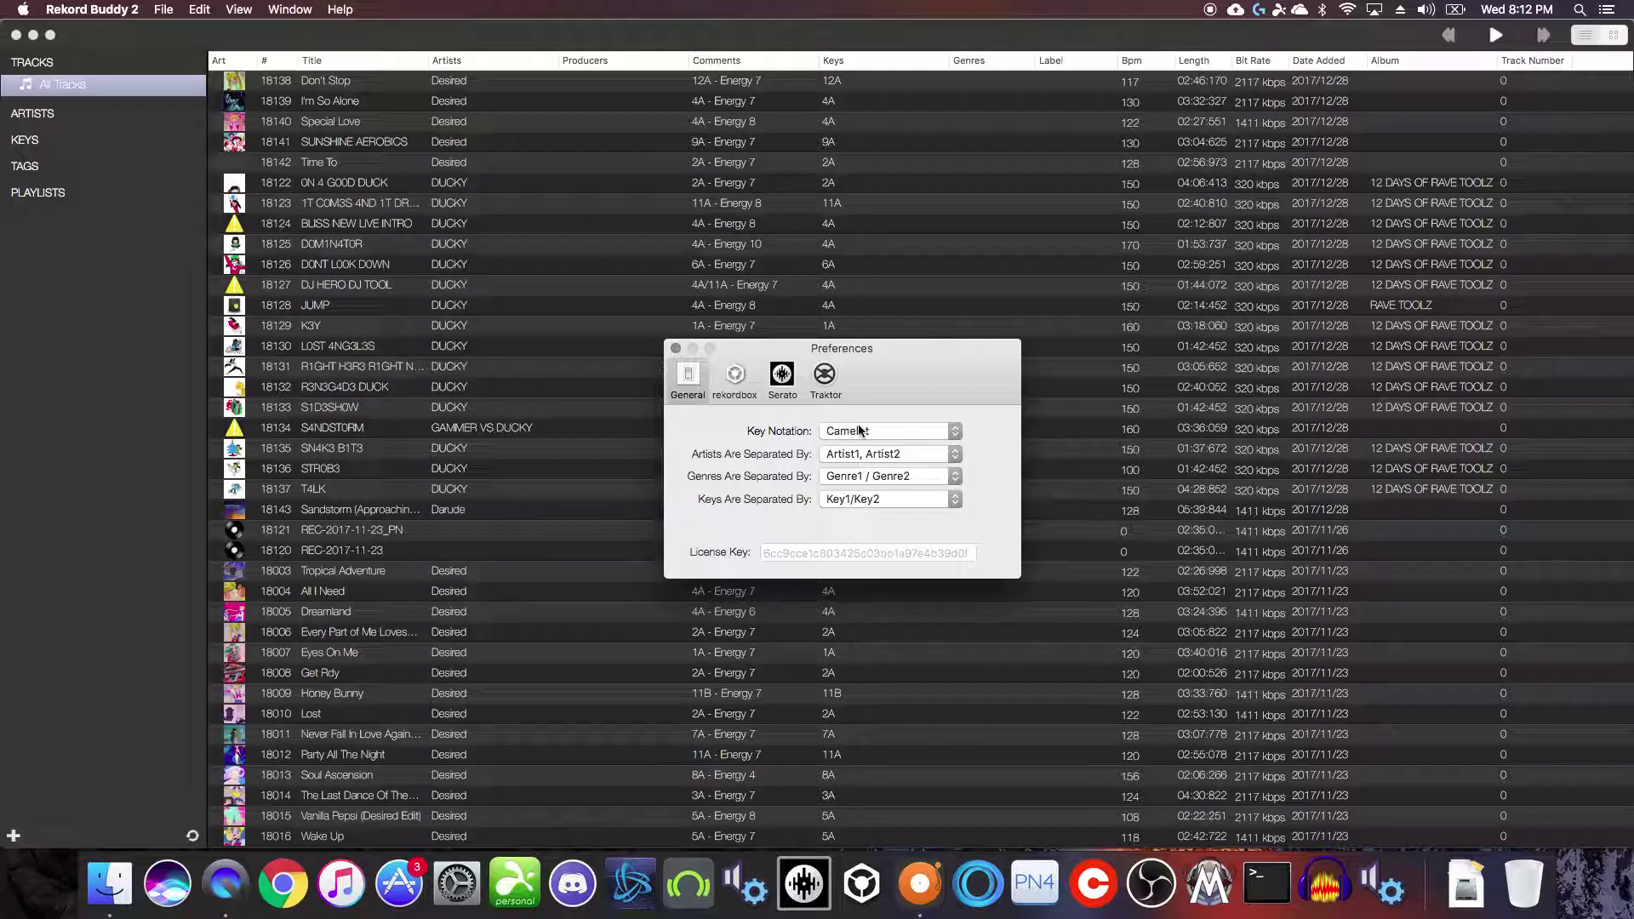
{"action": "left_click", "coordinate": [676, 349]}
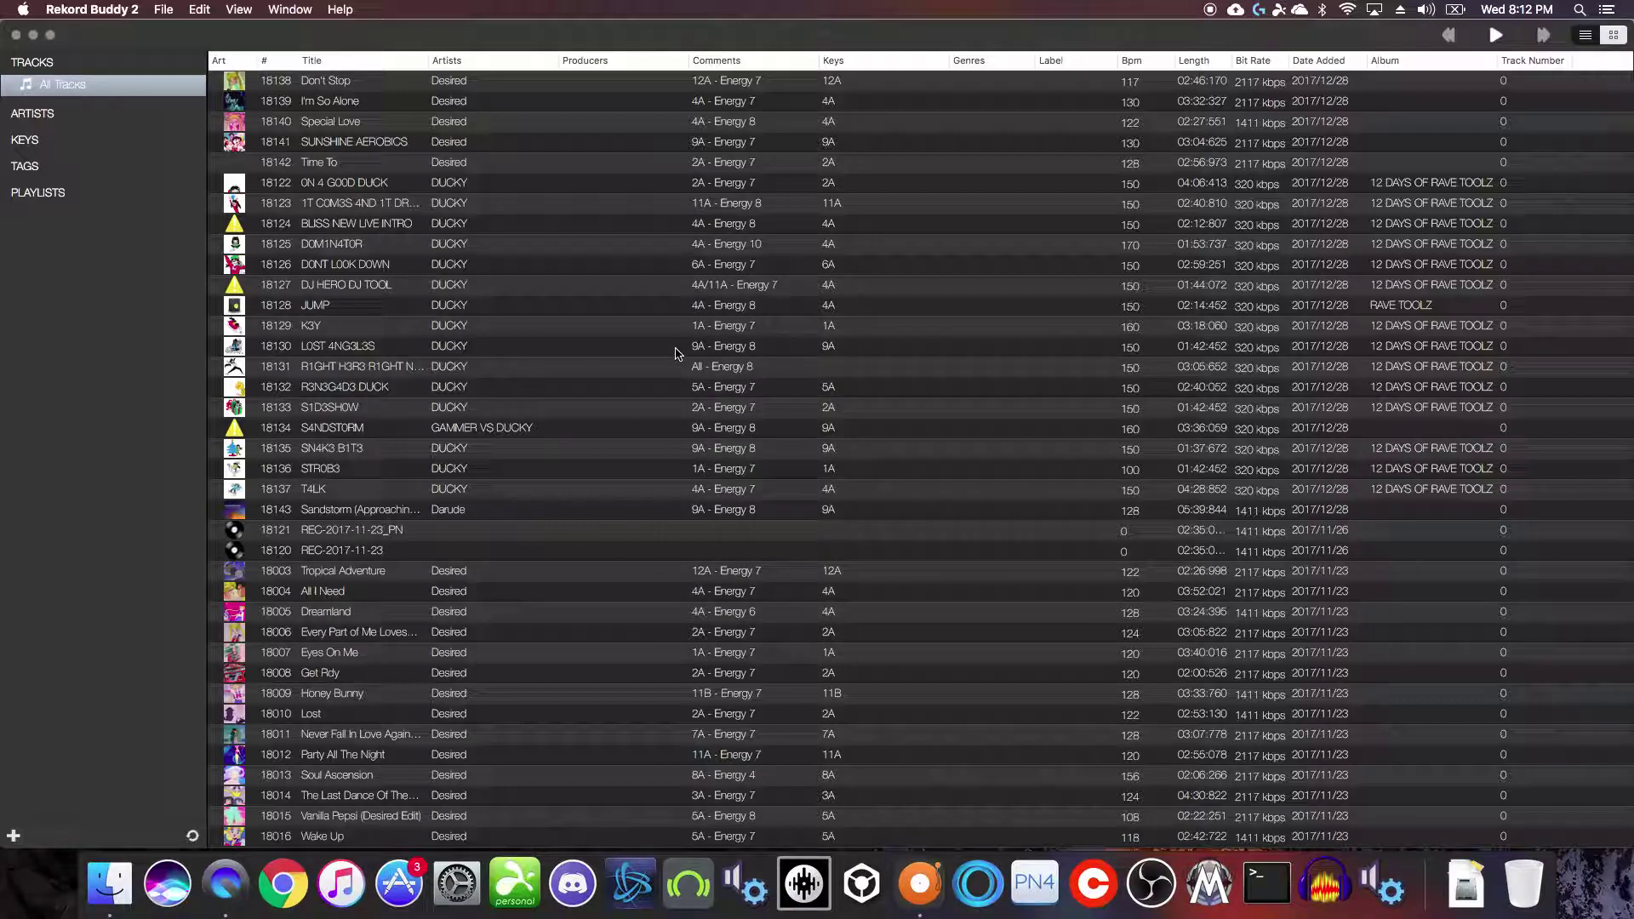
Synchronize the music collections and expand the sync report to read through its detailed warnings
{"action": "left_click", "coordinate": [193, 837]}
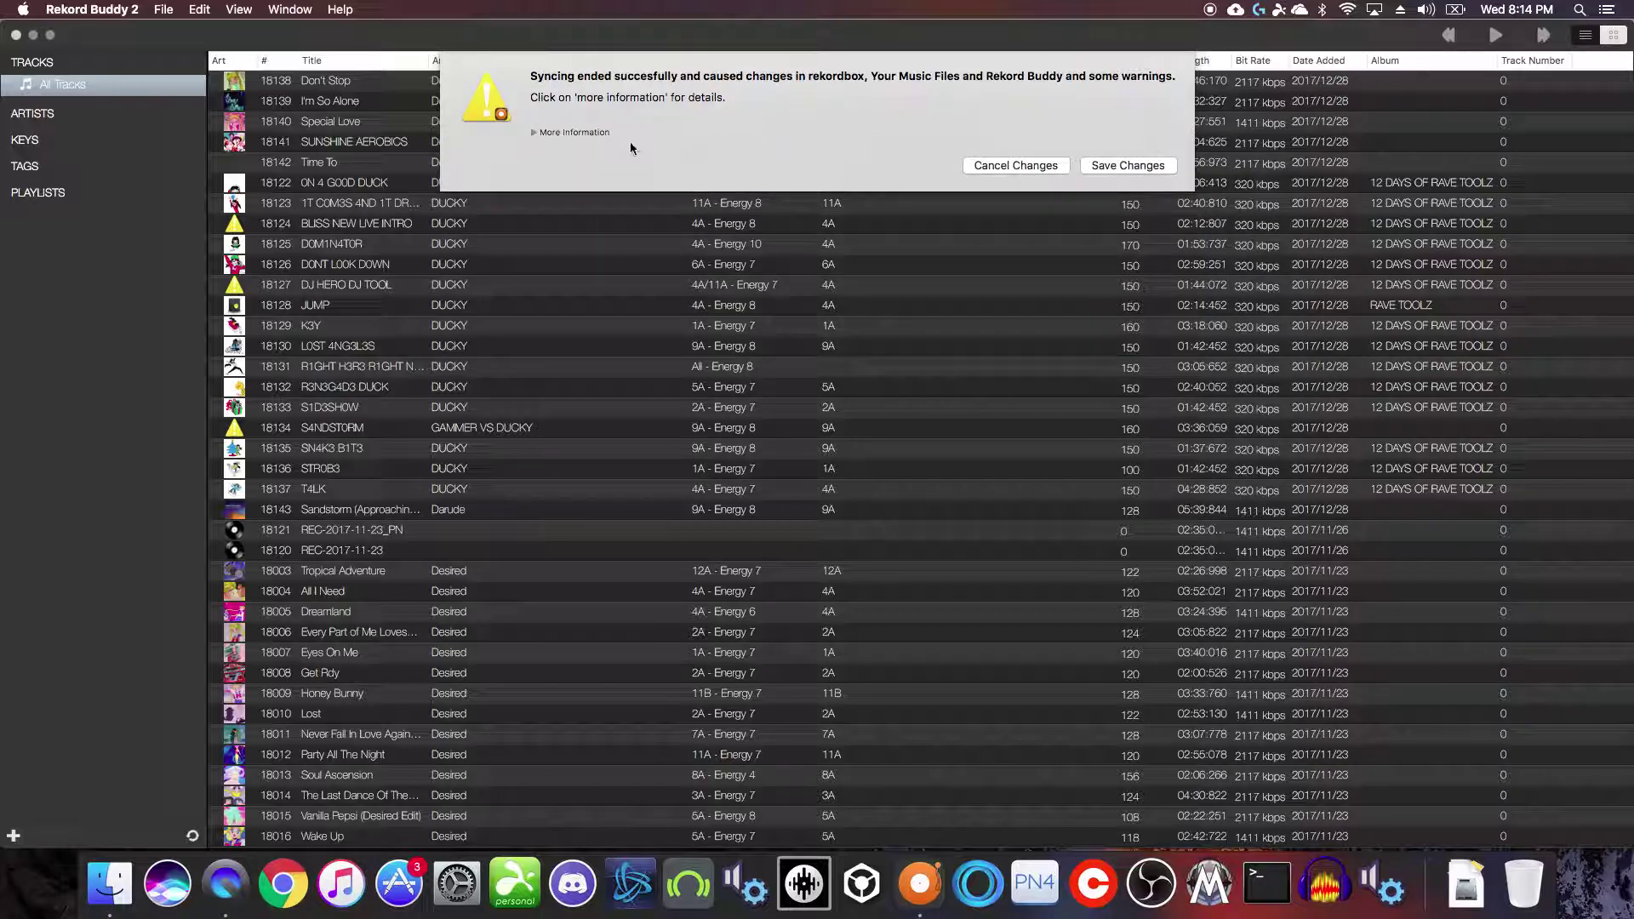
{"action": "left_click", "coordinate": [580, 131]}
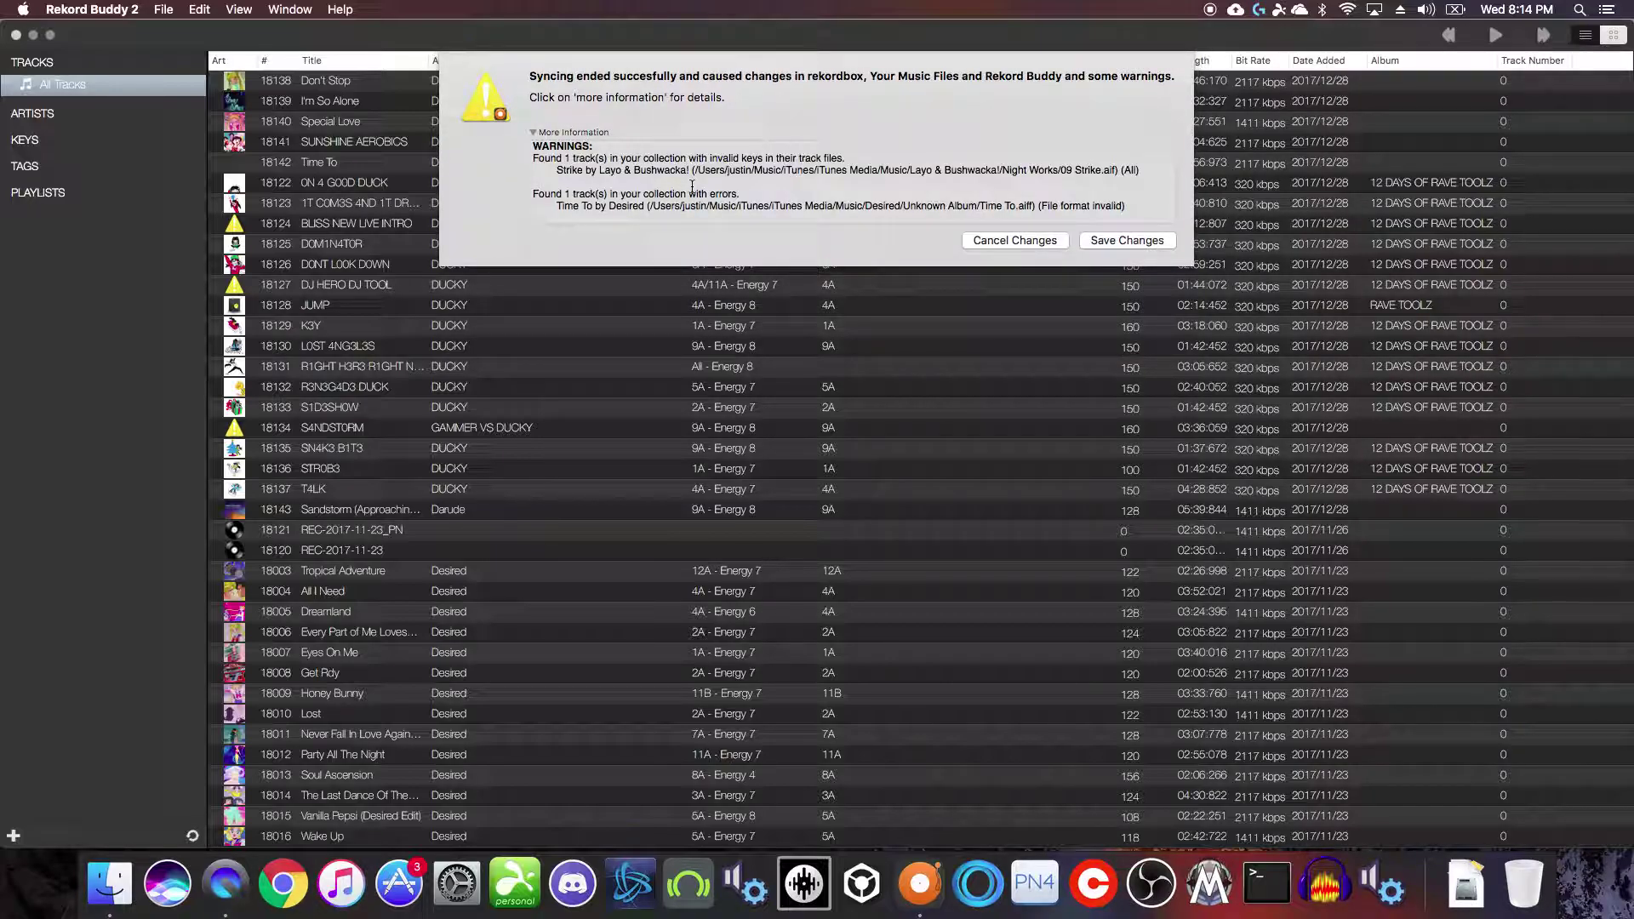
{"action": "scroll", "coordinate": [693, 186], "scroll_direction": "down", "scroll_amount": 2}
{"action": "scroll", "coordinate": [693, 184], "scroll_direction": "up", "scroll_amount": 2}
{"action": "left_click_drag", "start_coordinate": [1171, 167], "coordinate": [1106, 174]}
{"action": "left_click_drag", "start_coordinate": [1108, 174], "coordinate": [1122, 172]}
{"action": "scroll", "coordinate": [1116, 177], "scroll_direction": "down", "scroll_amount": 2}
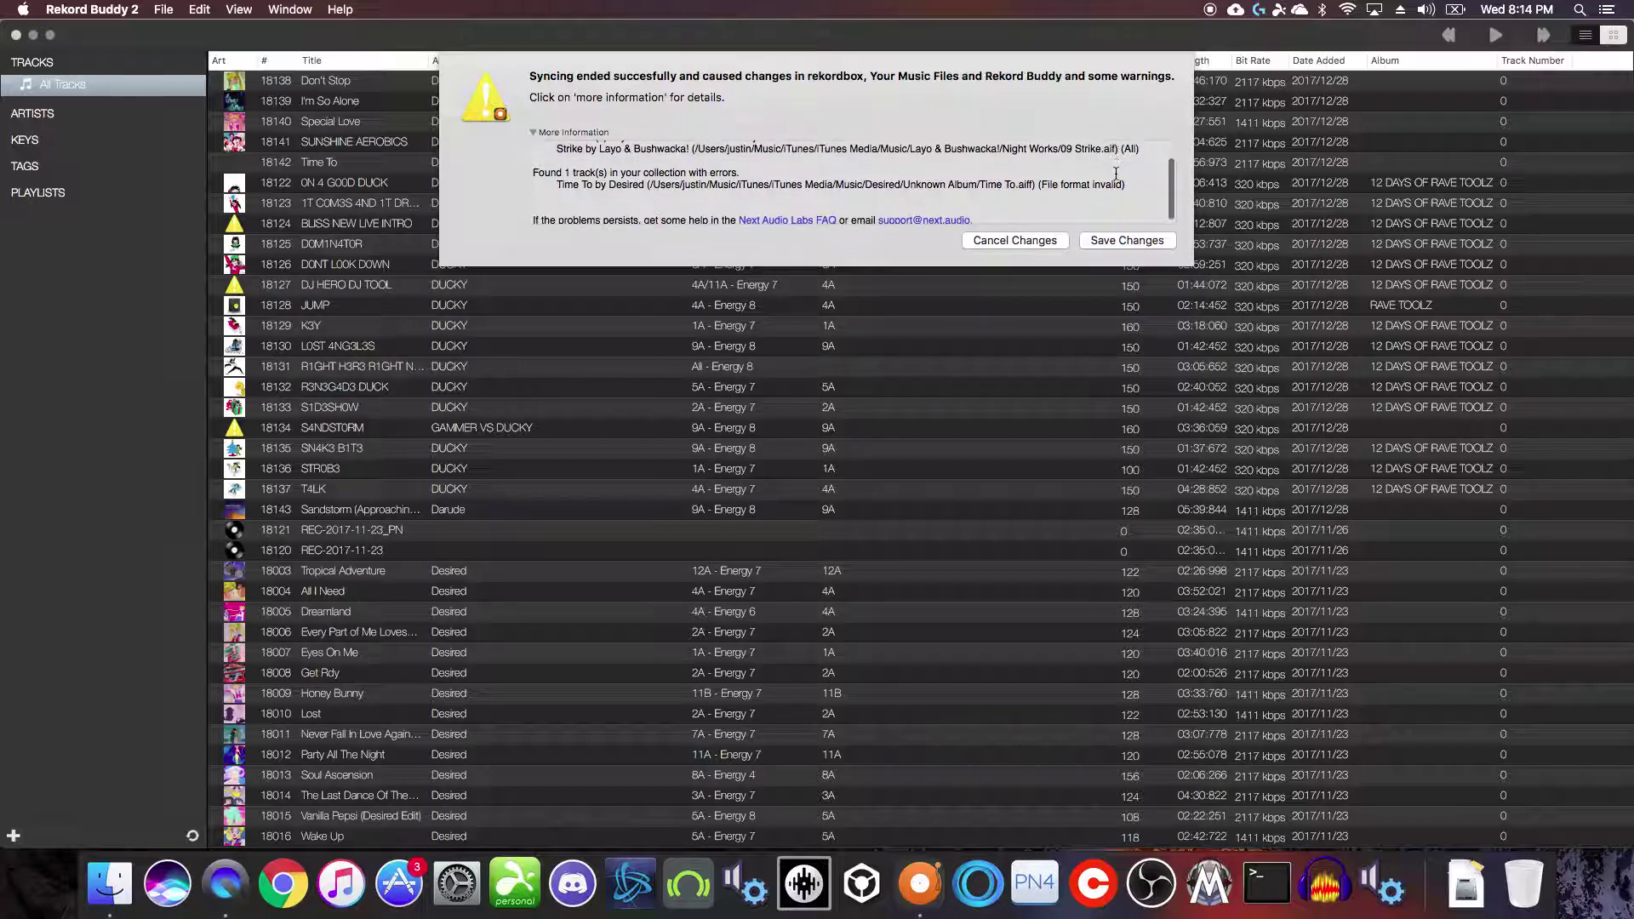
Save the sync changes and quit Rekord Buddy 2
{"action": "left_click", "coordinate": [1108, 241]}
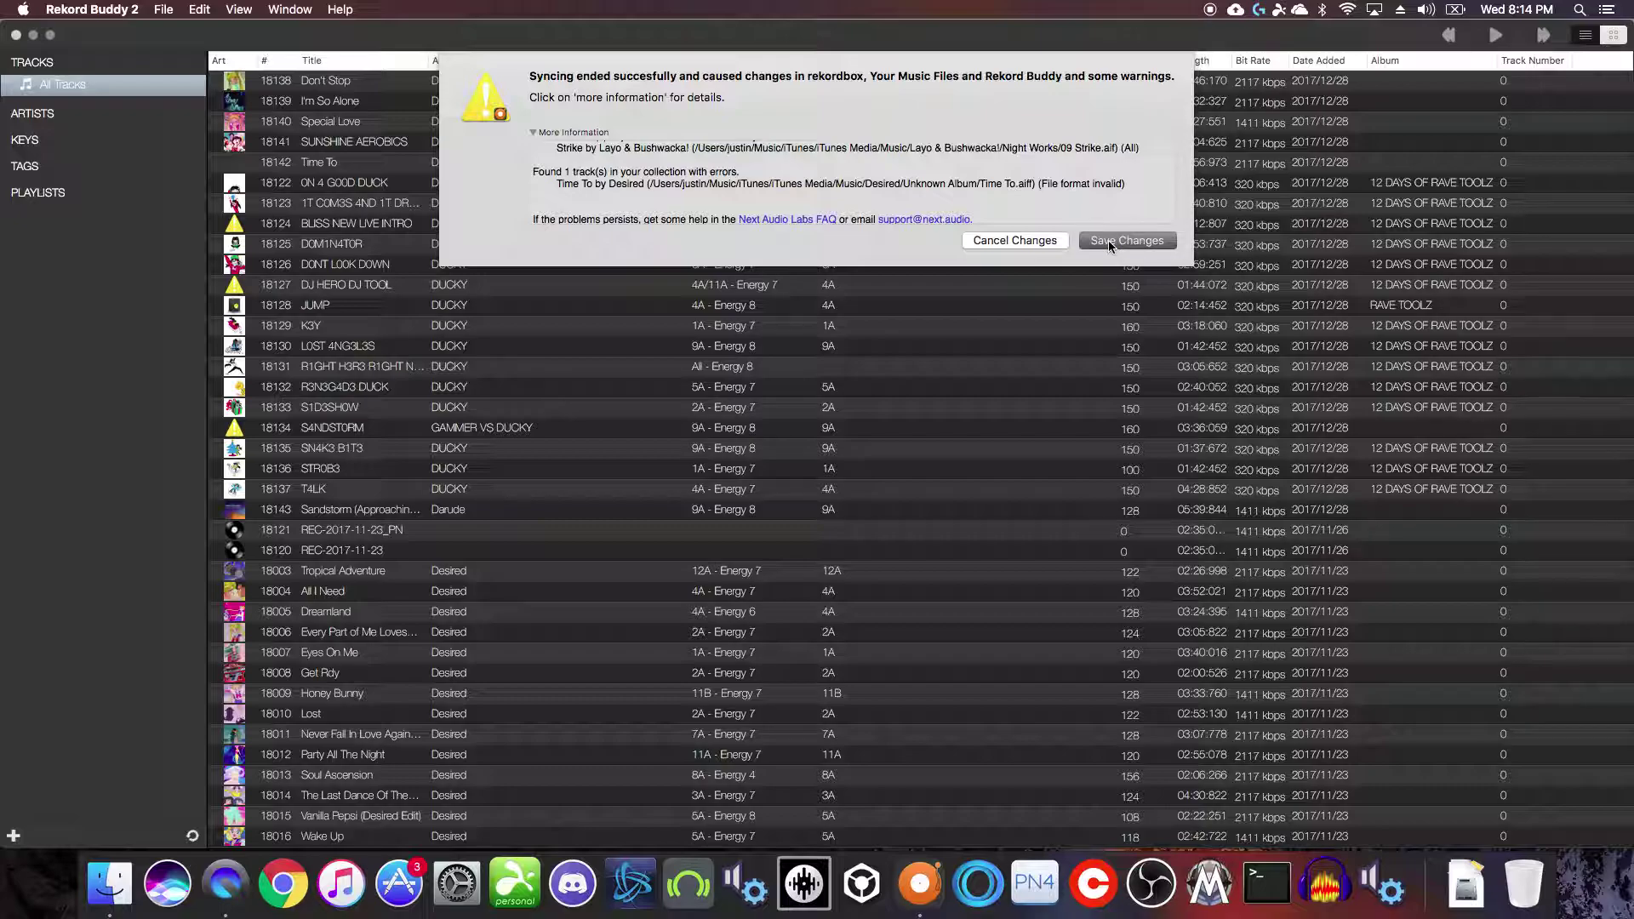
{"action": "left_click_drag", "start_coordinate": [1141, 184], "coordinate": [1181, 204]}
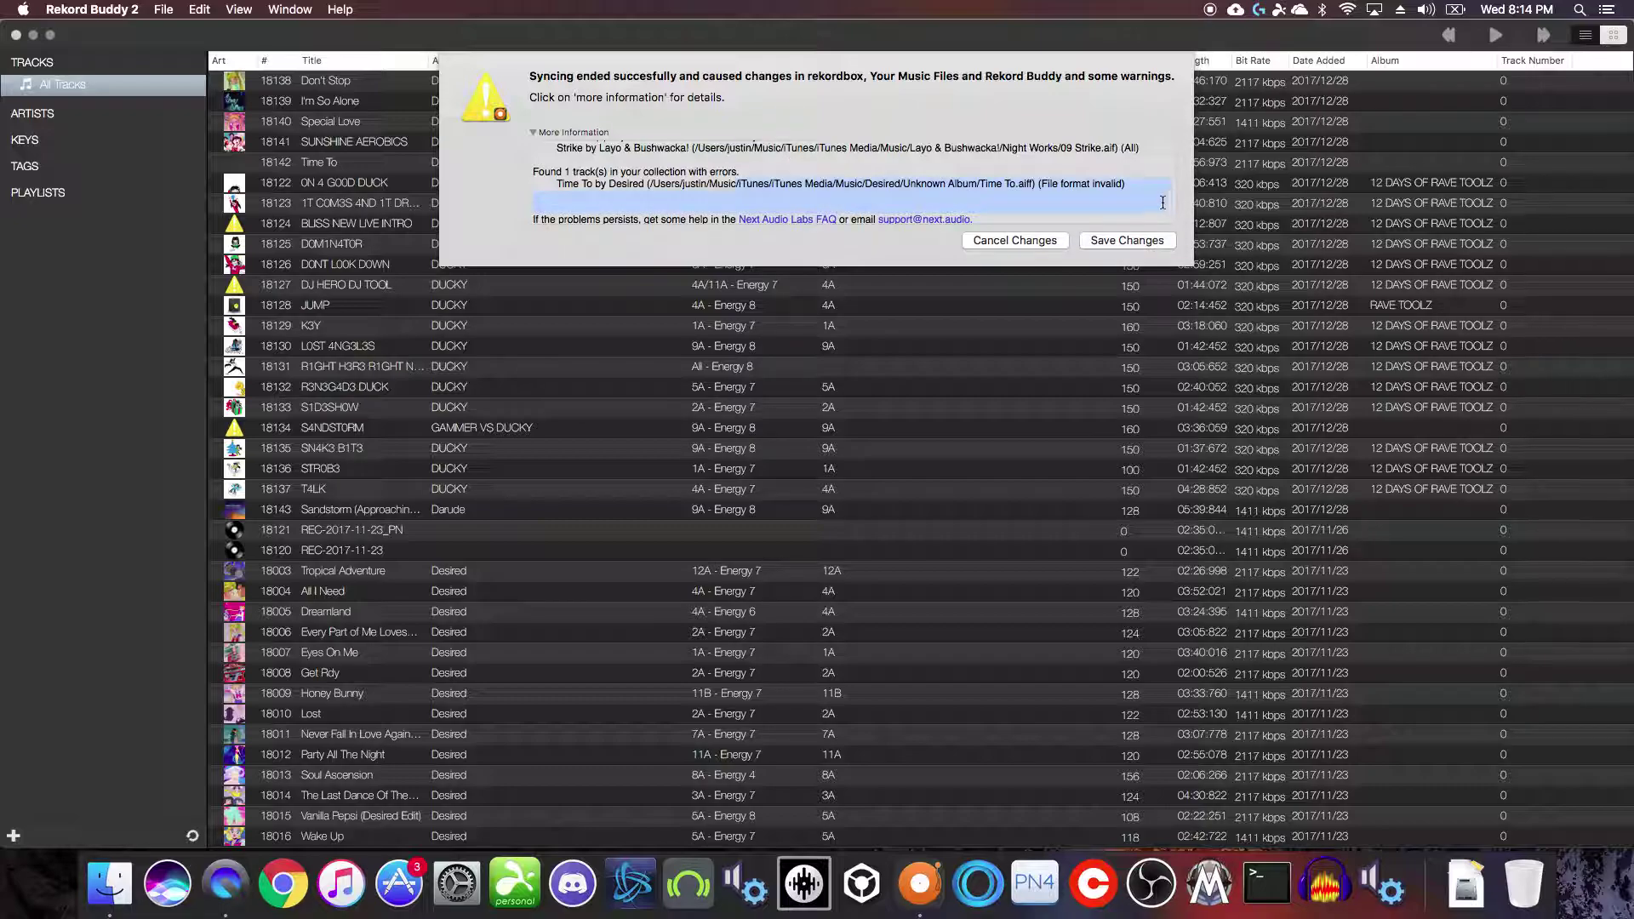
{"action": "left_click", "coordinate": [1155, 198]}
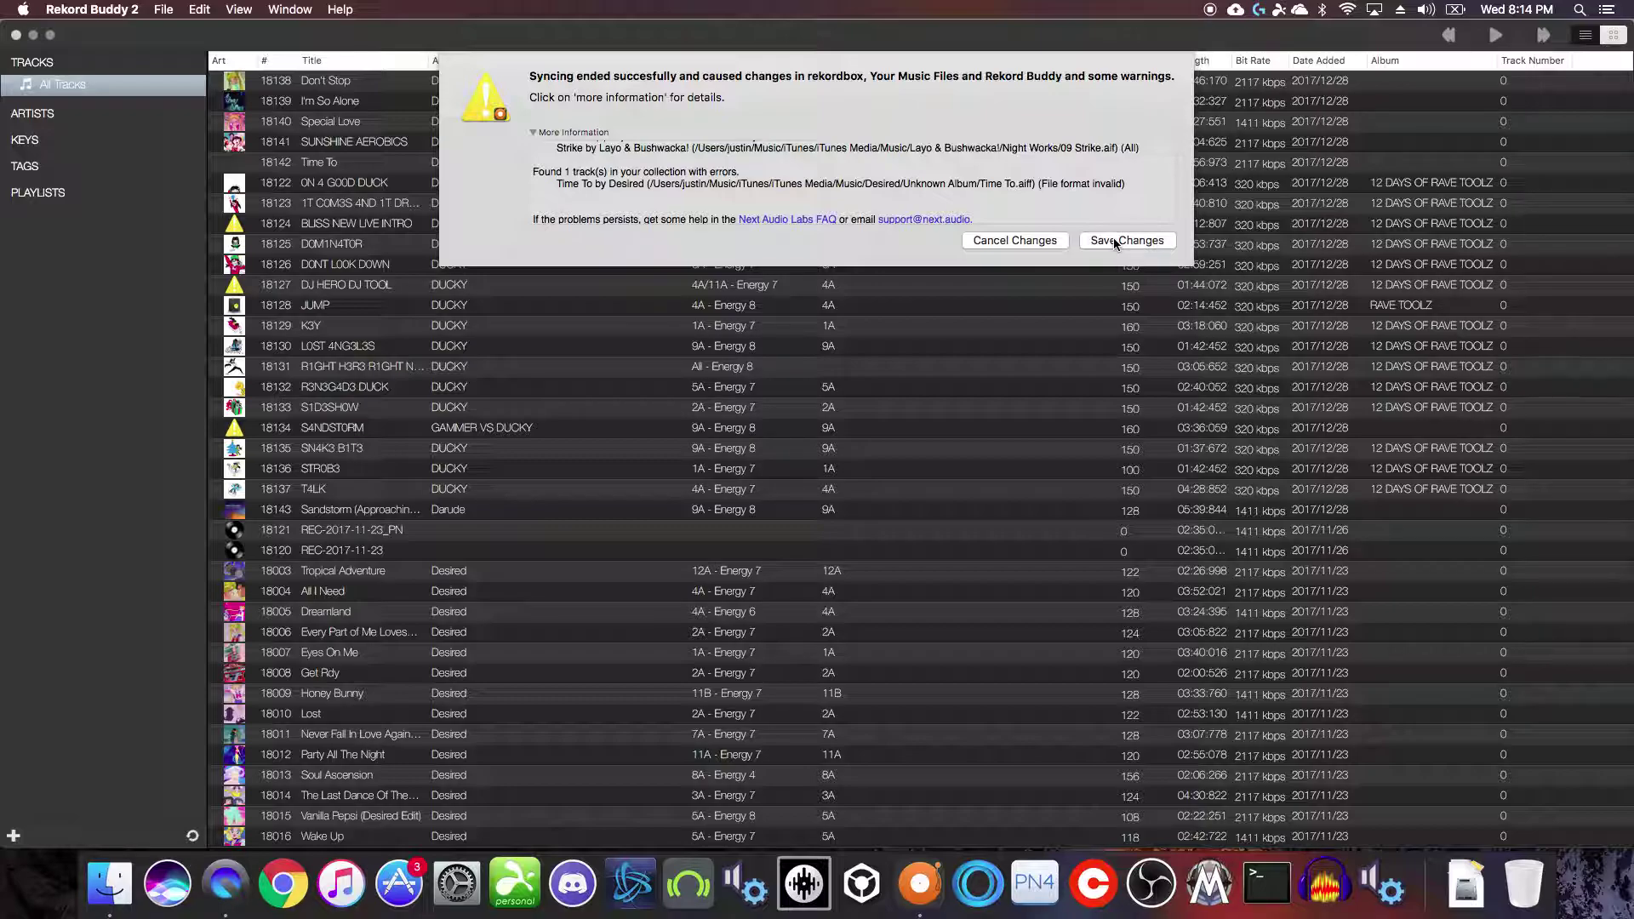
{"action": "left_click", "coordinate": [1116, 241]}
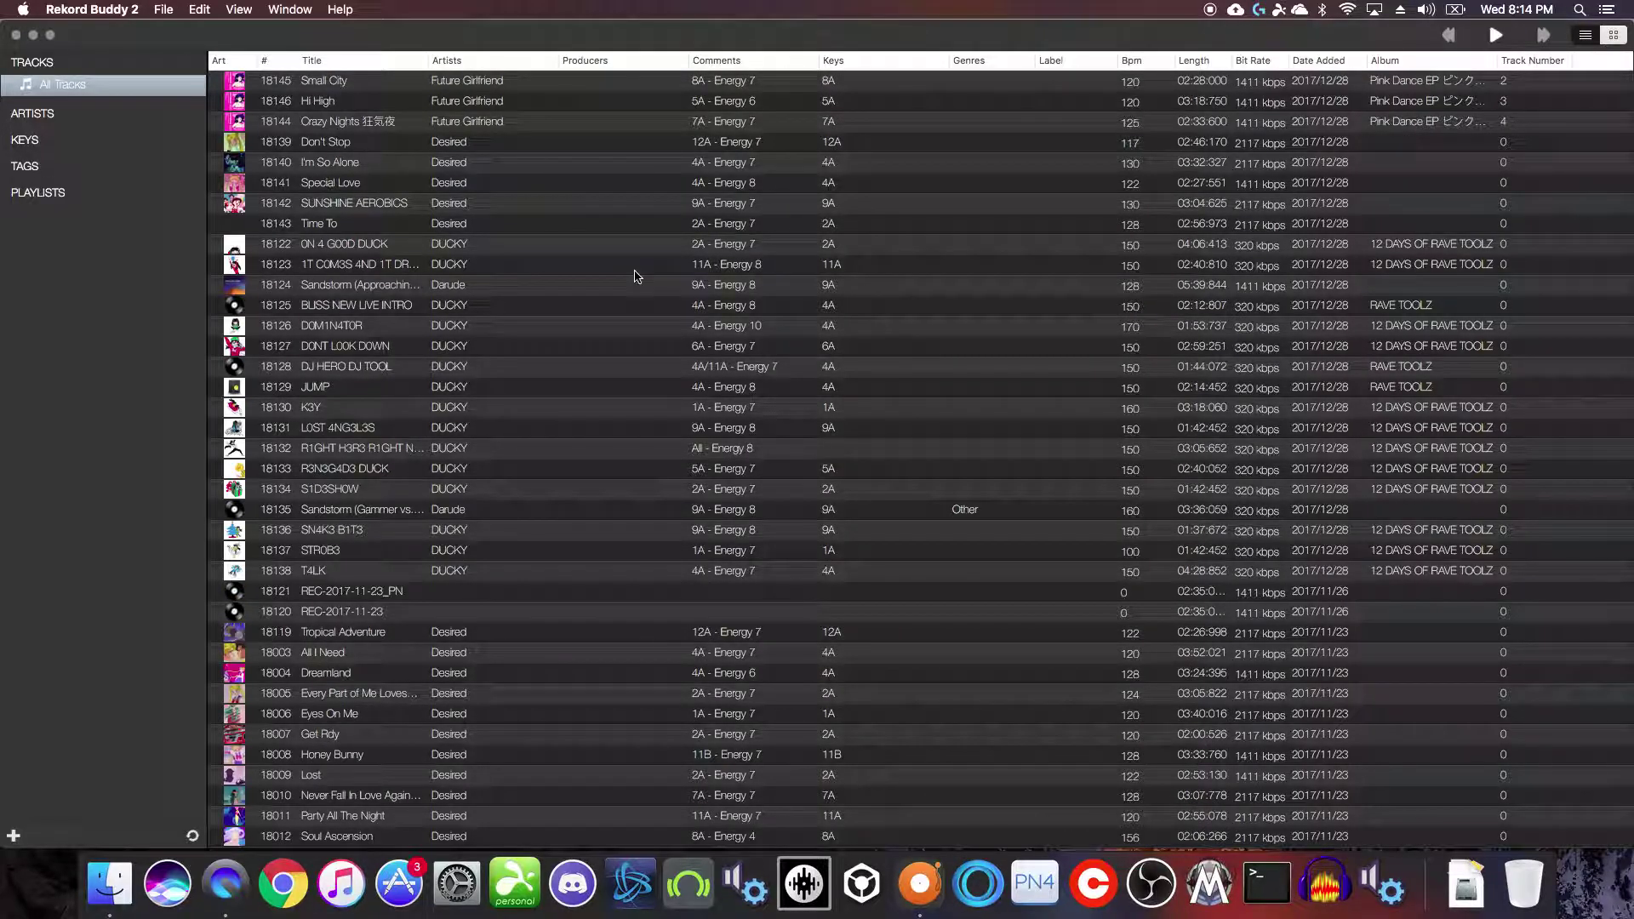
{"action": "left_click", "coordinate": [630, 273]}
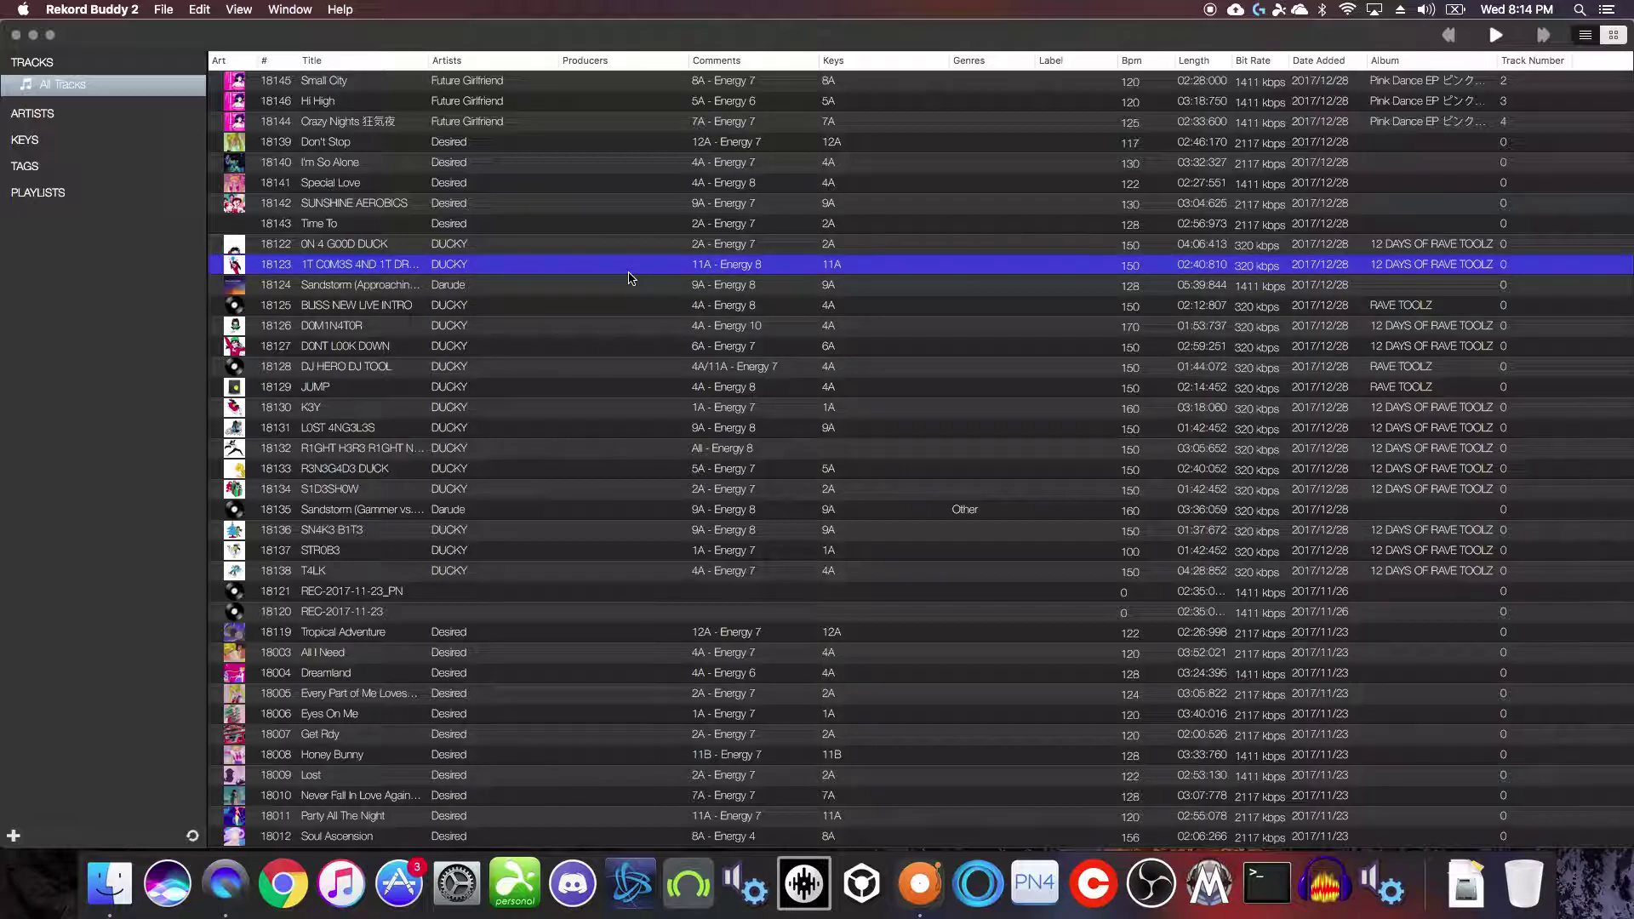
{"action": "key", "text": "super+q"}
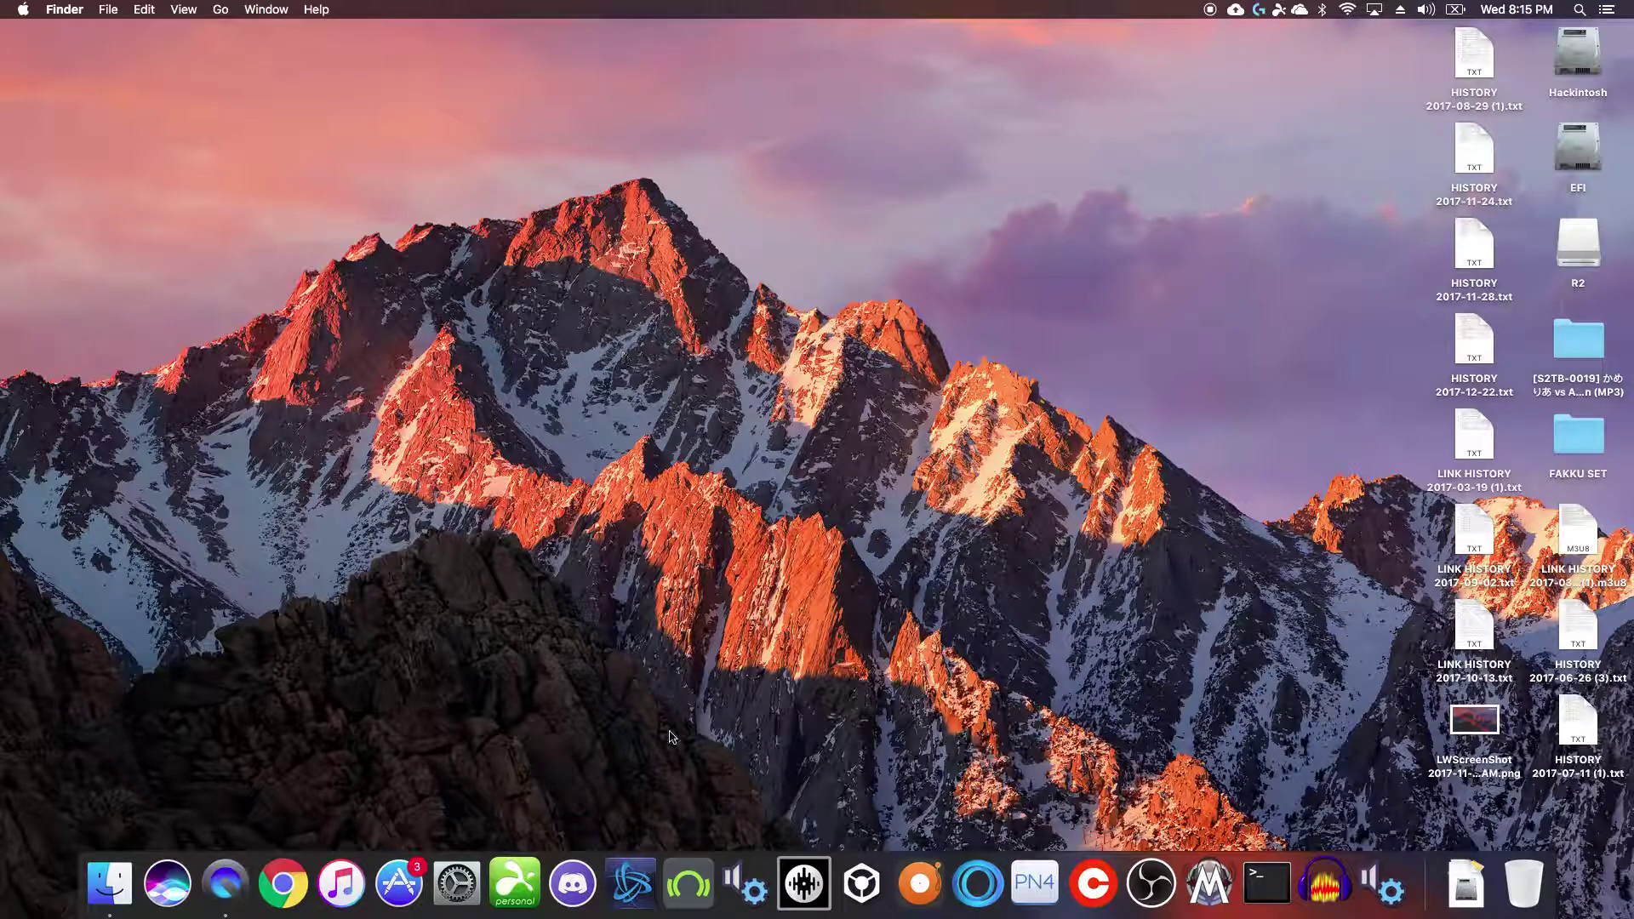
Open rekordbox and re-enter the Imported Library path to rekordbox.xml in the Library/Pioneer/rekordbox folder in the advanced database preferences
{"action": "left_click", "coordinate": [873, 904]}
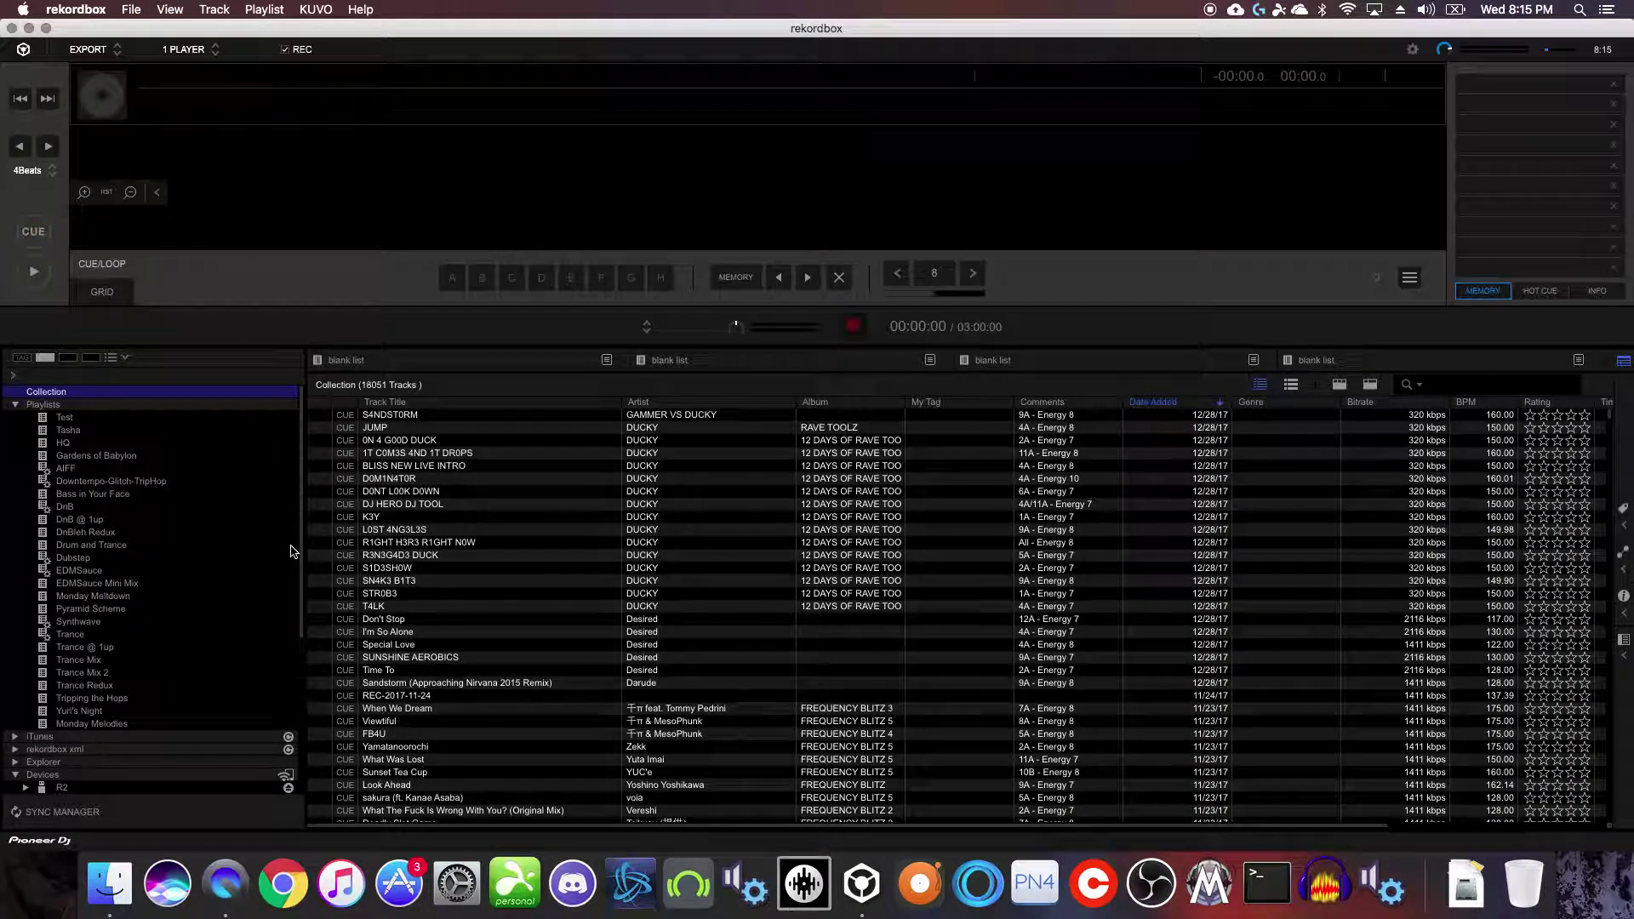
{"action": "left_click", "coordinate": [17, 405]}
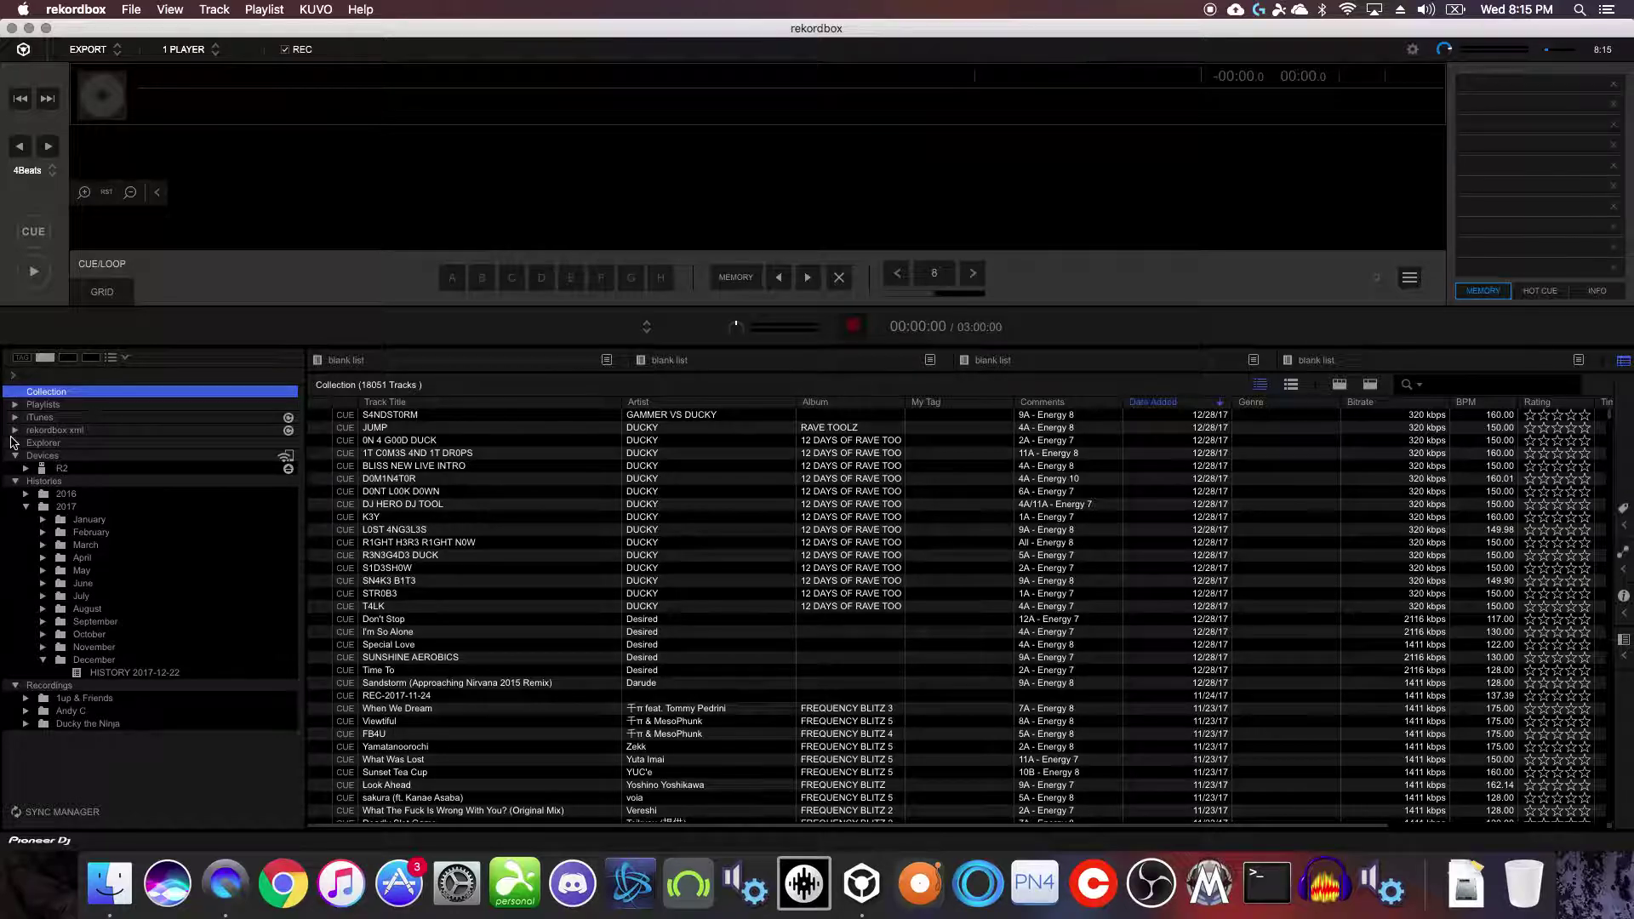
{"action": "left_click", "coordinate": [16, 431]}
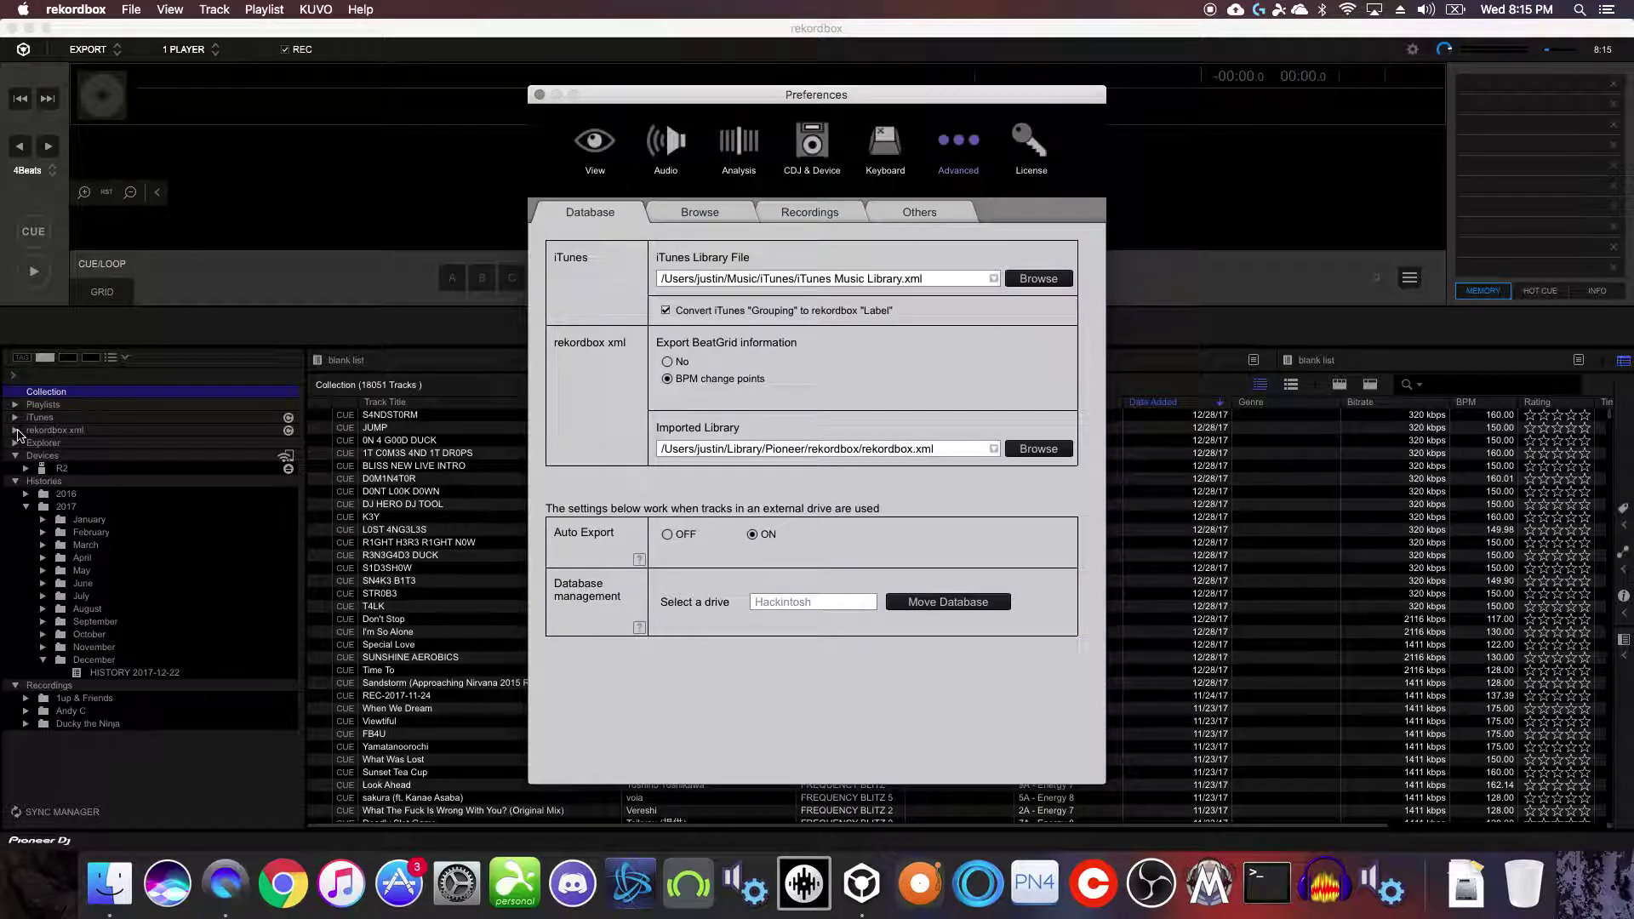
{"action": "left_click", "coordinate": [954, 443]}
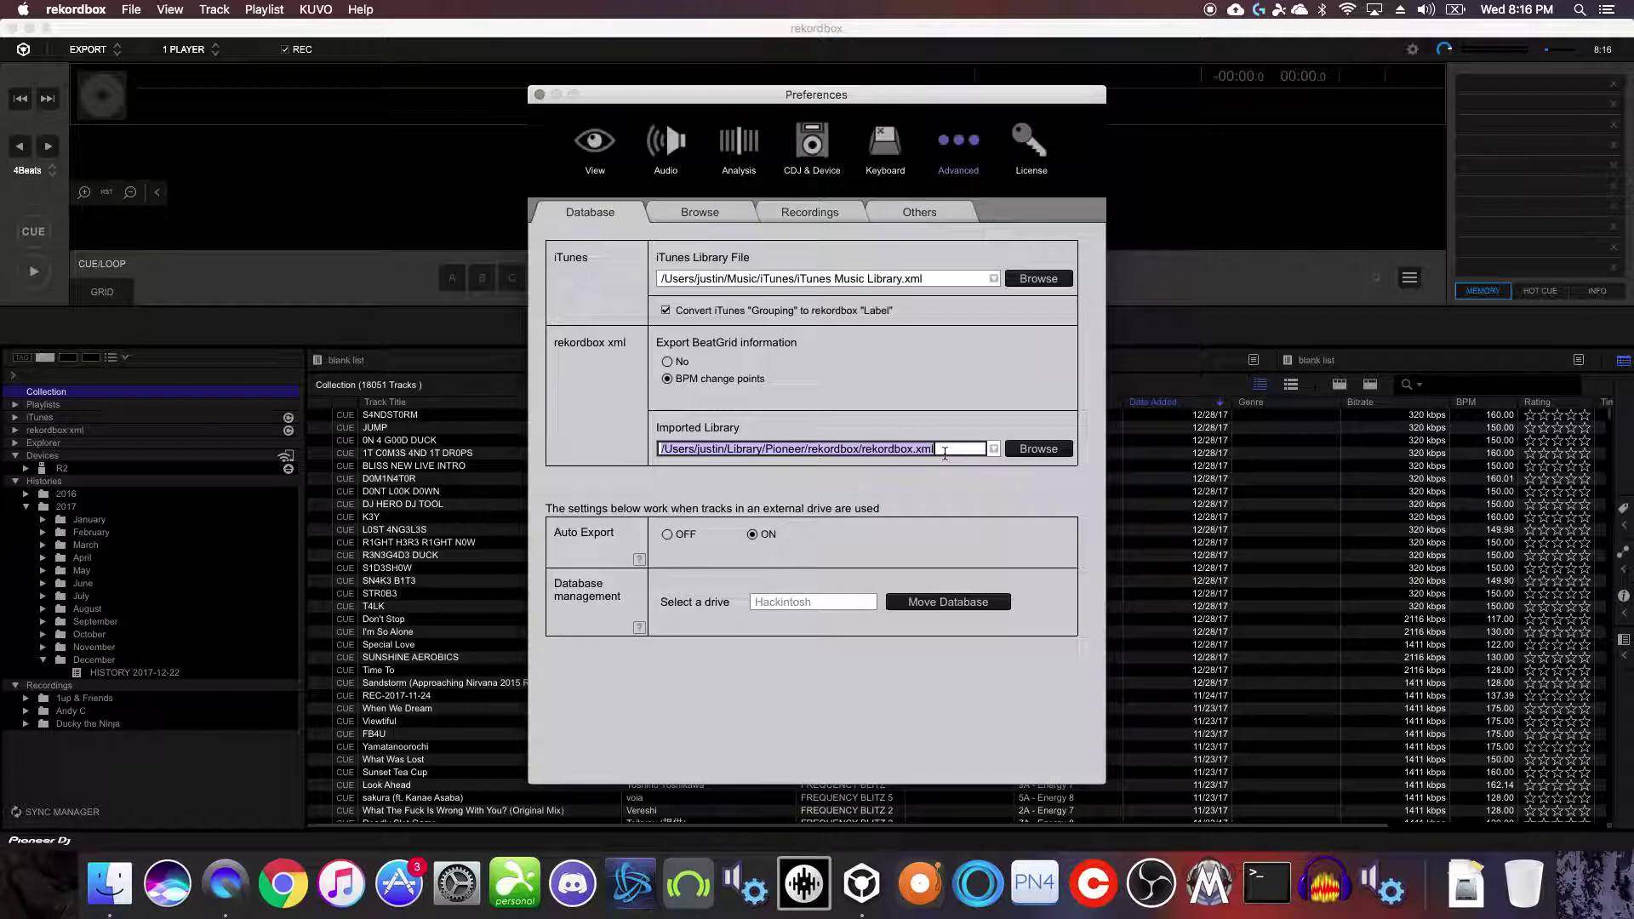
{"action": "key", "text": "BackSpace"}
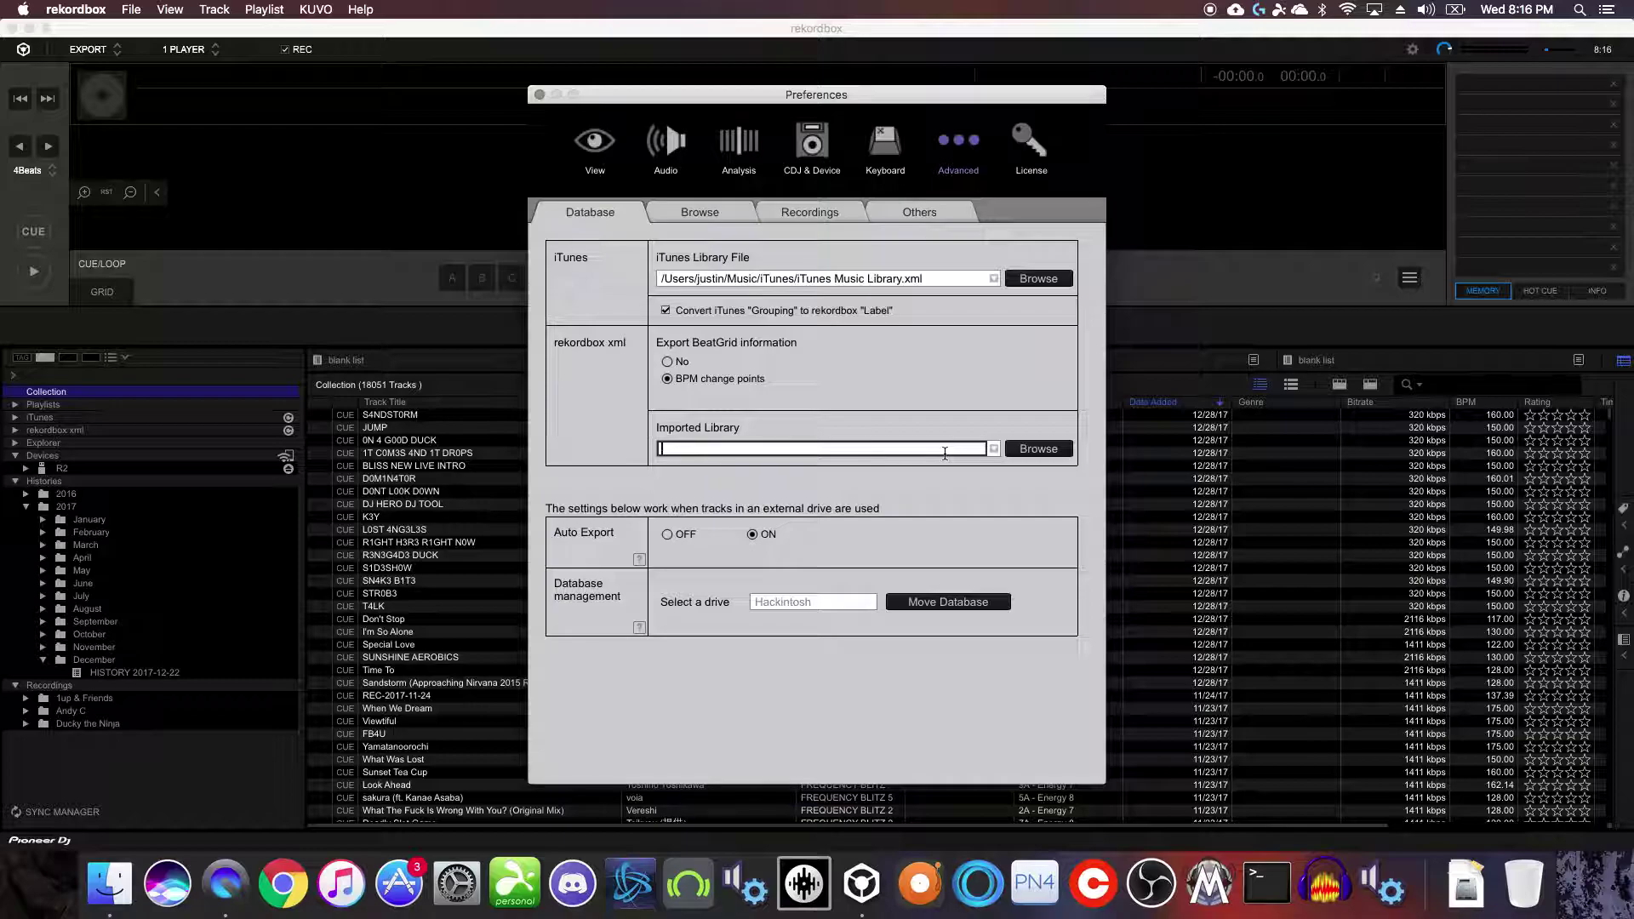
{"action": "key", "text": "super+v"}
{"action": "key", "text": "Return"}
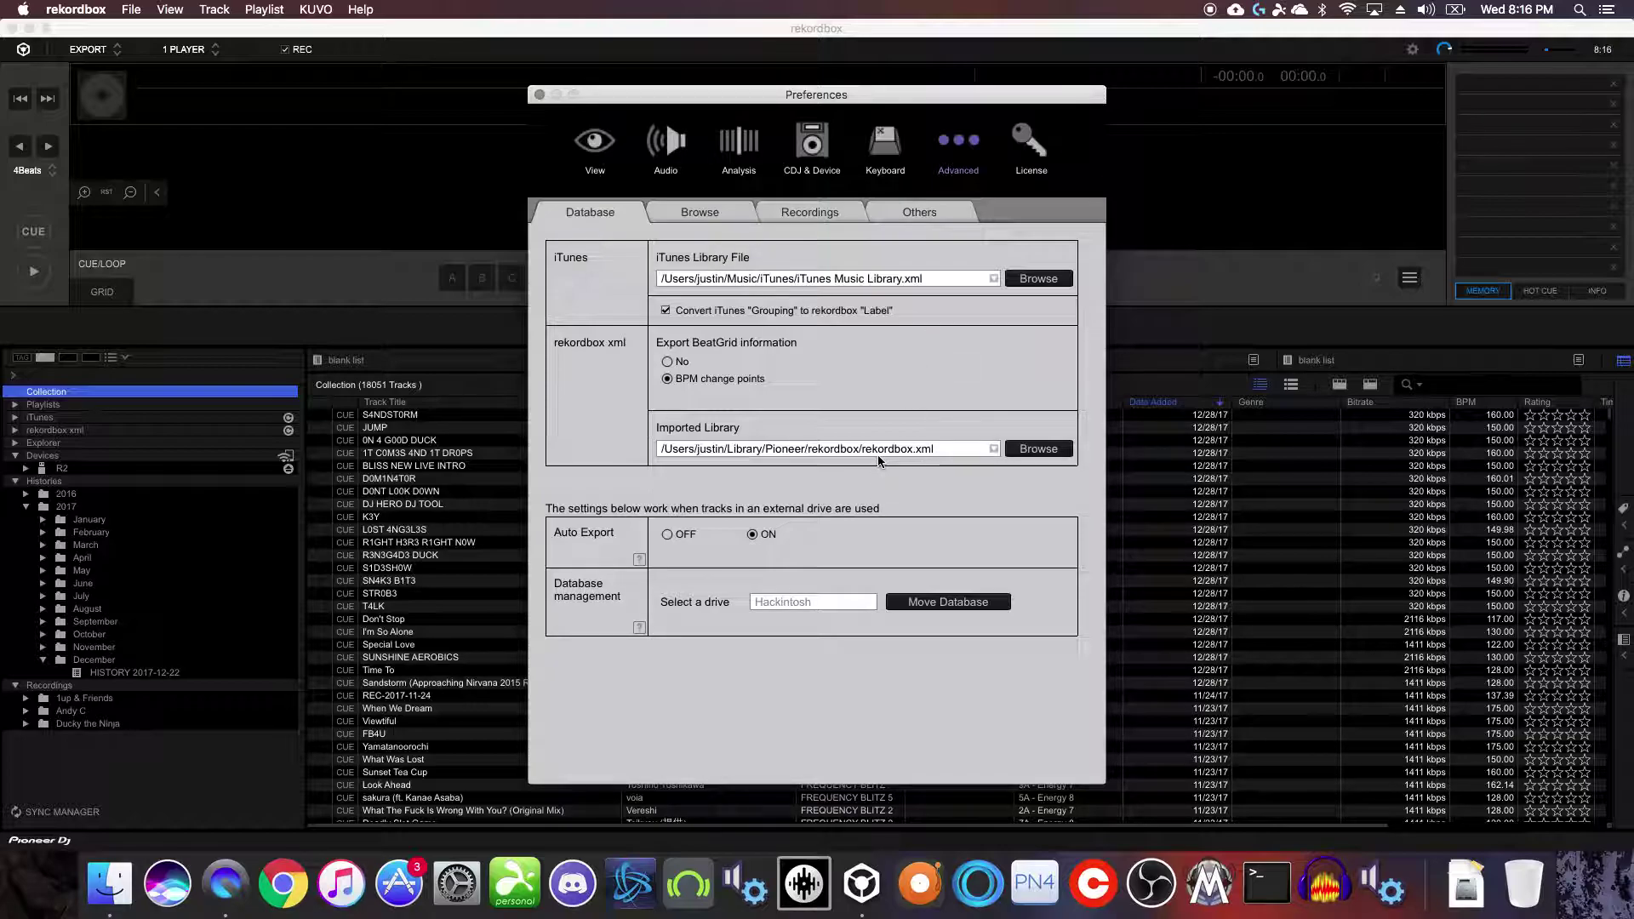
Review the track analysis preferences, including the BPM Range choices, and close the preferences
{"action": "left_click", "coordinate": [754, 153]}
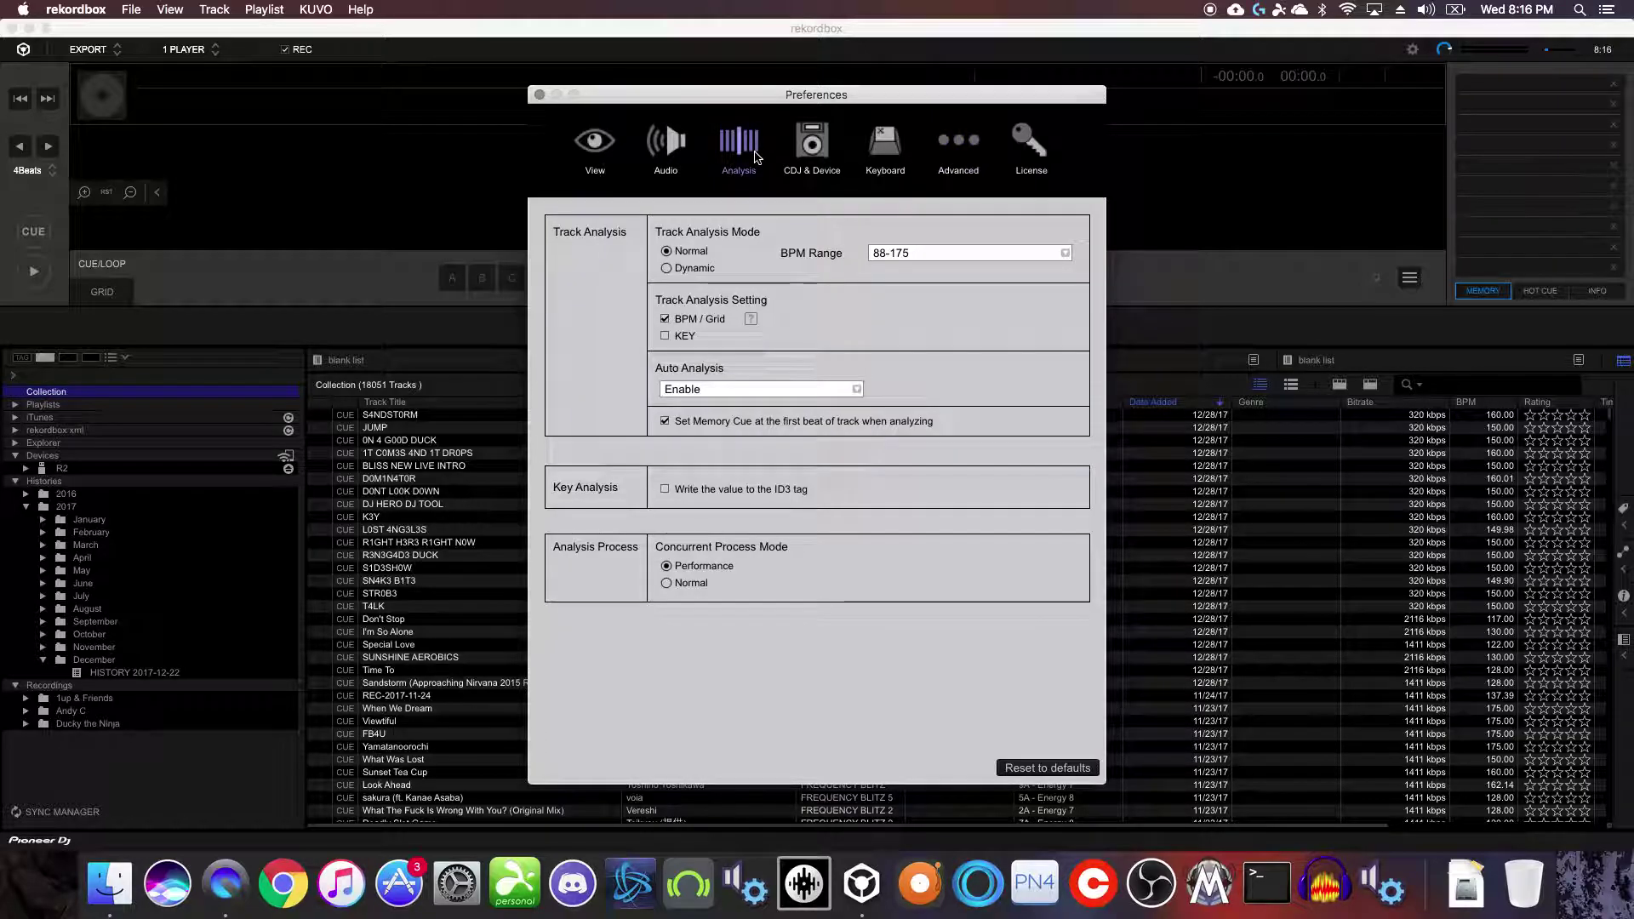
{"action": "left_click", "coordinate": [890, 253]}
{"action": "left_click", "coordinate": [898, 253]}
{"action": "left_click", "coordinate": [951, 253]}
{"action": "left_click", "coordinate": [949, 250]}
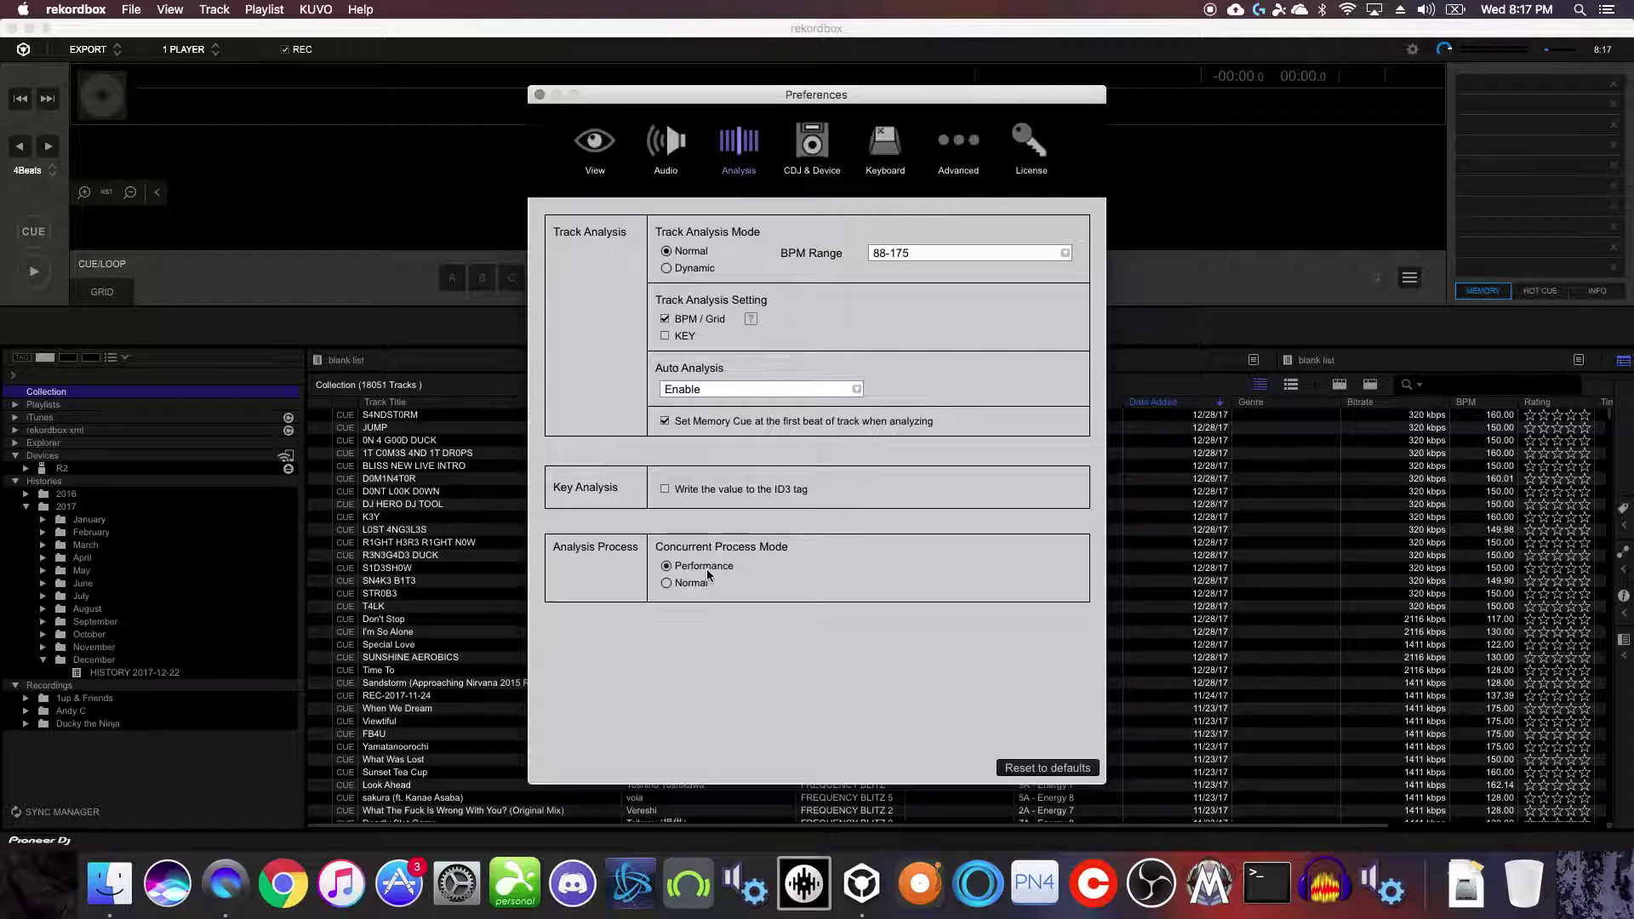
{"action": "left_click", "coordinate": [539, 94]}
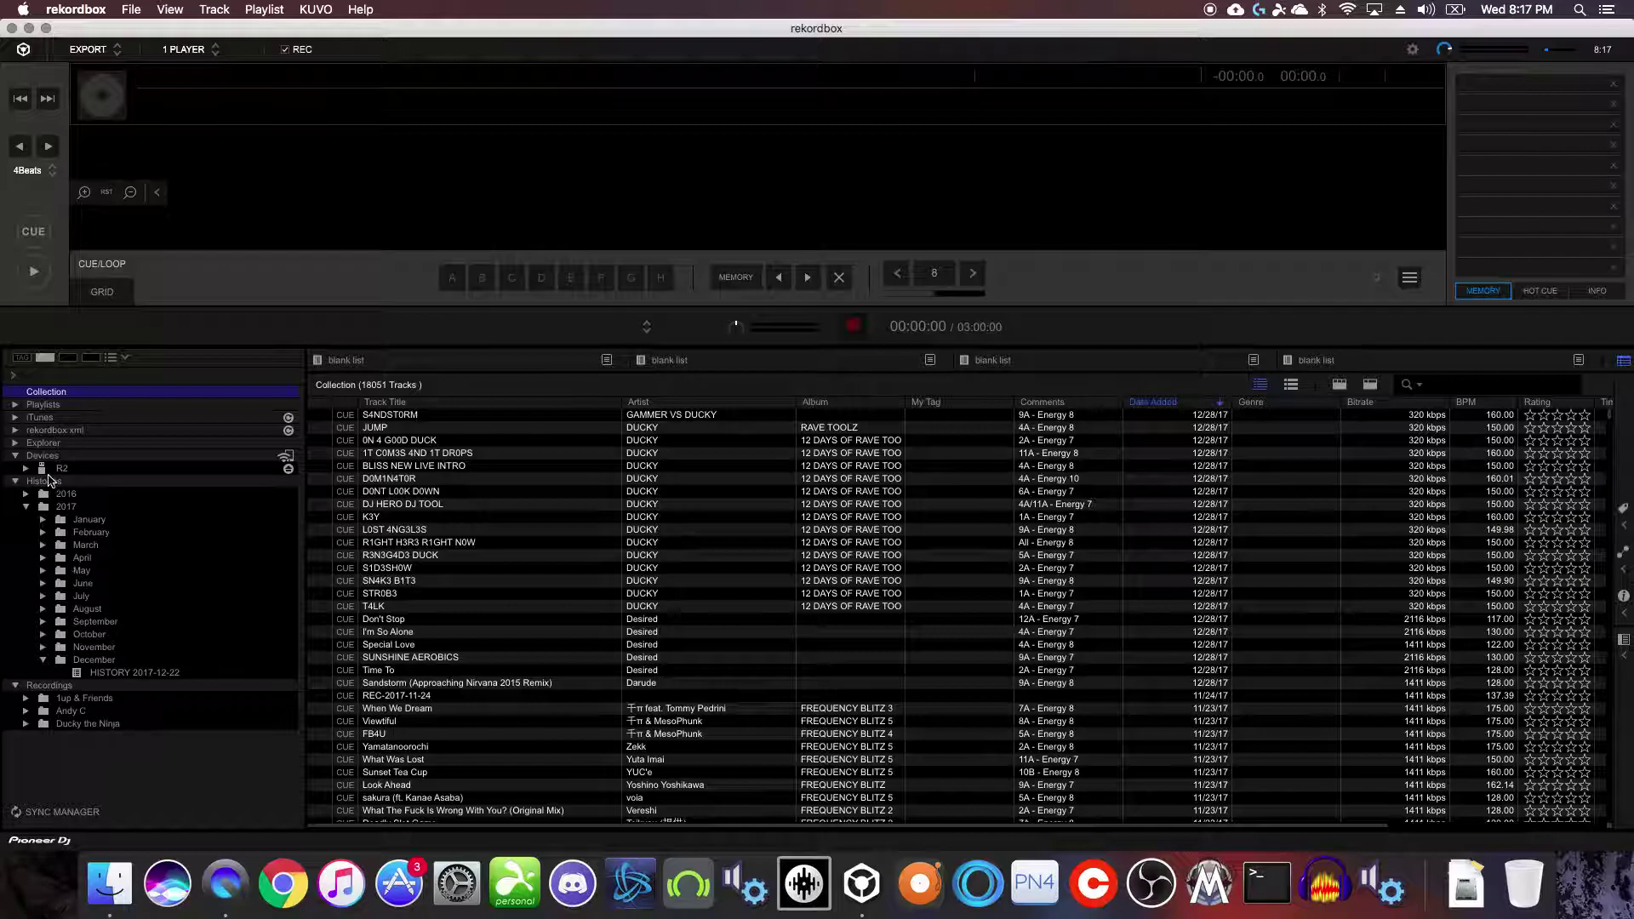
List all tracks of the rekordbox xml library and refresh that library
{"action": "left_click", "coordinate": [15, 430]}
{"action": "left_click", "coordinate": [49, 444]}
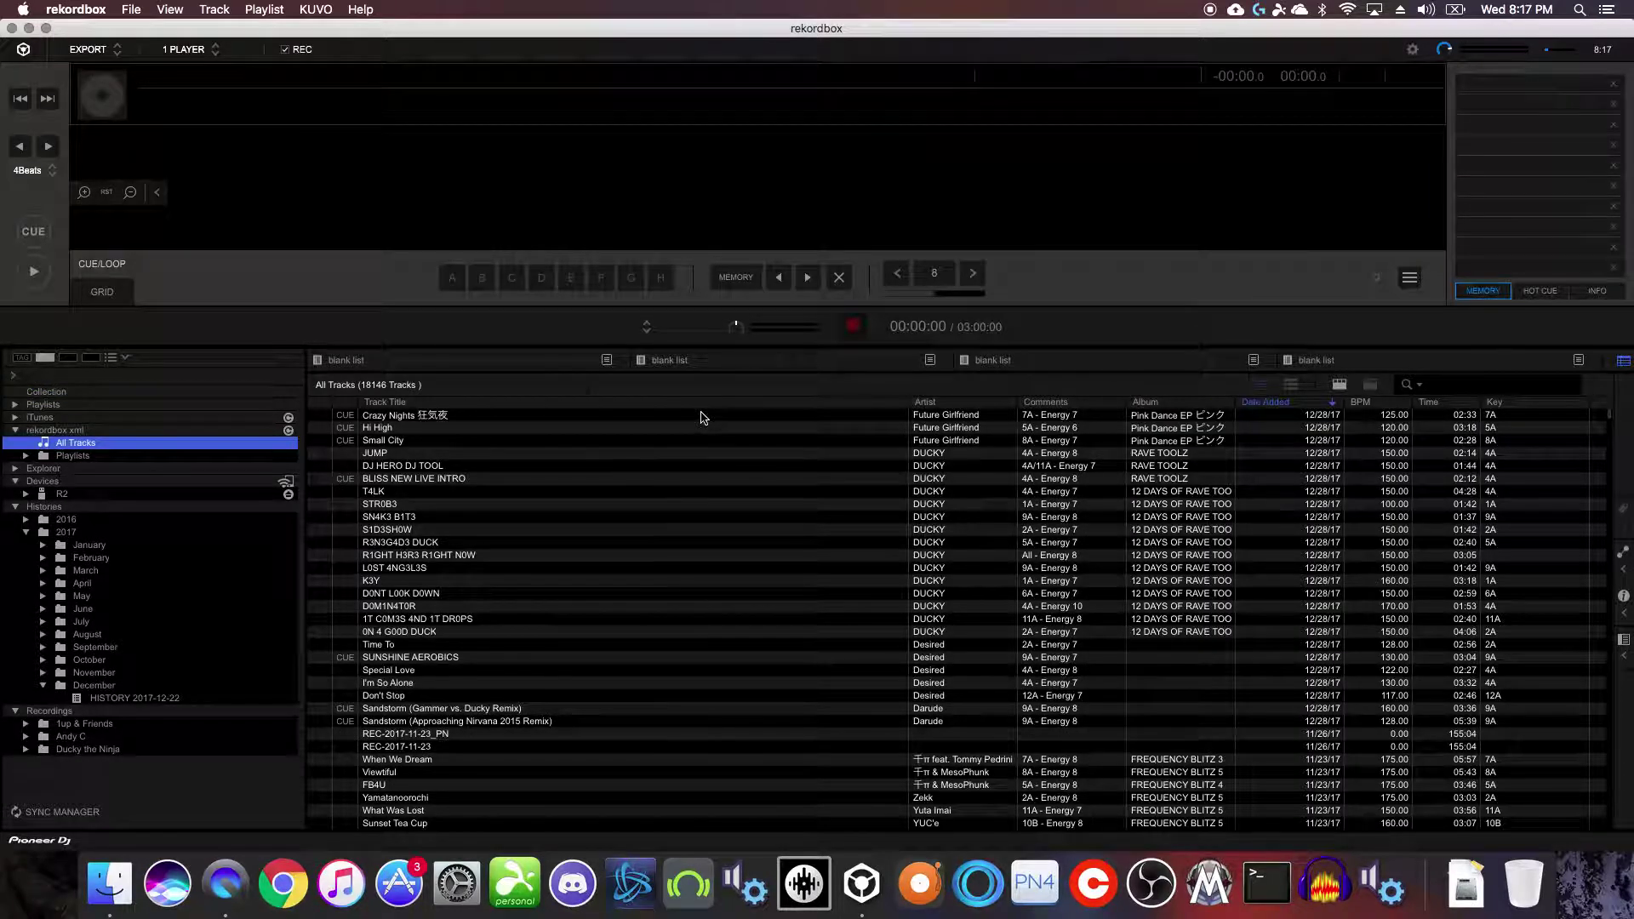
{"action": "left_click", "coordinate": [416, 428]}
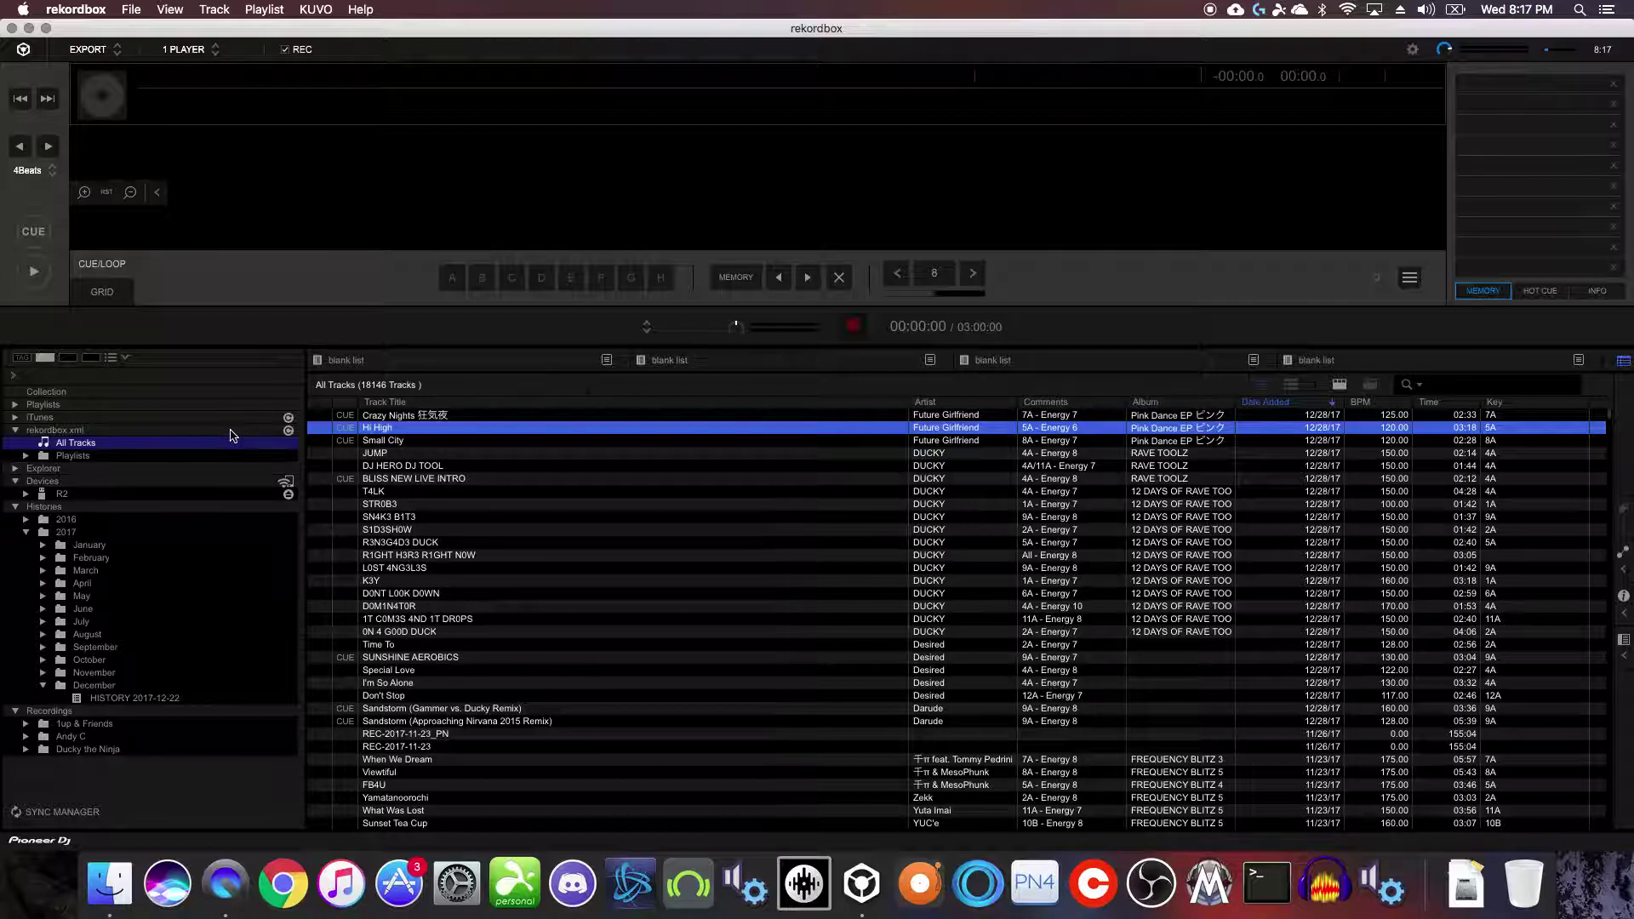
{"action": "left_click", "coordinate": [288, 432]}
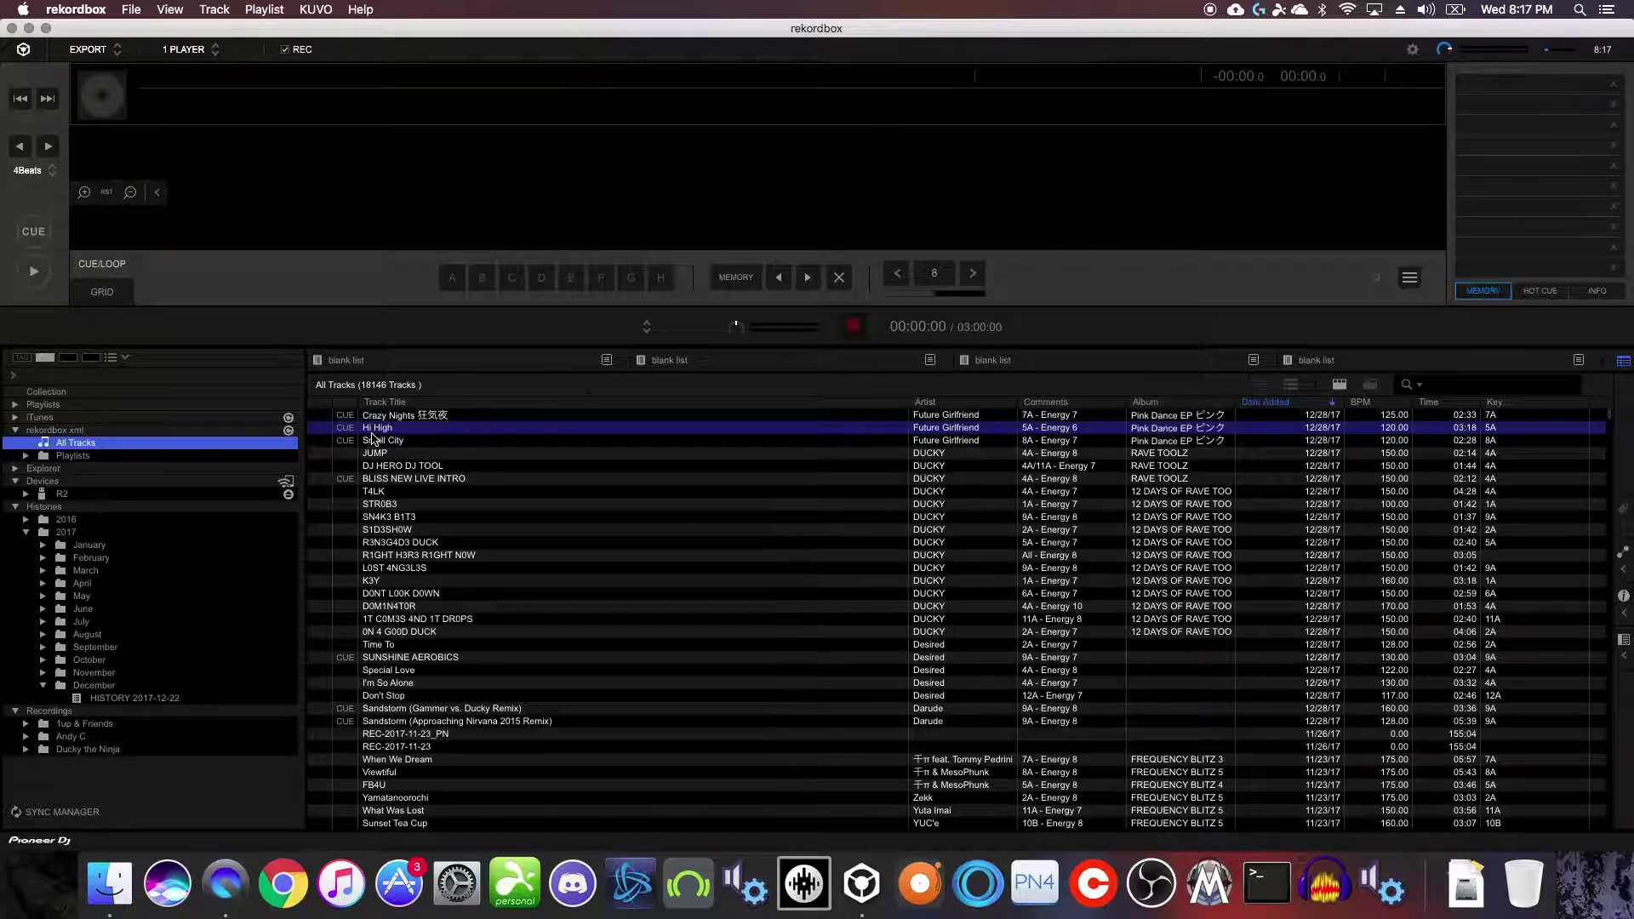
Load "Small City" into the player and compare its hot cue list with its memory cue list
{"action": "left_click_drag", "start_coordinate": [373, 438], "coordinate": [396, 205]}
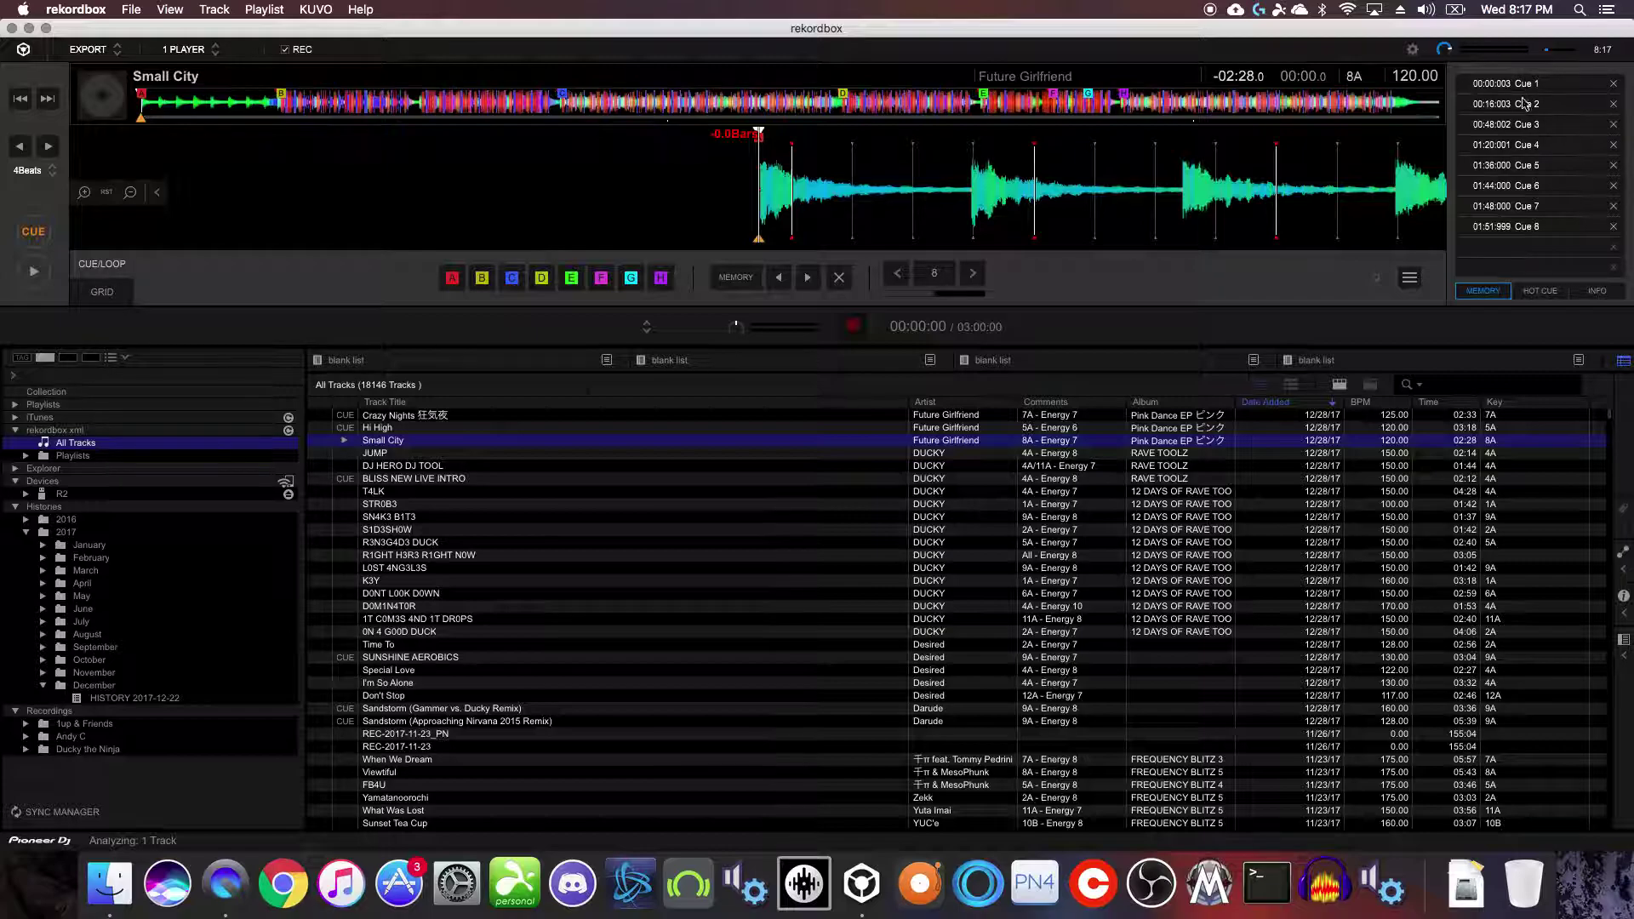
{"action": "left_click", "coordinate": [1541, 291]}
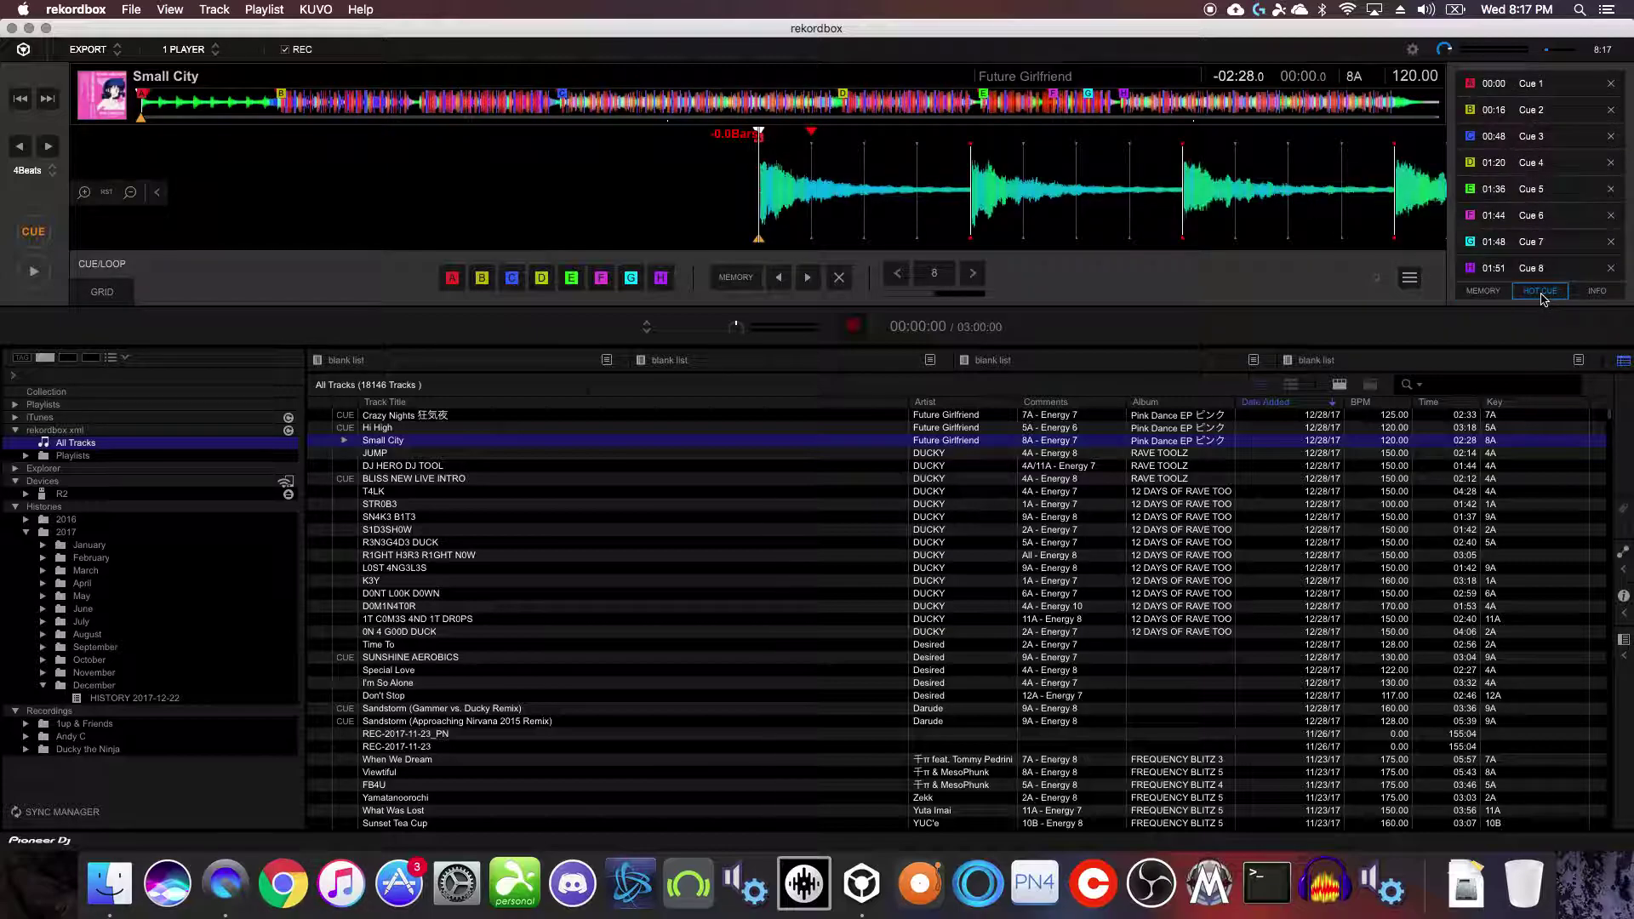
{"action": "left_click", "coordinate": [1473, 293]}
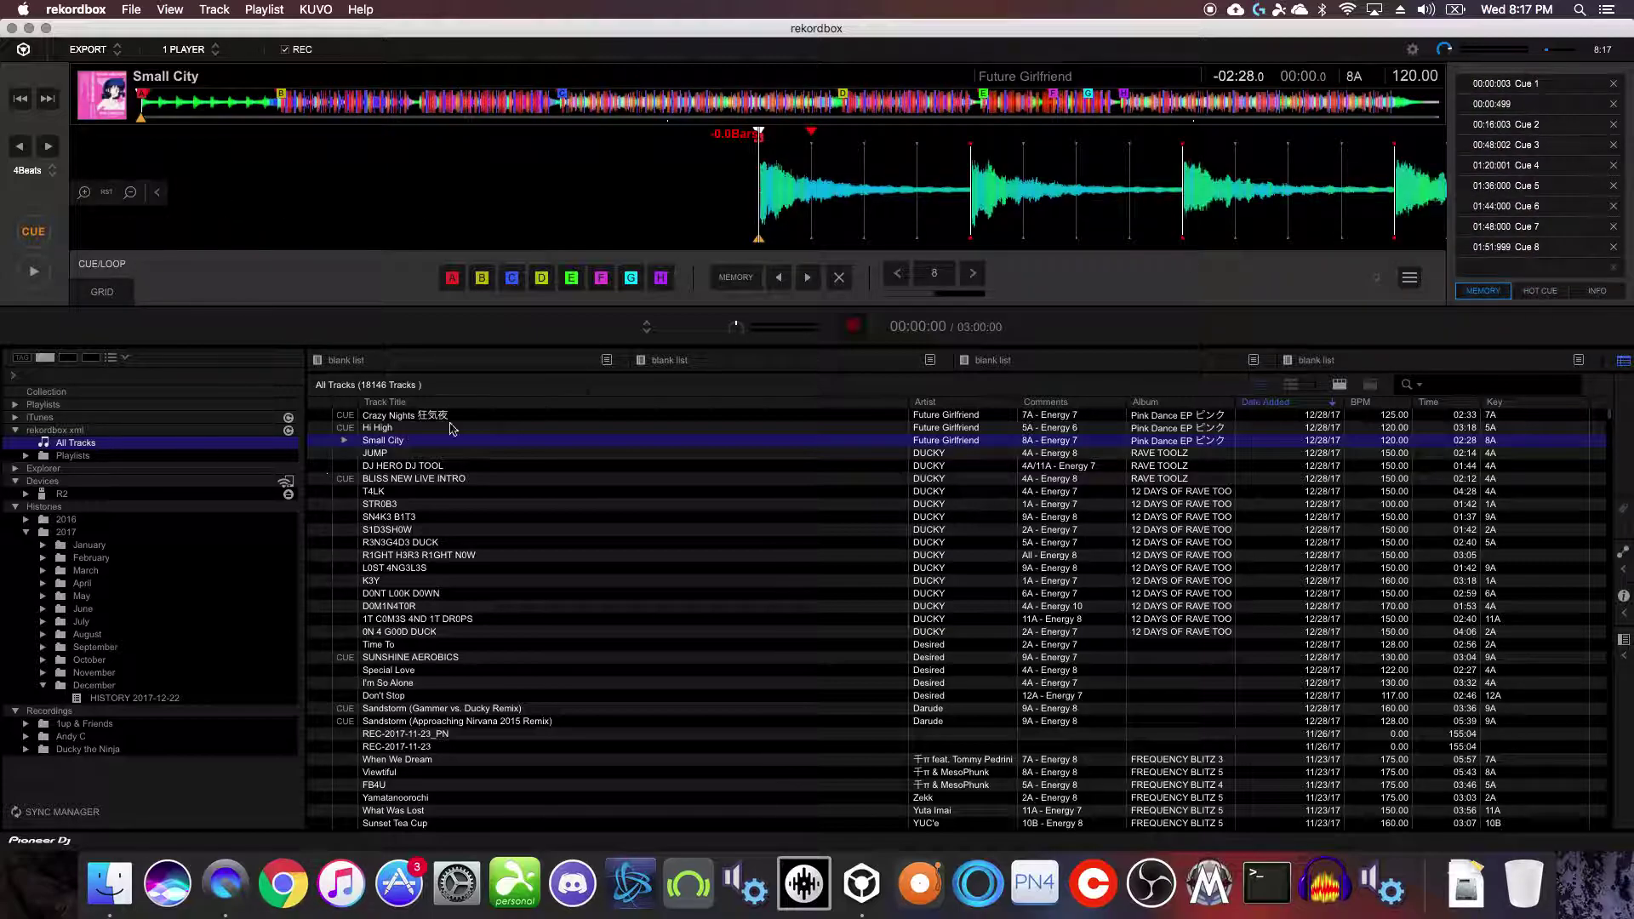
Import the xml tracks from "Crazy Nights 狂気夜" through "Sandstorm (Approaching Nirvana 2015 Remix)" into the Collection, accepting the tag information for each existing track
{"action": "left_click", "coordinate": [423, 469]}
{"action": "left_click", "coordinate": [426, 418]}
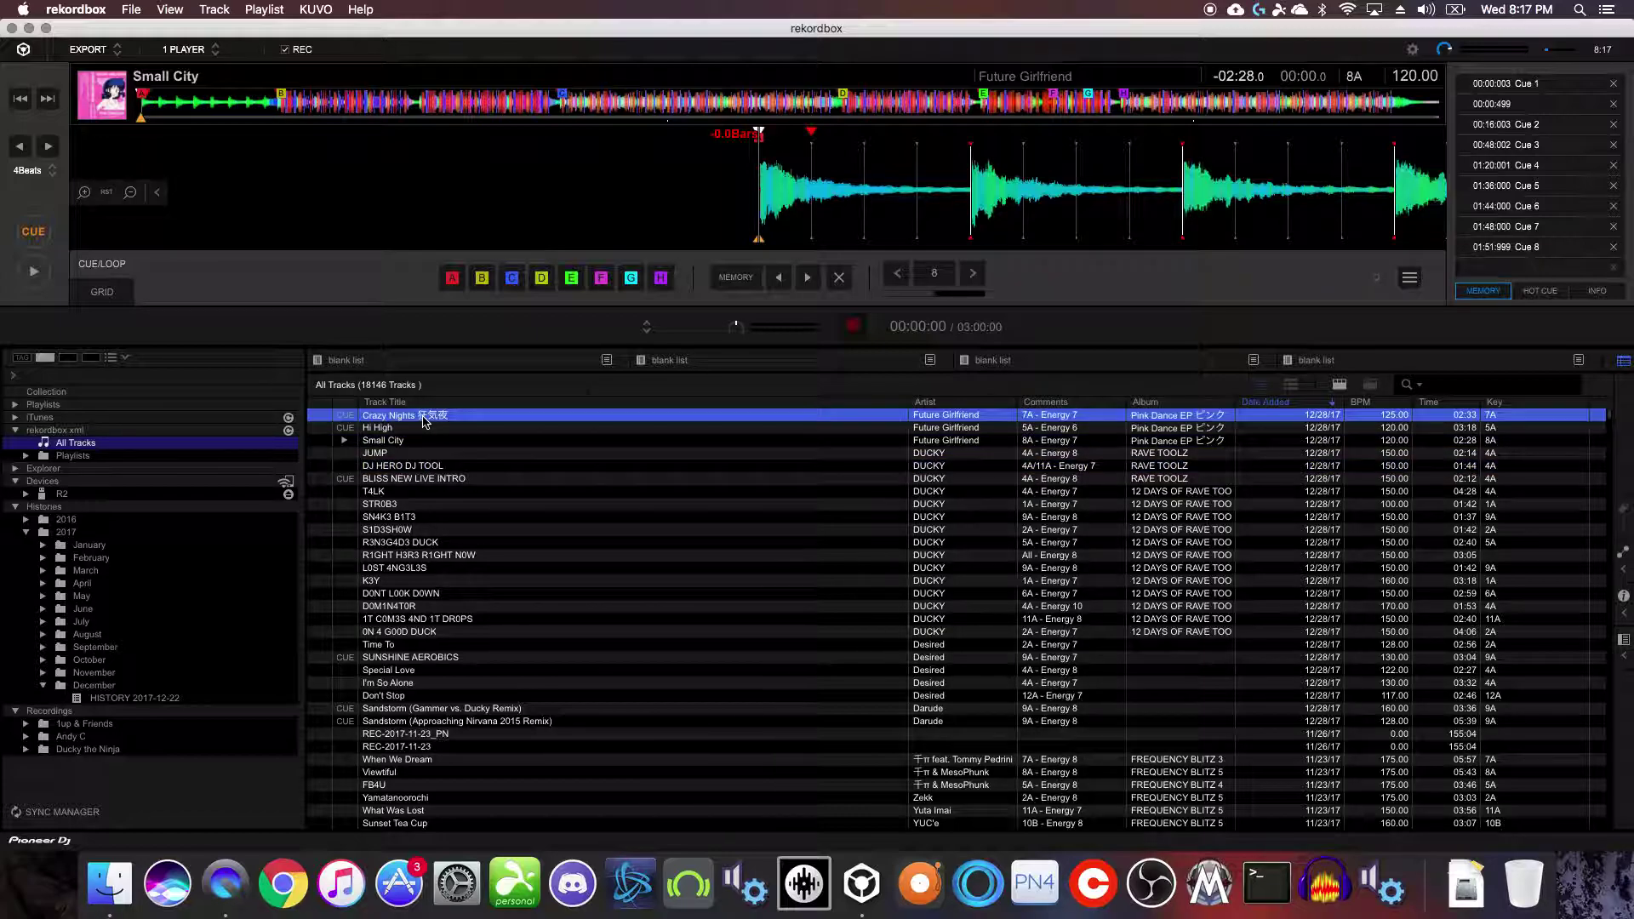
{"action": "left_click", "coordinate": [407, 722], "text": "shift"}
{"action": "left_click_drag", "start_coordinate": [406, 721], "coordinate": [43, 392]}
{"action": "left_click", "coordinate": [759, 479]}
{"action": "left_click", "coordinate": [758, 481]}
{"action": "left_click", "coordinate": [759, 479]}
{"action": "left_click", "coordinate": [758, 479]}
{"action": "left_click", "coordinate": [758, 480]}
{"action": "left_click", "coordinate": [759, 479]}
{"action": "left_click", "coordinate": [758, 482]}
{"action": "left_click", "coordinate": [757, 482]}
{"action": "left_click", "coordinate": [757, 482]}
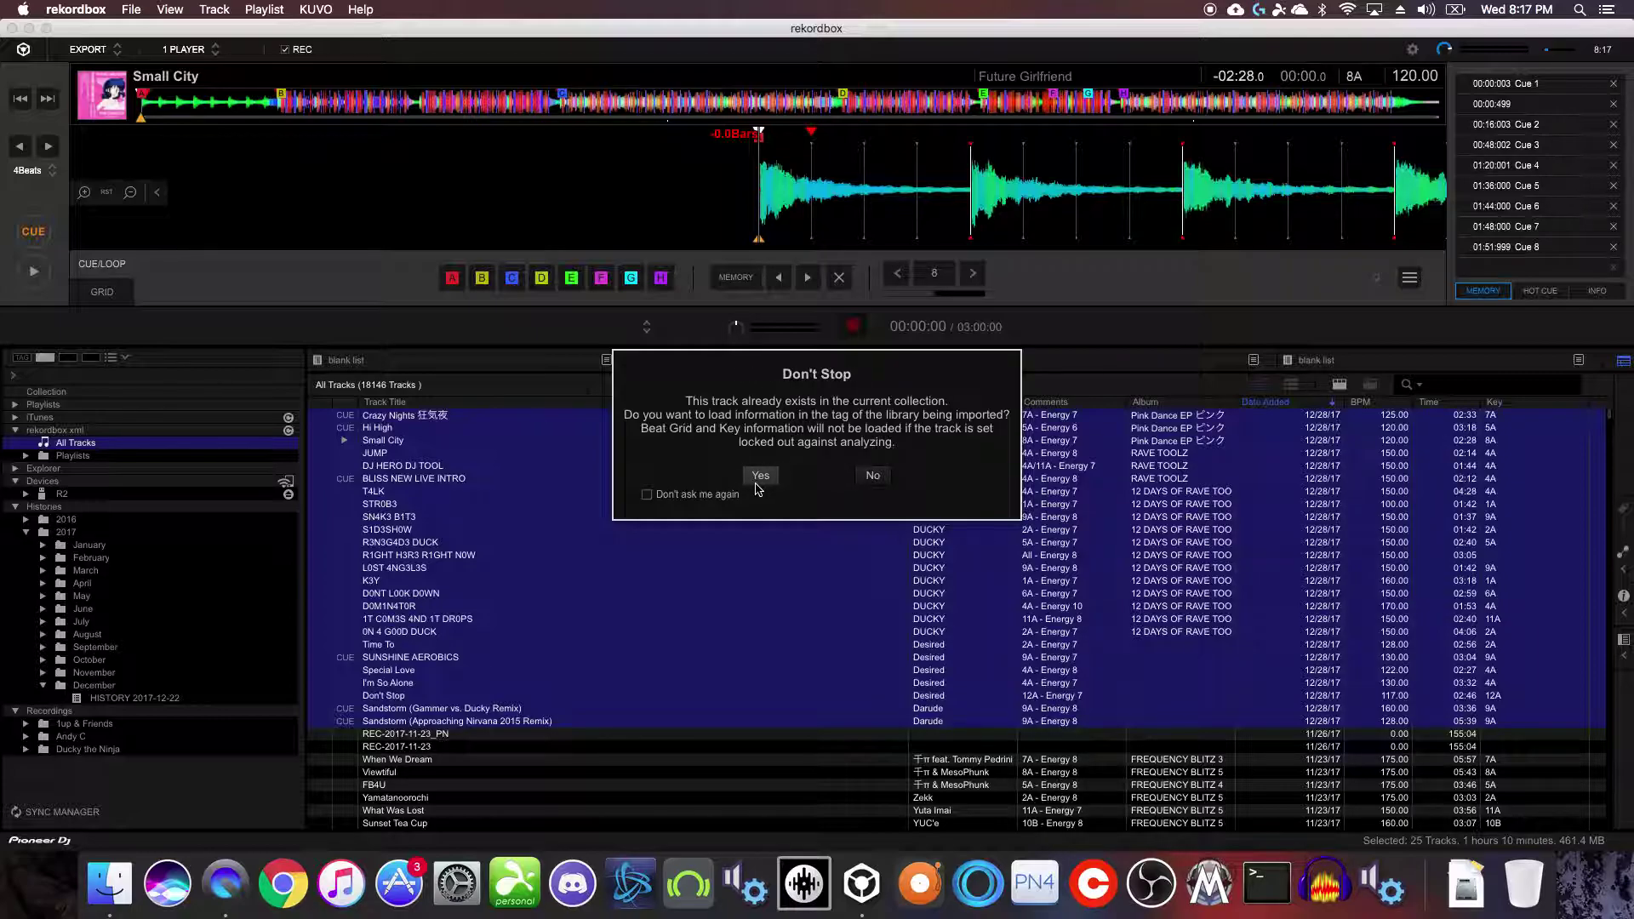
{"action": "left_click", "coordinate": [758, 482]}
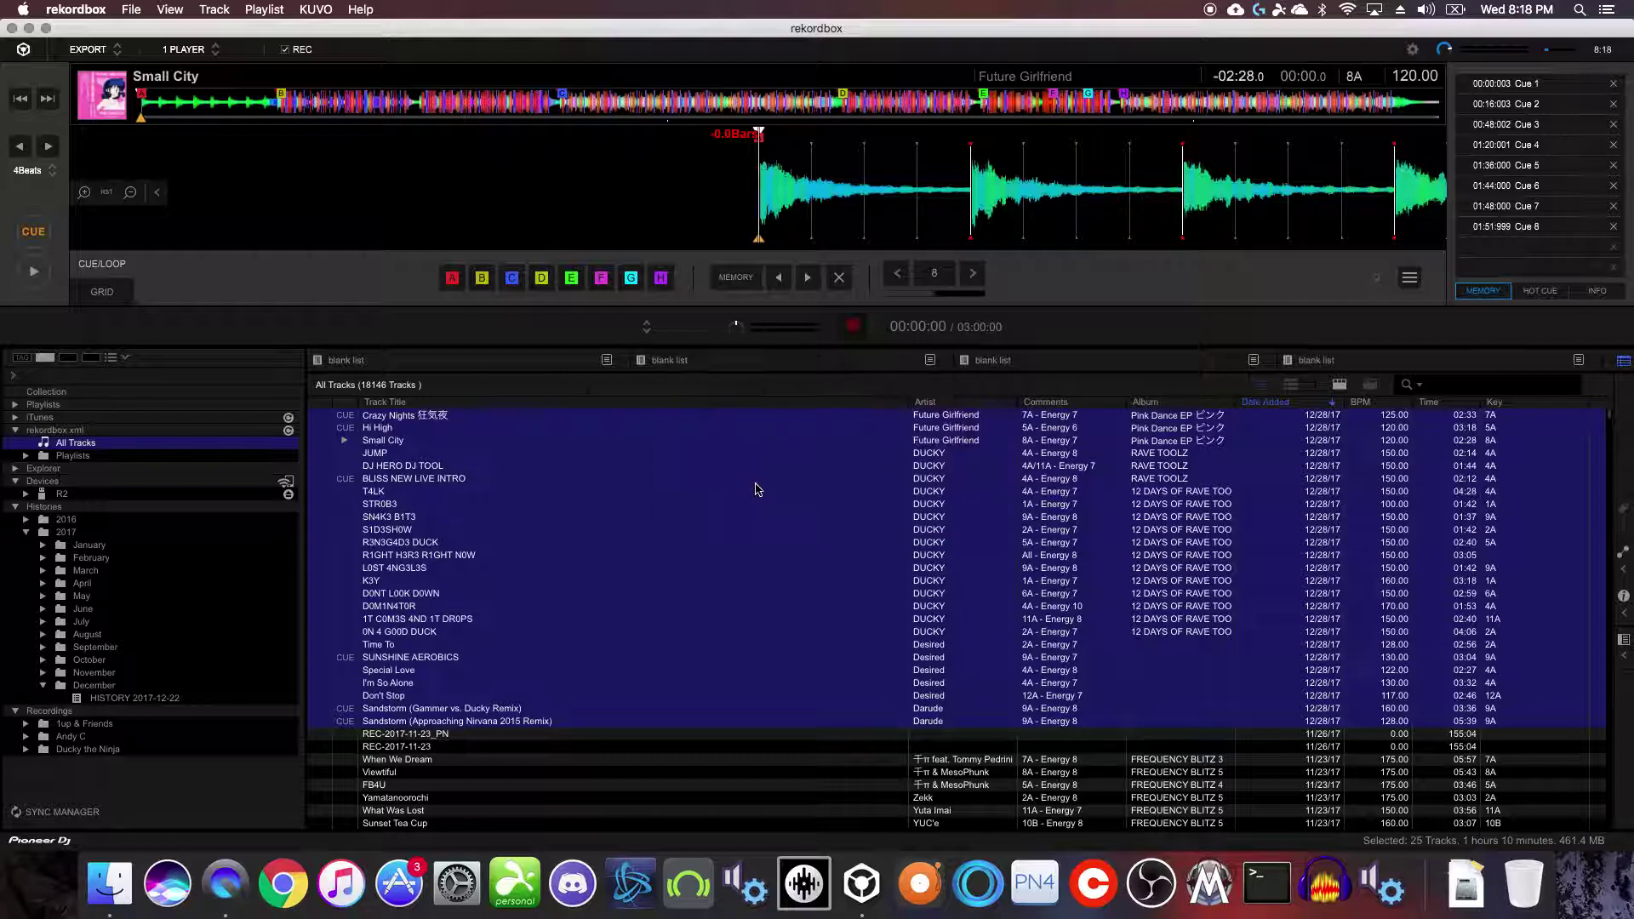
Import the xml tracks from "When We Dream" through "Stranger Things" into the Collection, accepting the tag information for all of them without being asked again
{"action": "left_click", "coordinate": [722, 557]}
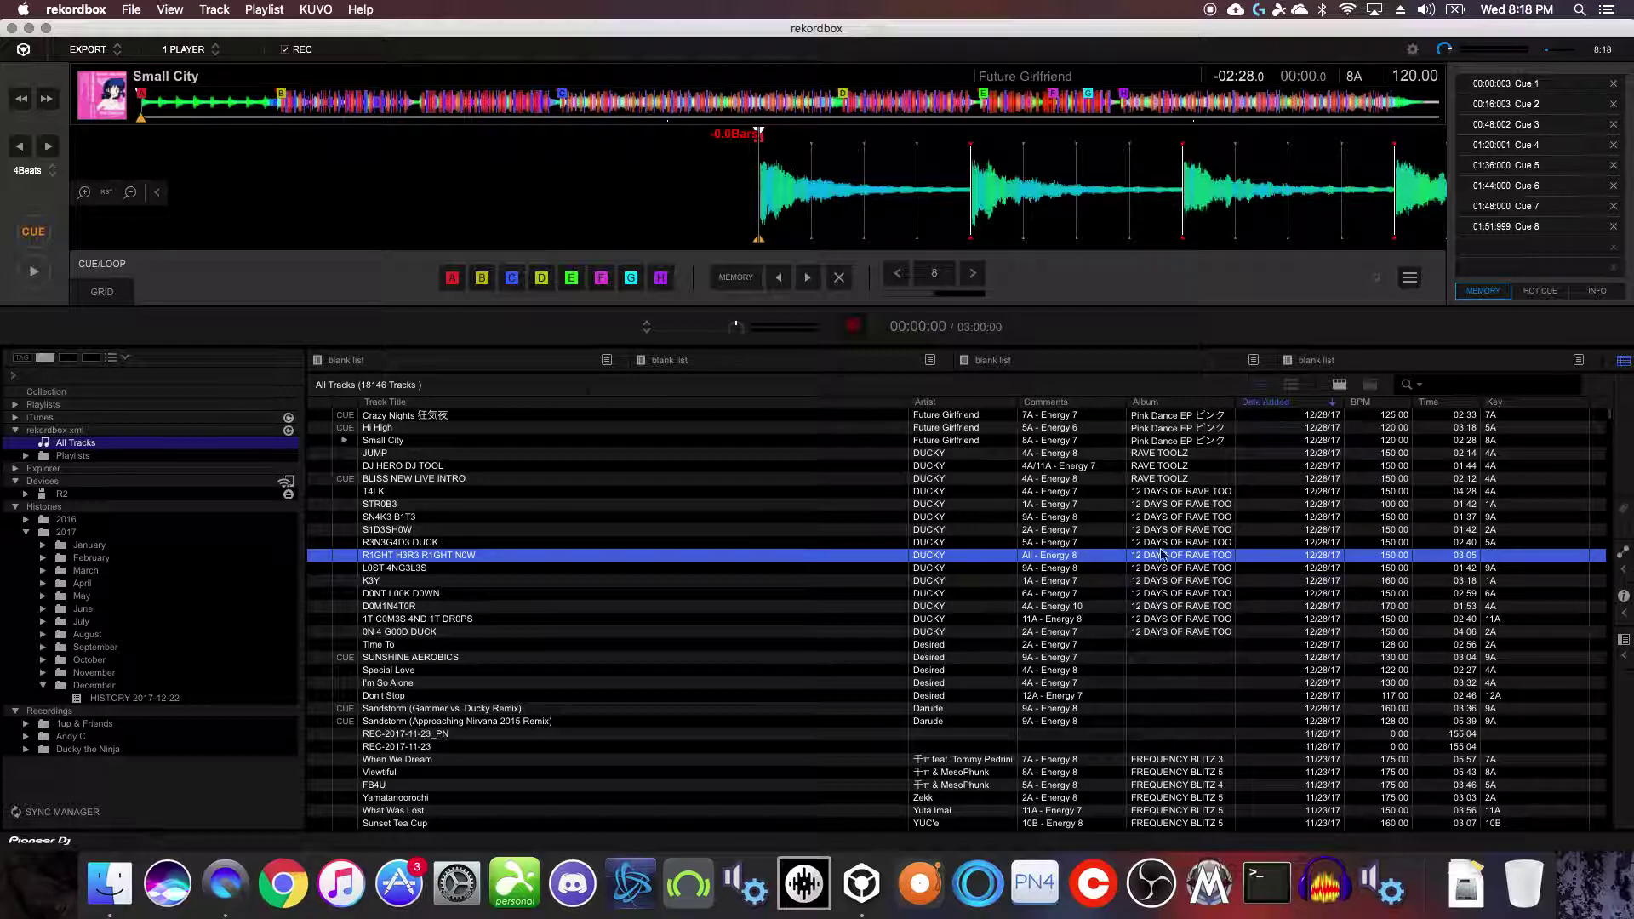
{"action": "scroll", "coordinate": [706, 596], "scroll_direction": "down", "scroll_amount": 1}
{"action": "left_click", "coordinate": [588, 643]}
{"action": "scroll", "coordinate": [589, 647], "scroll_direction": "down", "scroll_amount": 6}
{"action": "scroll", "coordinate": [587, 648], "scroll_direction": "up", "scroll_amount": 2}
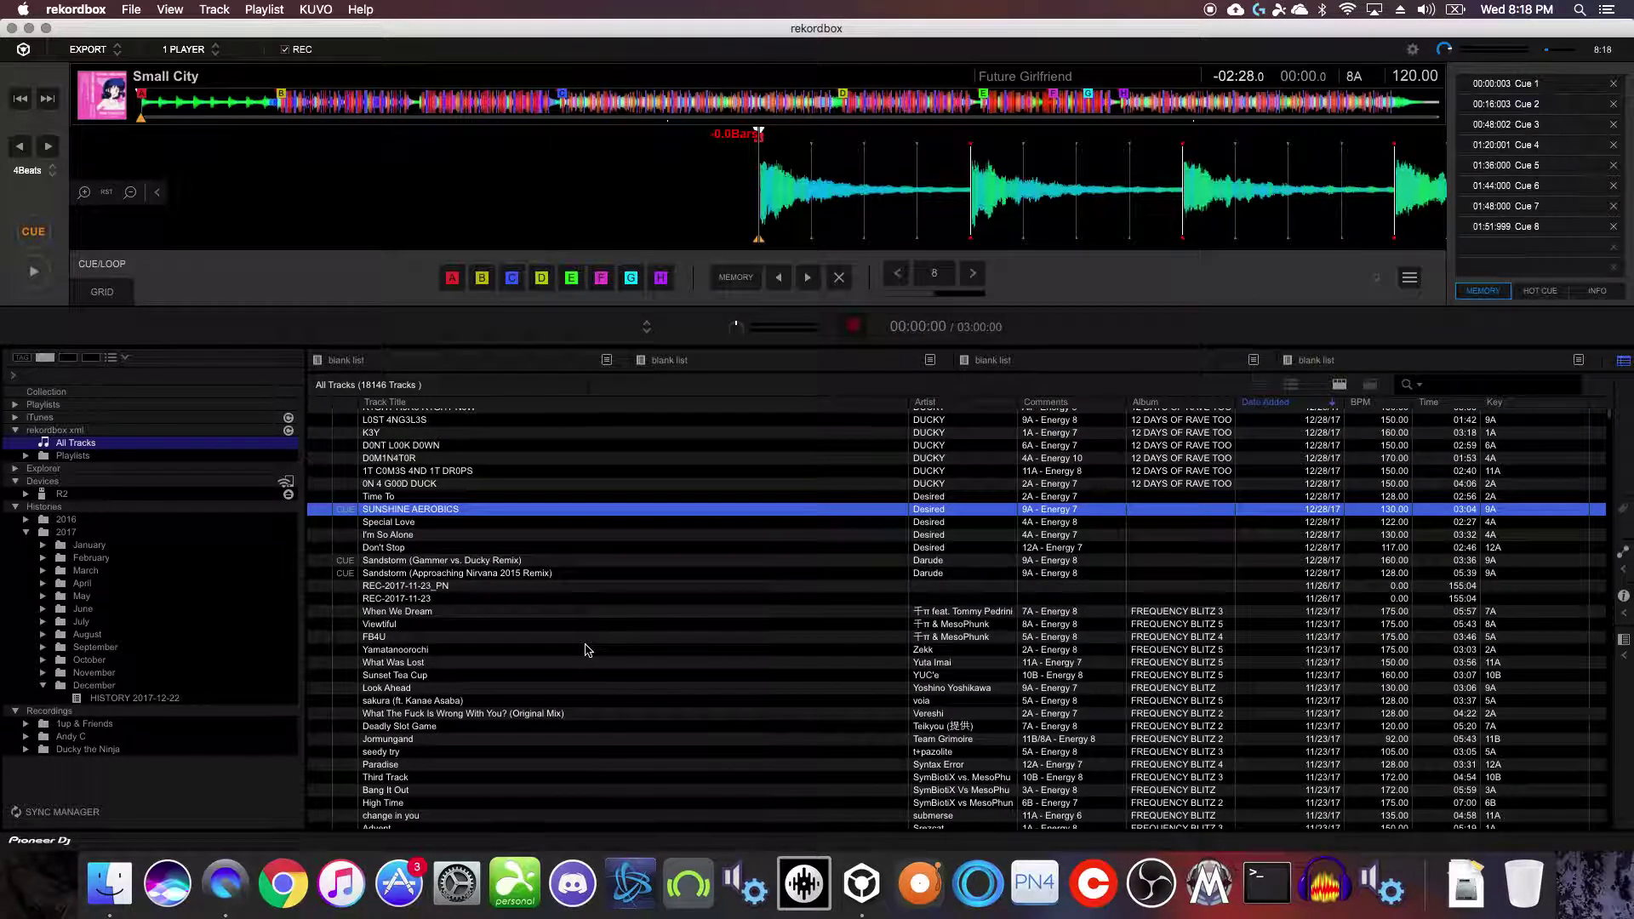
{"action": "scroll", "coordinate": [586, 650], "scroll_direction": "down", "scroll_amount": 1}
{"action": "left_click", "coordinate": [410, 598]}
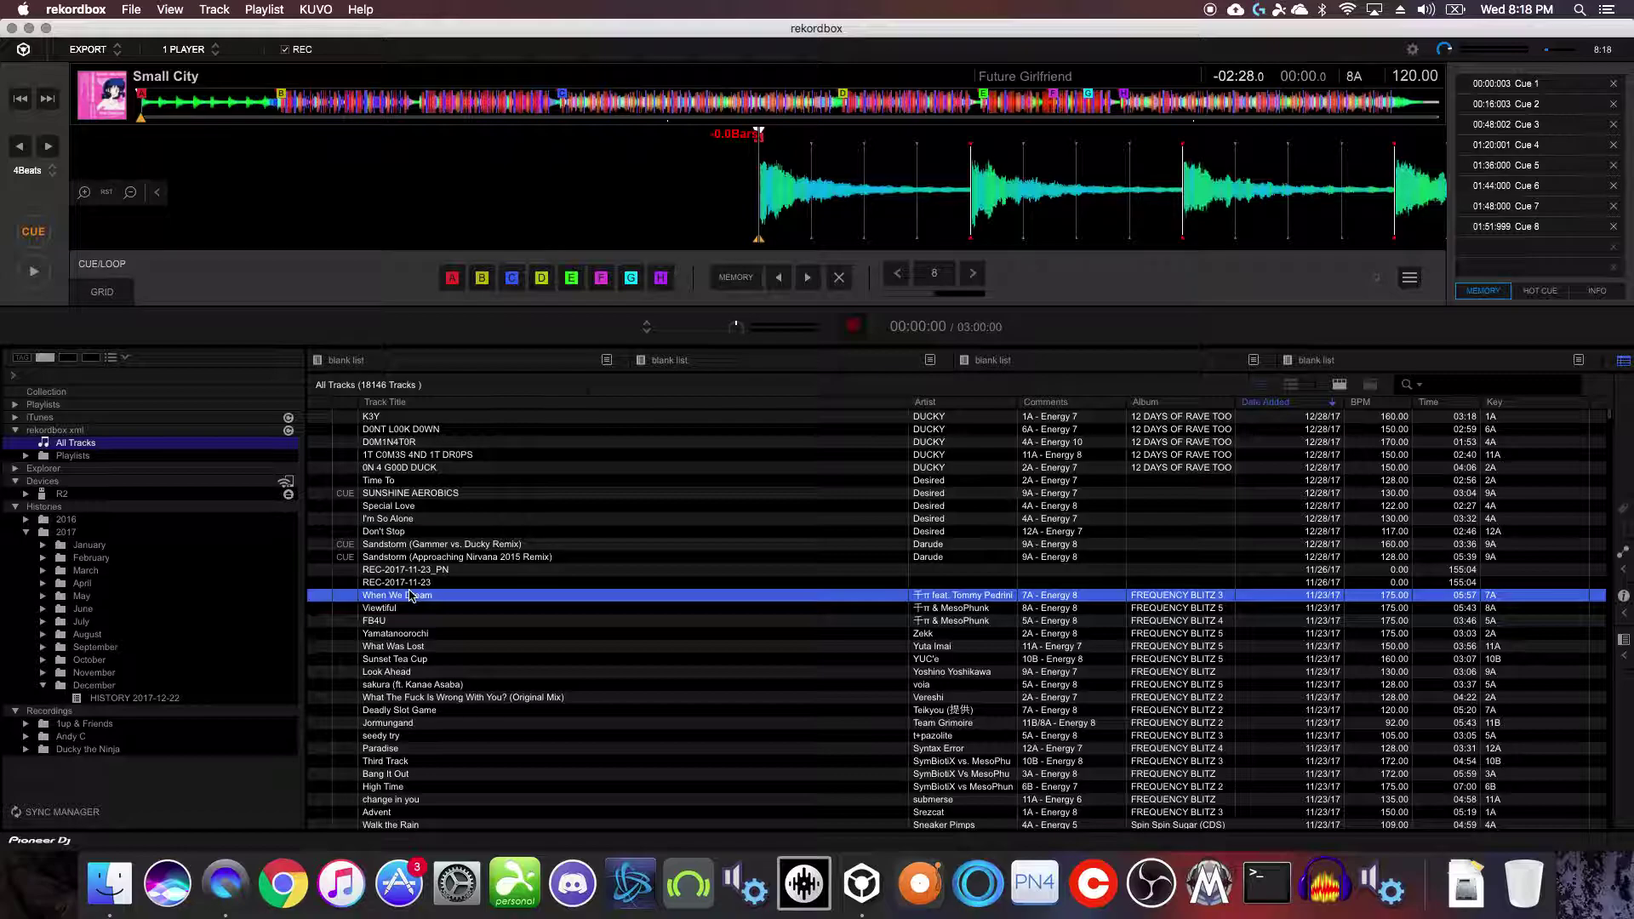
{"action": "scroll", "coordinate": [410, 596], "scroll_direction": "down", "scroll_amount": 8}
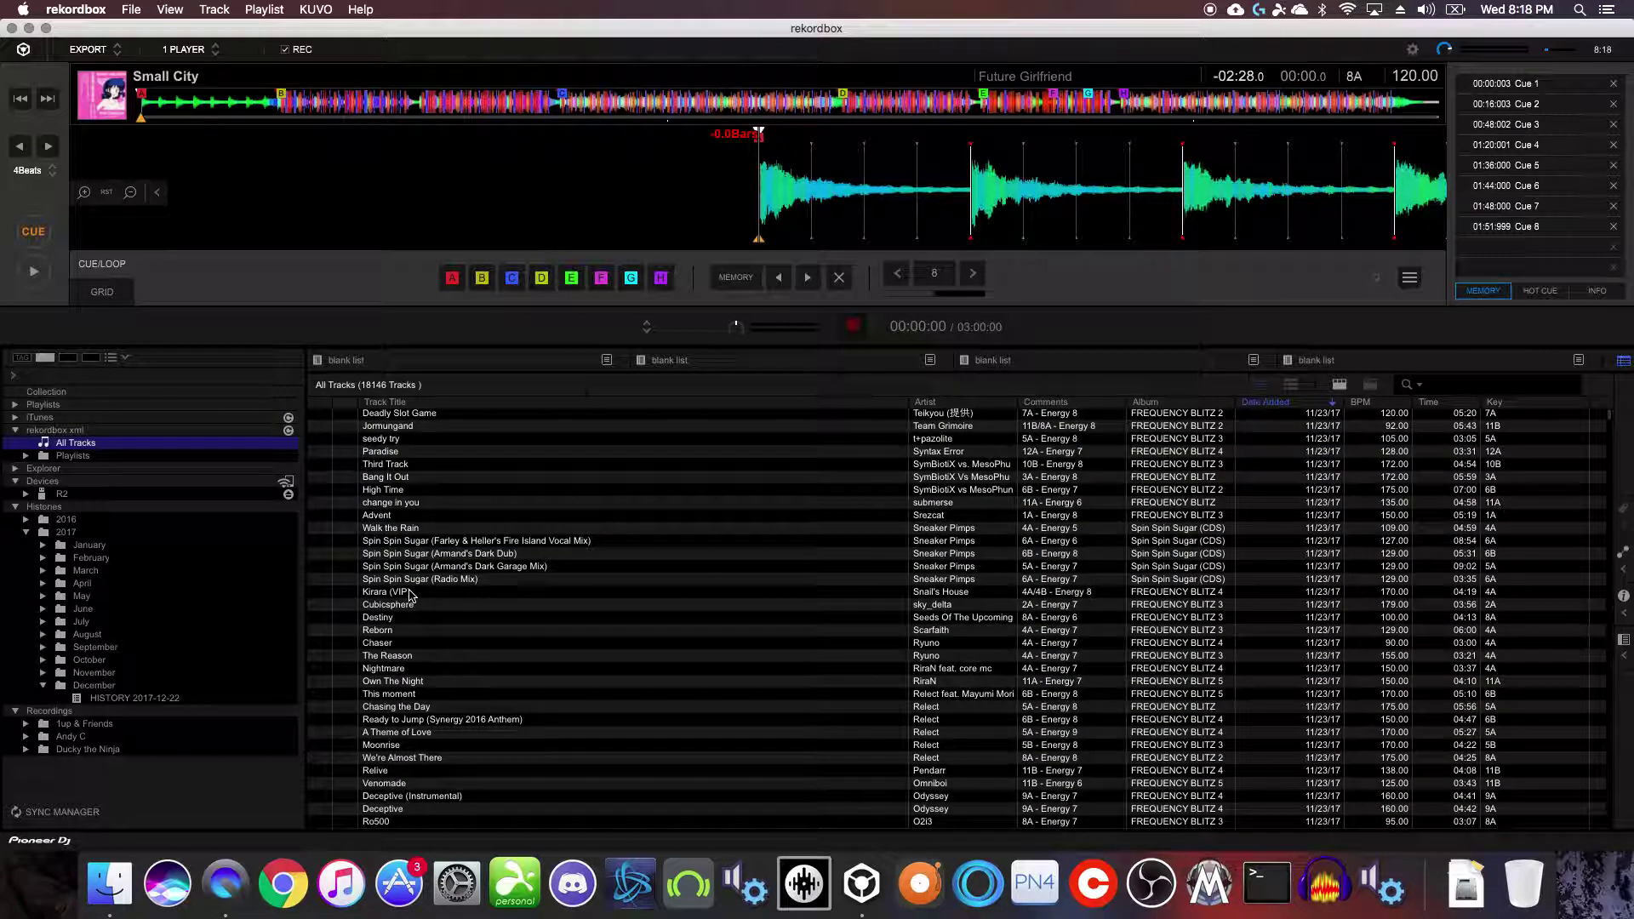
{"action": "scroll", "coordinate": [411, 596], "scroll_direction": "down", "scroll_amount": 3}
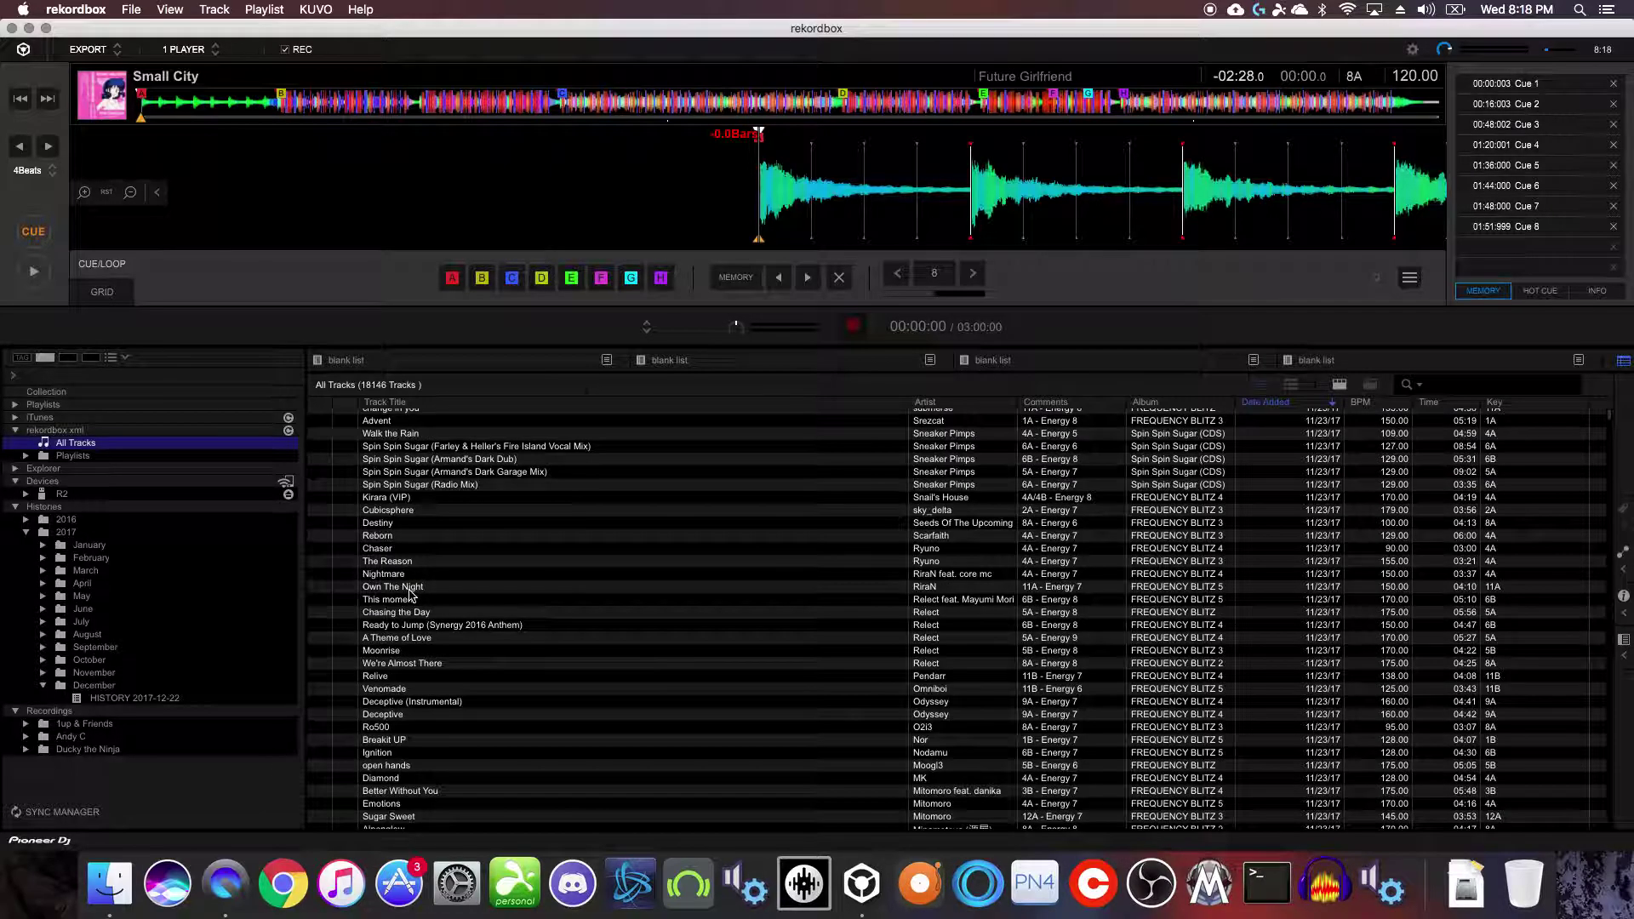
{"action": "scroll", "coordinate": [411, 596], "scroll_direction": "down", "scroll_amount": 3}
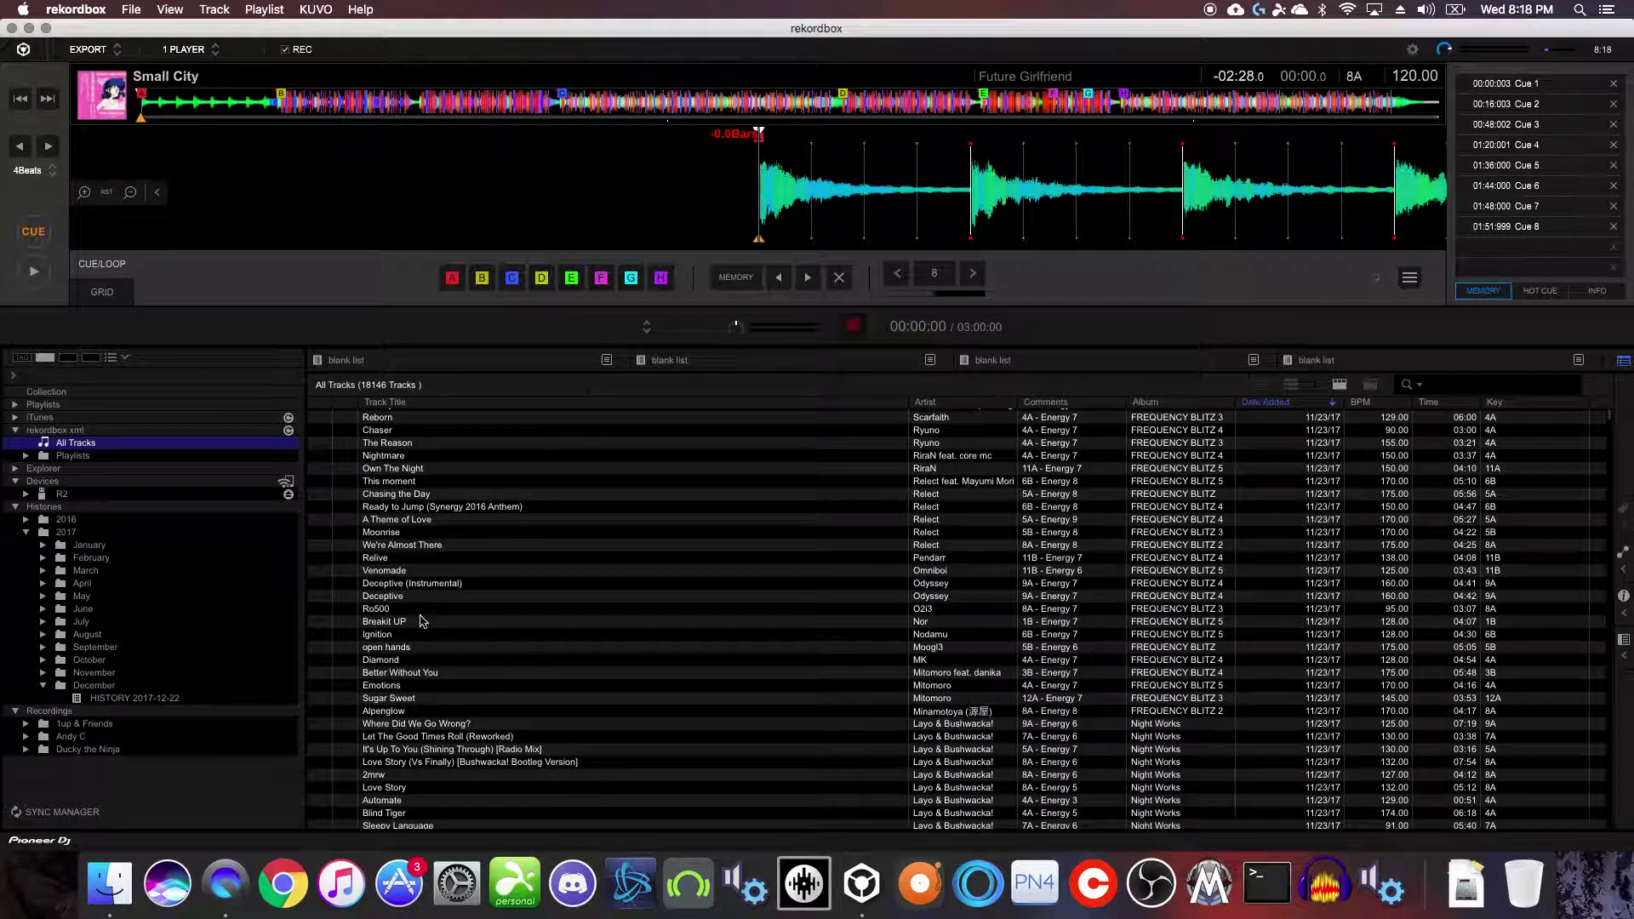
{"action": "scroll", "coordinate": [494, 662], "scroll_direction": "down", "scroll_amount": 3}
{"action": "scroll", "coordinate": [494, 662], "scroll_direction": "down", "scroll_amount": 5}
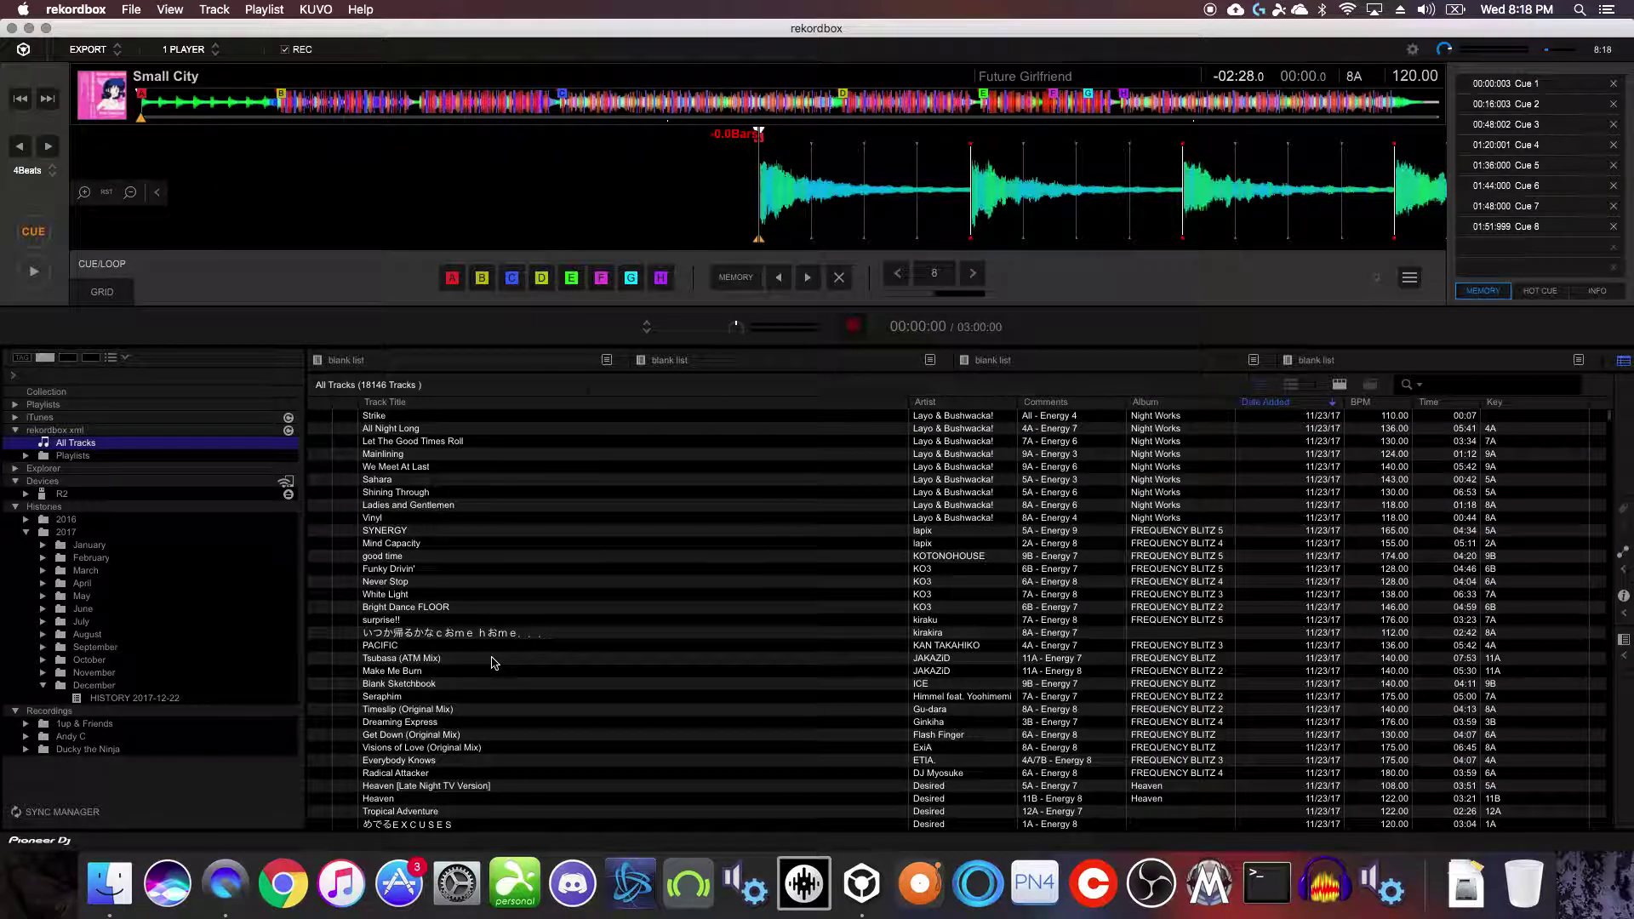
{"action": "scroll", "coordinate": [494, 662], "scroll_direction": "down", "scroll_amount": 5}
{"action": "scroll", "coordinate": [747, 720], "scroll_direction": "down", "scroll_amount": 3}
{"action": "scroll", "coordinate": [743, 729], "scroll_direction": "down", "scroll_amount": 3}
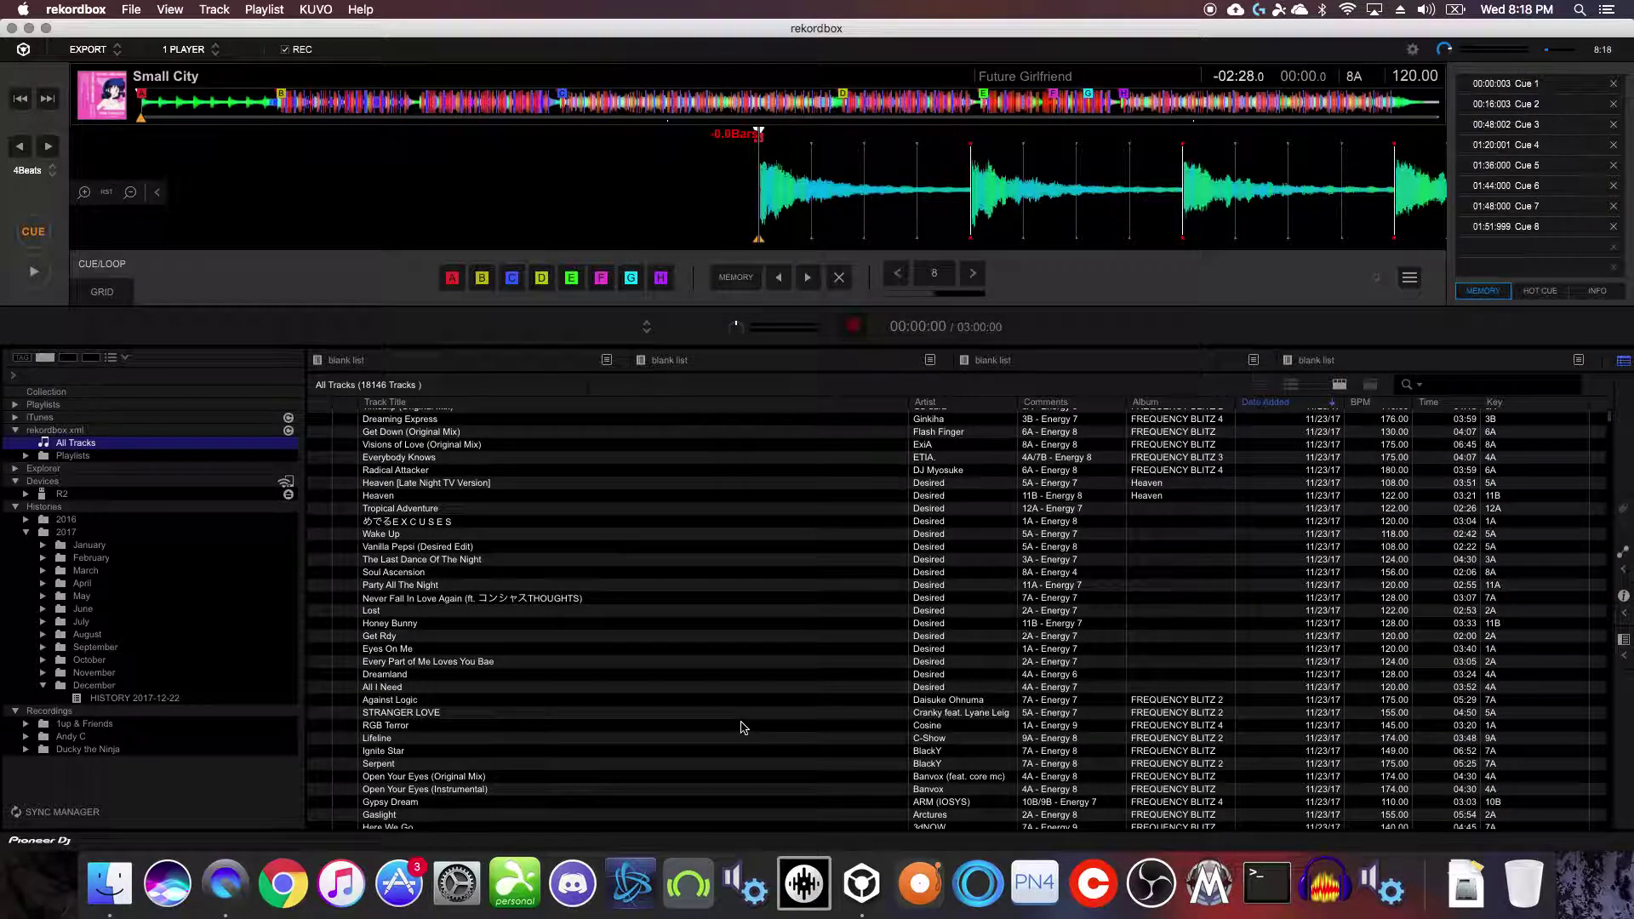
{"action": "scroll", "coordinate": [748, 722], "scroll_direction": "down", "scroll_amount": 7}
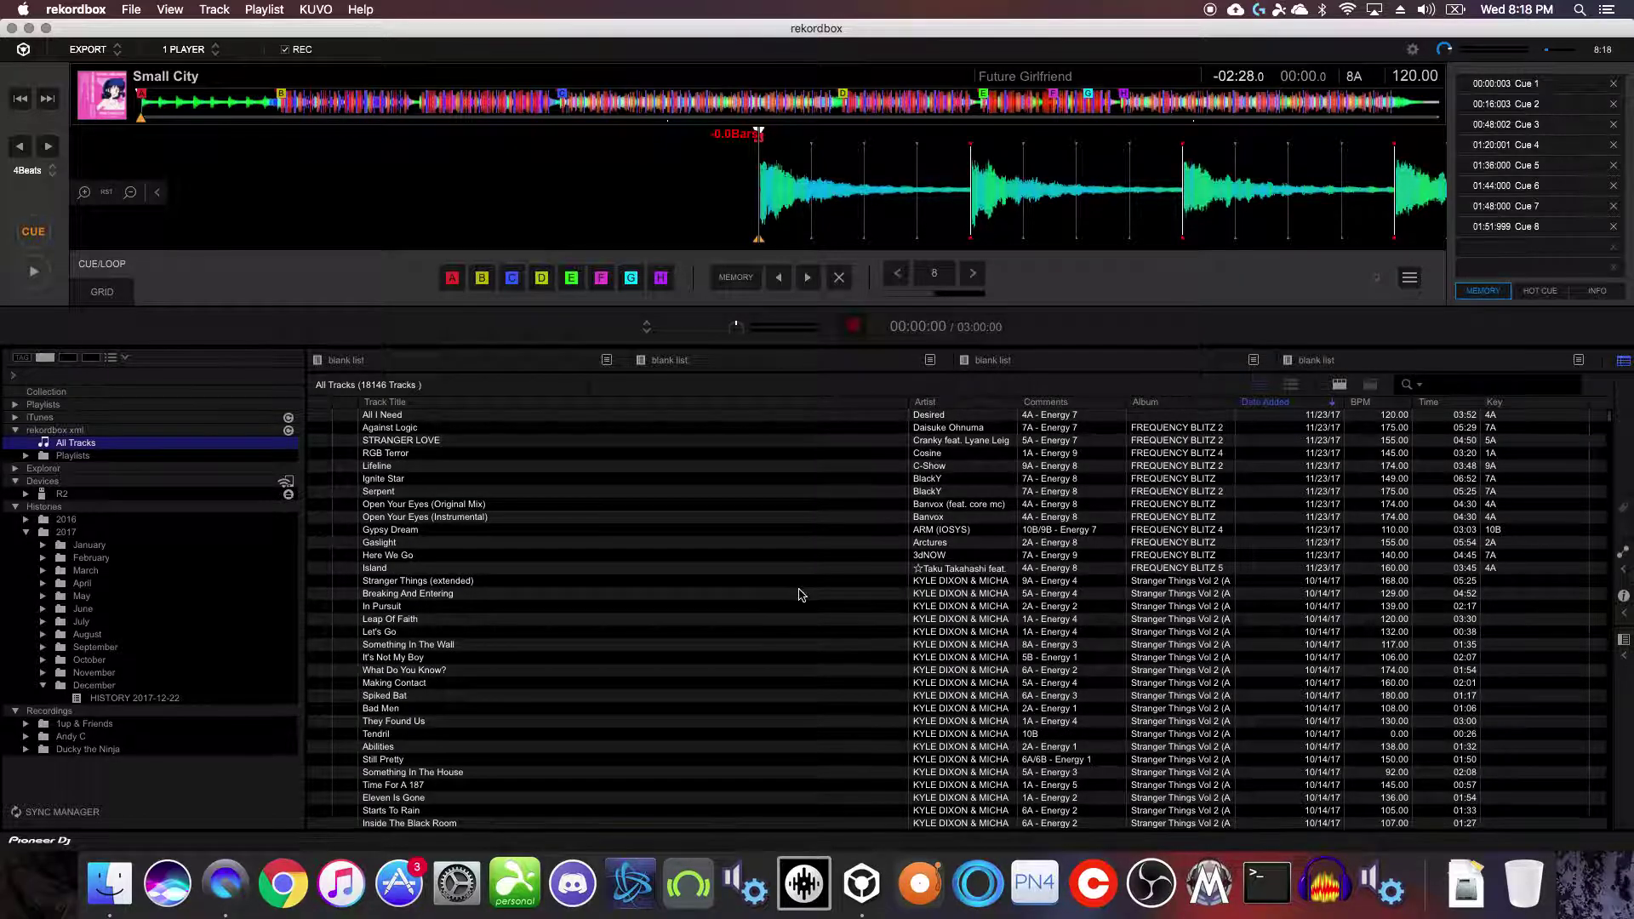
{"action": "scroll", "coordinate": [795, 606], "scroll_direction": "down", "scroll_amount": 10}
{"action": "scroll", "coordinate": [795, 610], "scroll_direction": "down", "scroll_amount": 10}
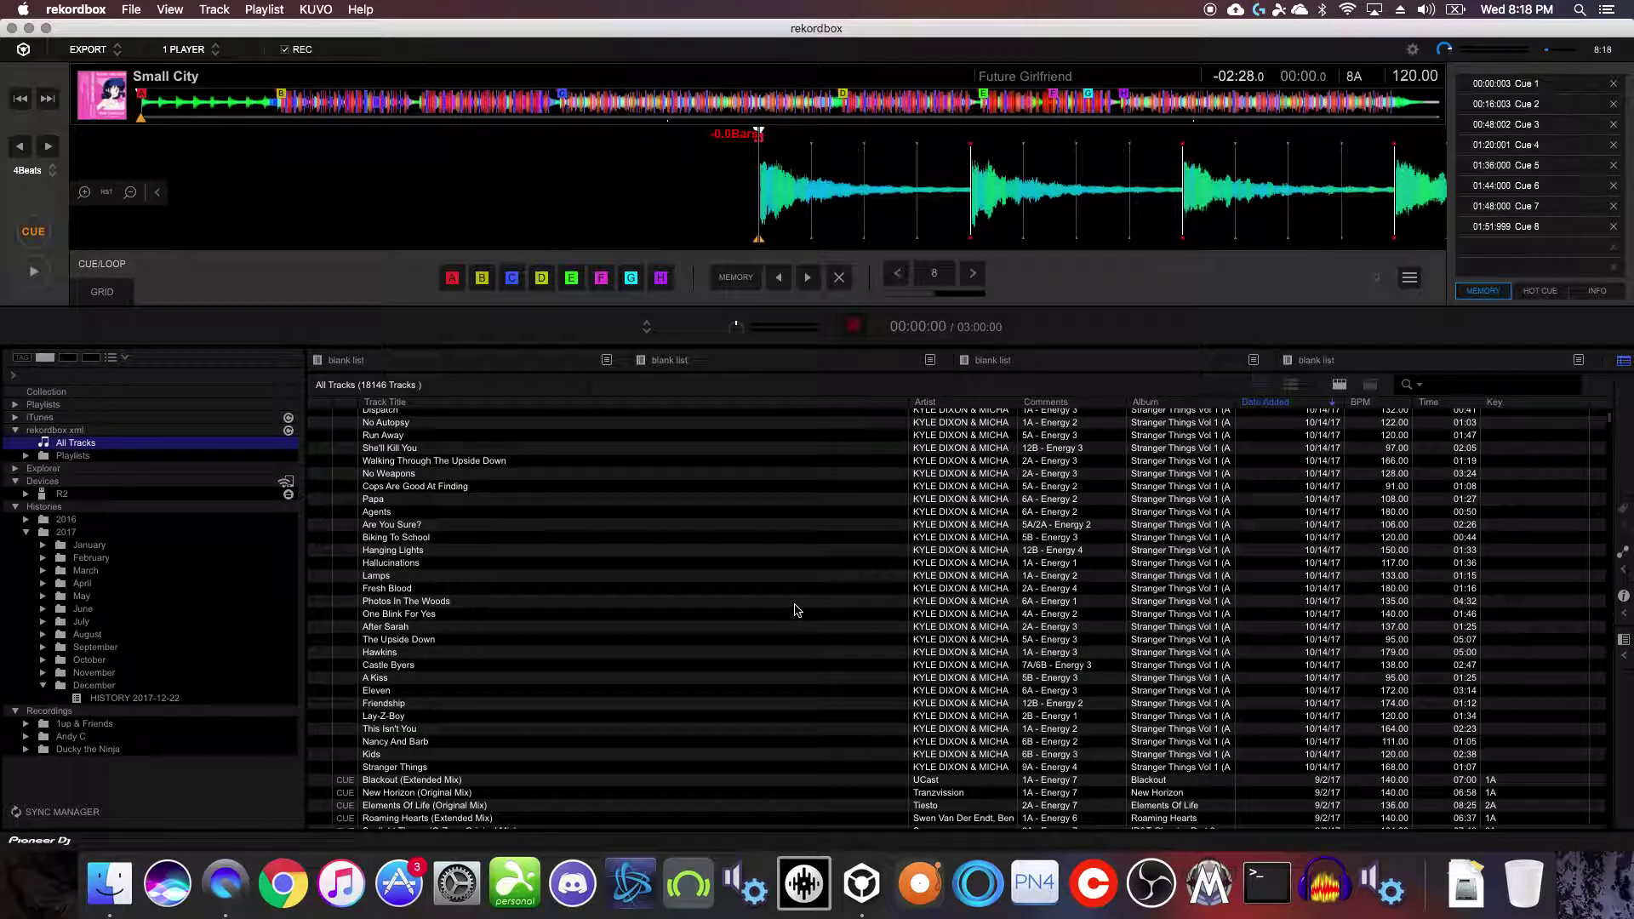
{"action": "scroll", "coordinate": [885, 464], "scroll_direction": "down", "scroll_amount": 5}
{"action": "scroll", "coordinate": [886, 464], "scroll_direction": "up", "scroll_amount": 8}
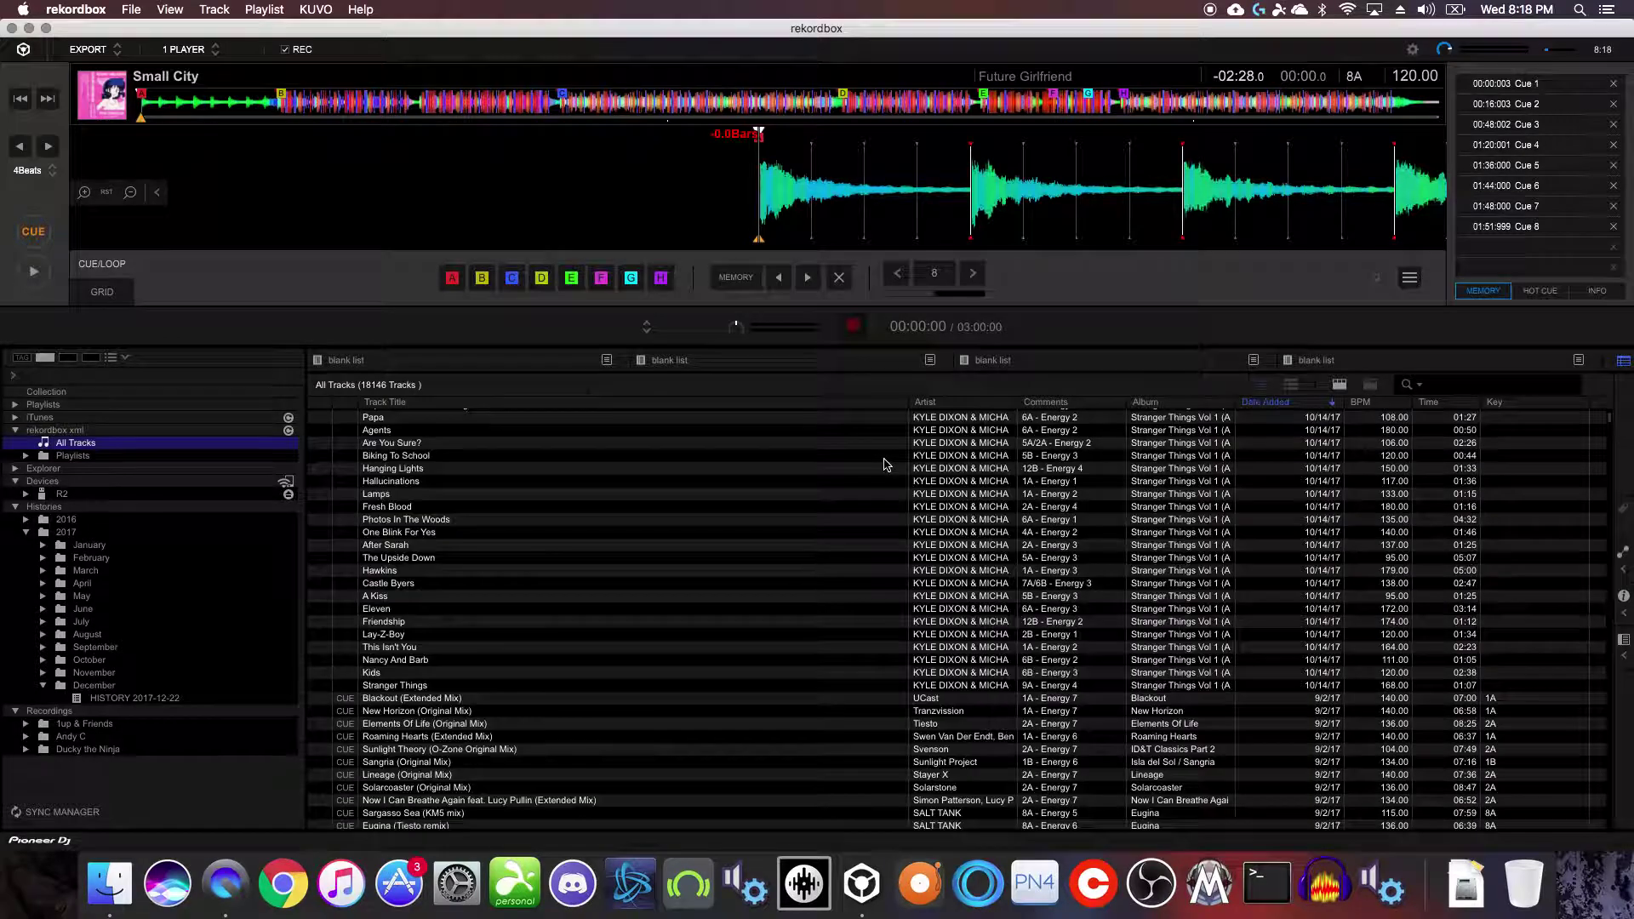
{"action": "left_click", "coordinate": [841, 686], "text": "shift"}
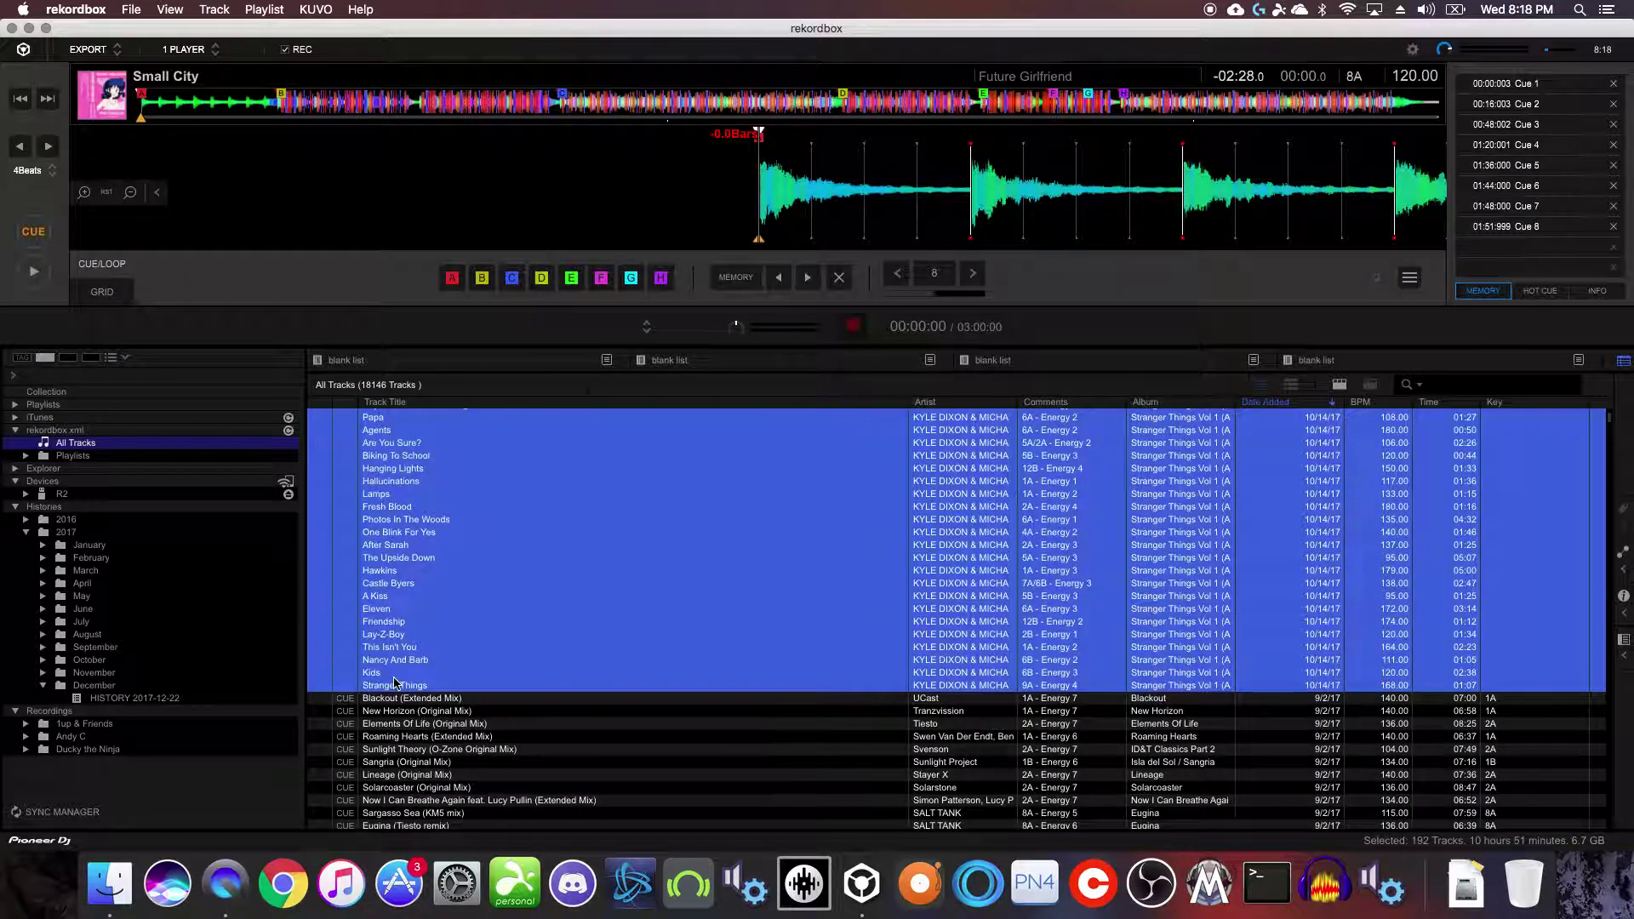
{"action": "left_click_drag", "start_coordinate": [398, 685], "coordinate": [127, 392]}
{"action": "left_click", "coordinate": [720, 495]}
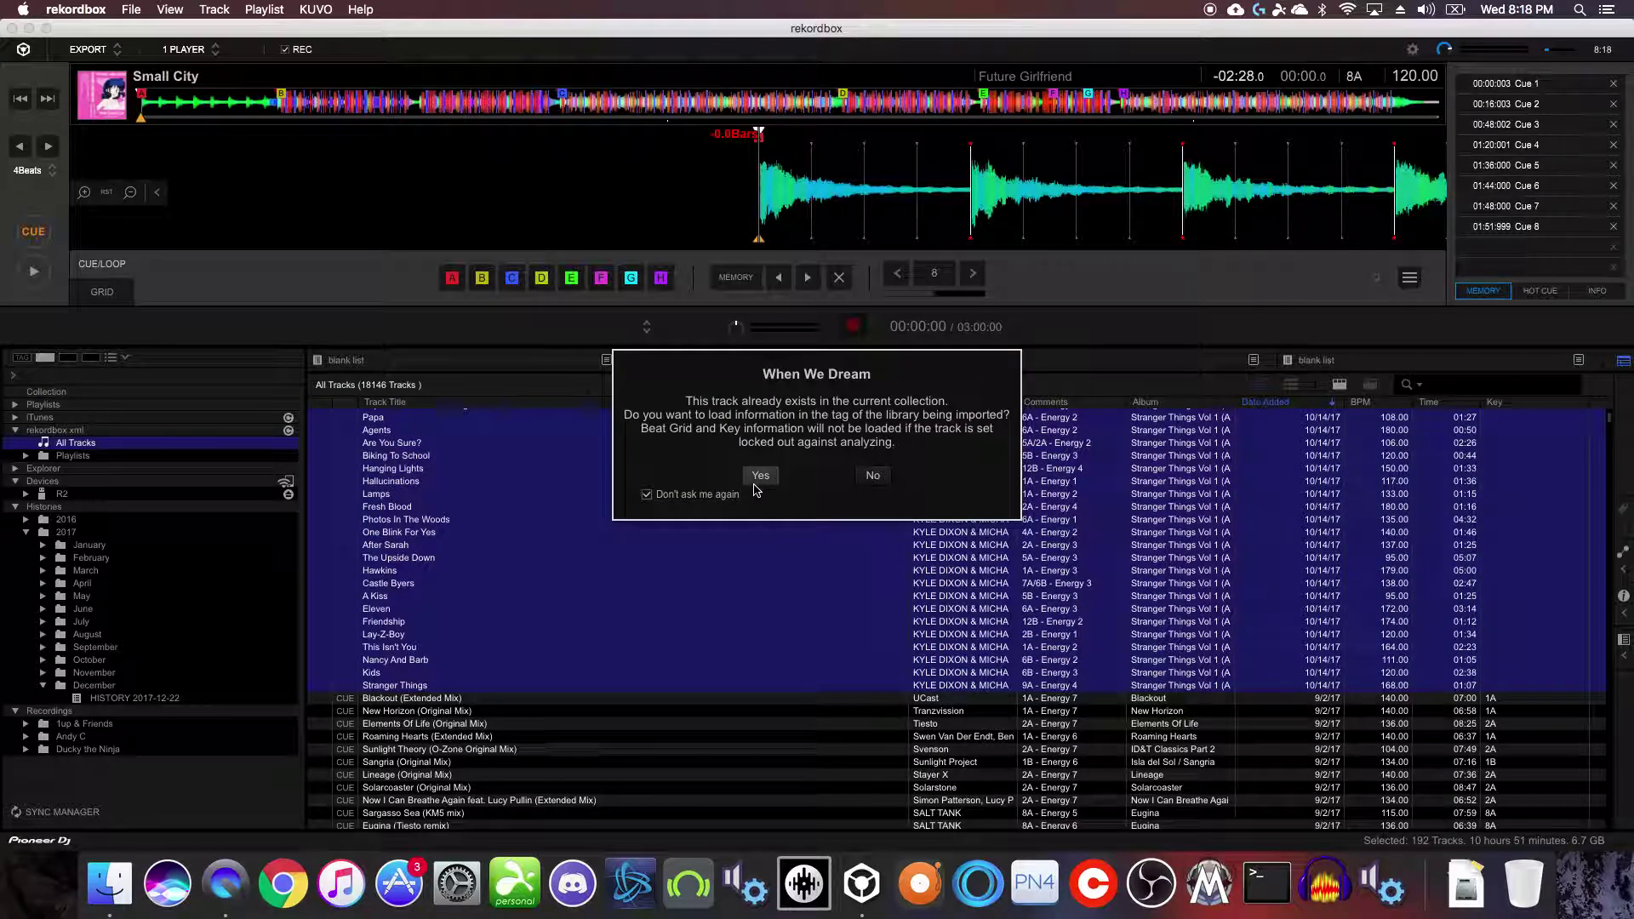
{"action": "left_click", "coordinate": [759, 475]}
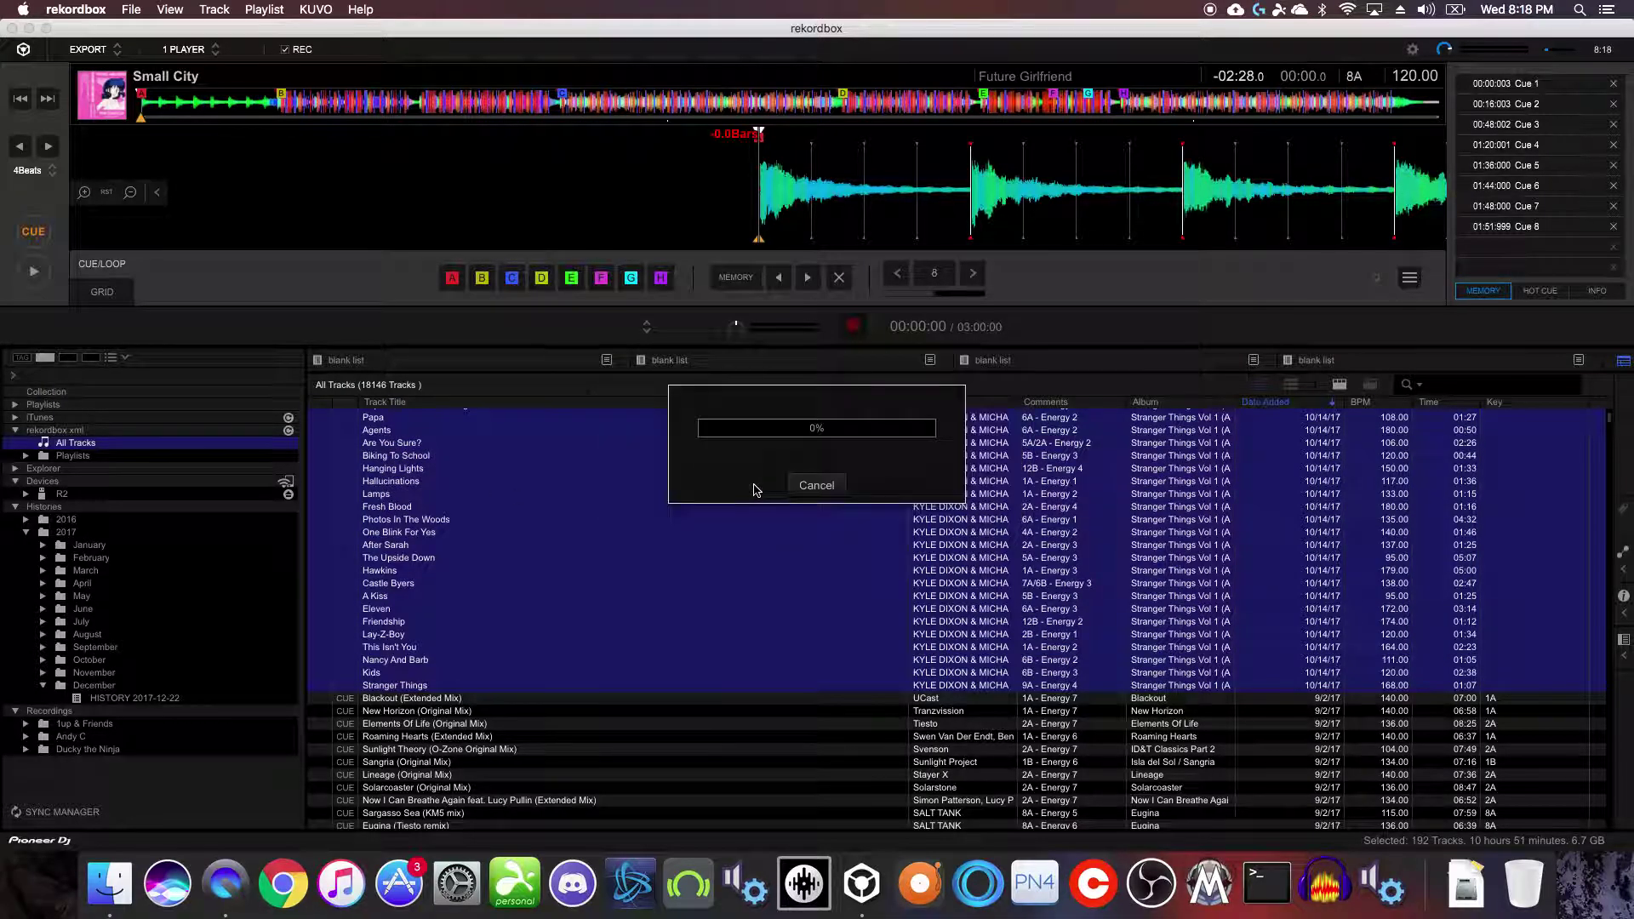
Show the Collection and load "1T C0M3S 4ND 1T DR0PS" and "JUMP" into the player to check their hot cues
{"action": "left_click", "coordinate": [47, 393]}
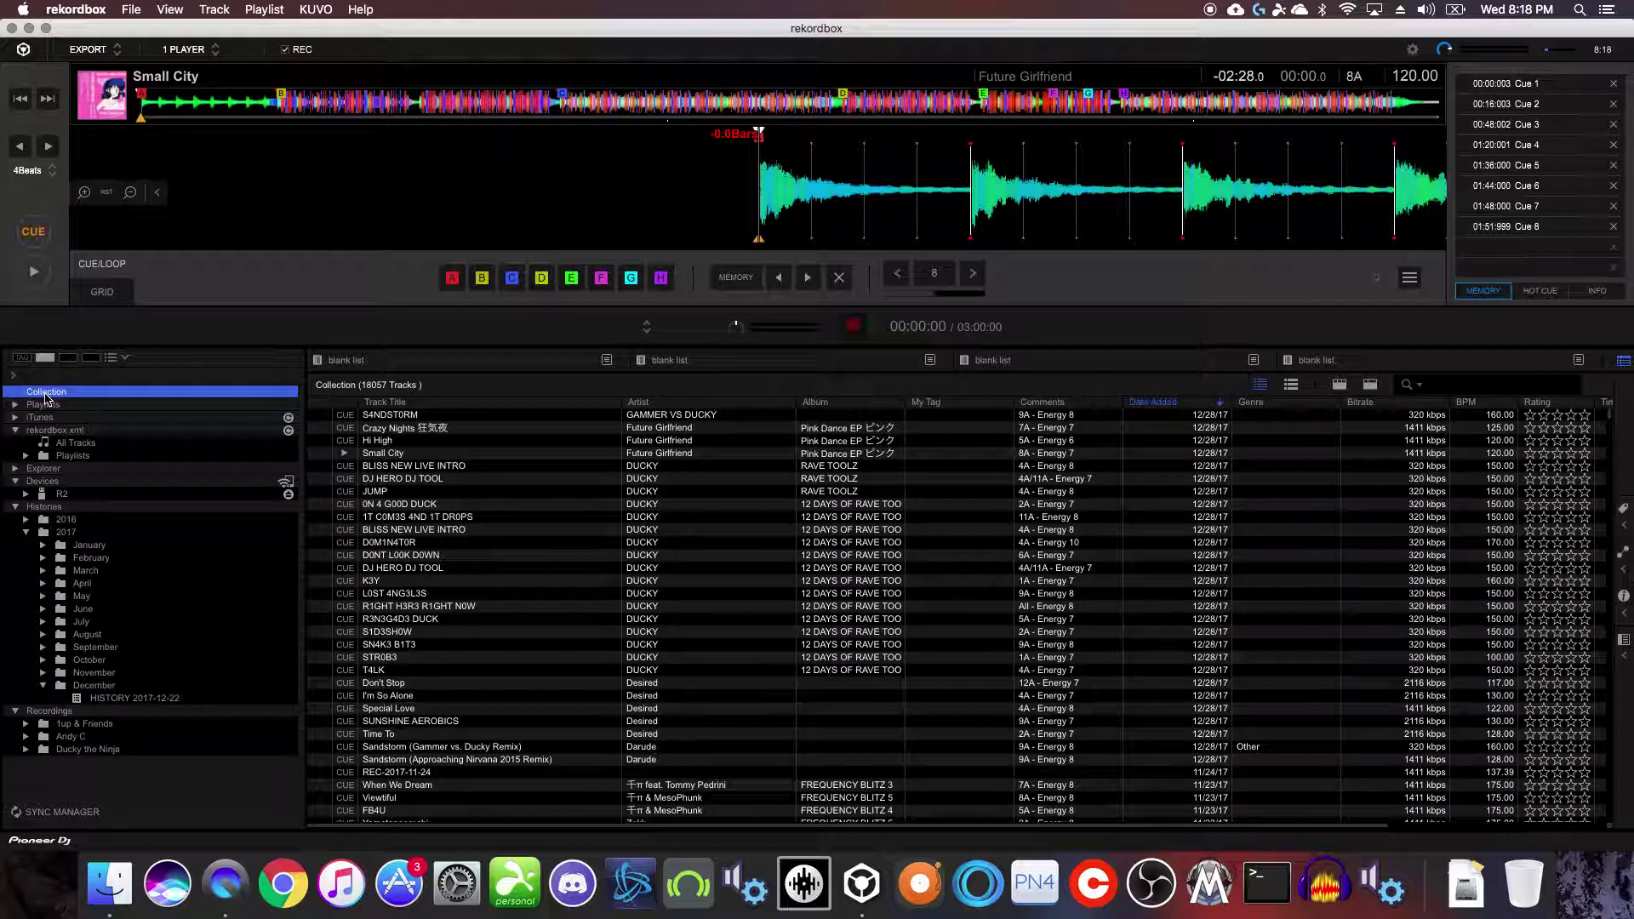
{"action": "left_click", "coordinate": [507, 442]}
{"action": "left_click_drag", "start_coordinate": [394, 517], "coordinate": [424, 184]}
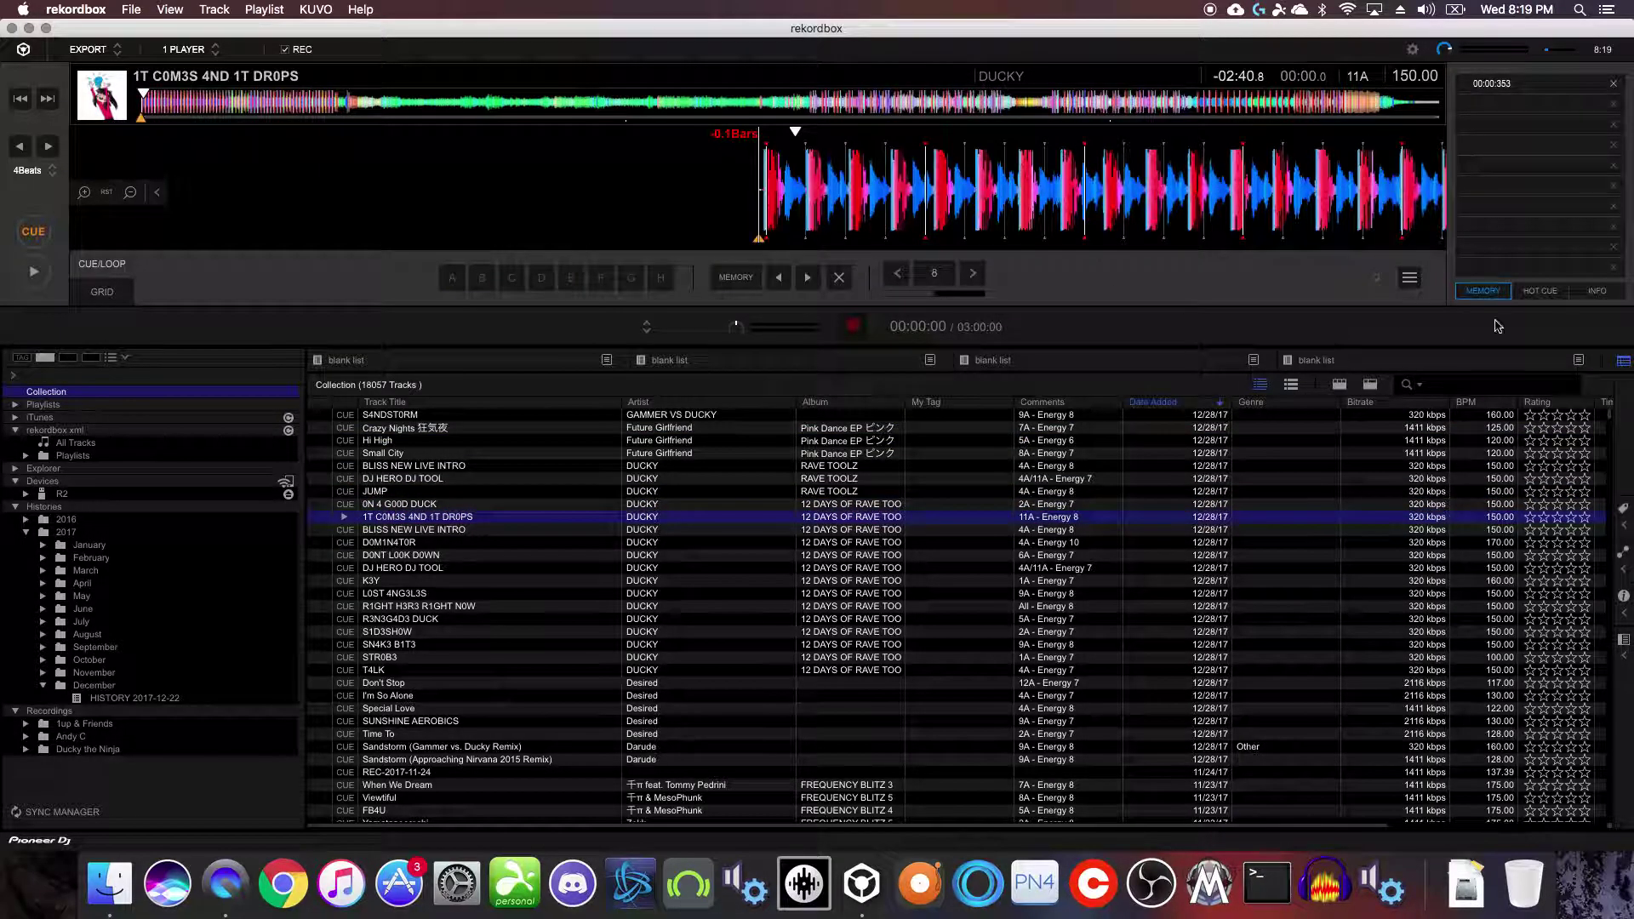
{"action": "left_click", "coordinate": [1552, 295]}
{"action": "left_click", "coordinate": [467, 491]}
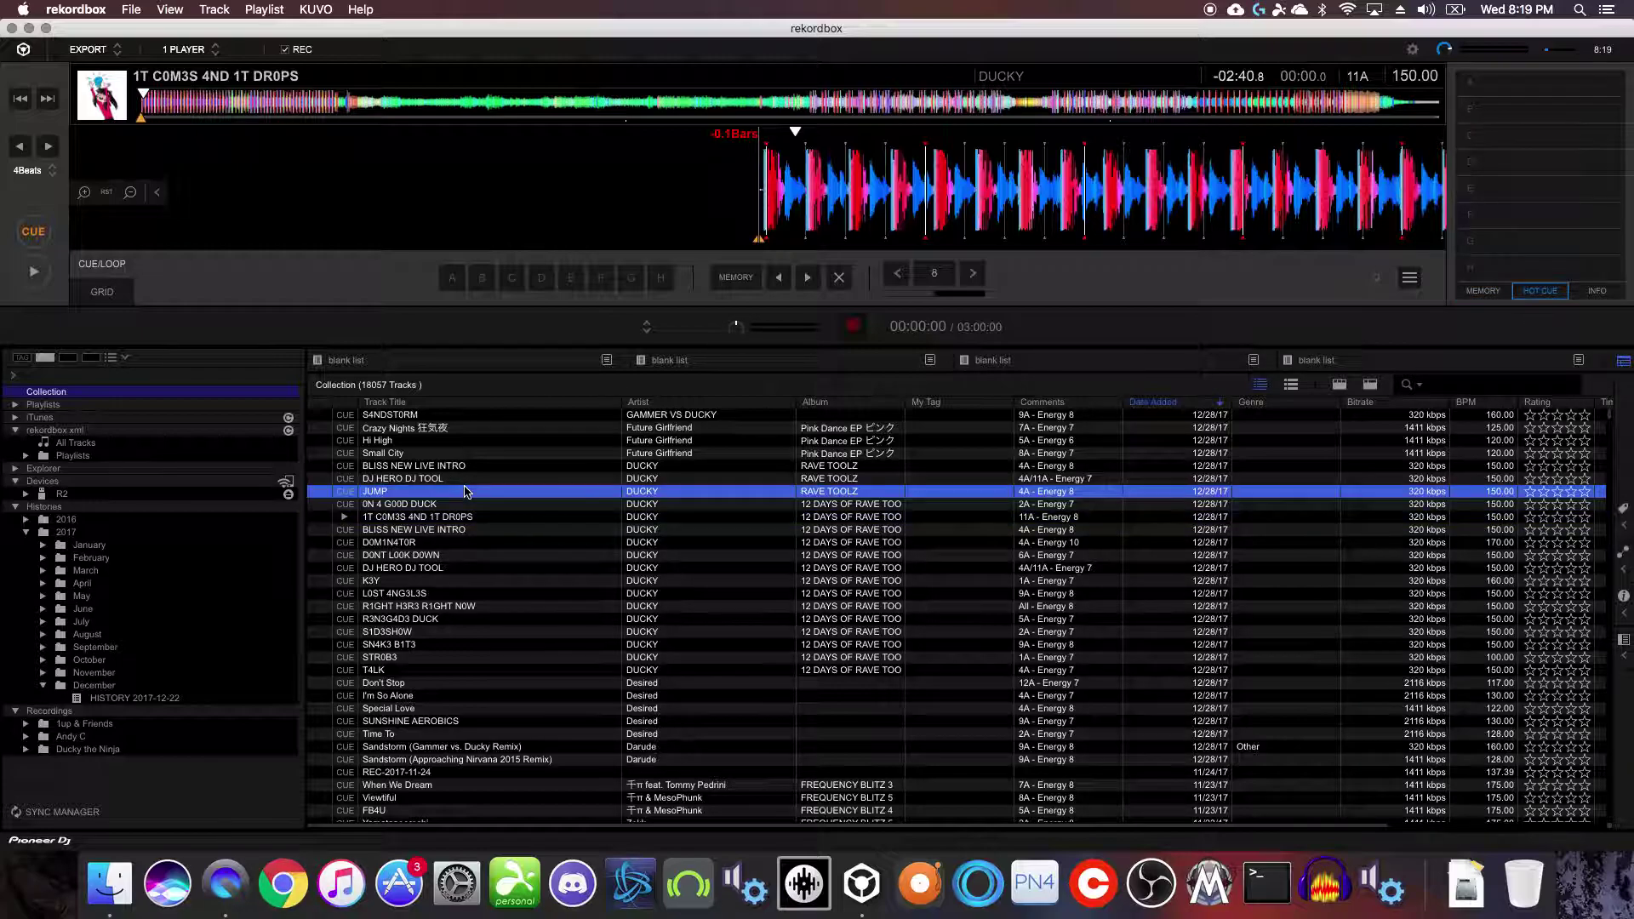
{"action": "left_click_drag", "start_coordinate": [457, 496], "coordinate": [547, 165]}
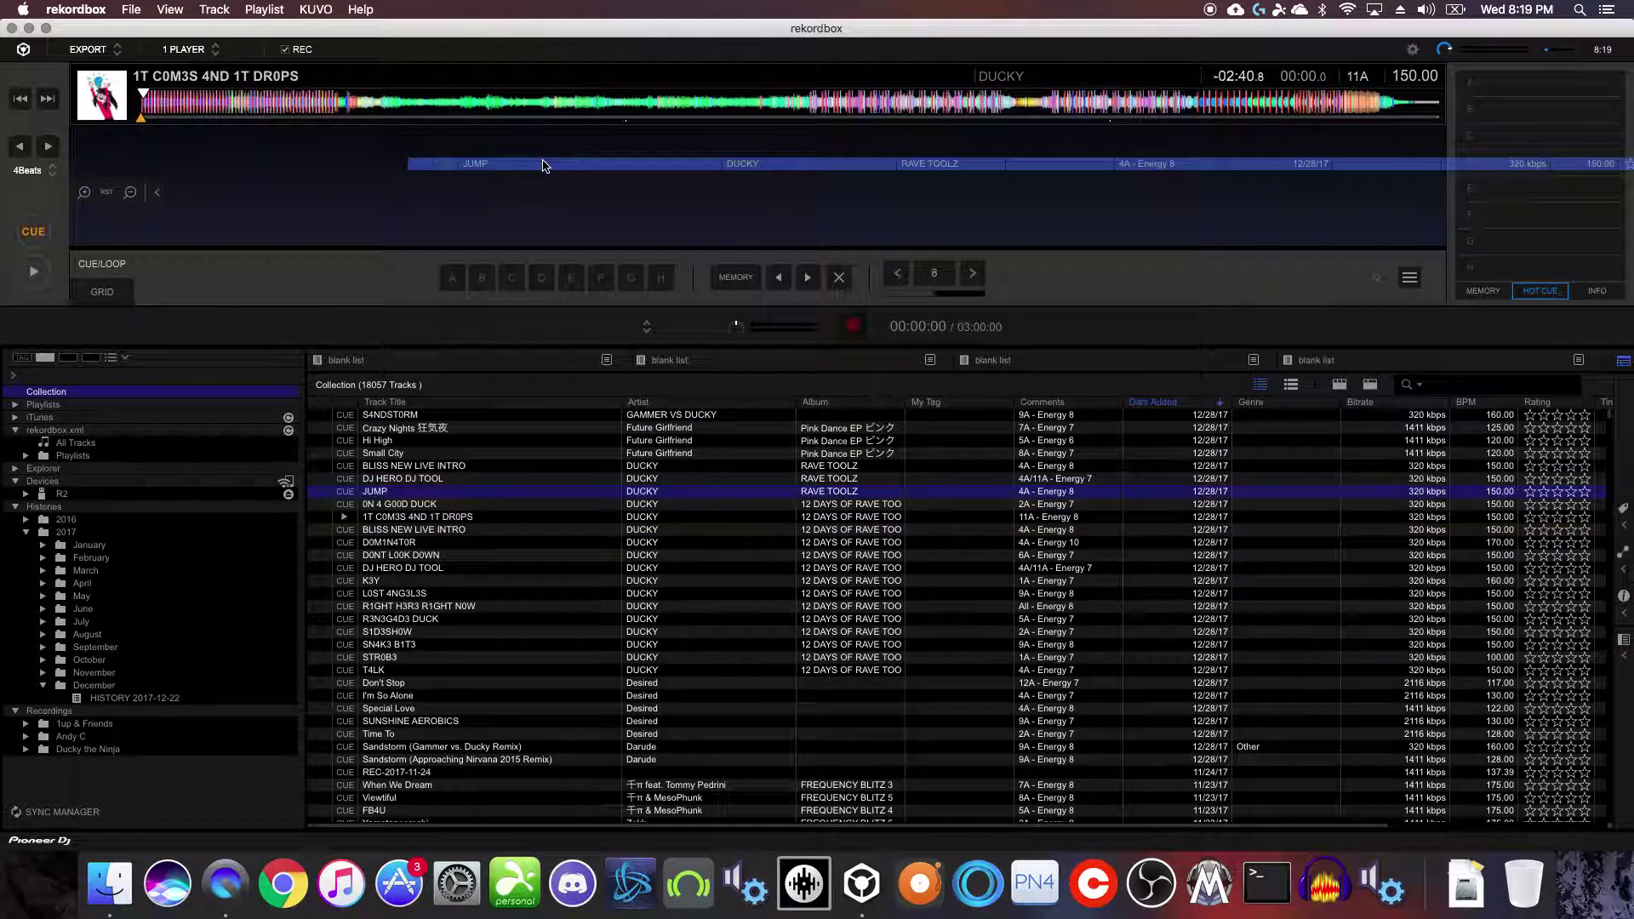
Load "Crazy Nights 狂気夜" and "Hi High" into the player and check their memory cue lists
{"action": "left_click_drag", "start_coordinate": [445, 429], "coordinate": [464, 173]}
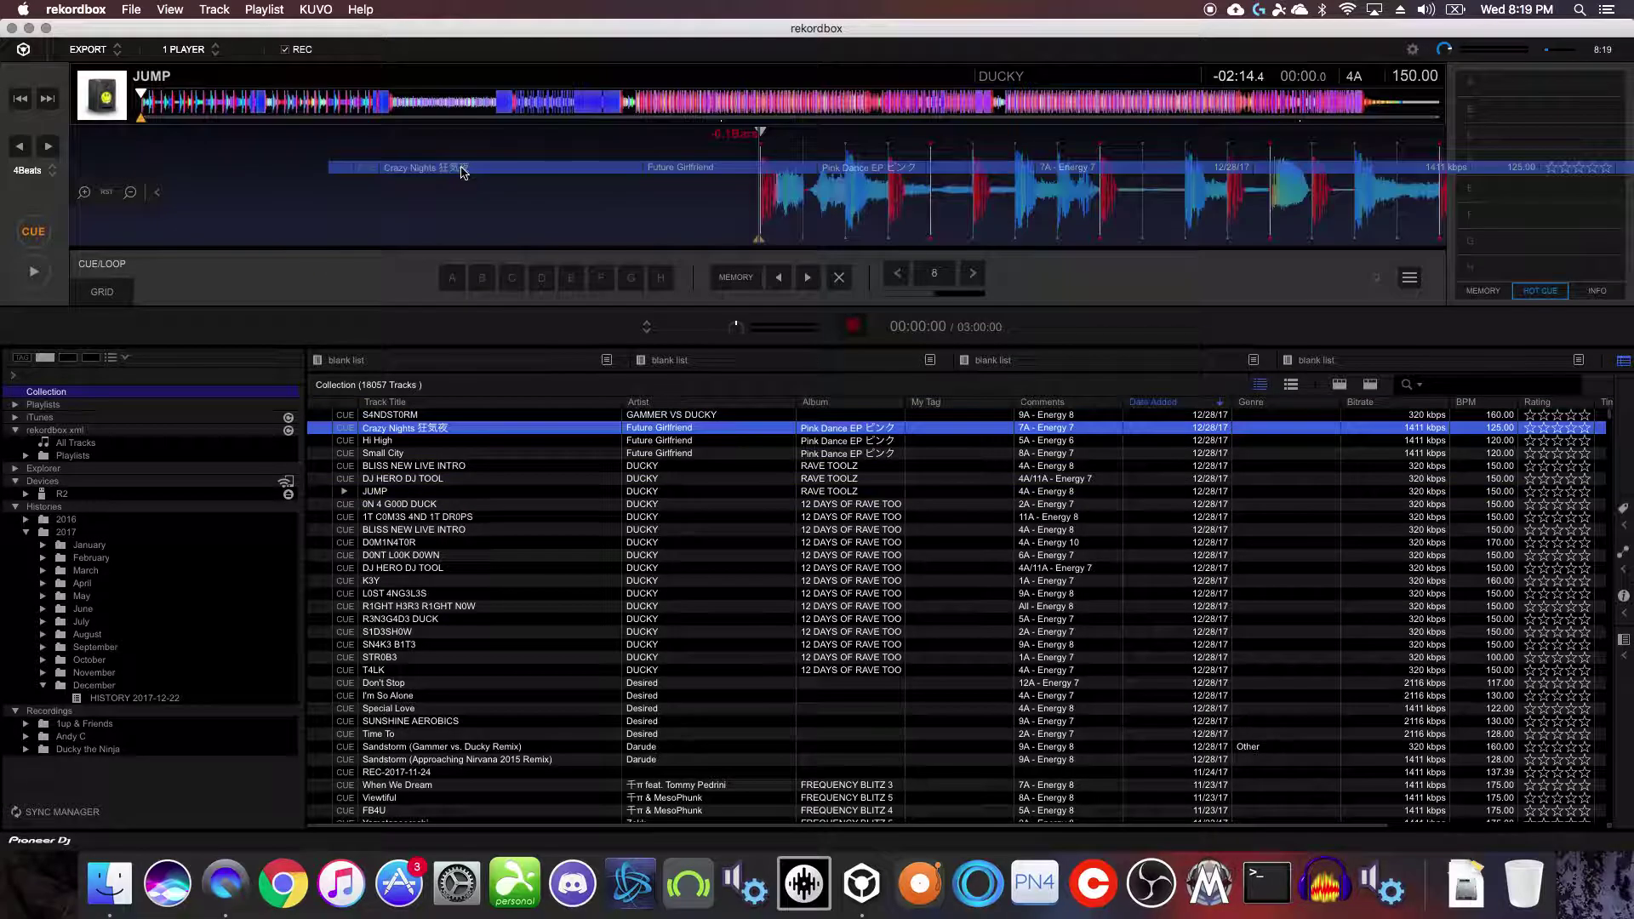
{"action": "left_click", "coordinate": [1477, 294]}
{"action": "left_click_drag", "start_coordinate": [432, 441], "coordinate": [479, 213]}
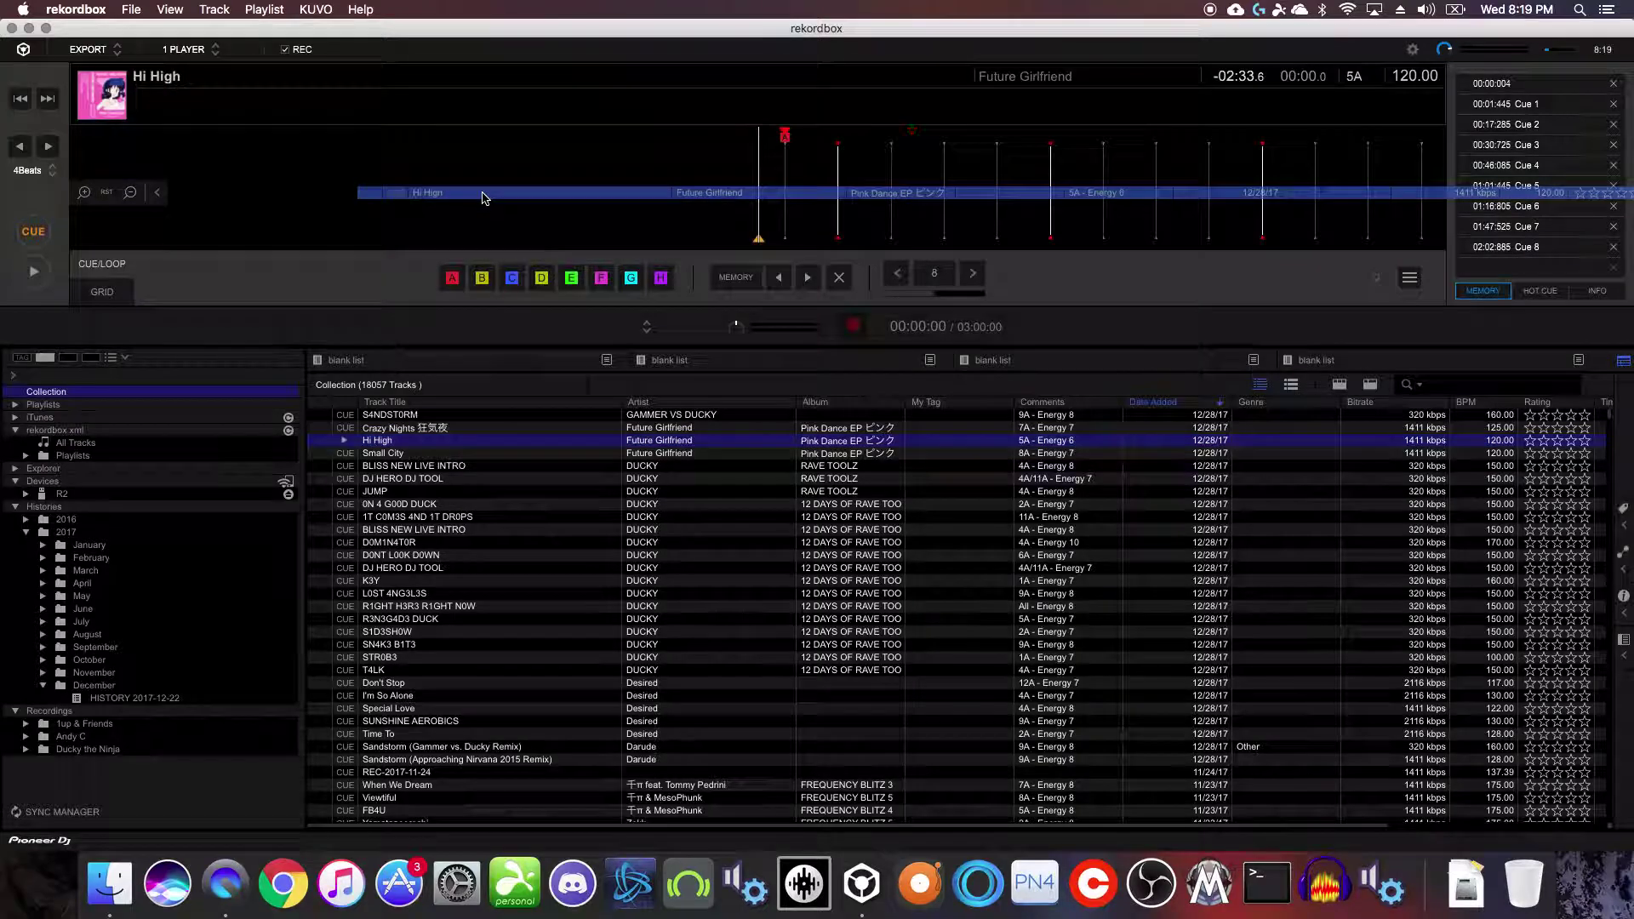
Try to load "S4NDST0RM" and the "DJ HERO DJ TOOL" track from the 12 DAYS OF RAVE TOO album into the player
{"action": "double_click", "coordinate": [574, 416]}
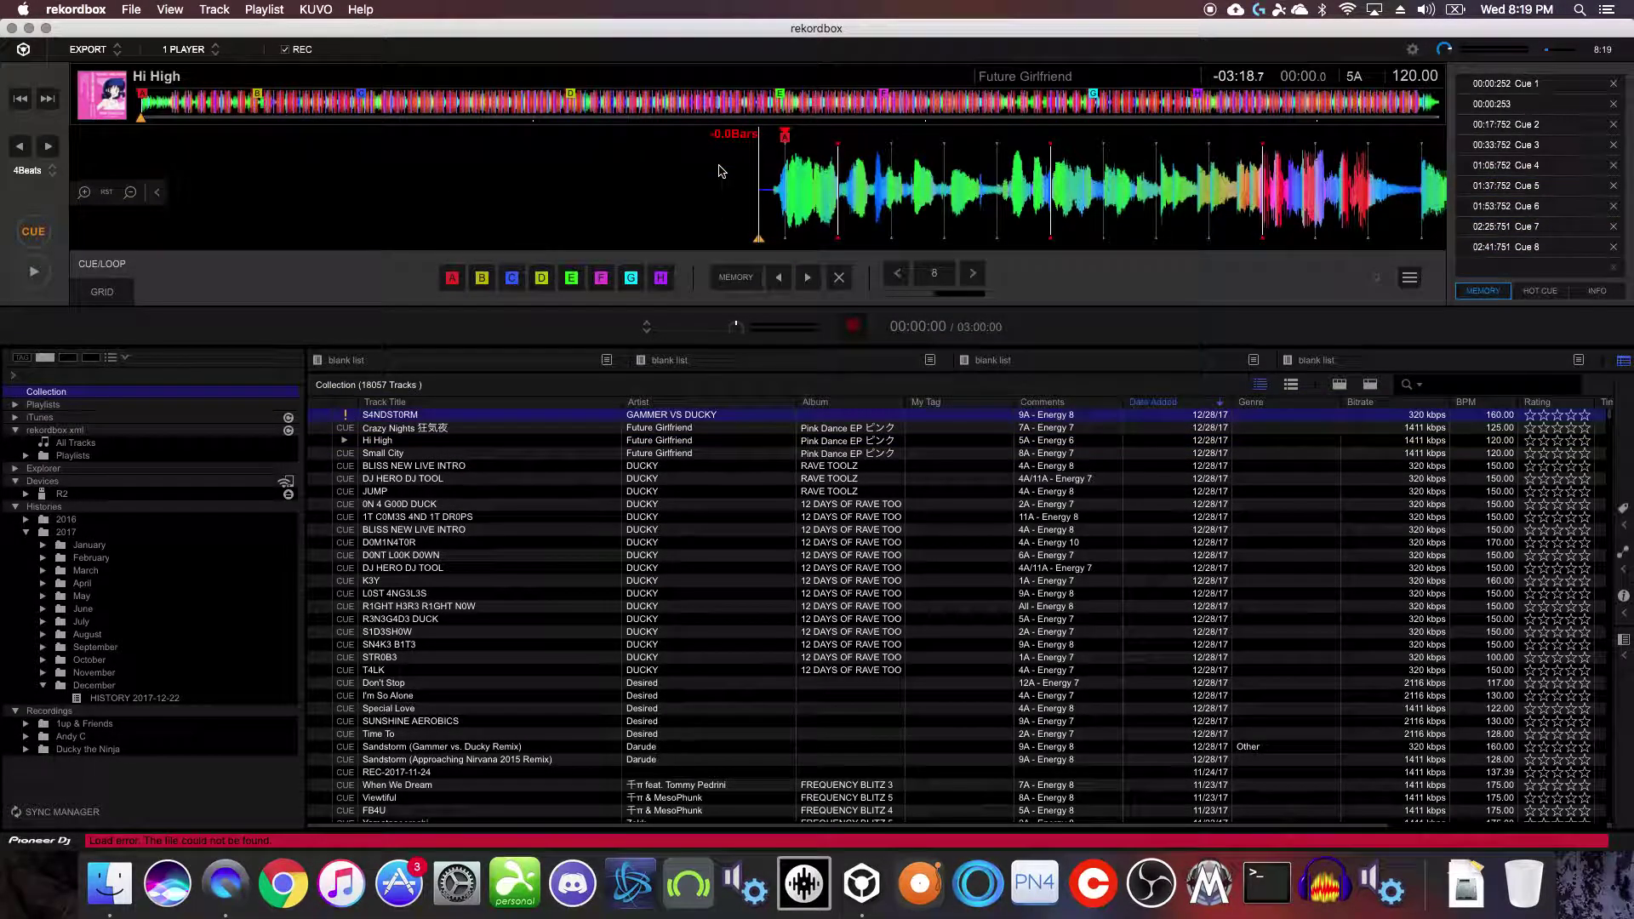
{"action": "left_click_drag", "start_coordinate": [436, 568], "coordinate": [356, 545]}
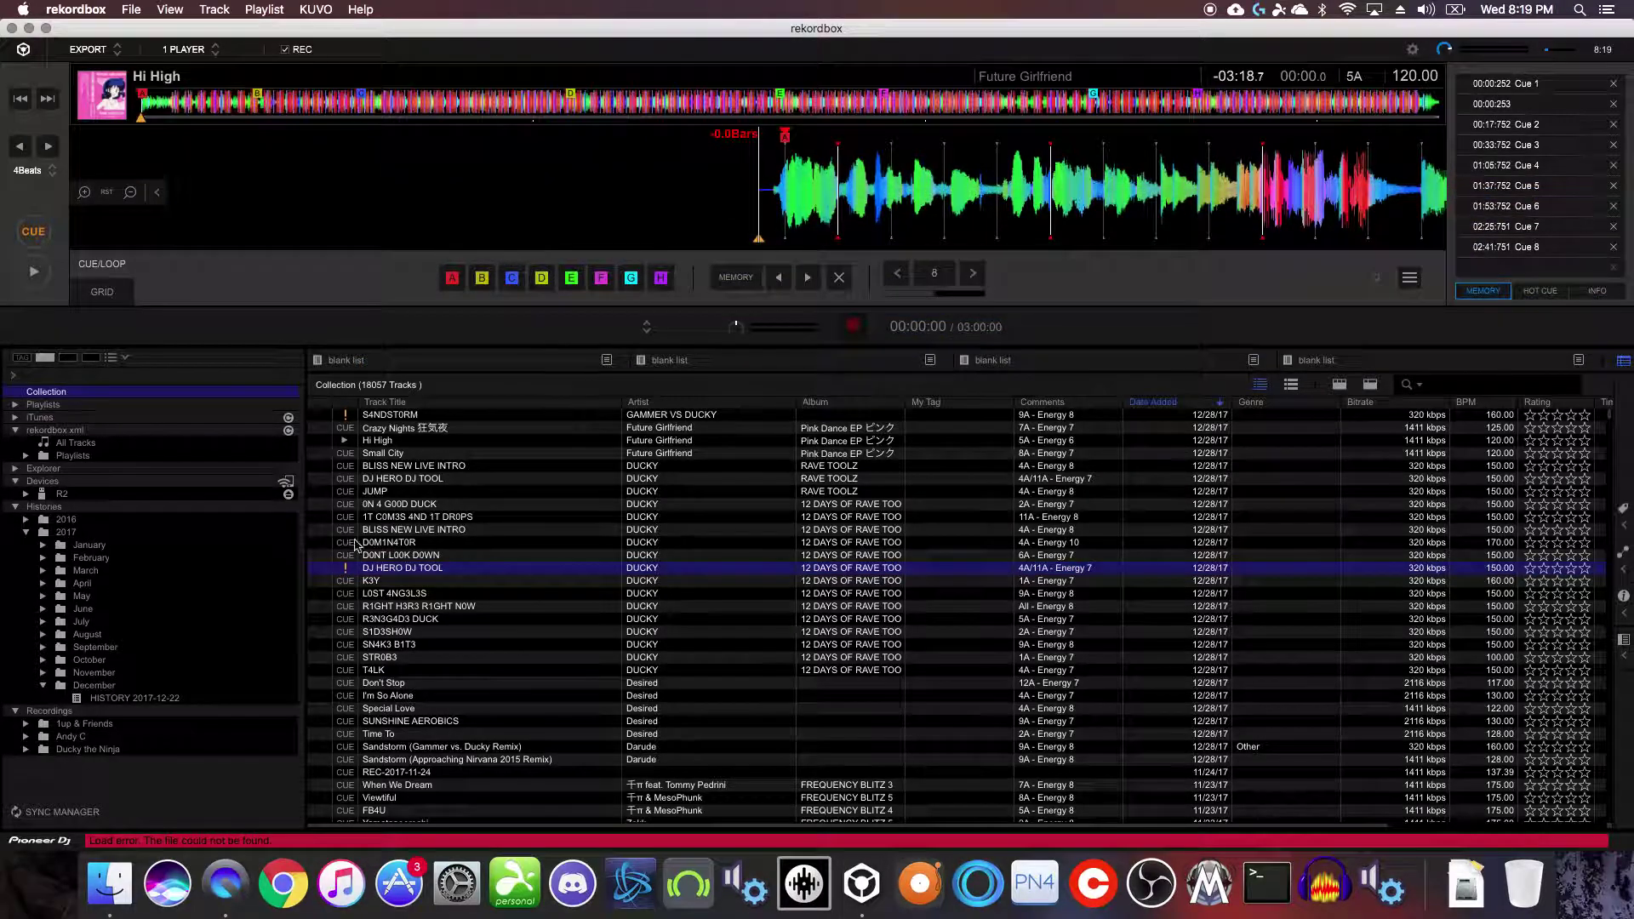
{"action": "left_click", "coordinate": [399, 419]}
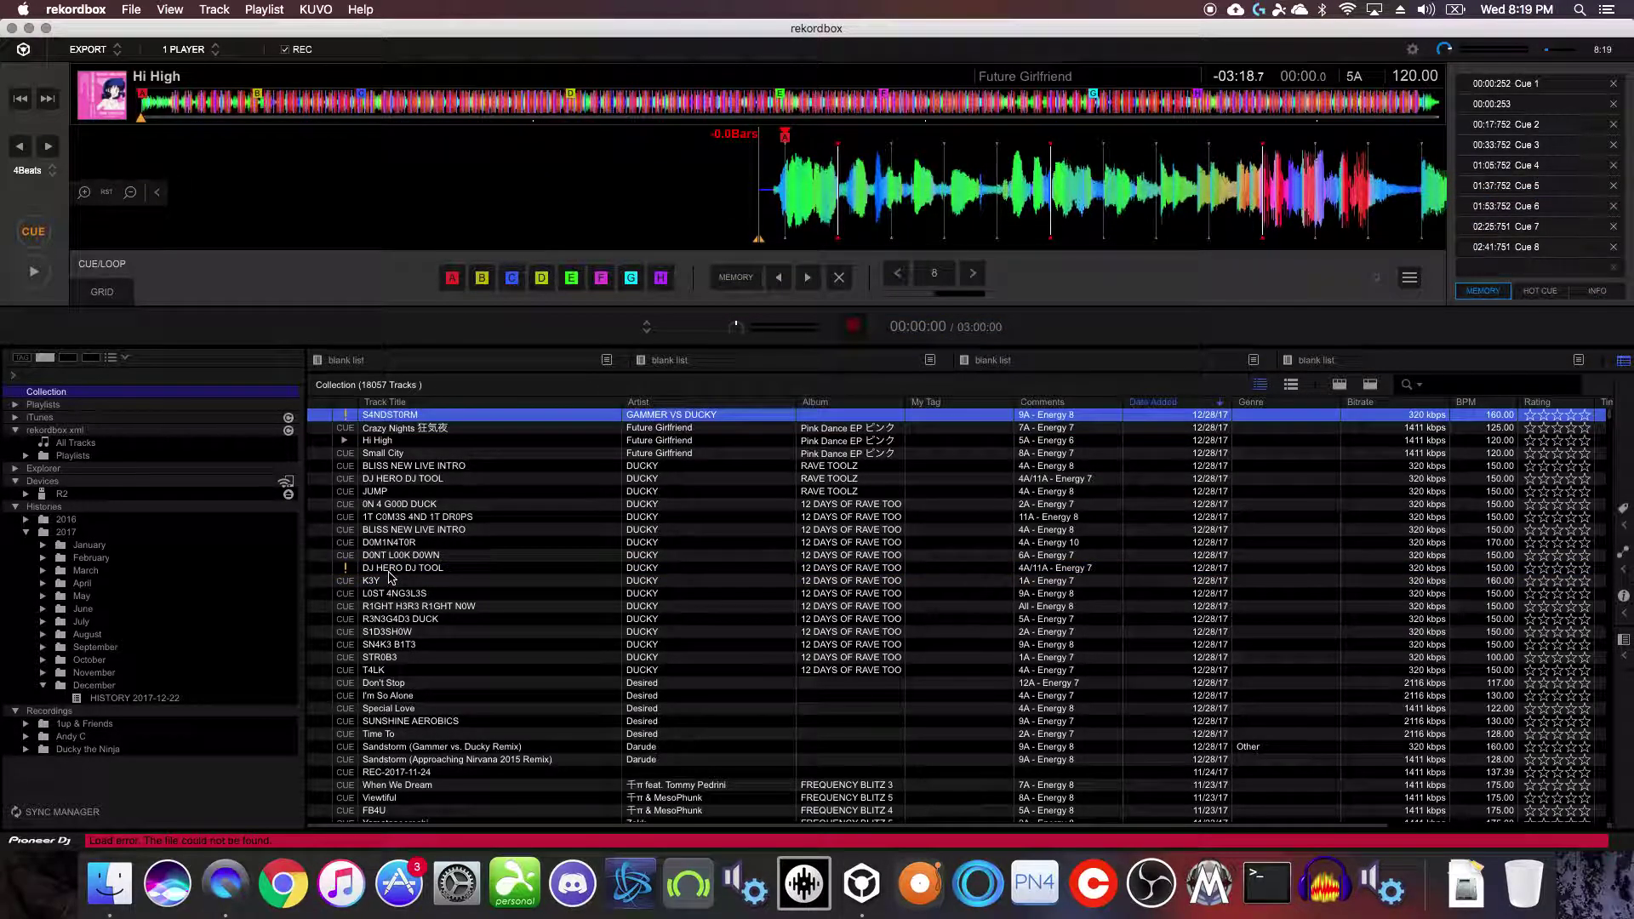
Load "Special Love" and "Sandstorm (Gammer vs. Ducky Remix)" into the player and view the latter's hot cue list
{"action": "scroll", "coordinate": [395, 583], "scroll_direction": "down", "scroll_amount": 3}
{"action": "scroll", "coordinate": [409, 592], "scroll_direction": "down", "scroll_amount": 2}
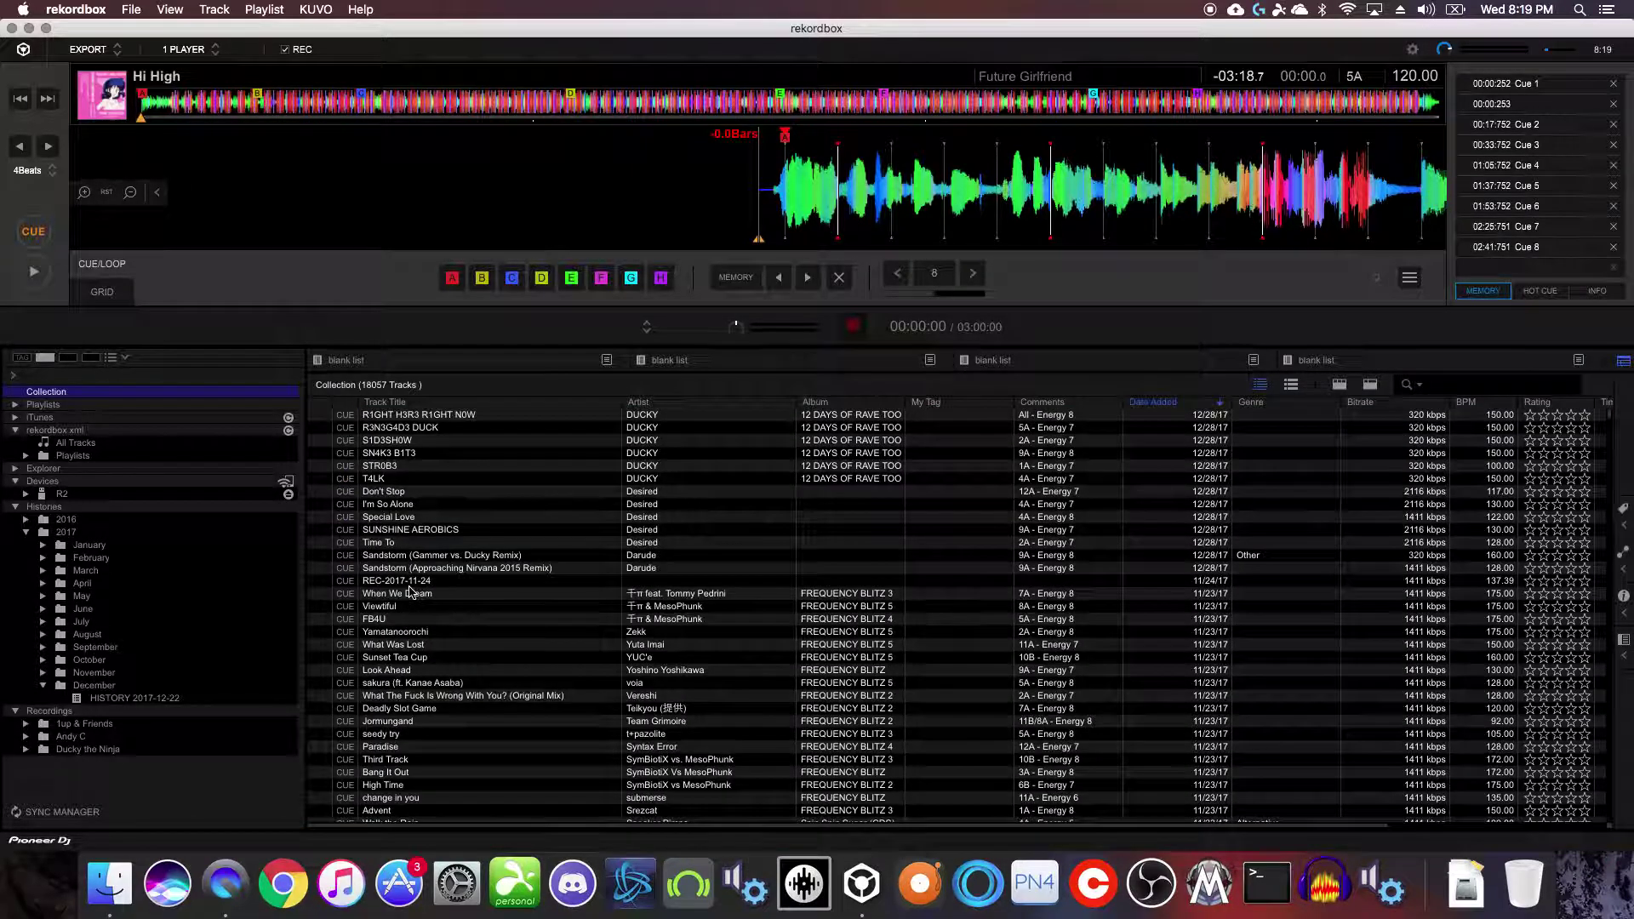
{"action": "scroll", "coordinate": [412, 545], "scroll_direction": "up", "scroll_amount": 3}
{"action": "left_click_drag", "start_coordinate": [398, 624], "coordinate": [500, 199]}
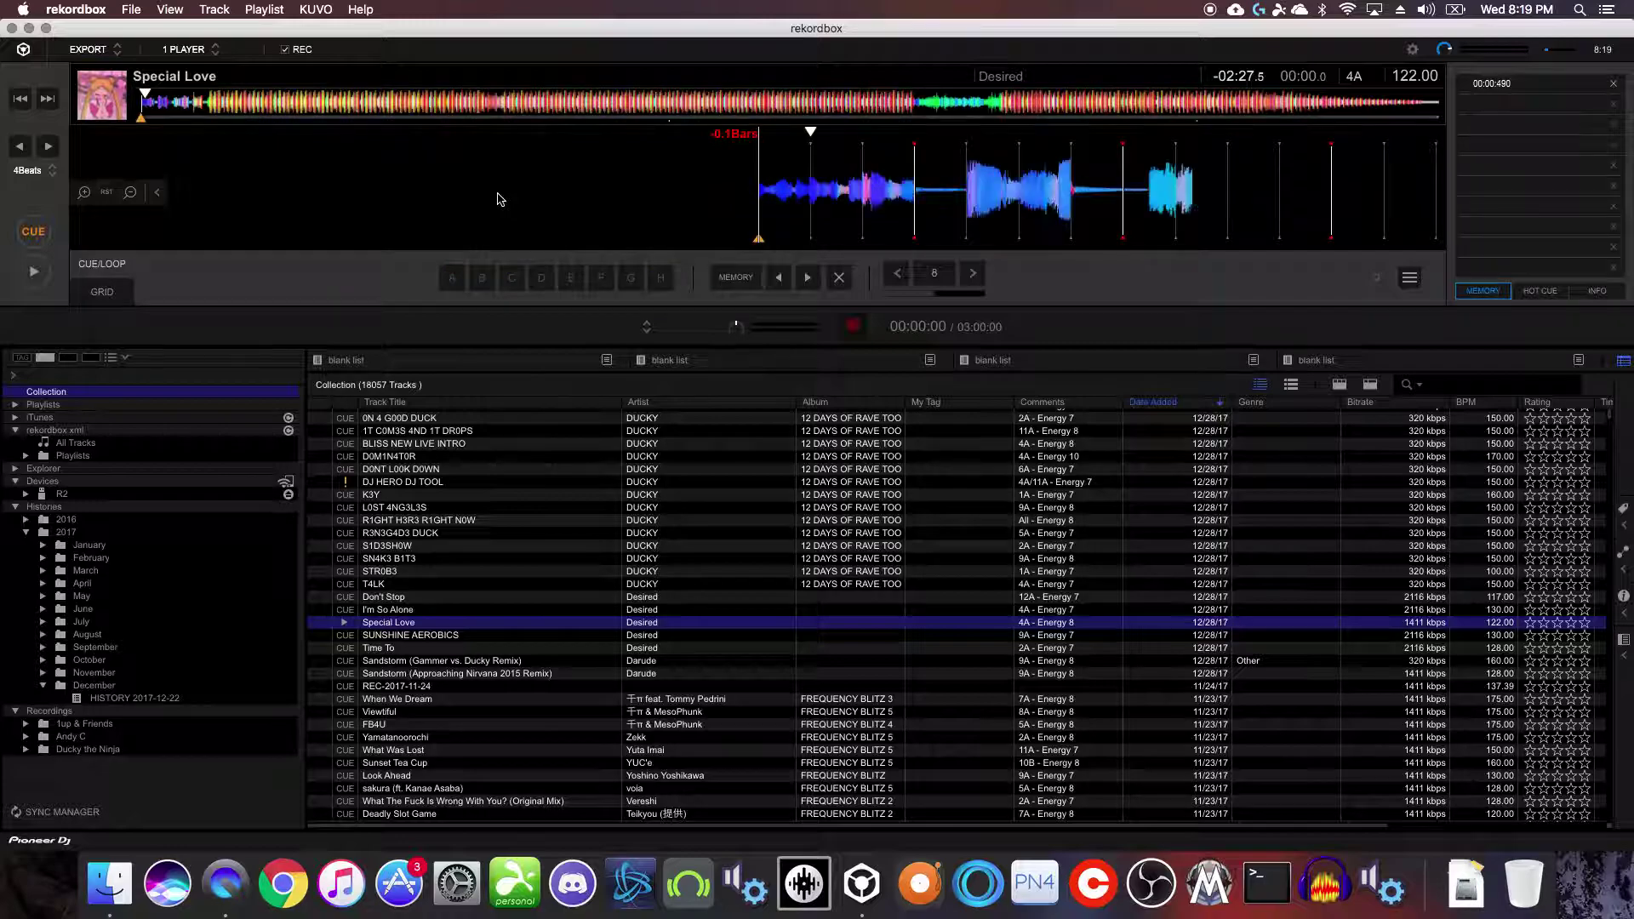
{"action": "left_click_drag", "start_coordinate": [436, 661], "coordinate": [488, 200]}
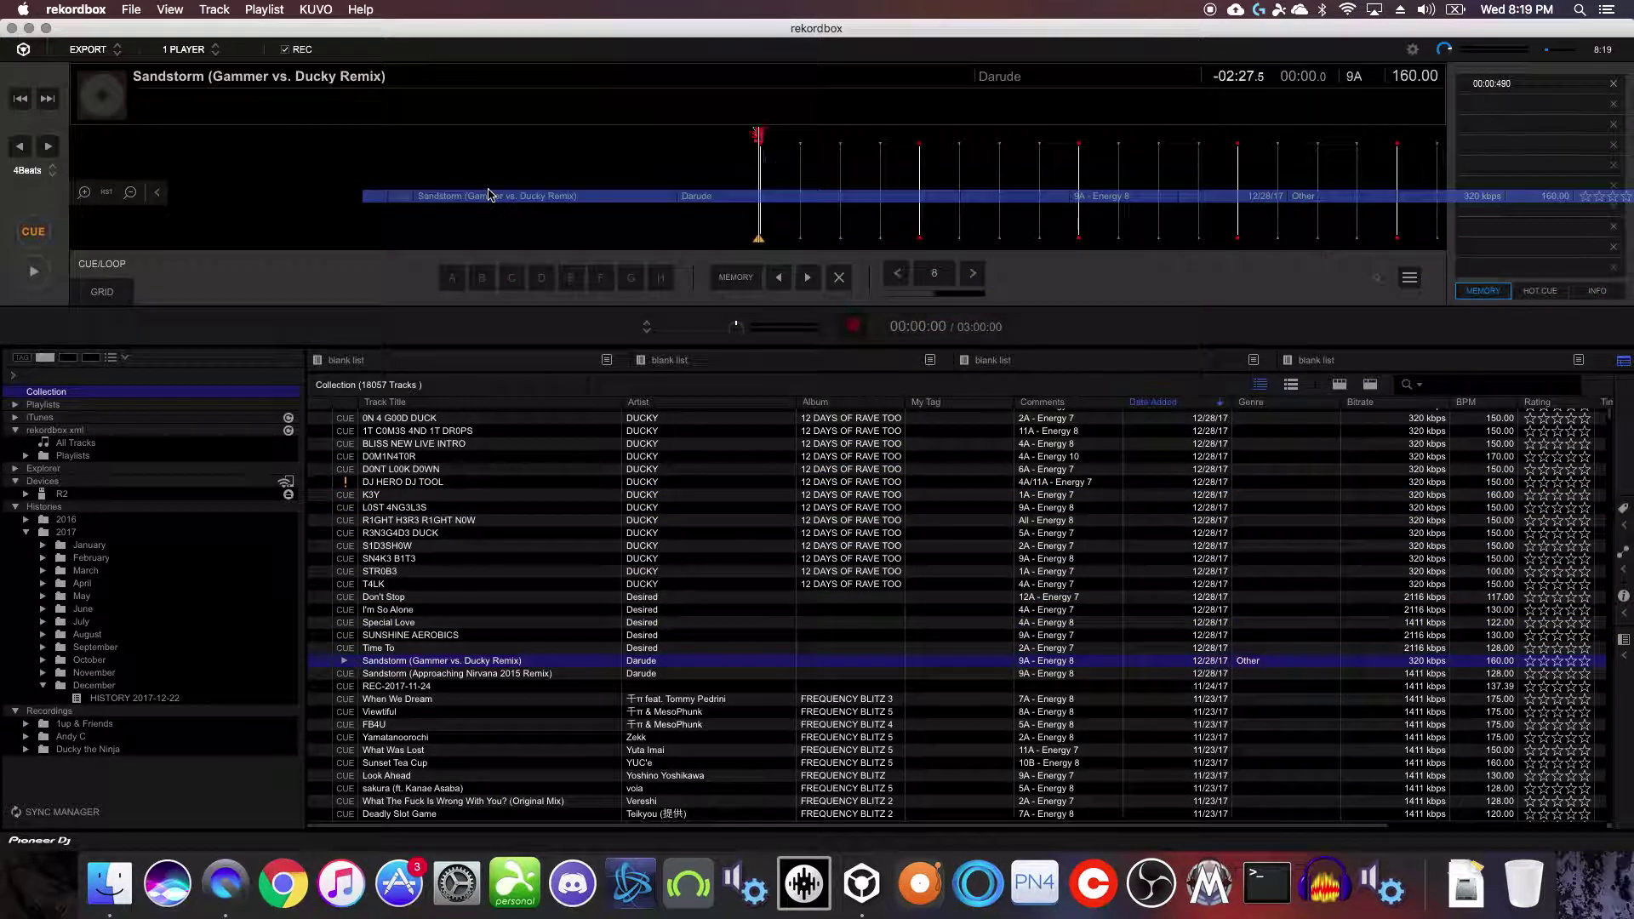
{"action": "left_click", "coordinate": [1538, 291]}
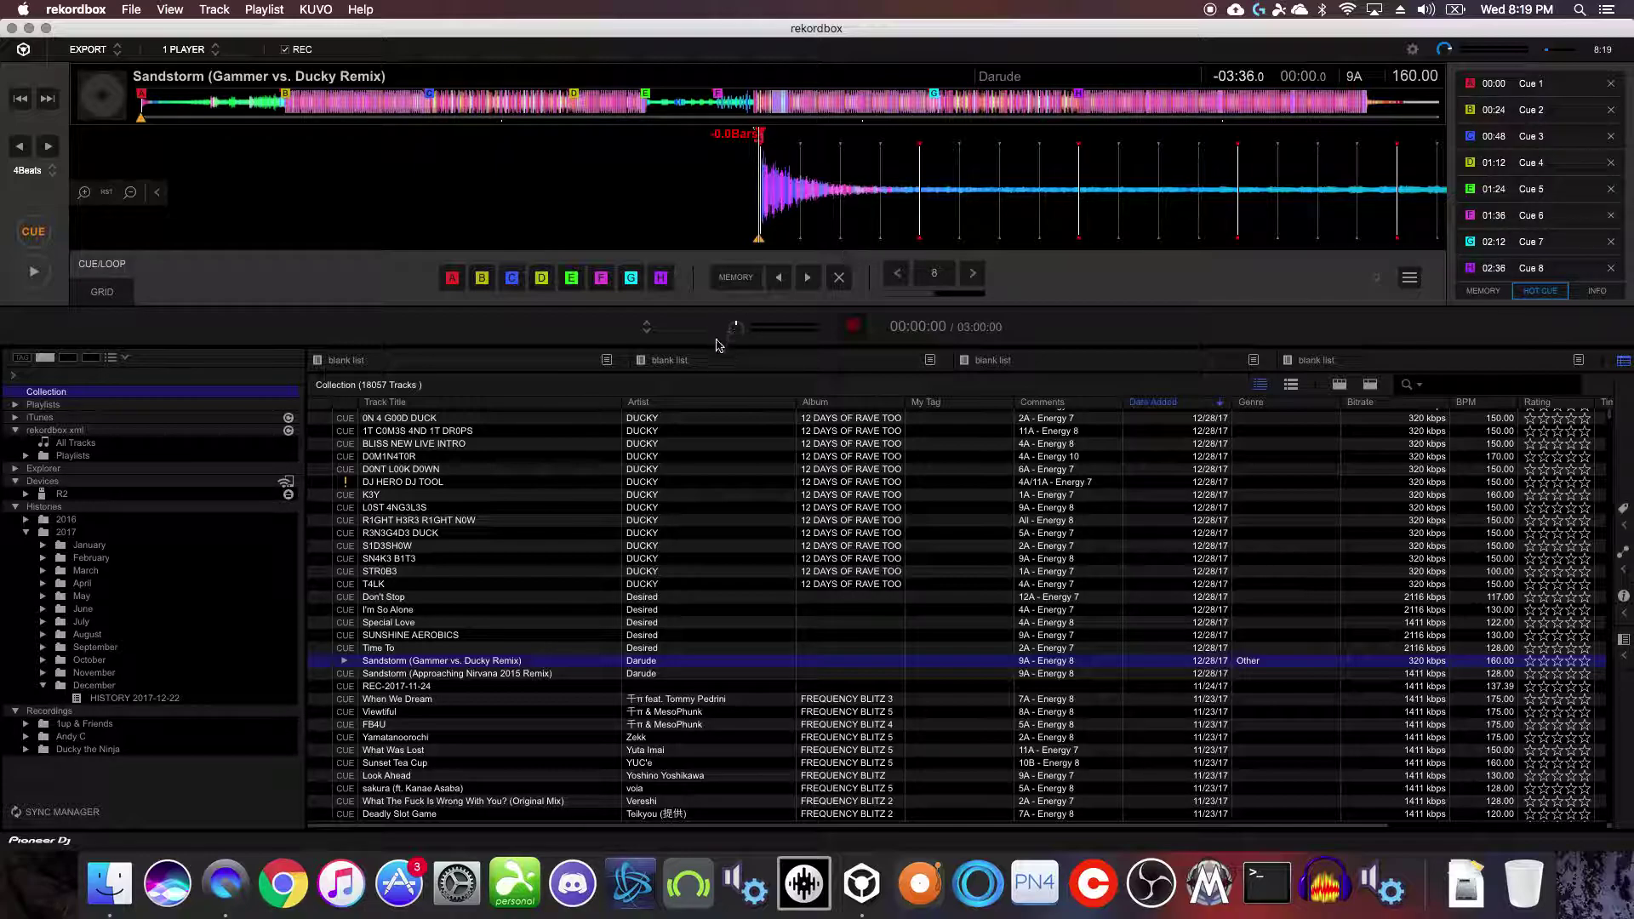
Load "When We Dream", "Sunset Tea Cup" and "Nightmare" into the player to check their hot cue lists
{"action": "scroll", "coordinate": [440, 698], "scroll_direction": "down", "scroll_amount": 1}
{"action": "left_click", "coordinate": [440, 712]}
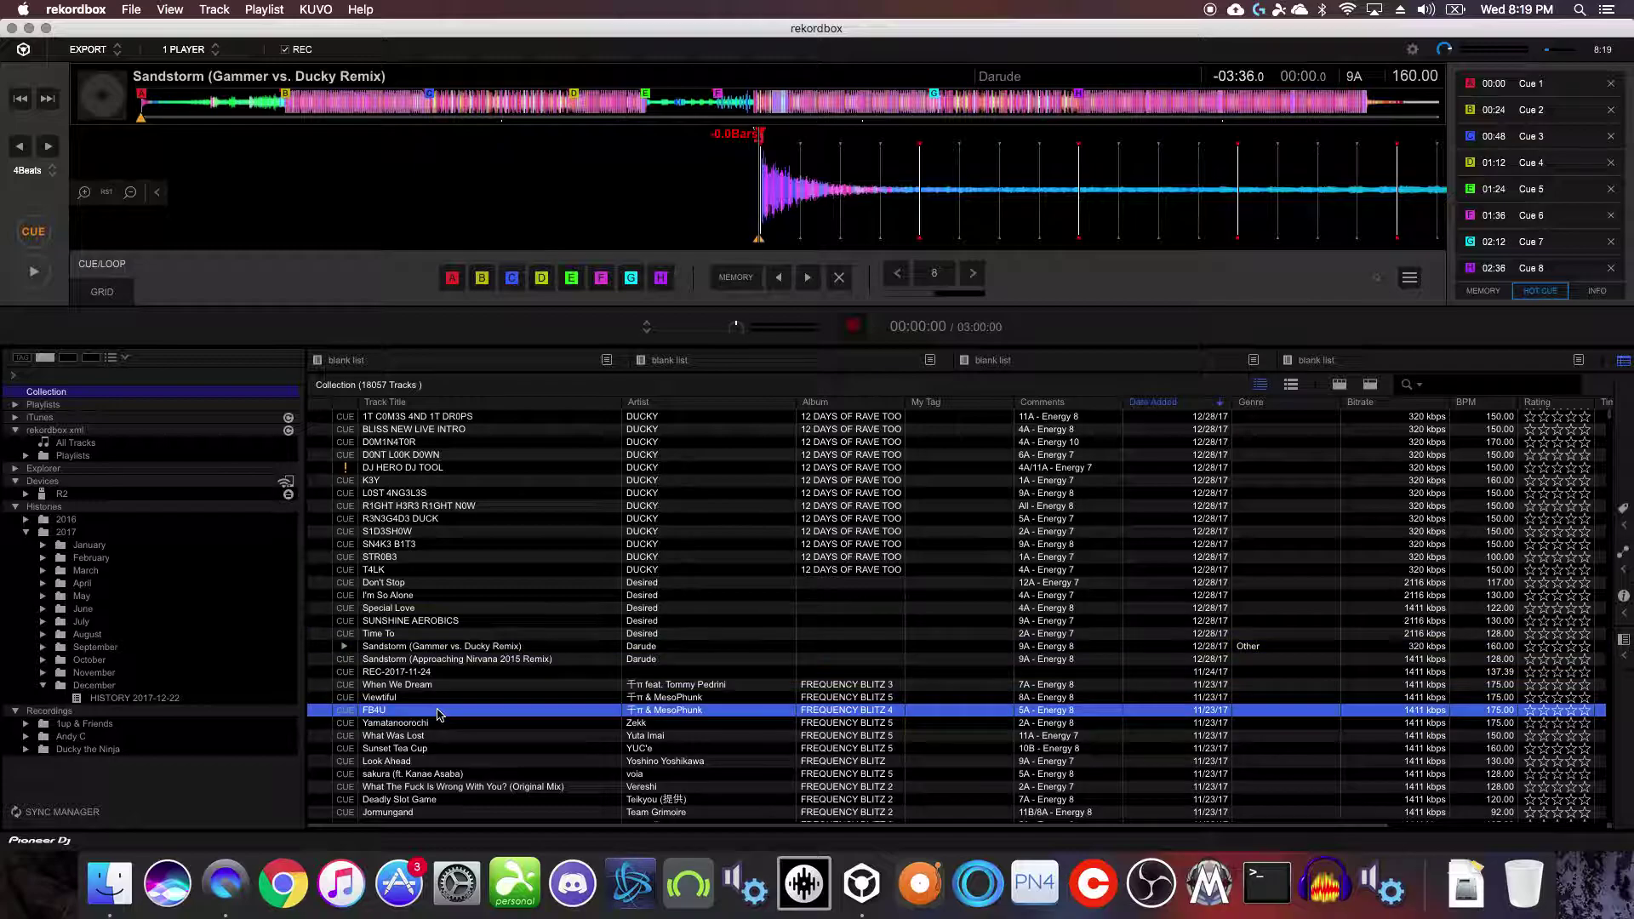
{"action": "left_click", "coordinate": [440, 698]}
{"action": "double_click", "coordinate": [439, 686]}
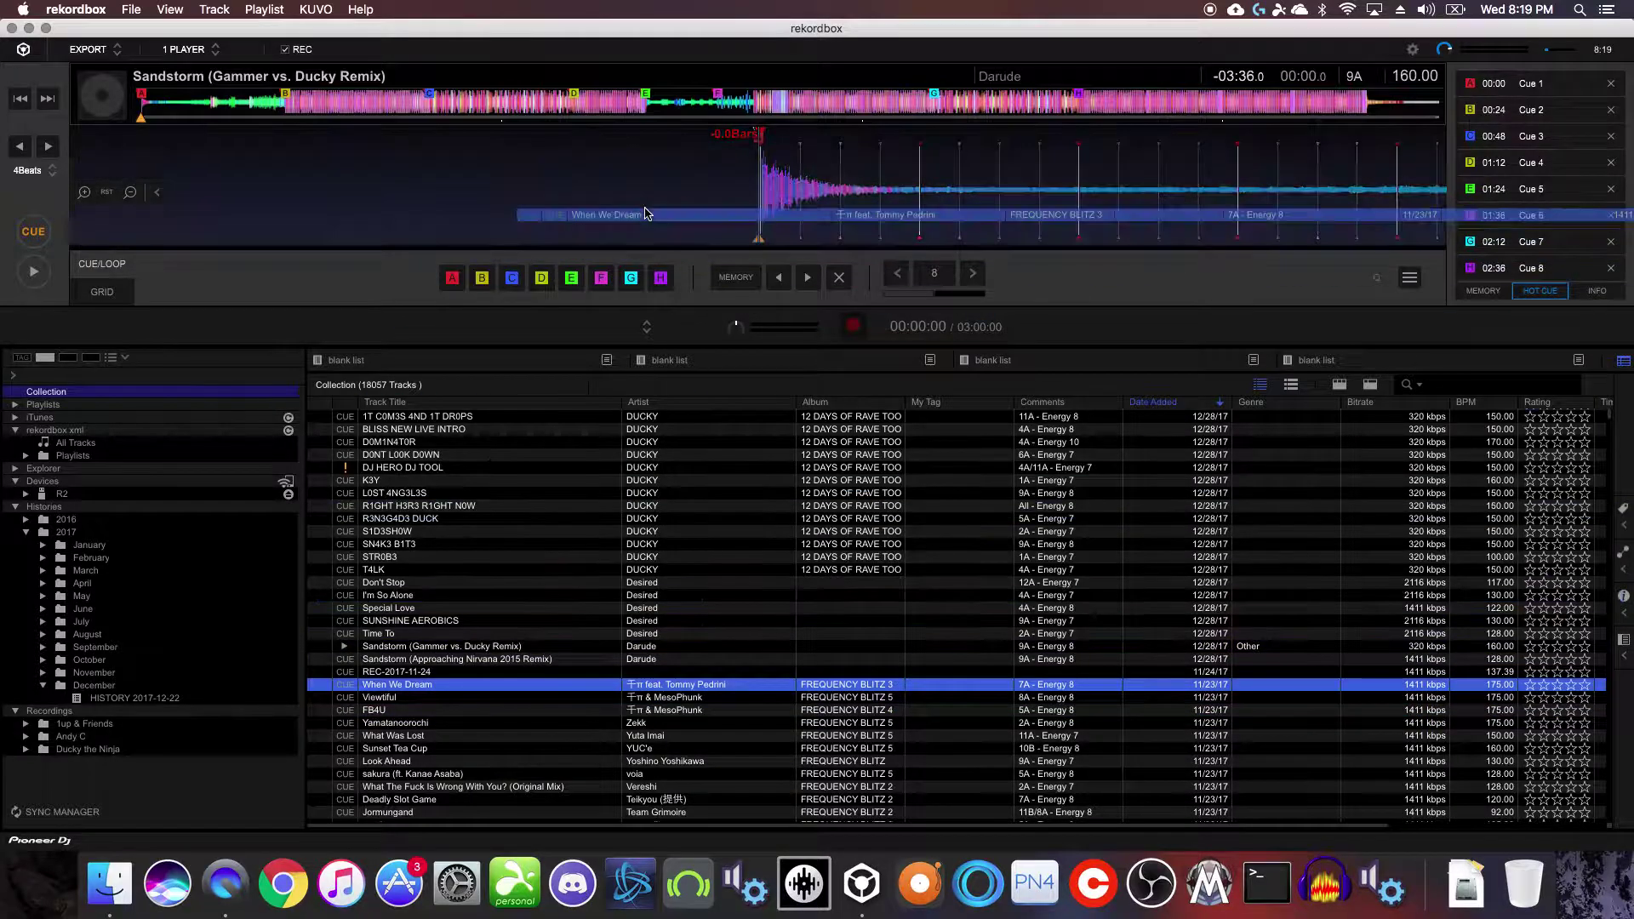
{"action": "double_click", "coordinate": [460, 748]}
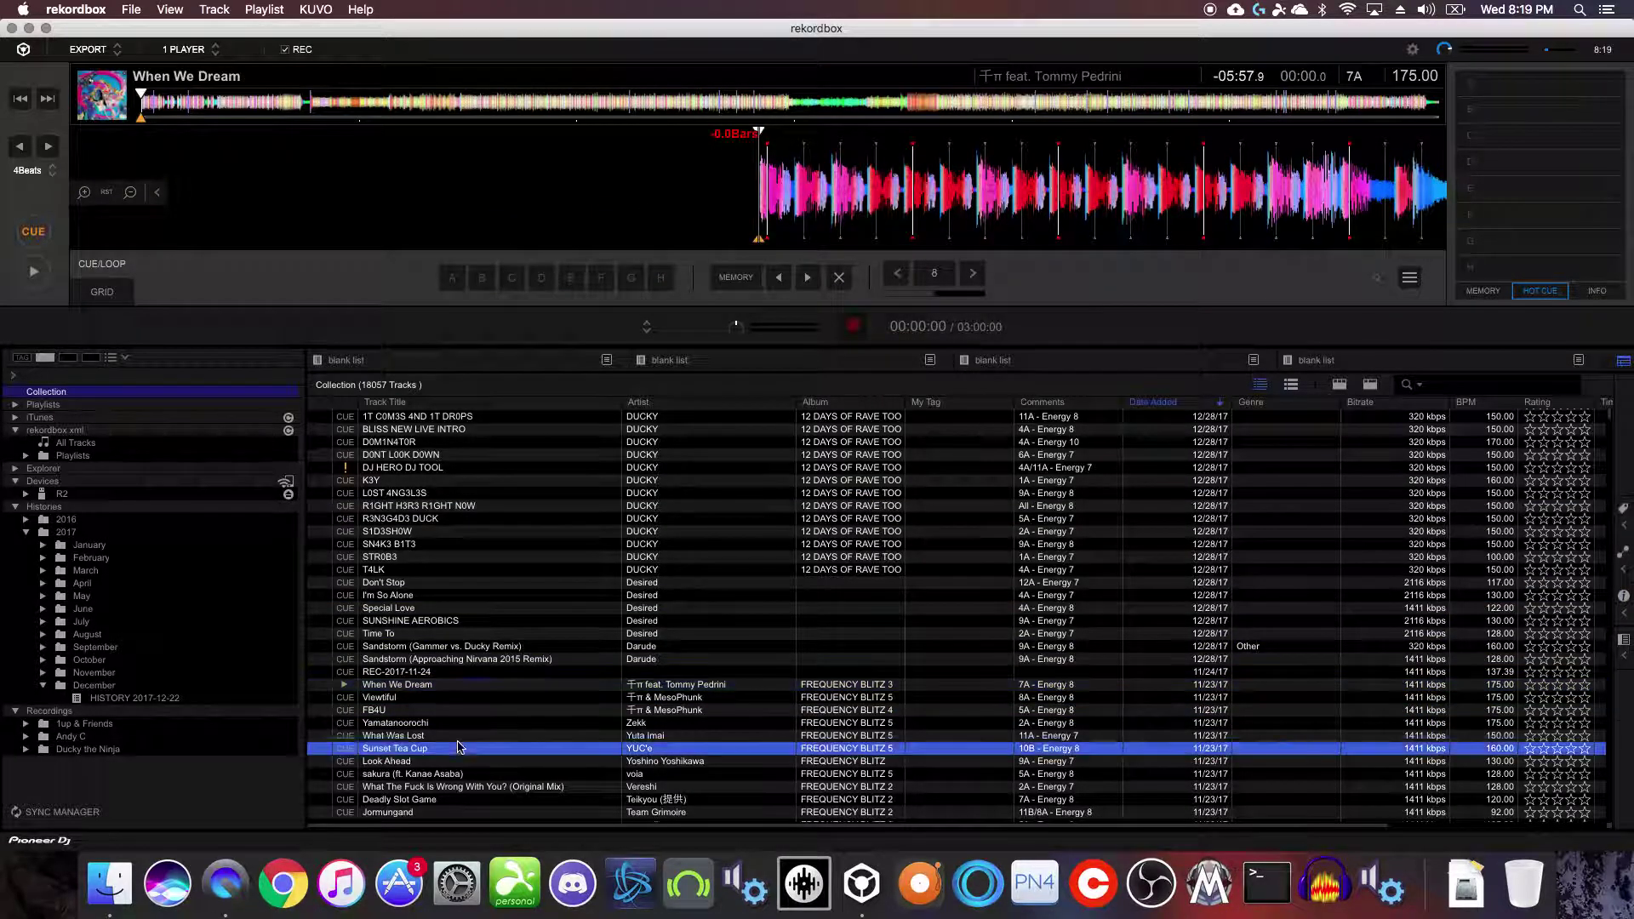
{"action": "scroll", "coordinate": [657, 703], "scroll_direction": "down", "scroll_amount": 5}
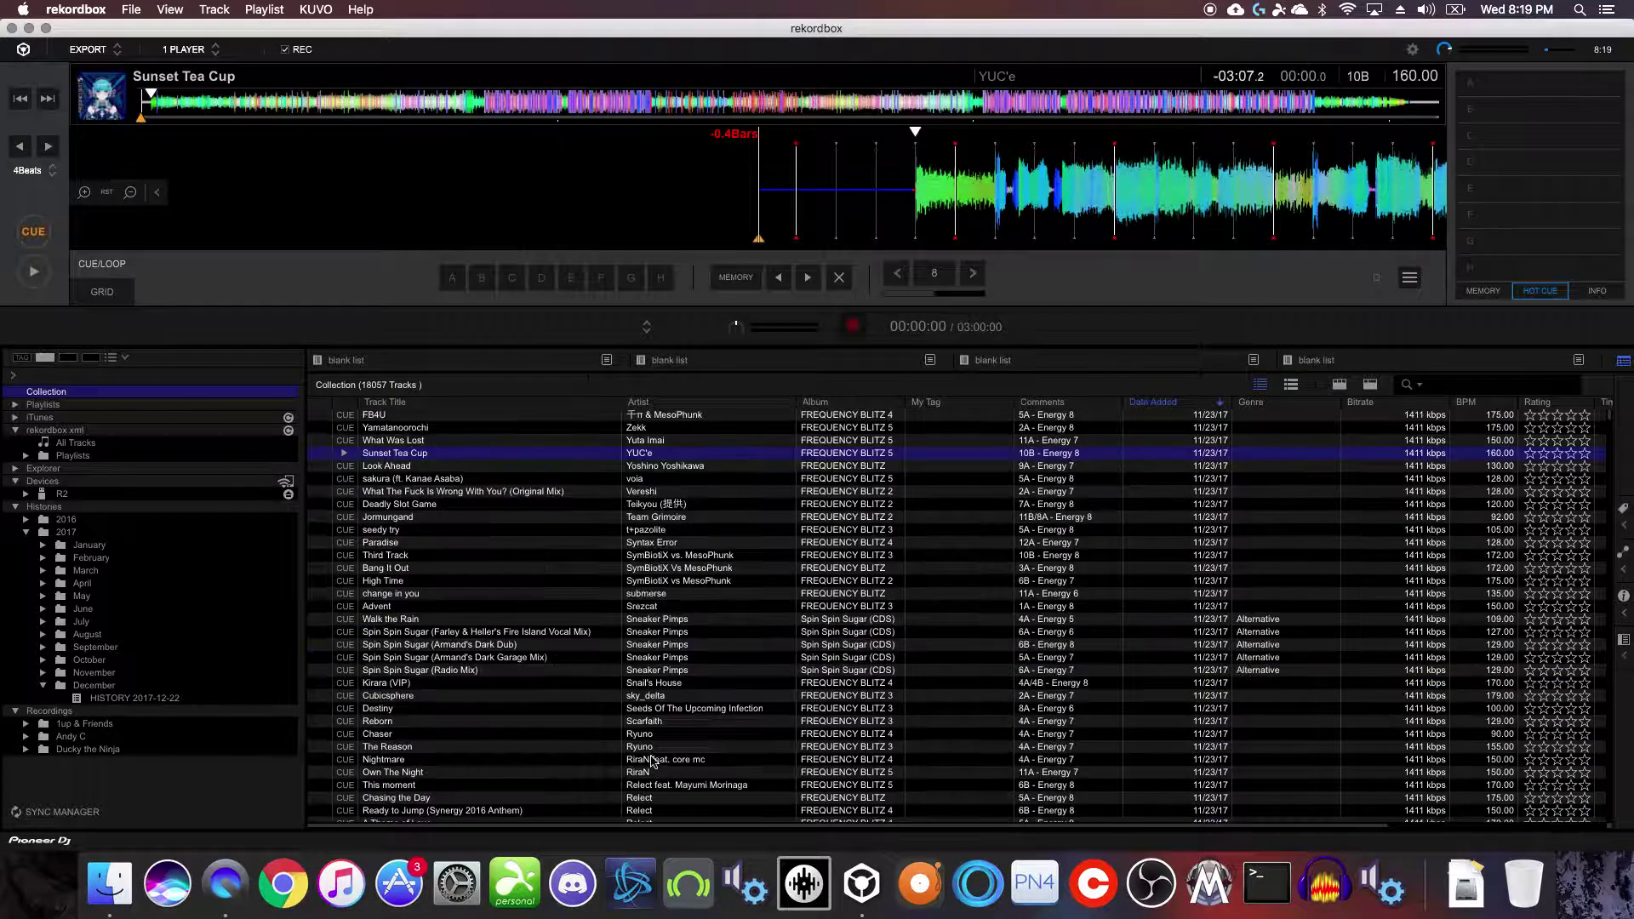
{"action": "left_click_drag", "start_coordinate": [553, 759], "coordinate": [597, 179]}
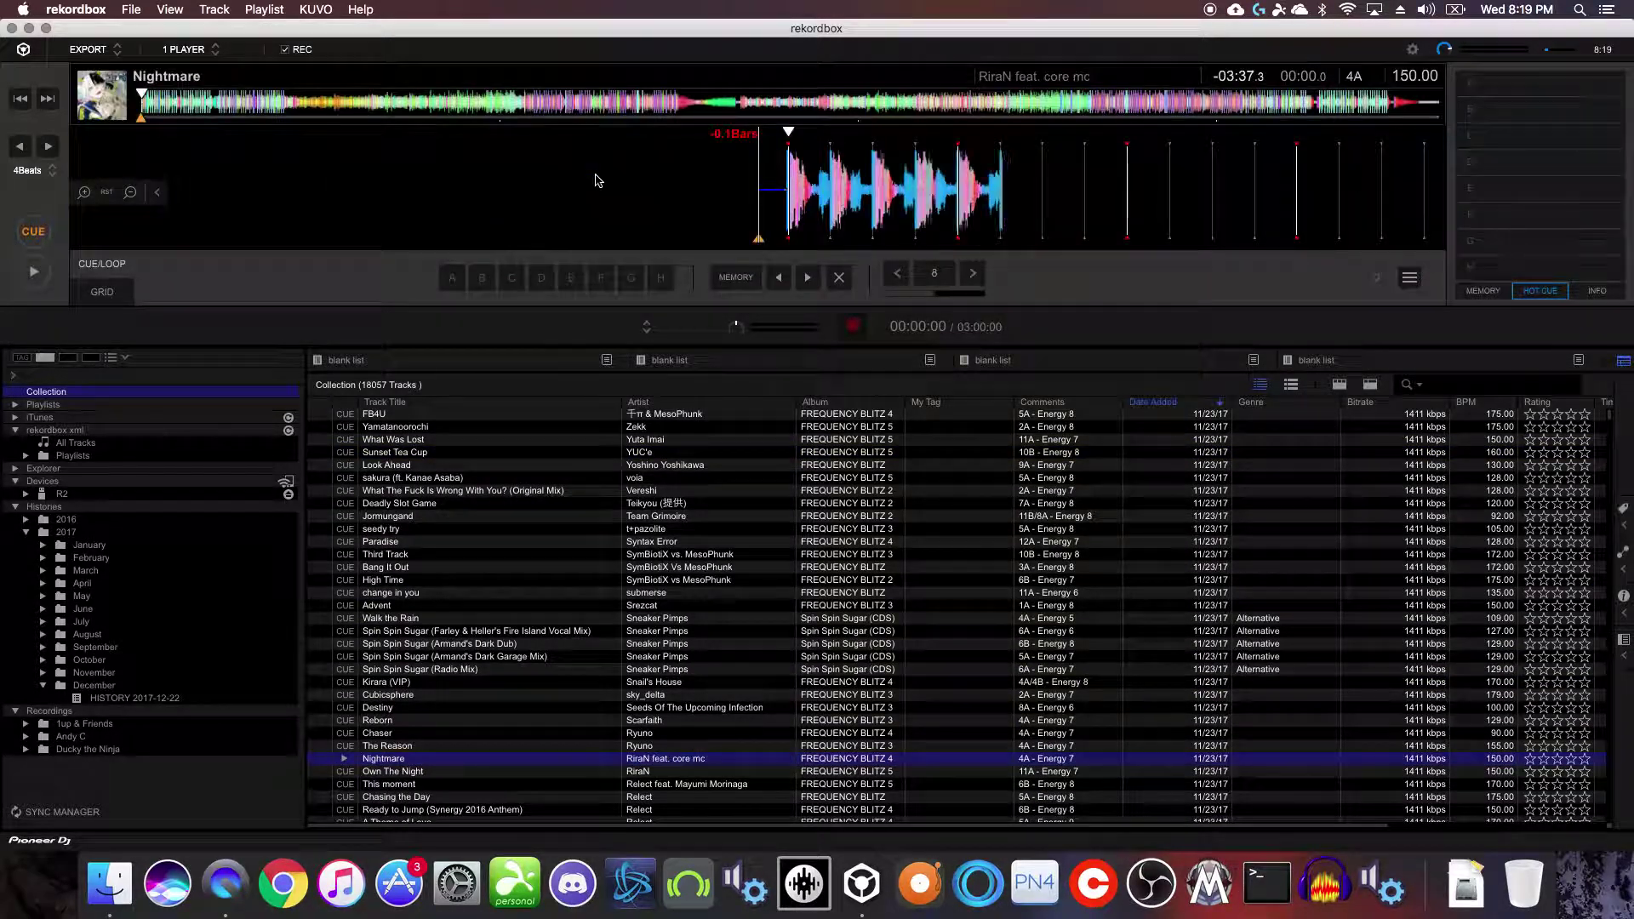
Load "SUNSHINE AEROBICS" and "Hi High" from the Collection into the player and check their memory cue lists
{"action": "scroll", "coordinate": [579, 522], "scroll_direction": "up", "scroll_amount": 5}
{"action": "left_click_drag", "start_coordinate": [575, 587], "coordinate": [617, 201]}
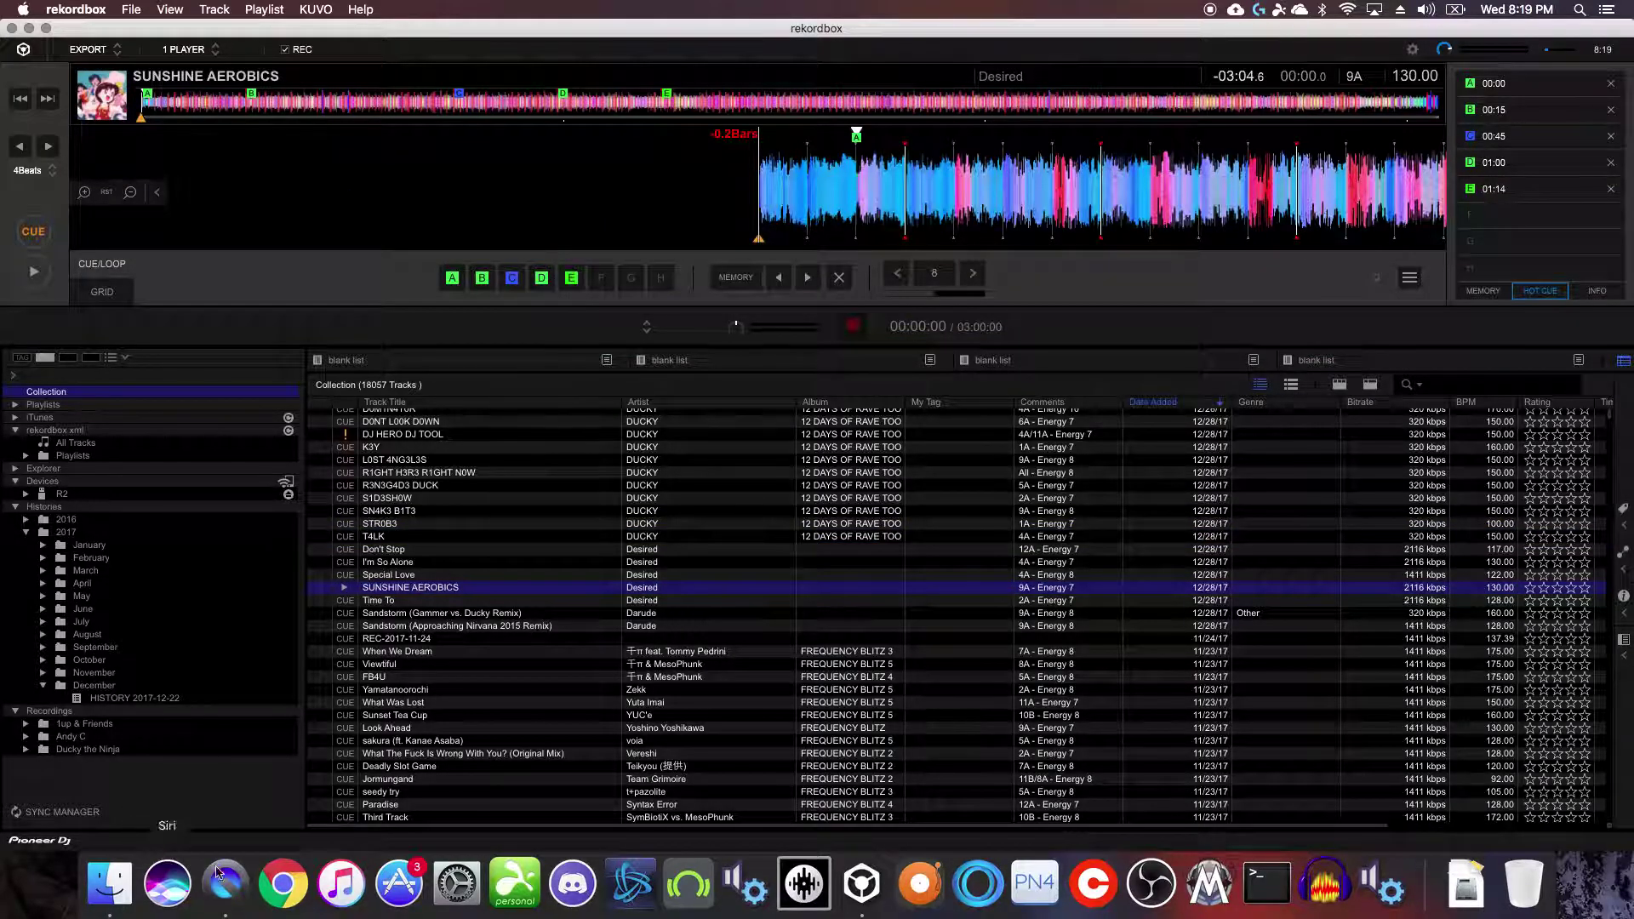
{"action": "left_click", "coordinate": [1483, 291]}
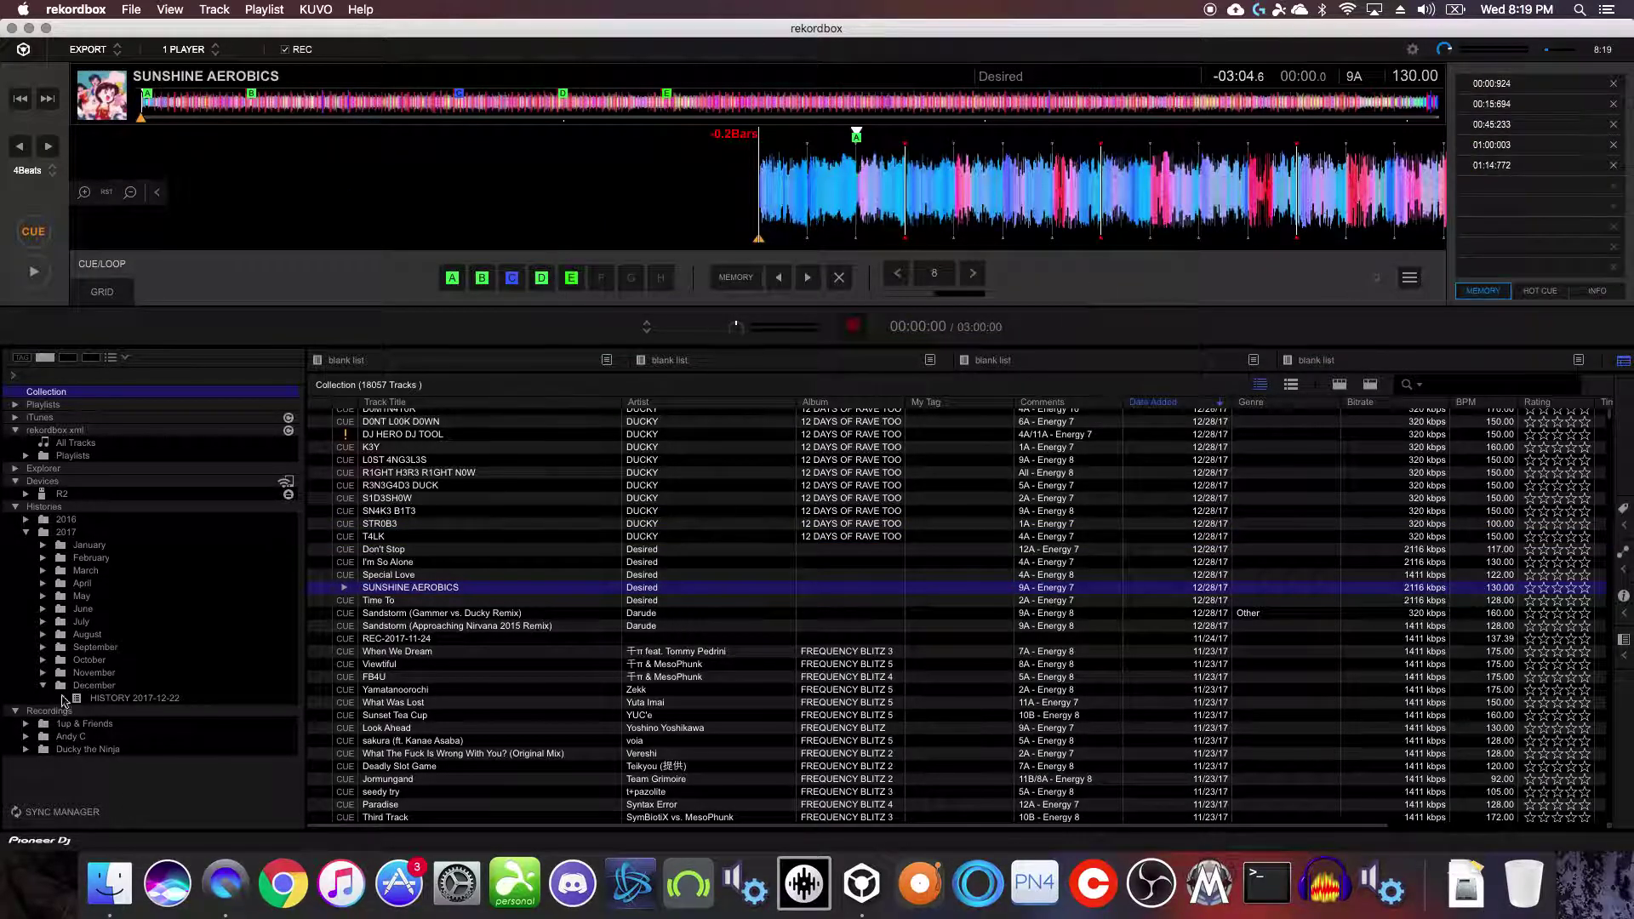
{"action": "scroll", "coordinate": [536, 537], "scroll_direction": "up", "scroll_amount": 5}
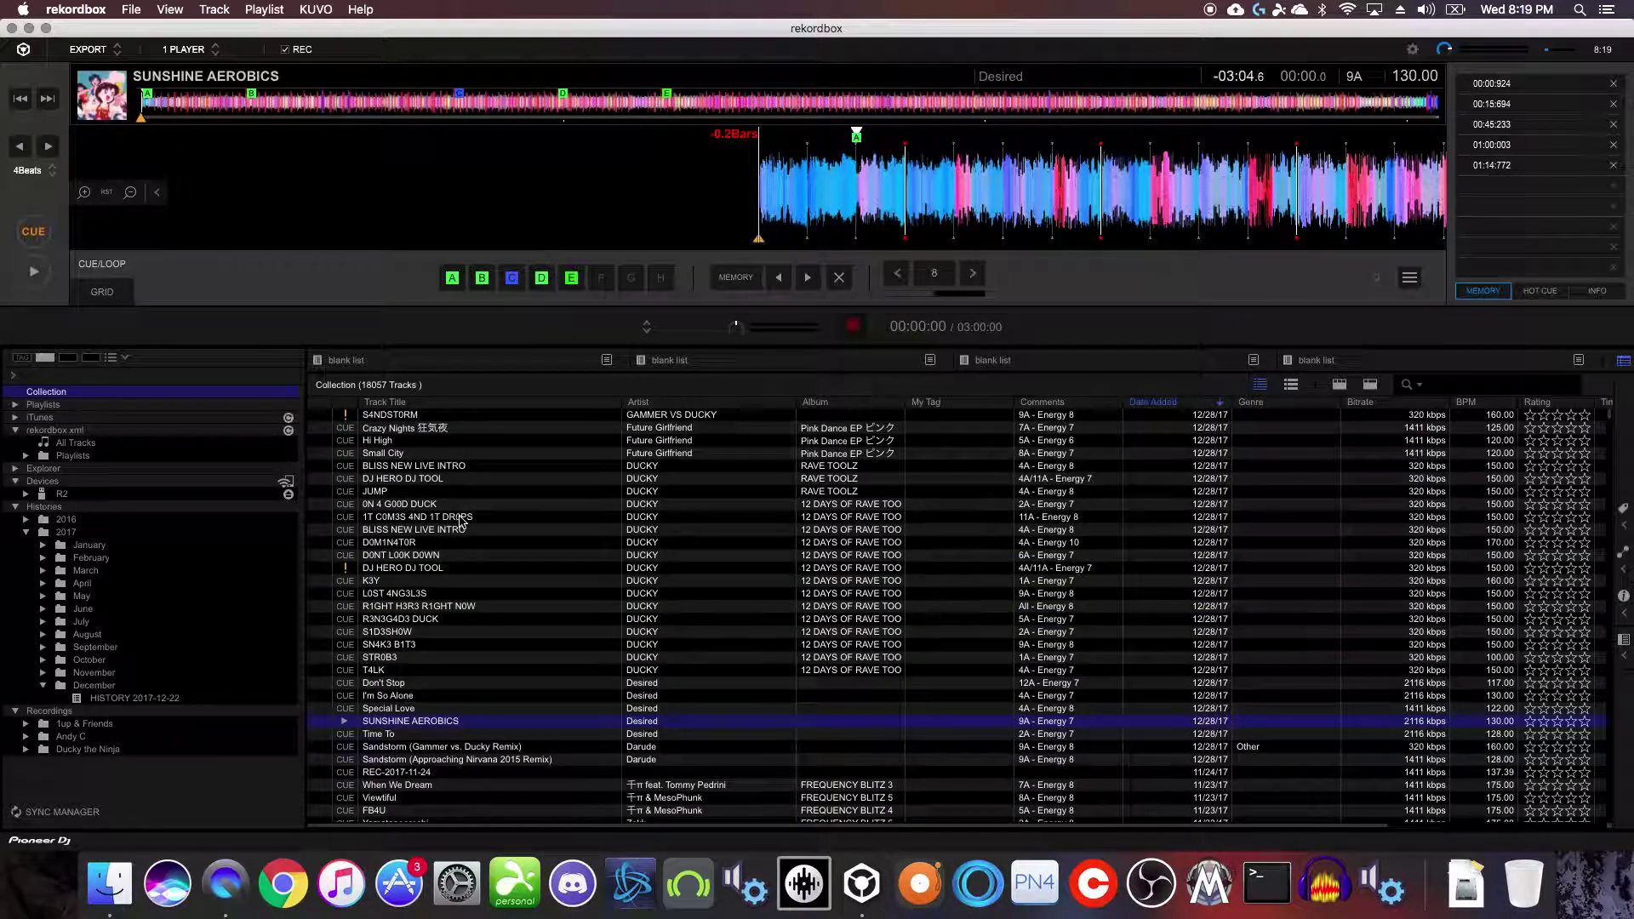
{"action": "double_click", "coordinate": [388, 441]}
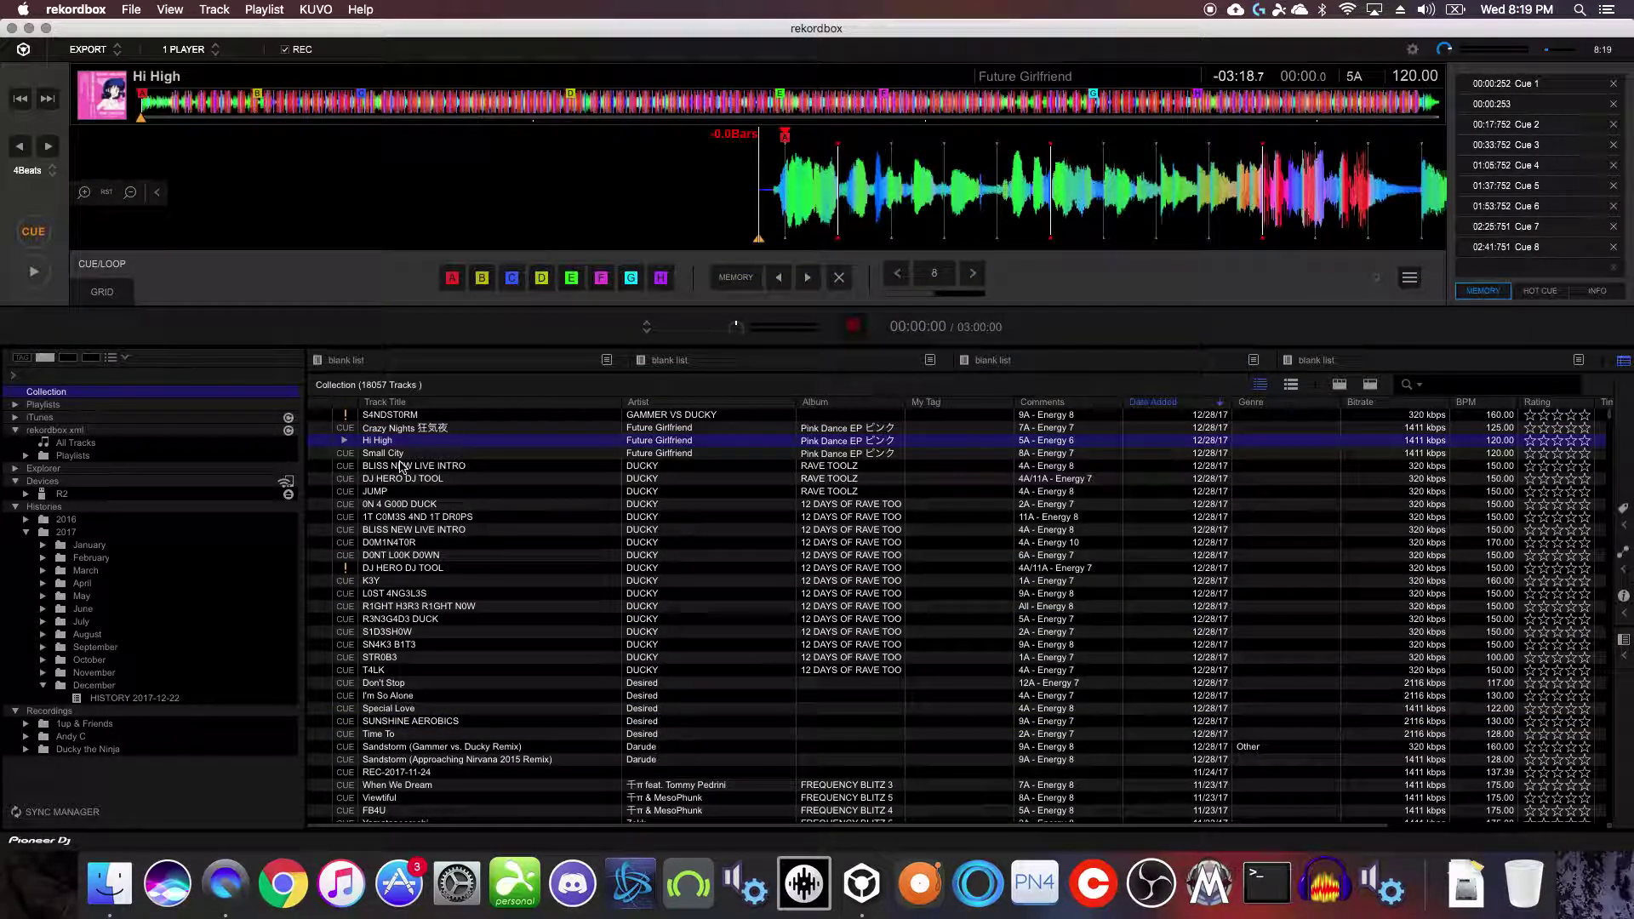
{"action": "left_click", "coordinate": [406, 432]}
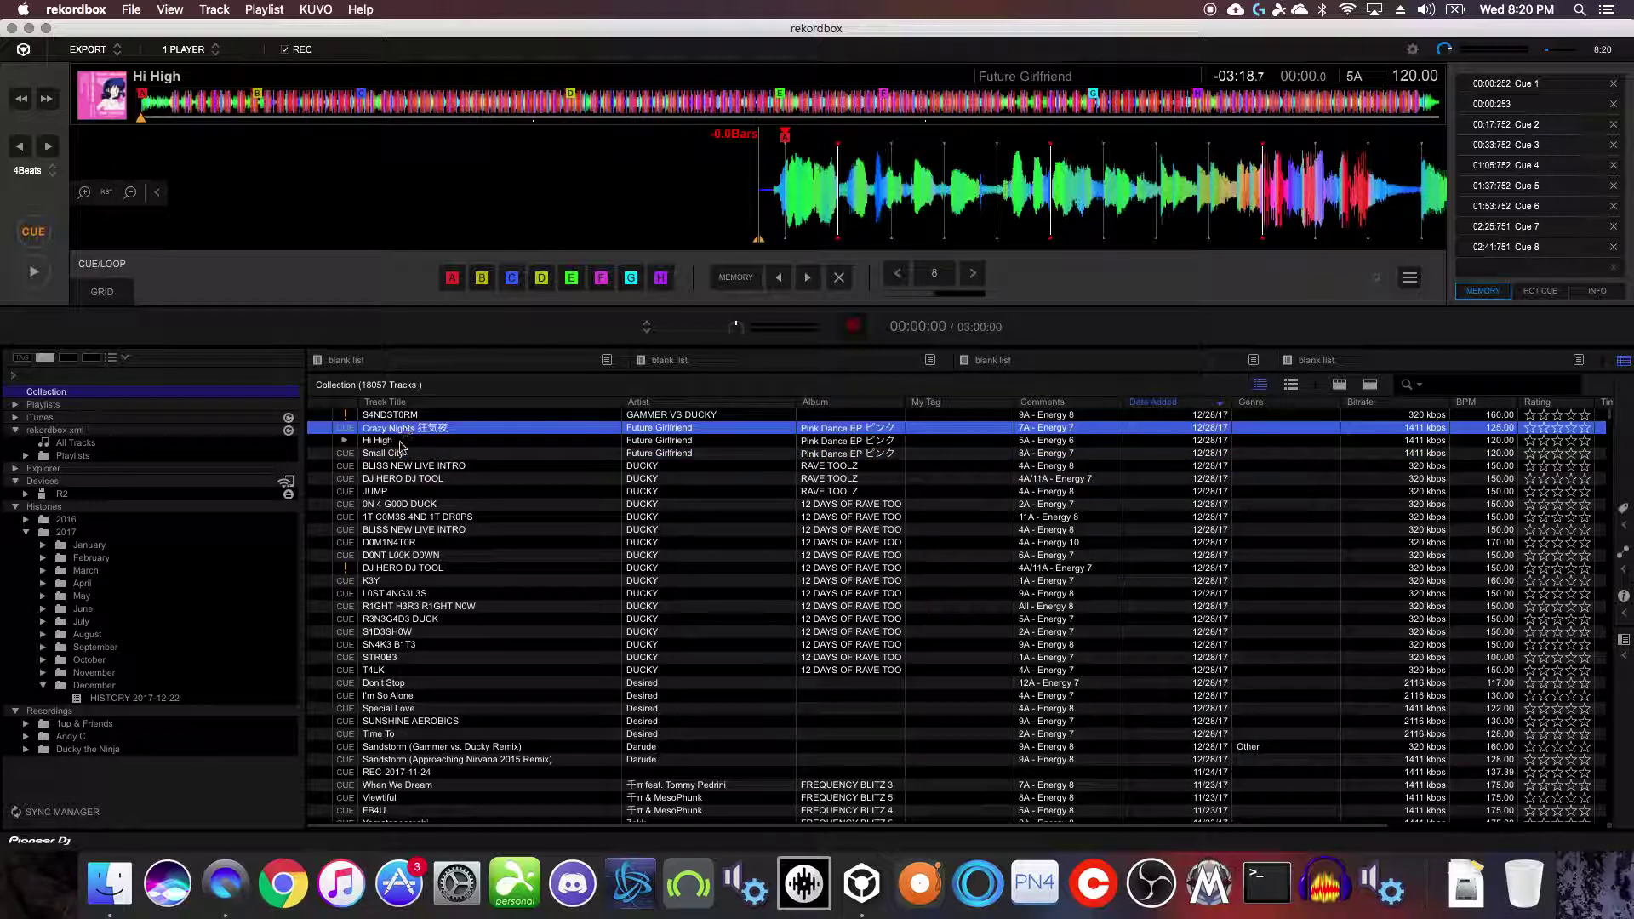
{"action": "left_click", "coordinate": [400, 453]}
{"action": "left_click", "coordinate": [400, 467]}
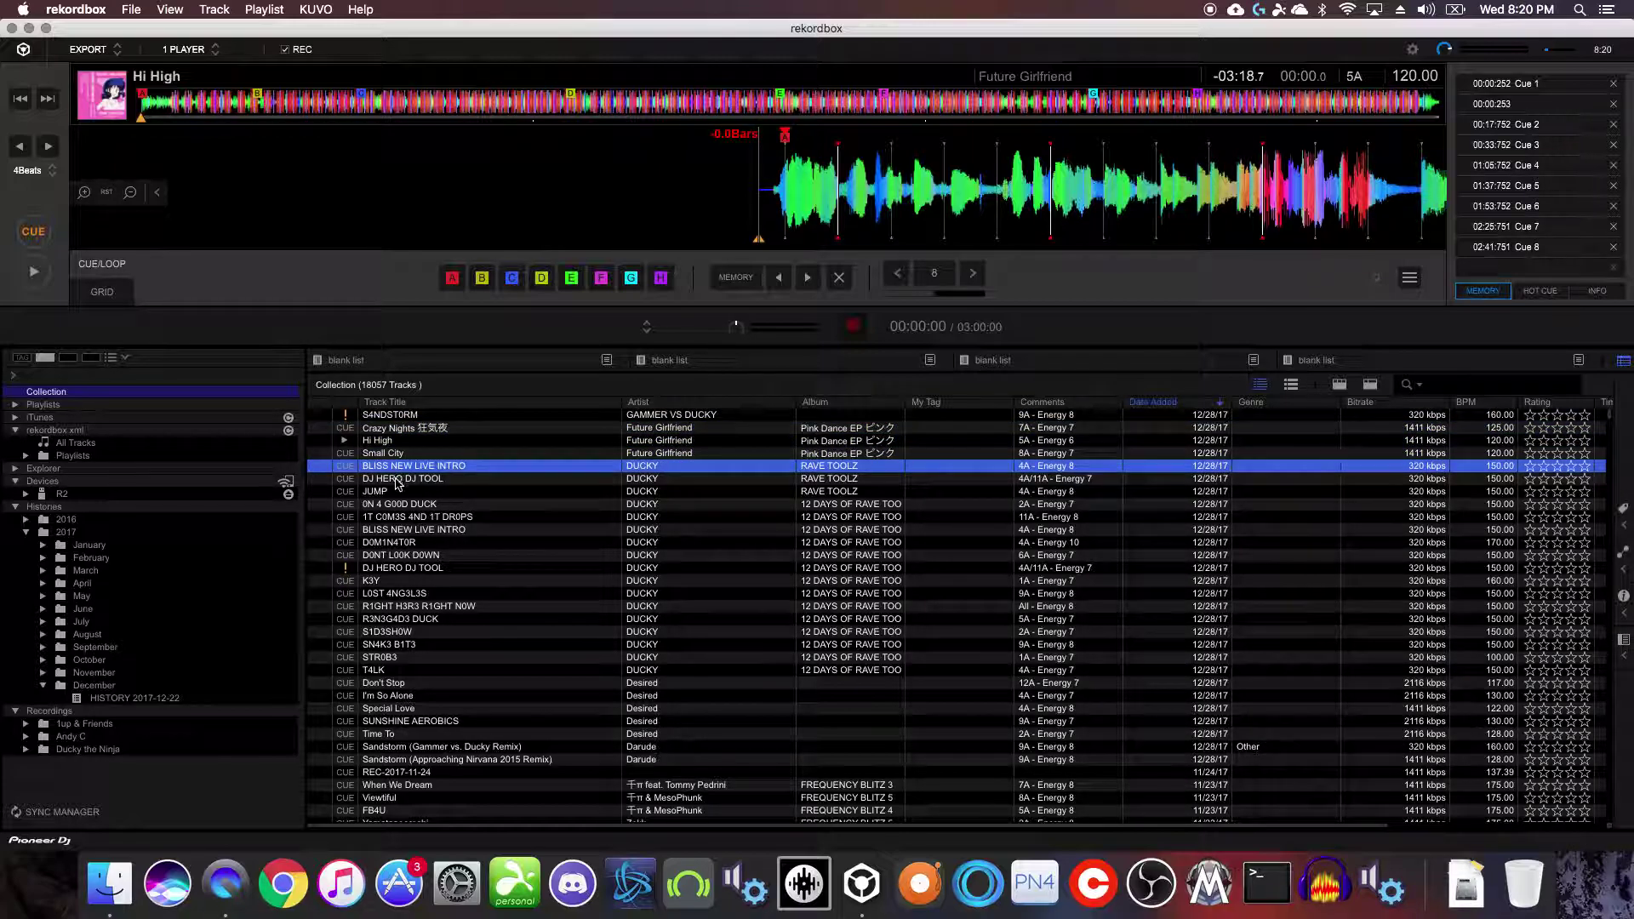
{"action": "scroll", "coordinate": [484, 664], "scroll_direction": "down", "scroll_amount": 3}
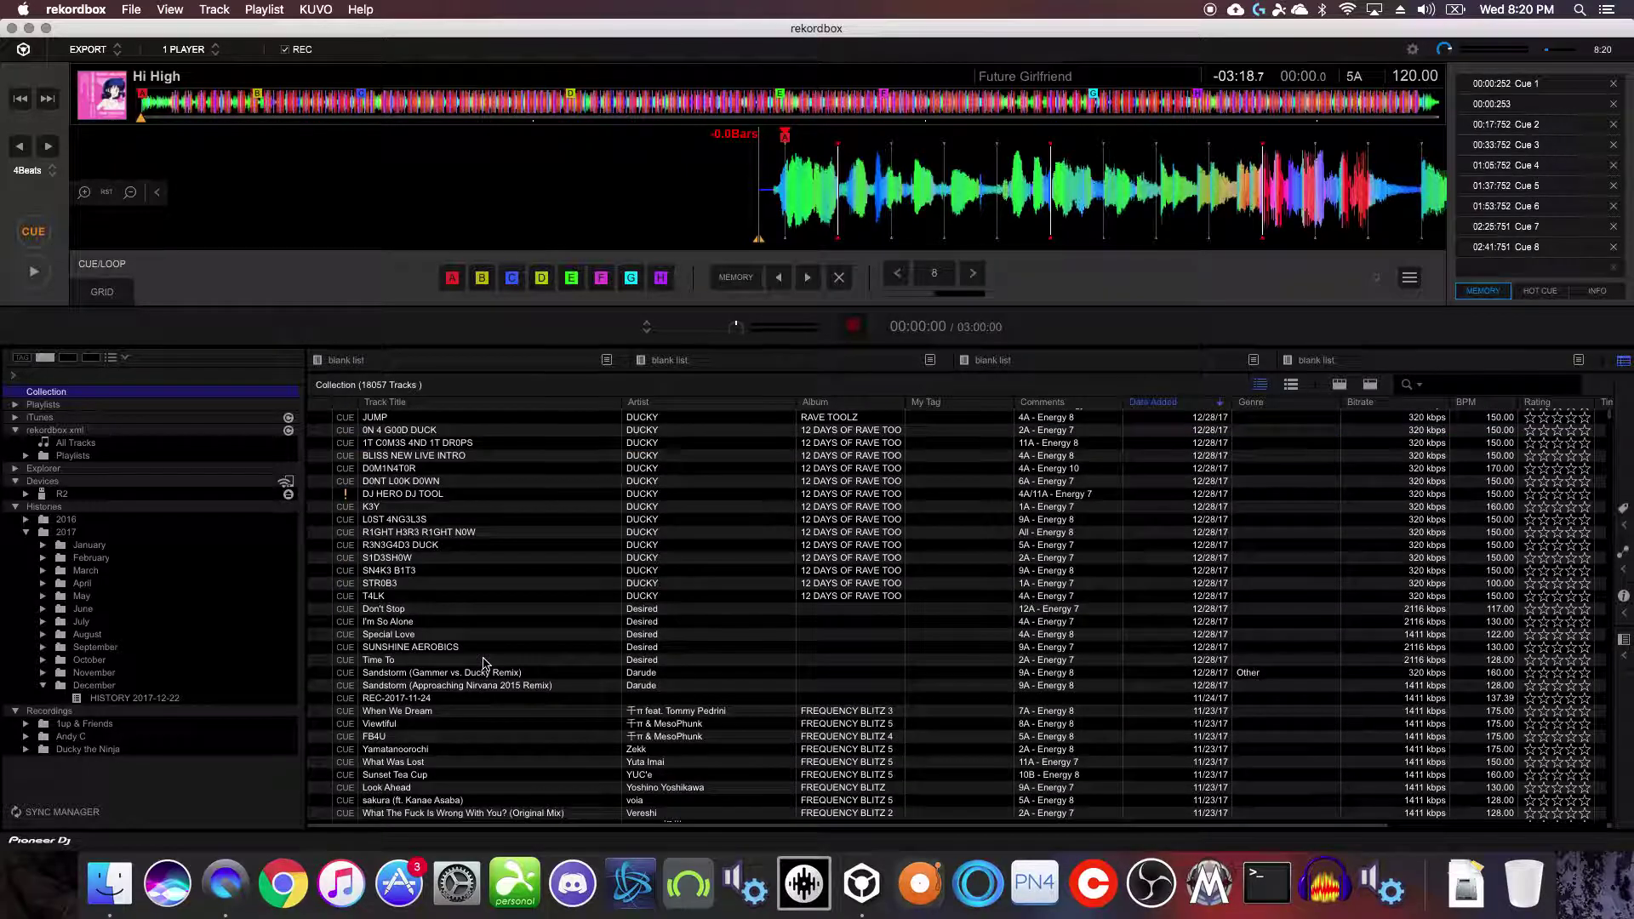
{"action": "scroll", "coordinate": [484, 663], "scroll_direction": "up", "scroll_amount": 3}
{"action": "scroll", "coordinate": [482, 664], "scroll_direction": "down", "scroll_amount": 6}
{"action": "scroll", "coordinate": [481, 664], "scroll_direction": "up", "scroll_amount": 6}
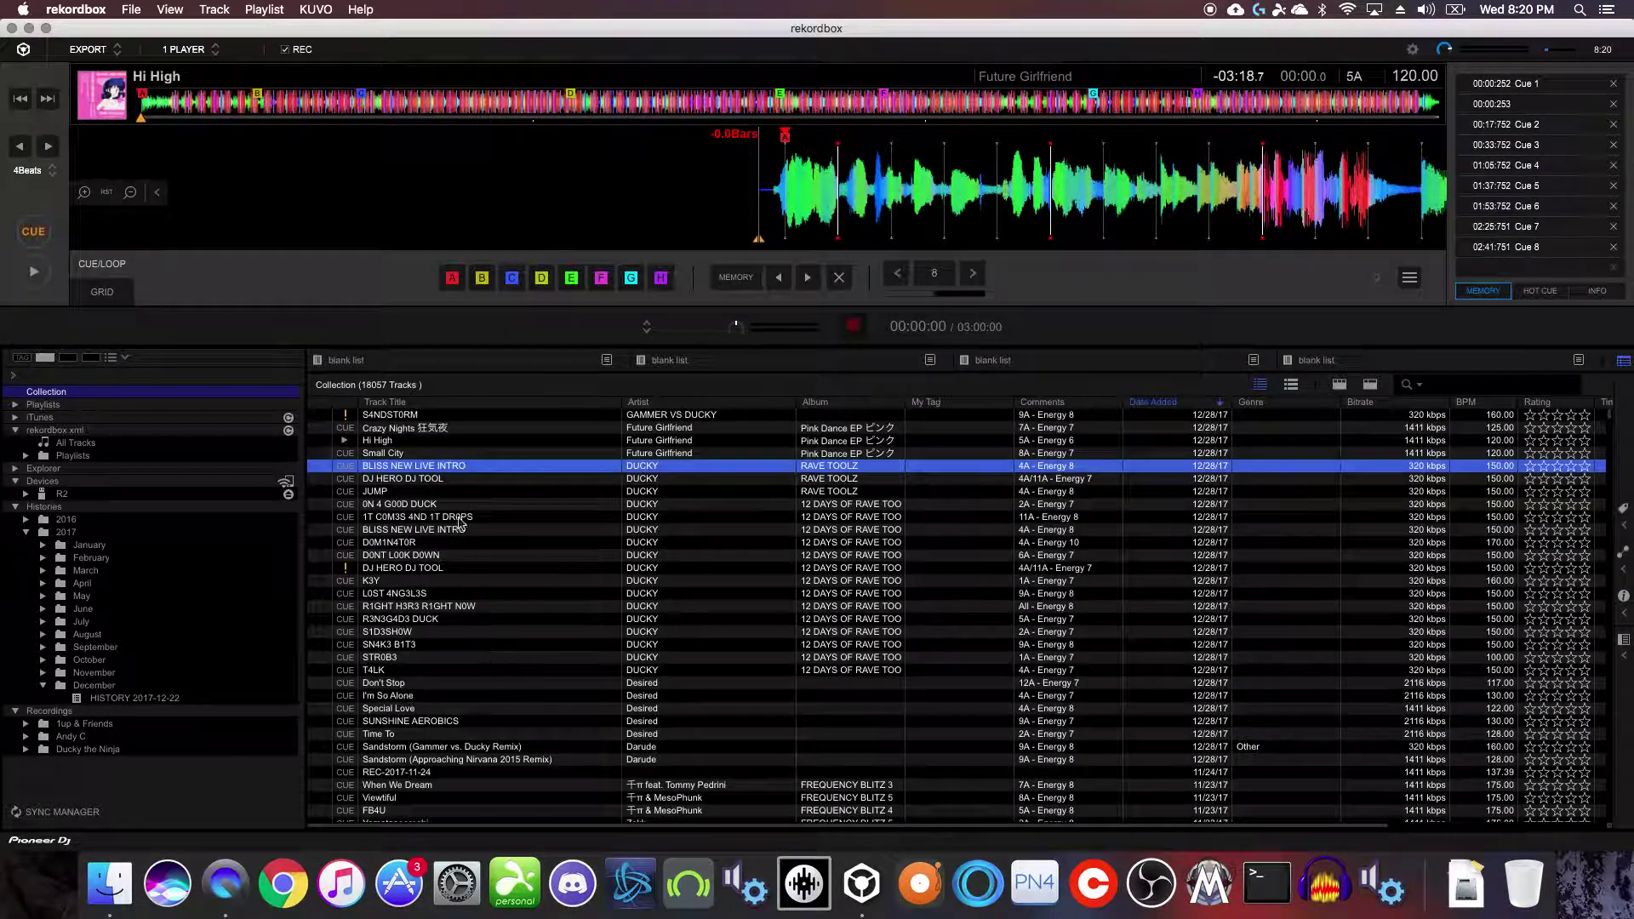
Load "BLISS NEW LIVE INTRO" and "Small City" into the player and check their hot cue lists
{"action": "double_click", "coordinate": [435, 468]}
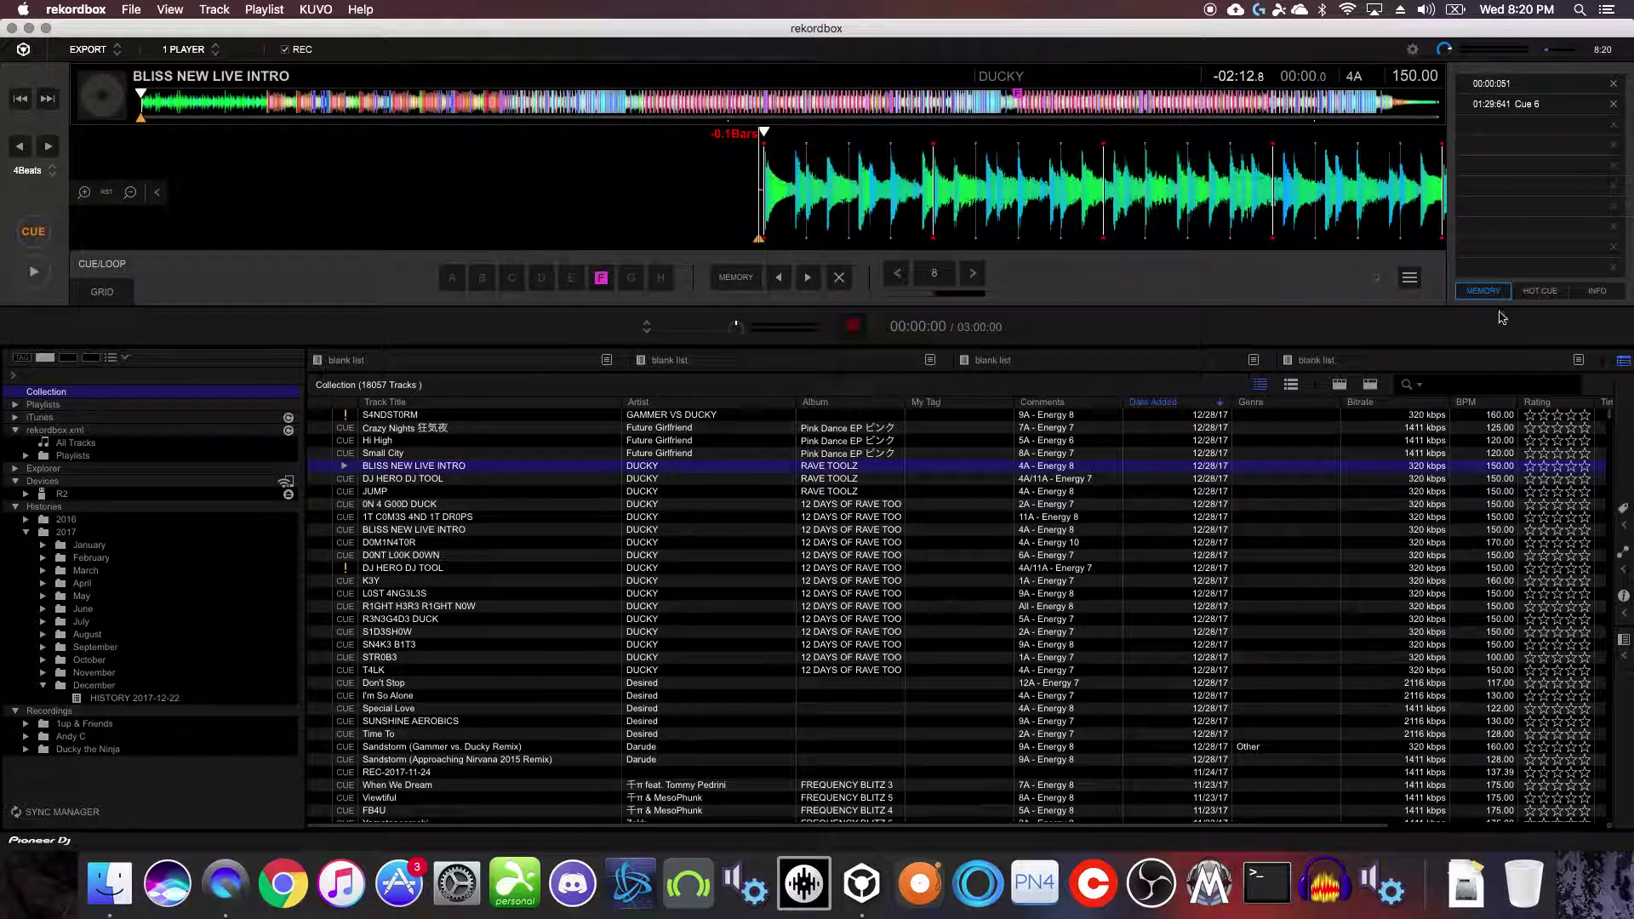
{"action": "left_click", "coordinate": [1546, 295]}
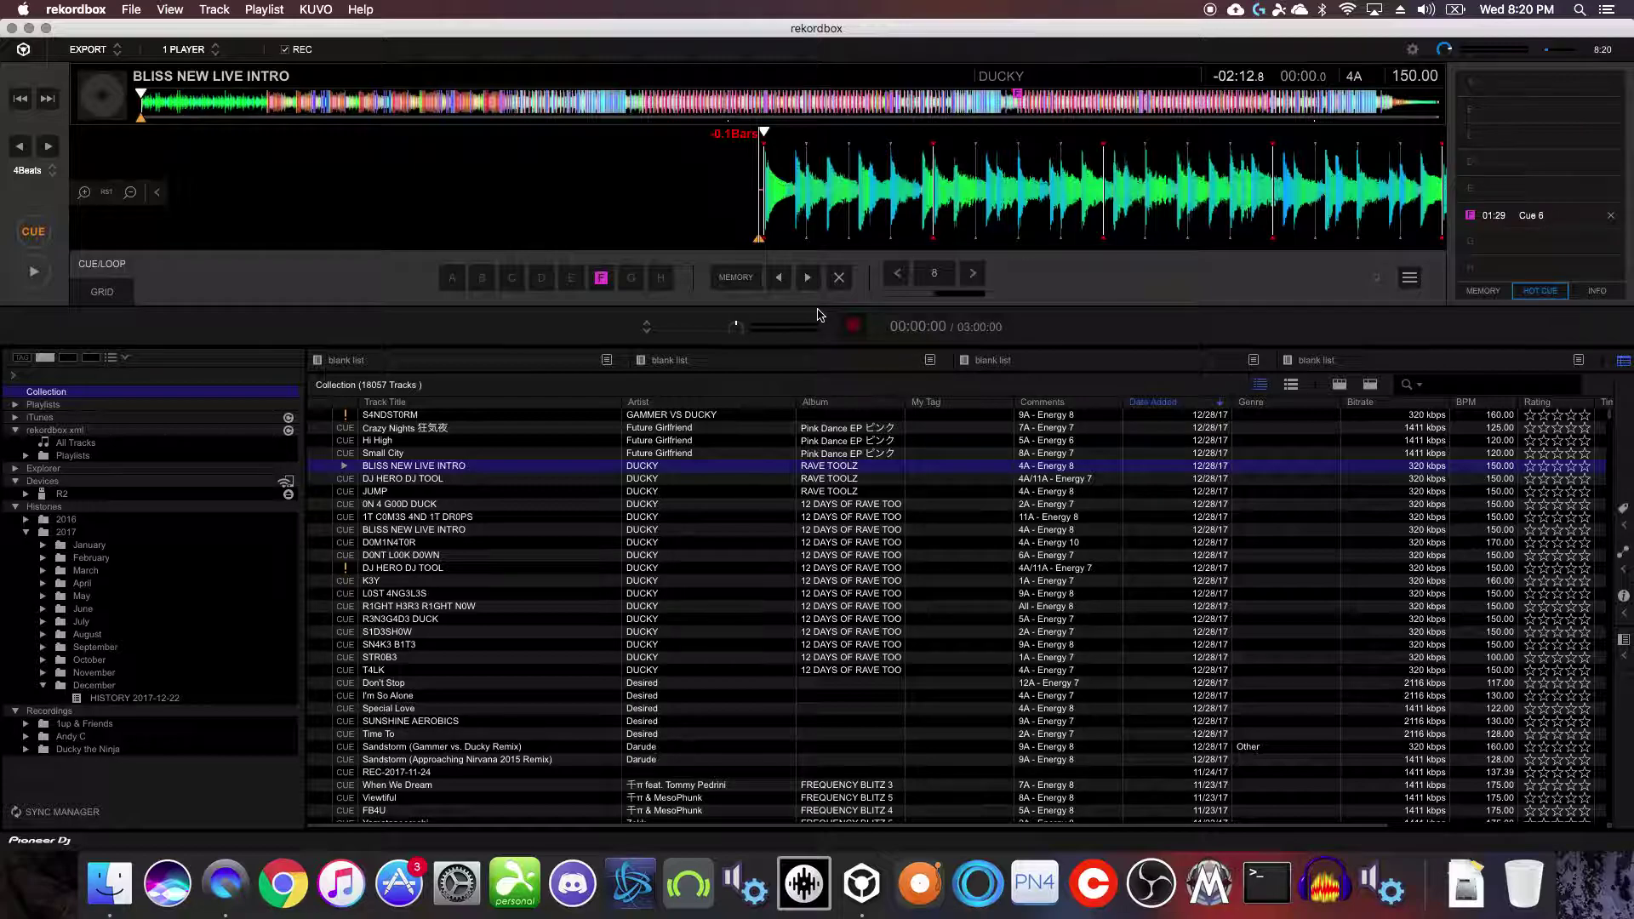
{"action": "left_click_drag", "start_coordinate": [436, 454], "coordinate": [514, 191]}
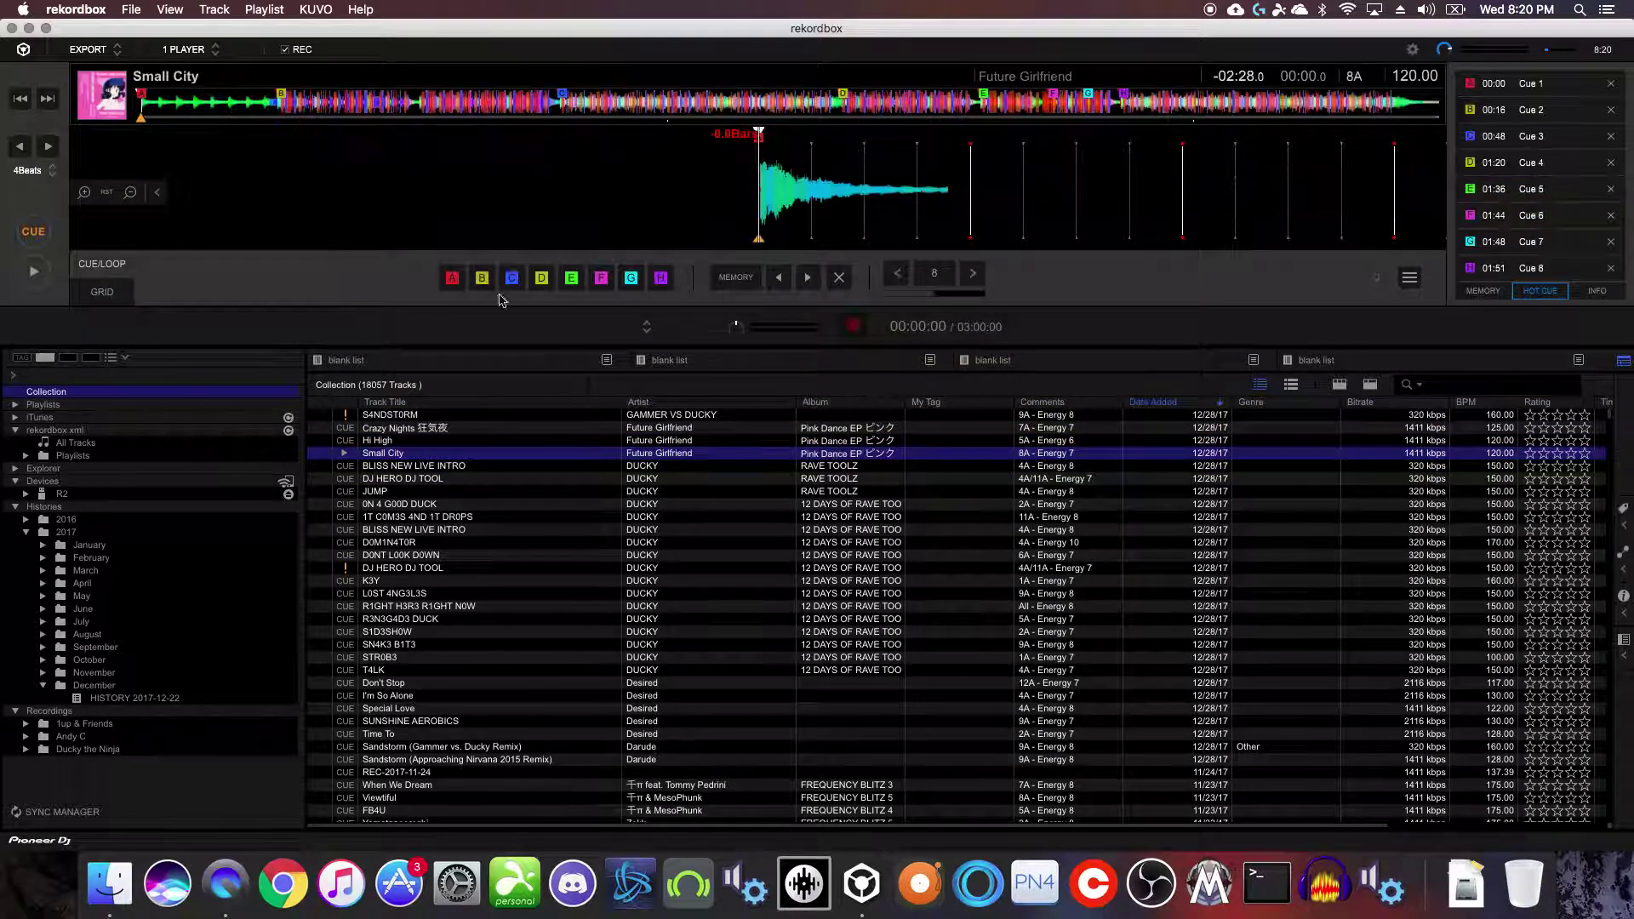
Add "Crazy Nights 狂気夜", "Hi High" and "Small City" to the Test playlist and open that playlist
{"action": "left_click", "coordinate": [404, 431], "text": "shift"}
{"action": "mouse_move", "coordinate": [403, 431]}
{"action": "left_mouse_down"}
{"action": "mouse_move", "coordinate": [170, 451]}
{"action": "mouse_move", "coordinate": [428, 435]}
{"action": "left_mouse_up"}
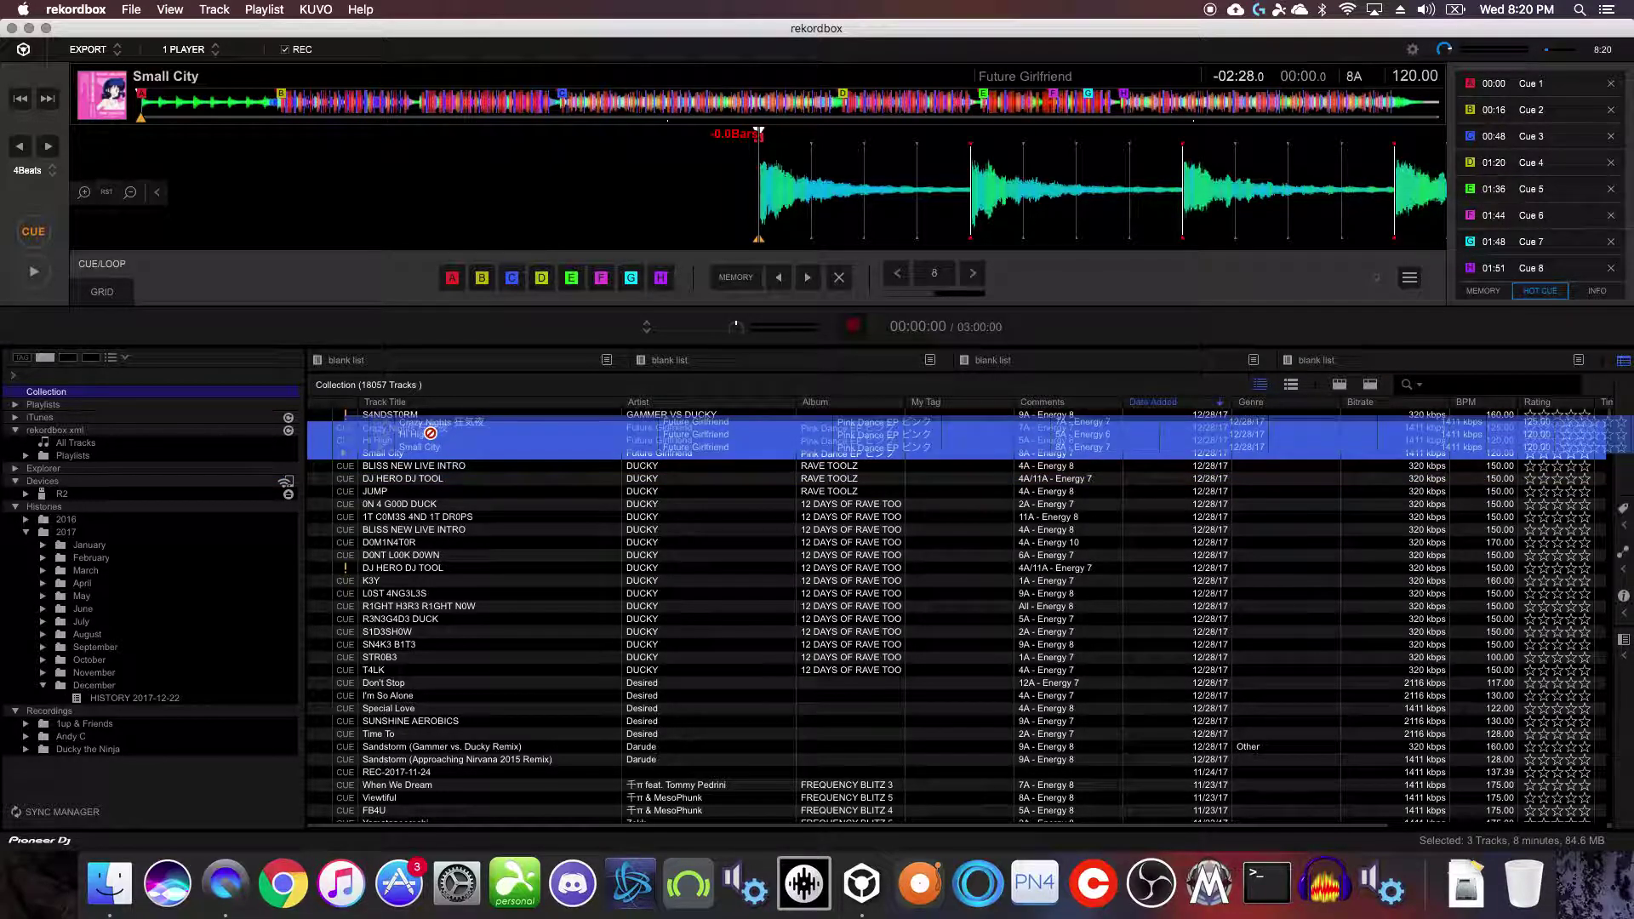
{"action": "left_click", "coordinate": [17, 406]}
{"action": "left_click_drag", "start_coordinate": [411, 439], "coordinate": [51, 423]}
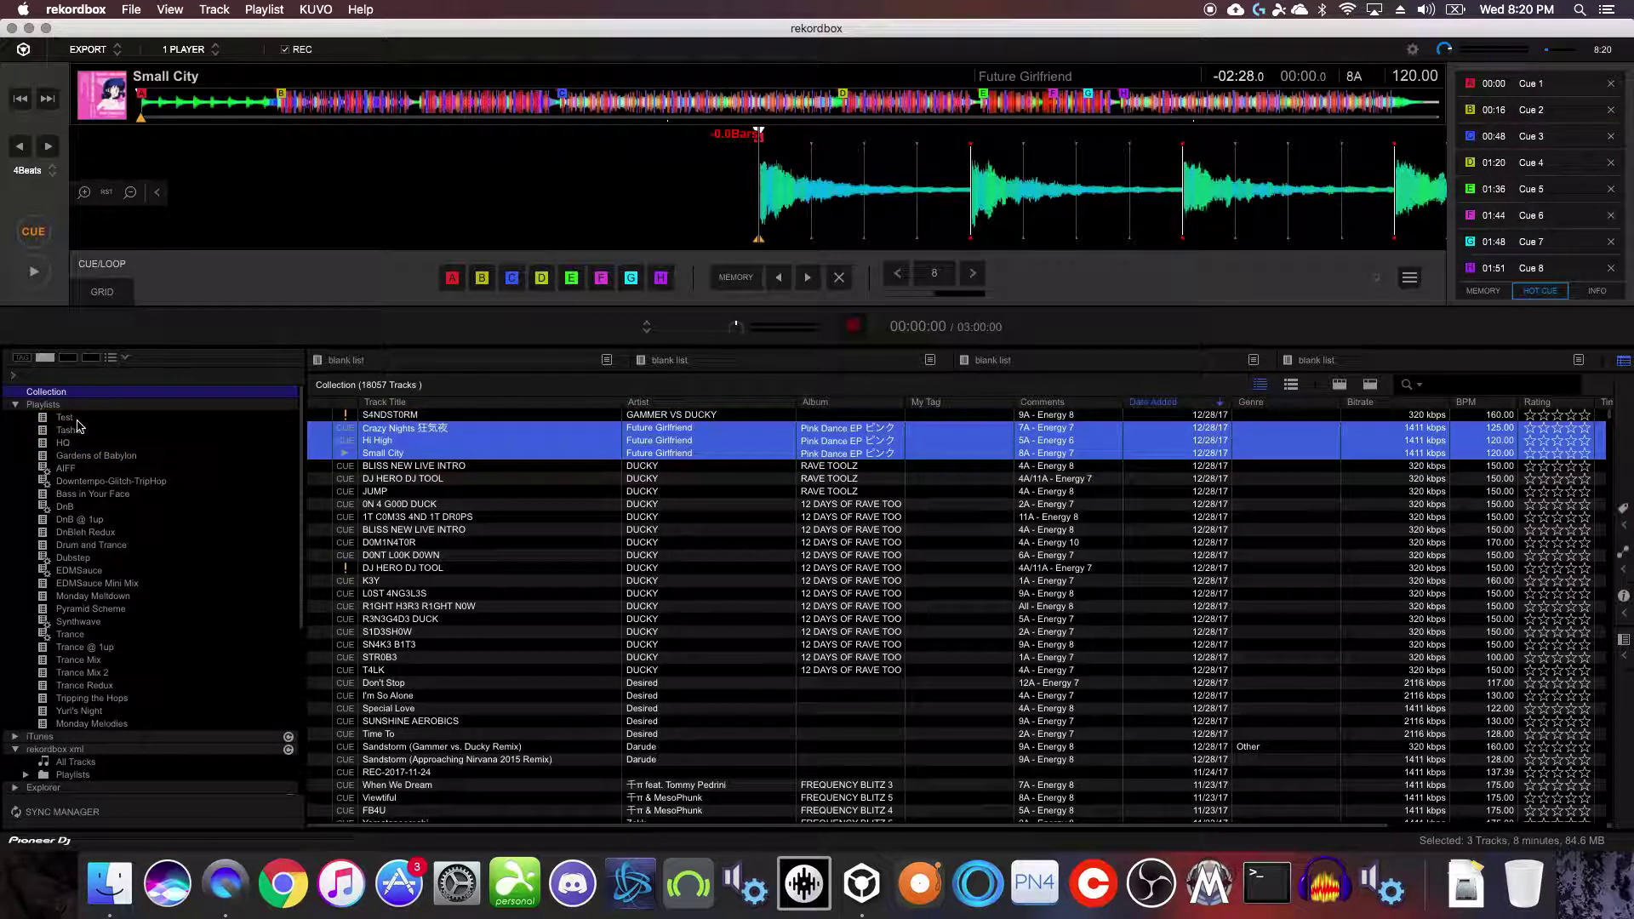
{"action": "left_click", "coordinate": [76, 420]}
{"action": "left_click", "coordinate": [620, 504]}
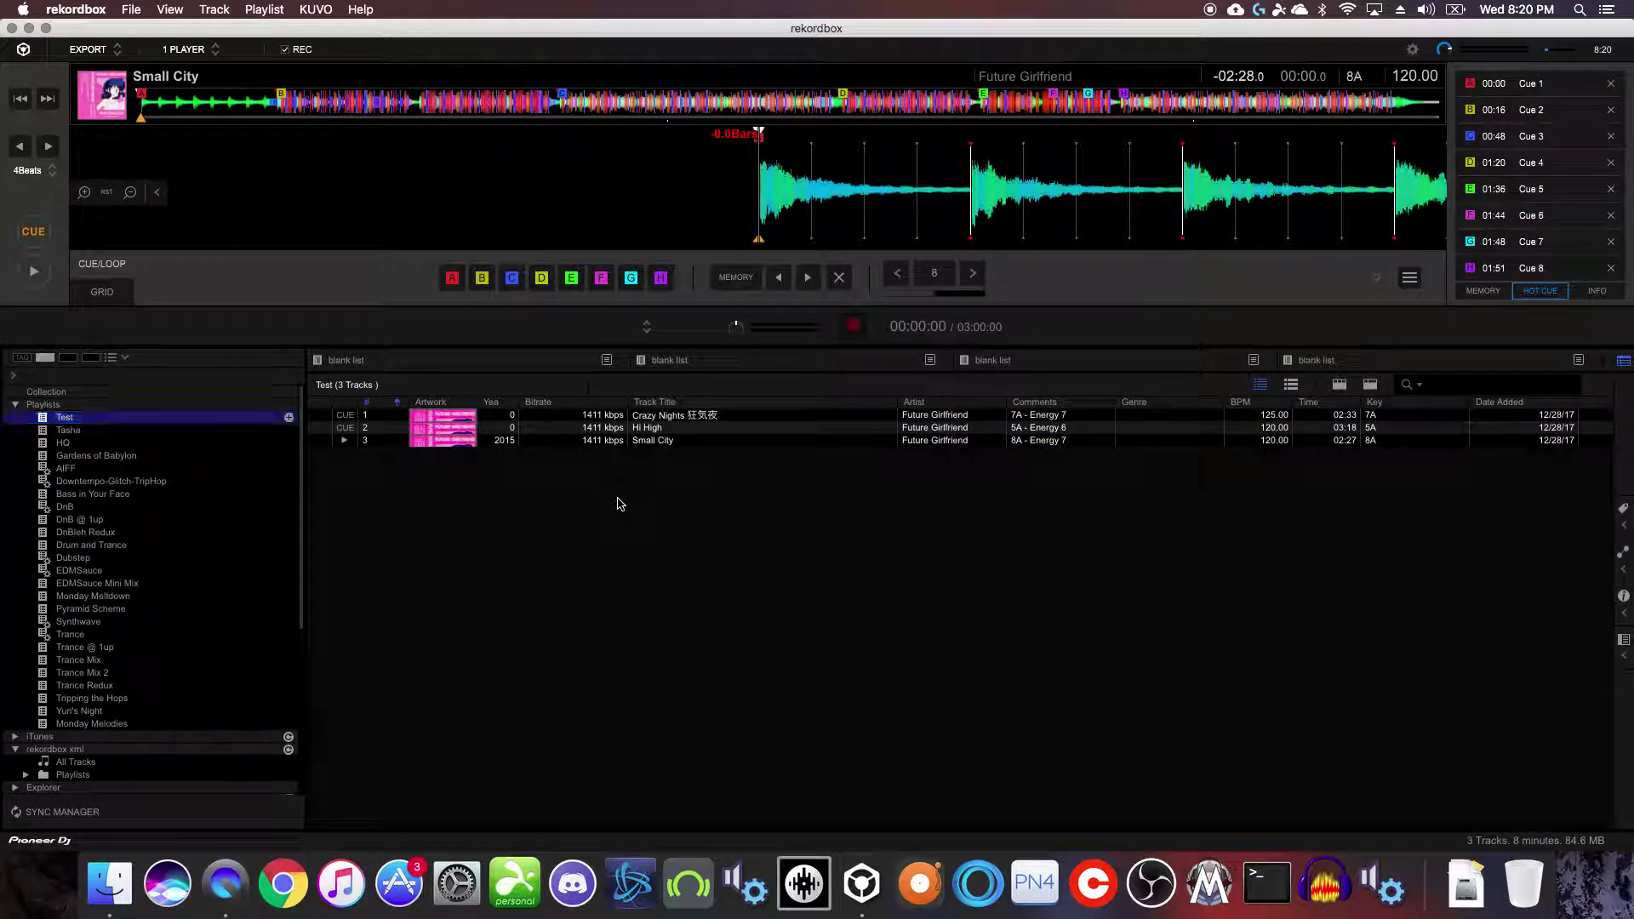
Export the checked Test, Synthwave and Trance playlists to the R2 device with Sync Manager, accepting deletion of tracks no longer in playlists
{"action": "left_click", "coordinate": [74, 819]}
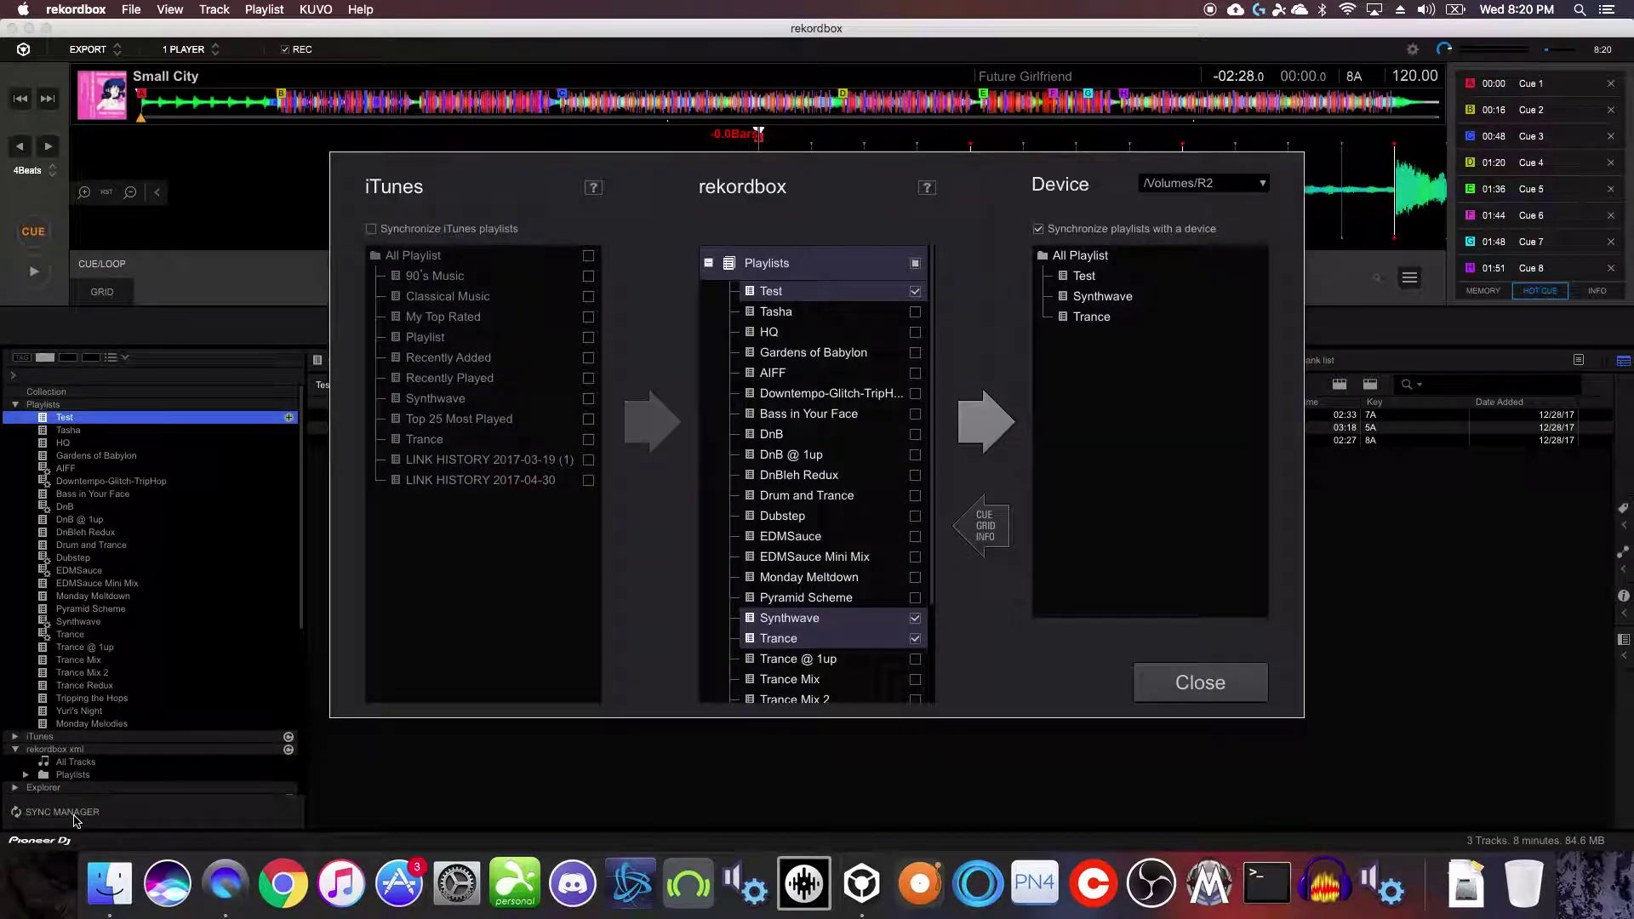
{"action": "left_click", "coordinate": [1203, 186]}
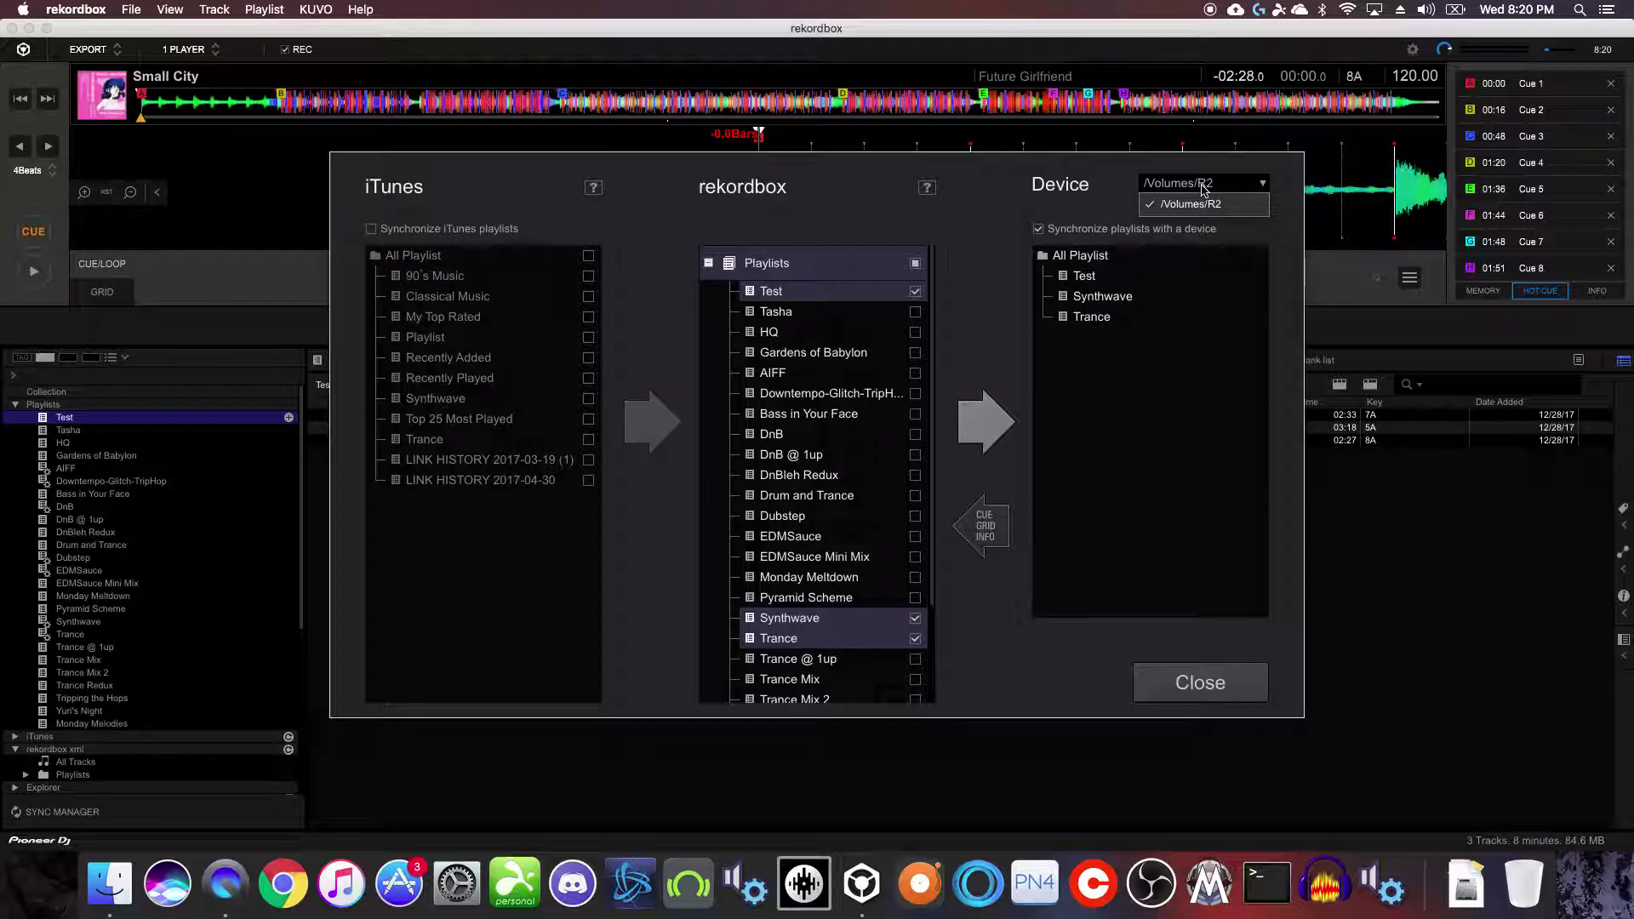
{"action": "left_click", "coordinate": [1030, 199]}
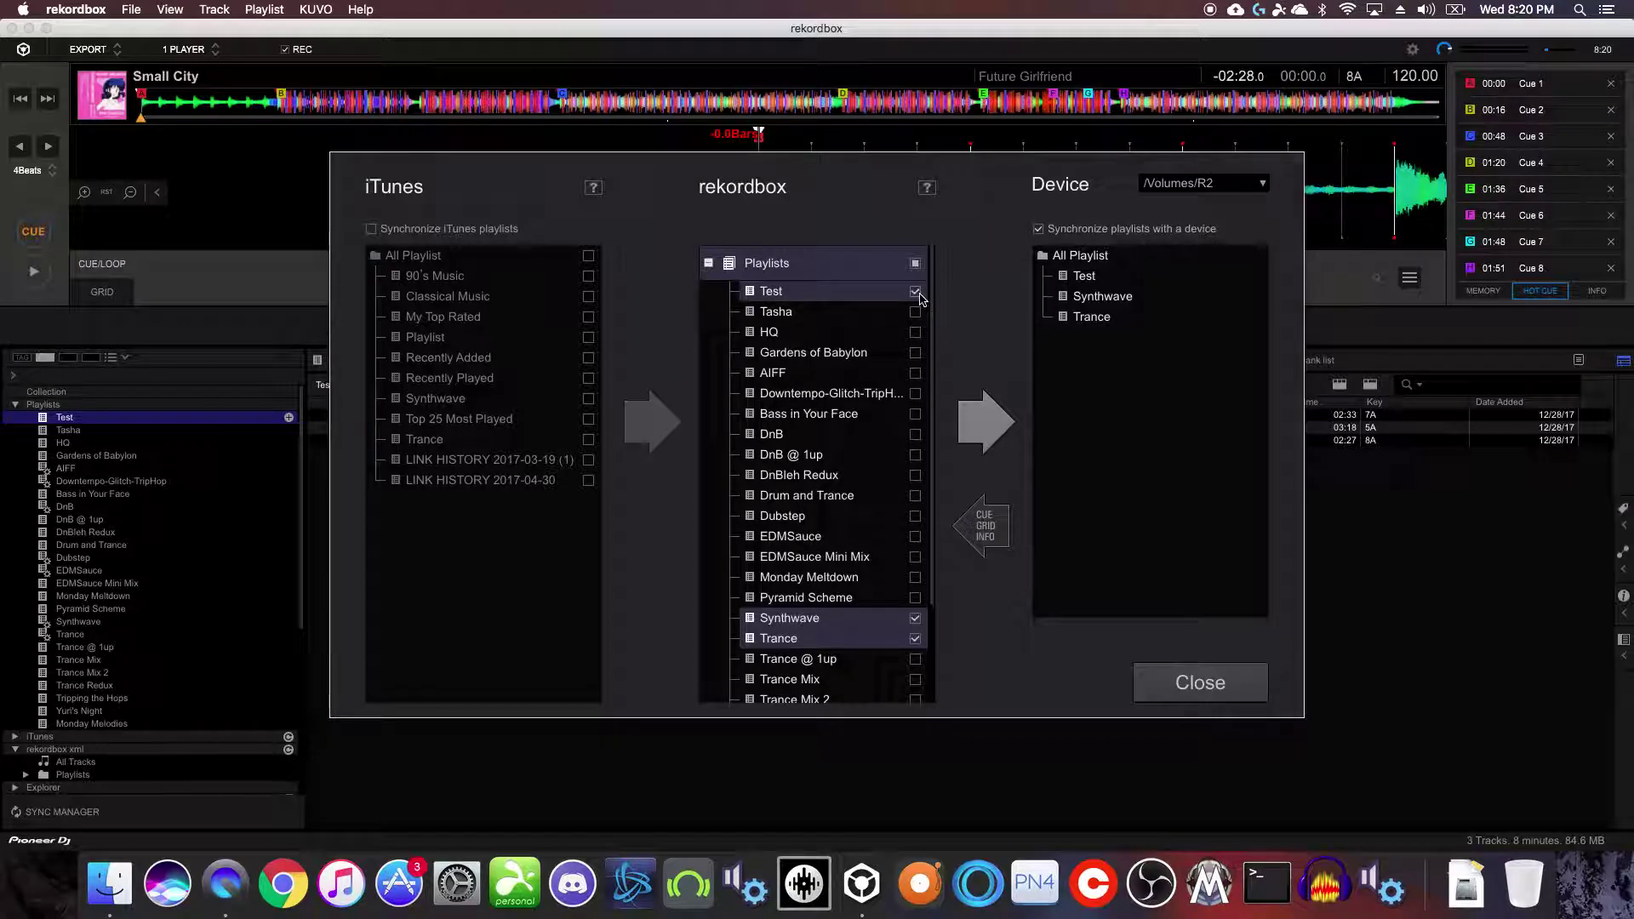
{"action": "left_click", "coordinate": [984, 436]}
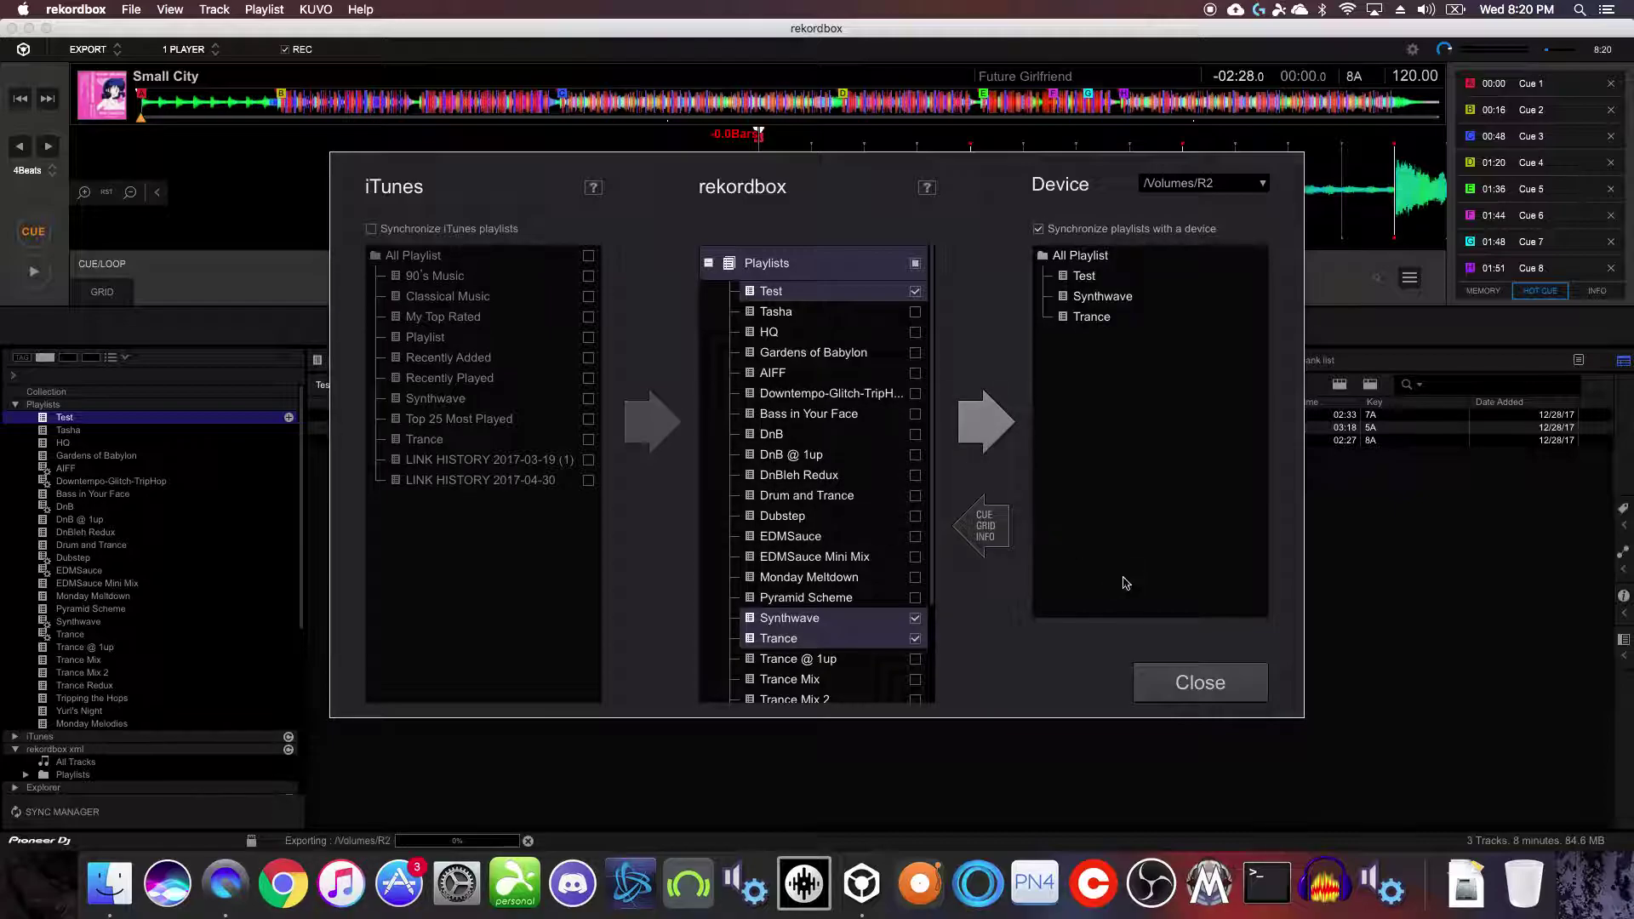
{"action": "left_click", "coordinate": [1165, 681]}
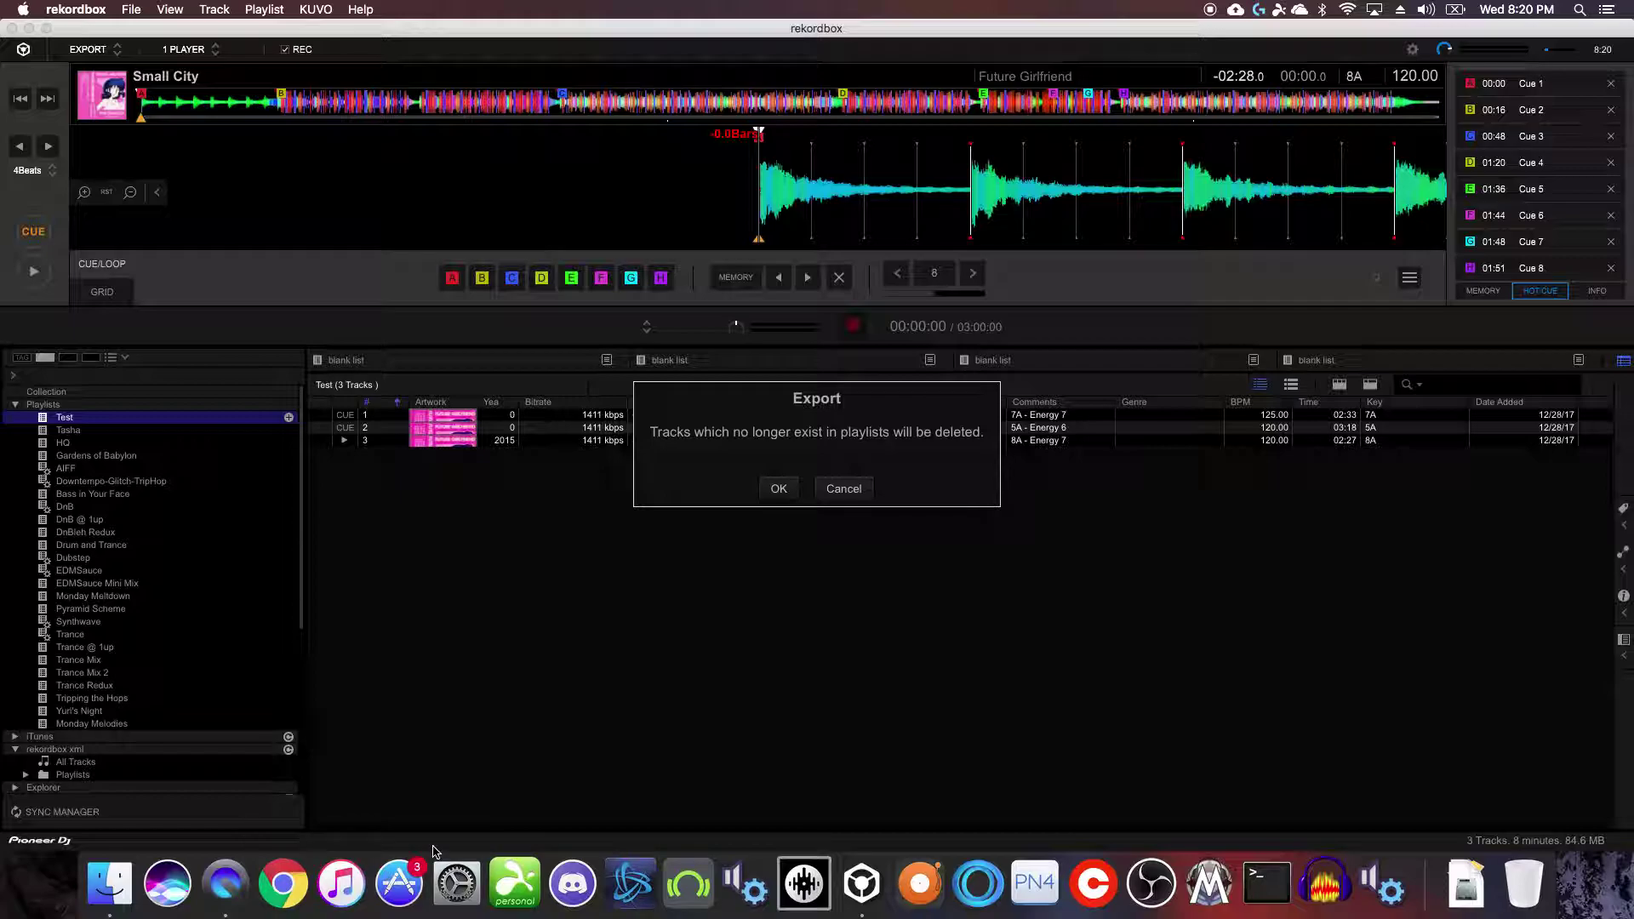
{"action": "left_click", "coordinate": [774, 490]}
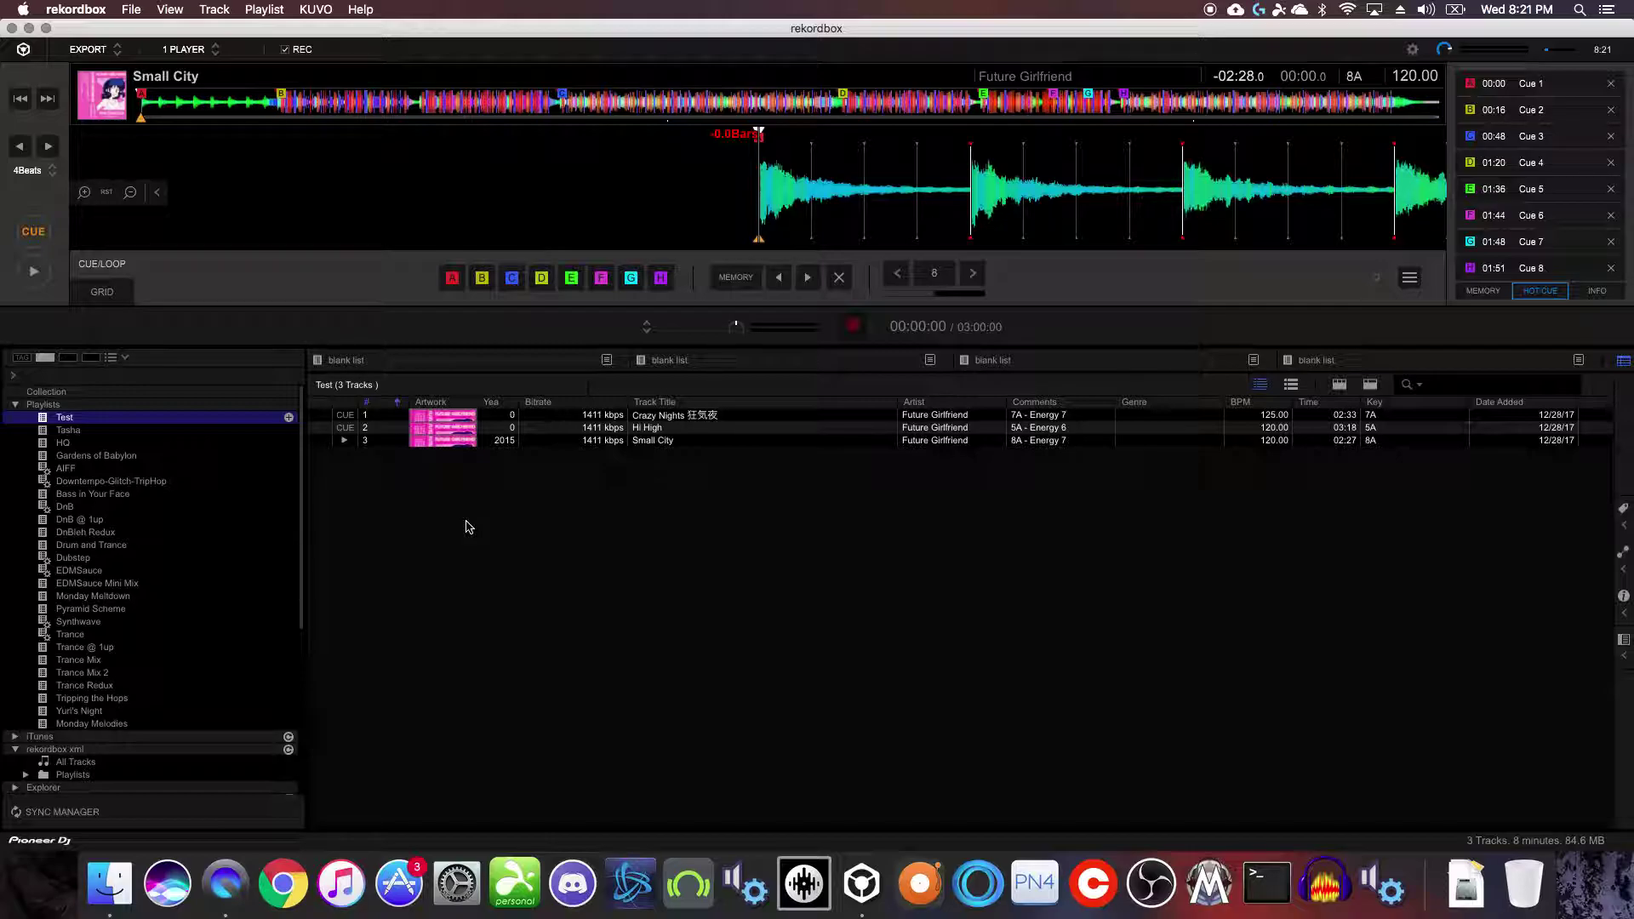
Collapse the December 2017 history folder and return to the full Collection
{"action": "scroll", "coordinate": [255, 645], "scroll_direction": "down", "scroll_amount": 8}
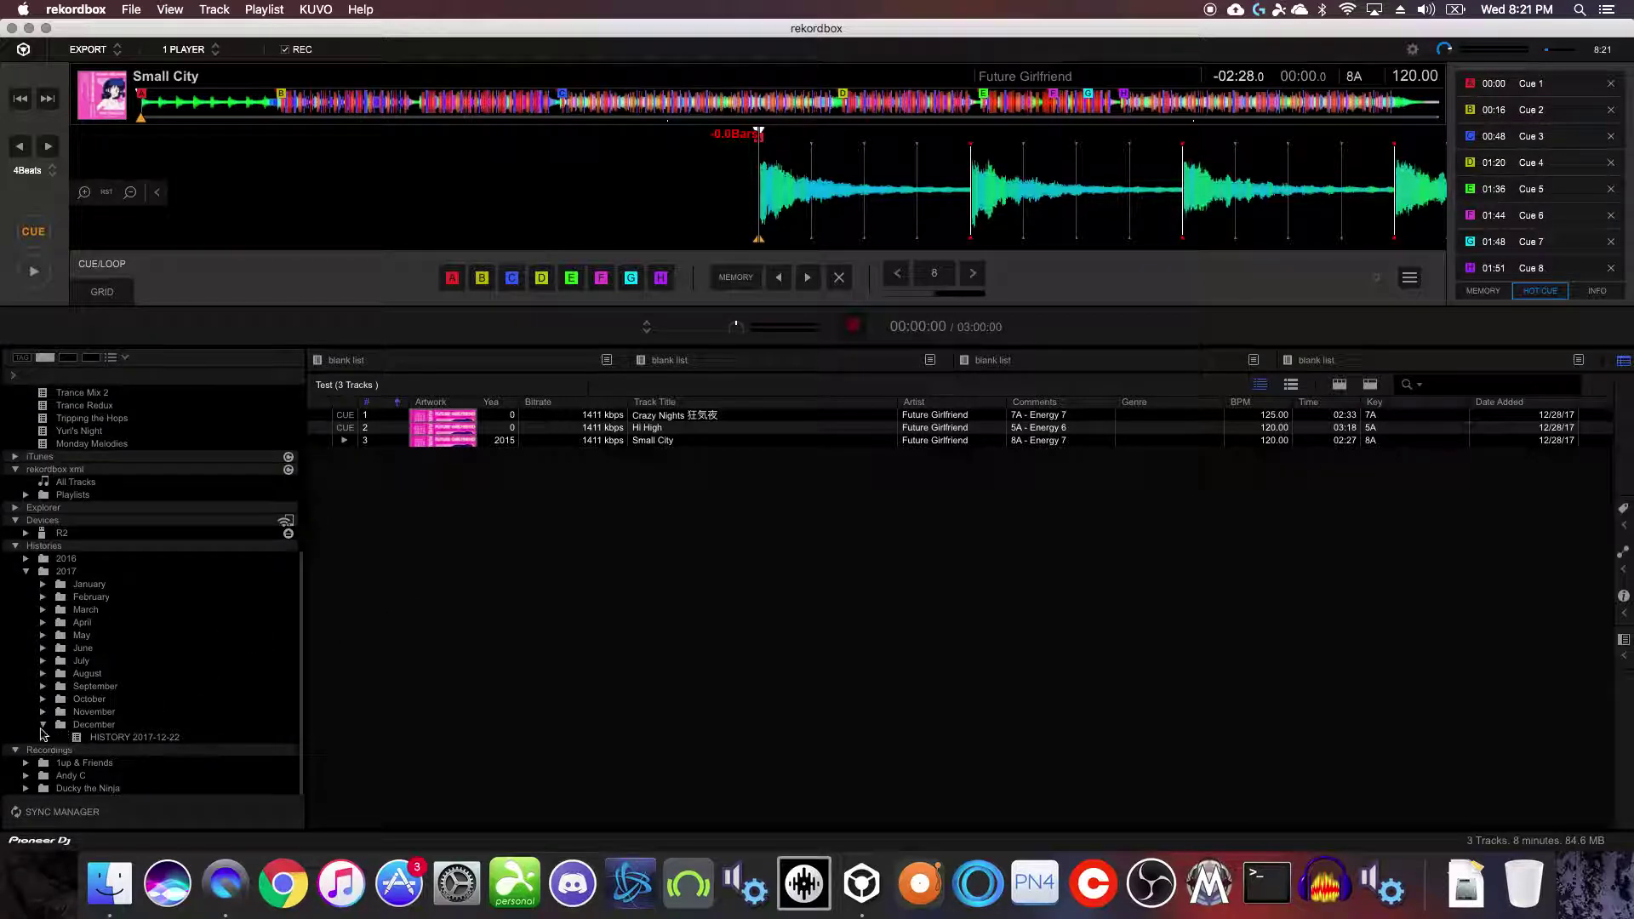
{"action": "left_click", "coordinate": [44, 725]}
{"action": "scroll", "coordinate": [103, 721], "scroll_direction": "up", "scroll_amount": 1}
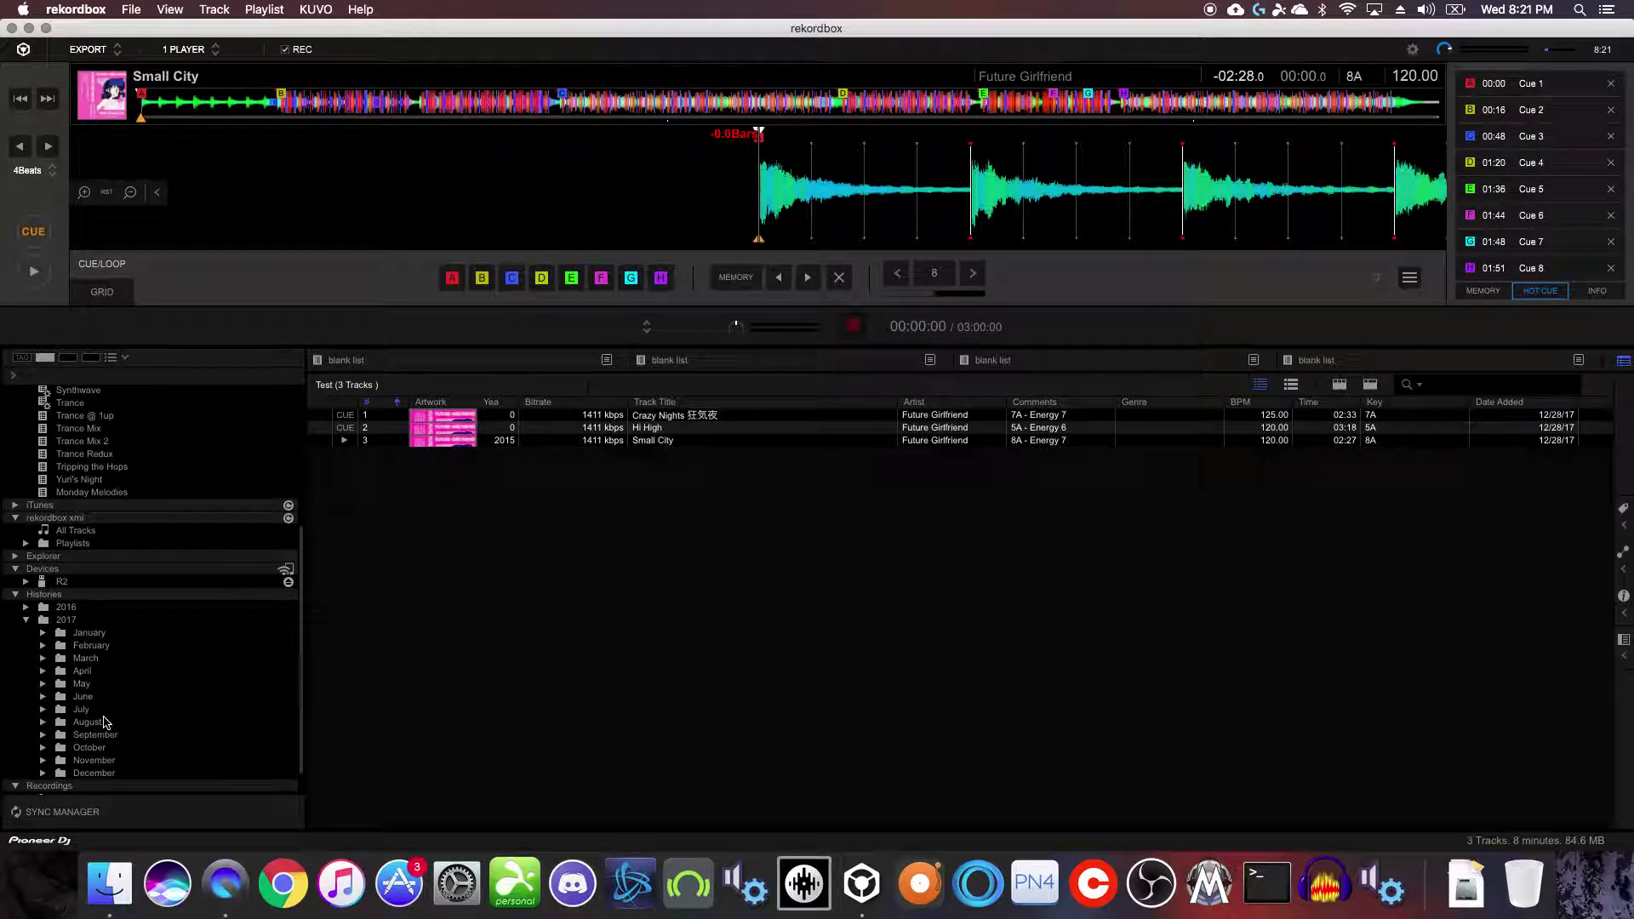
{"action": "scroll", "coordinate": [102, 723], "scroll_direction": "up", "scroll_amount": 10}
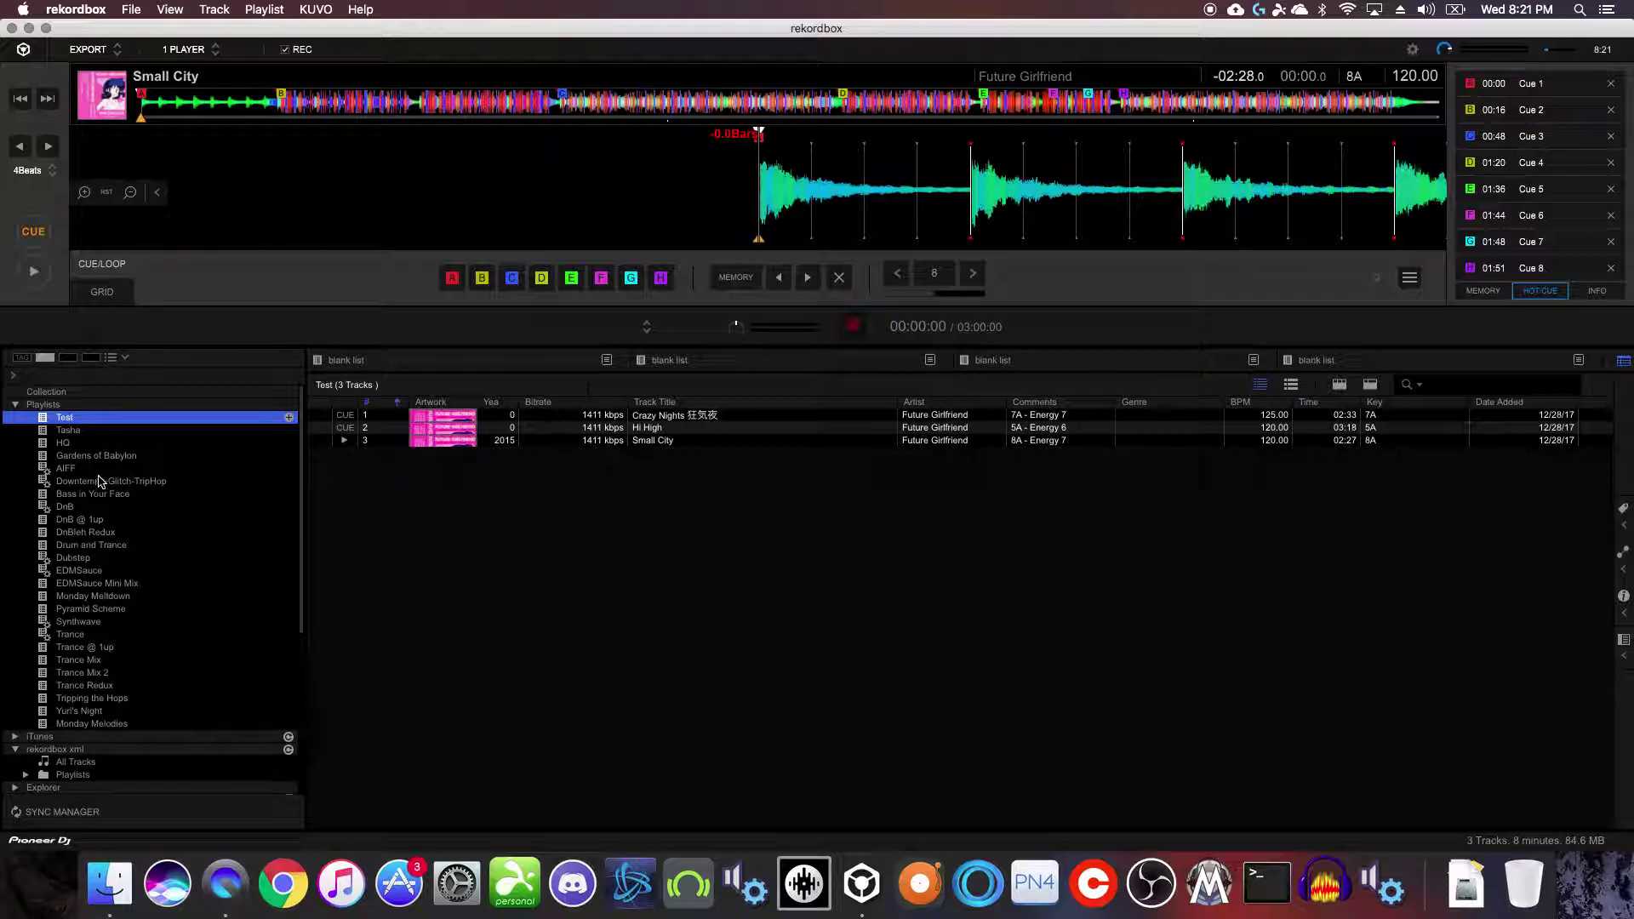
{"action": "left_click", "coordinate": [58, 393]}
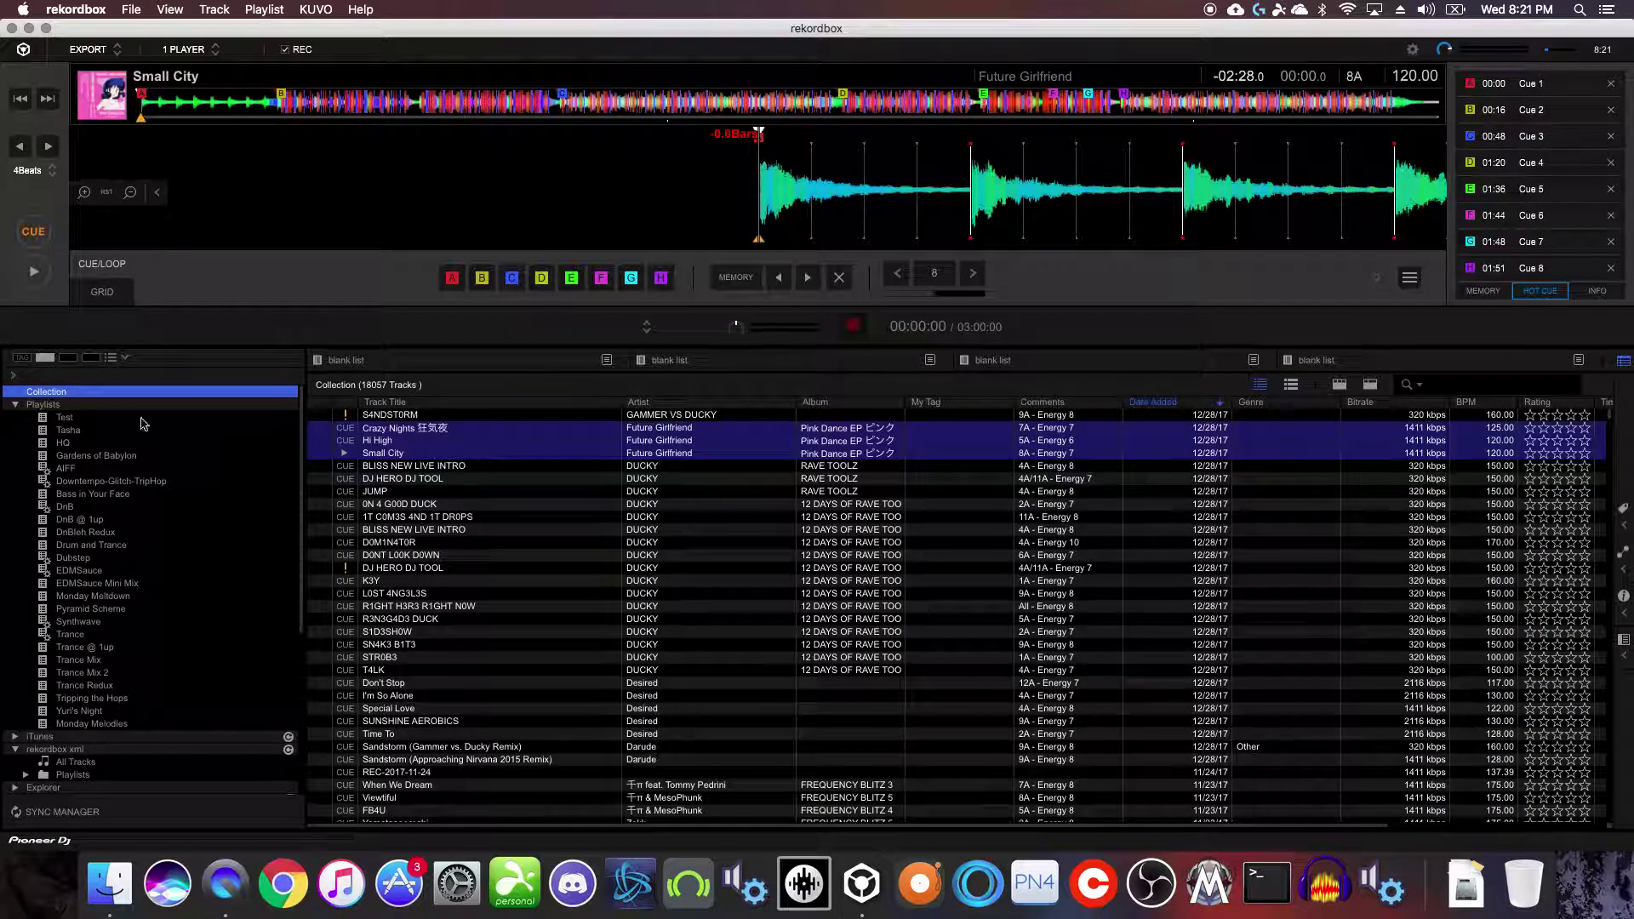
Select the three Future Girlfriend tracks one by one and view the memory cue list of the loaded "Small City"
{"action": "left_click", "coordinate": [480, 428]}
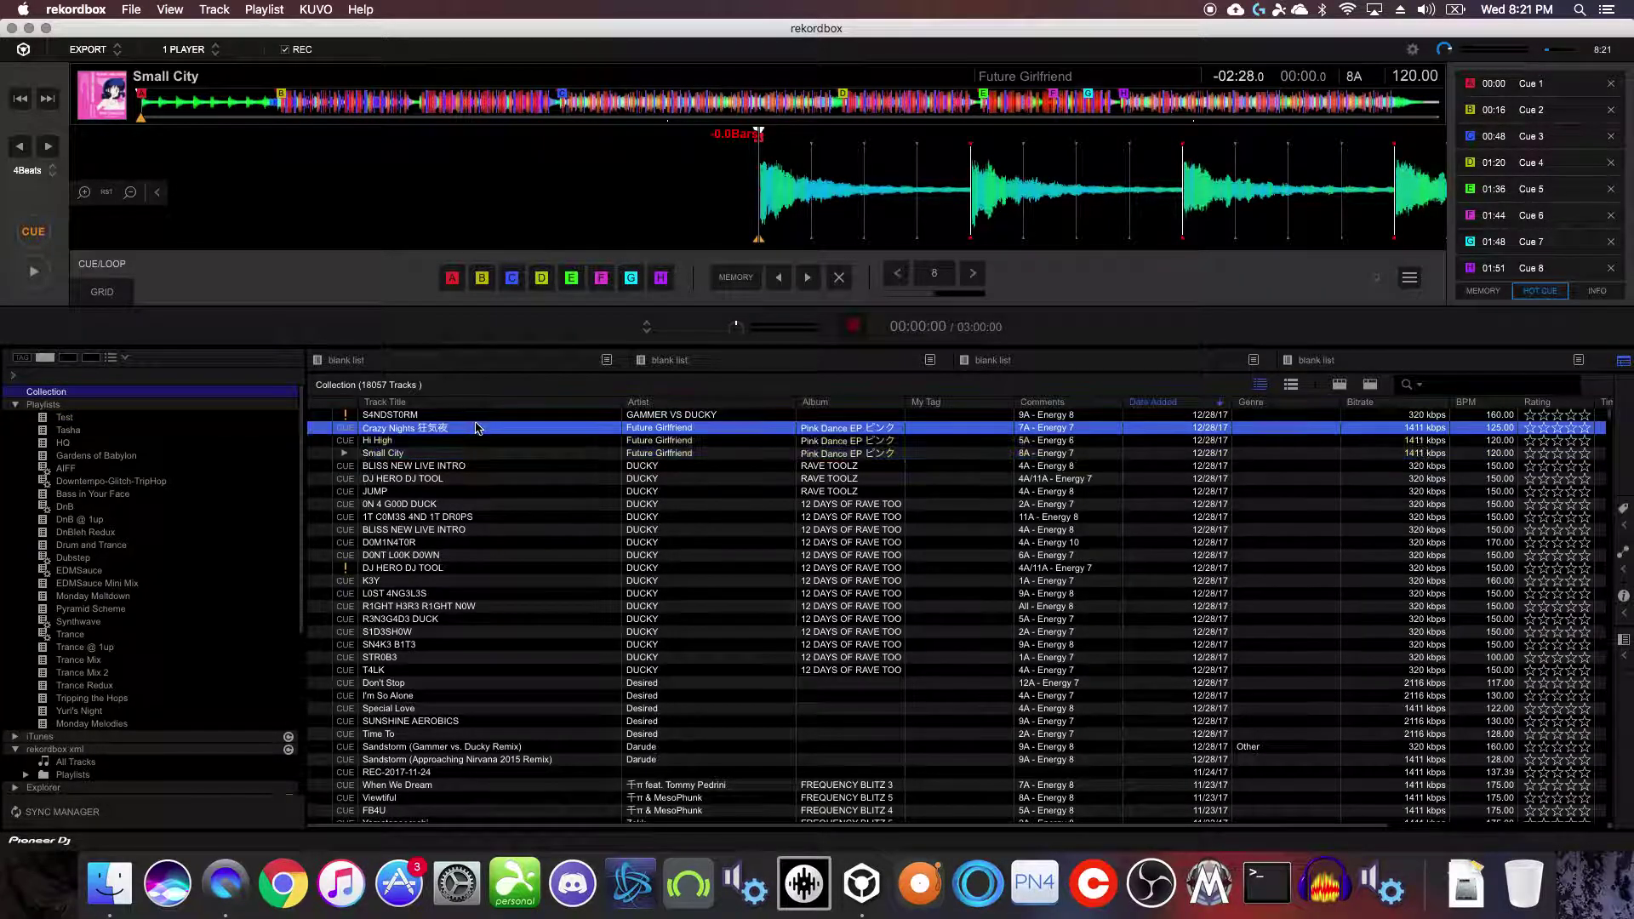
{"action": "left_click", "coordinate": [471, 441]}
{"action": "left_click", "coordinate": [465, 454]}
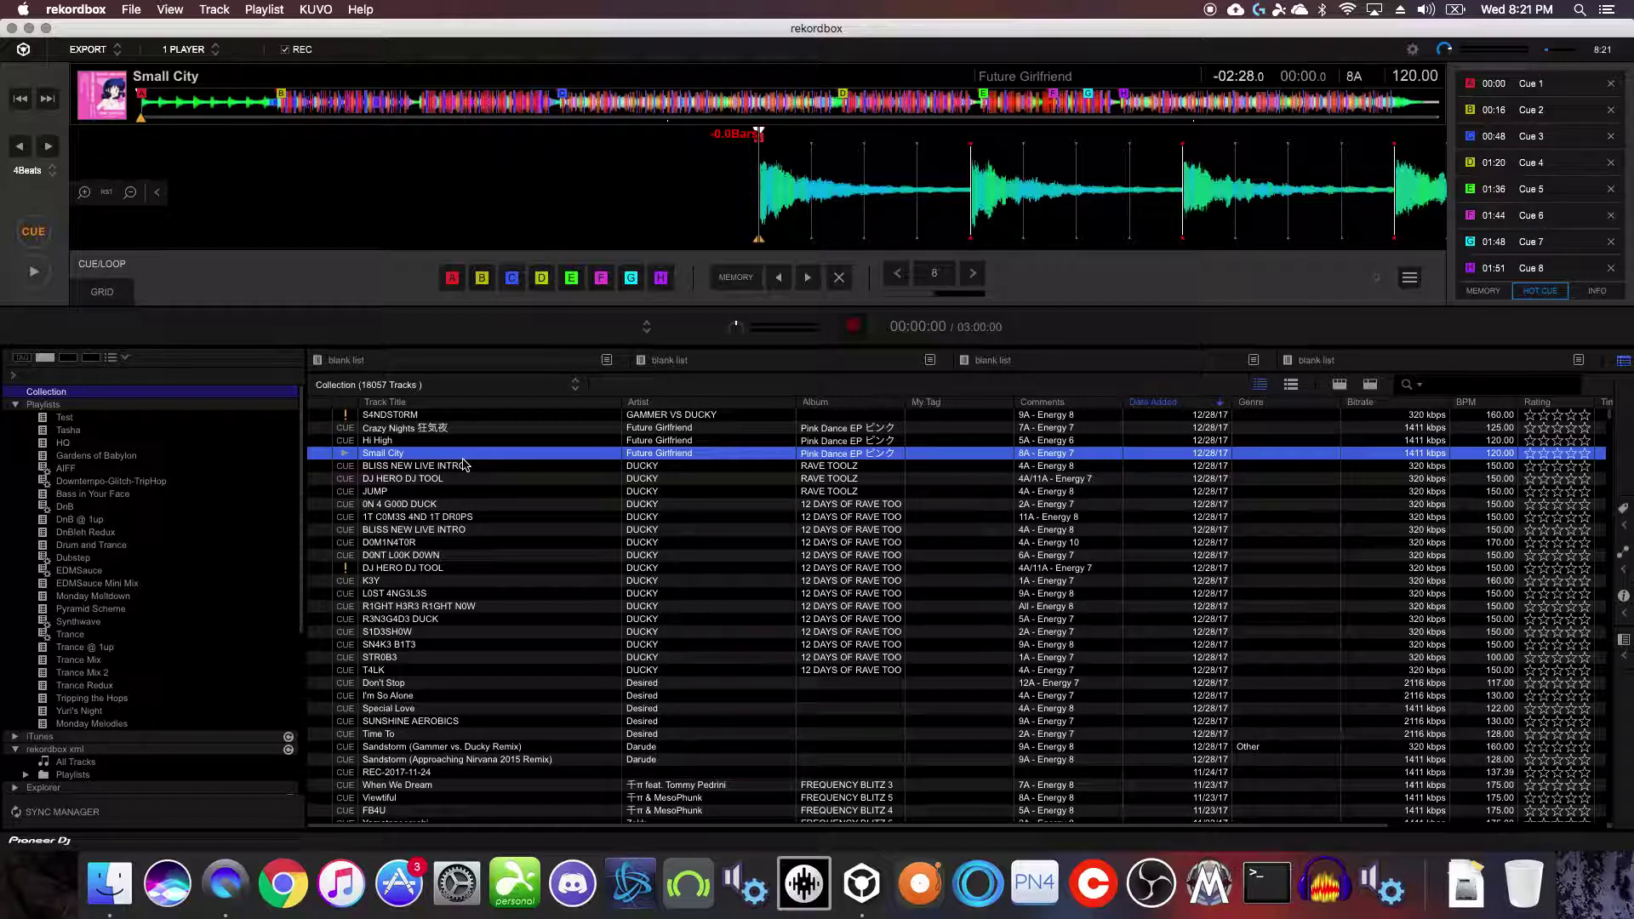
{"action": "left_click", "coordinate": [1483, 291]}
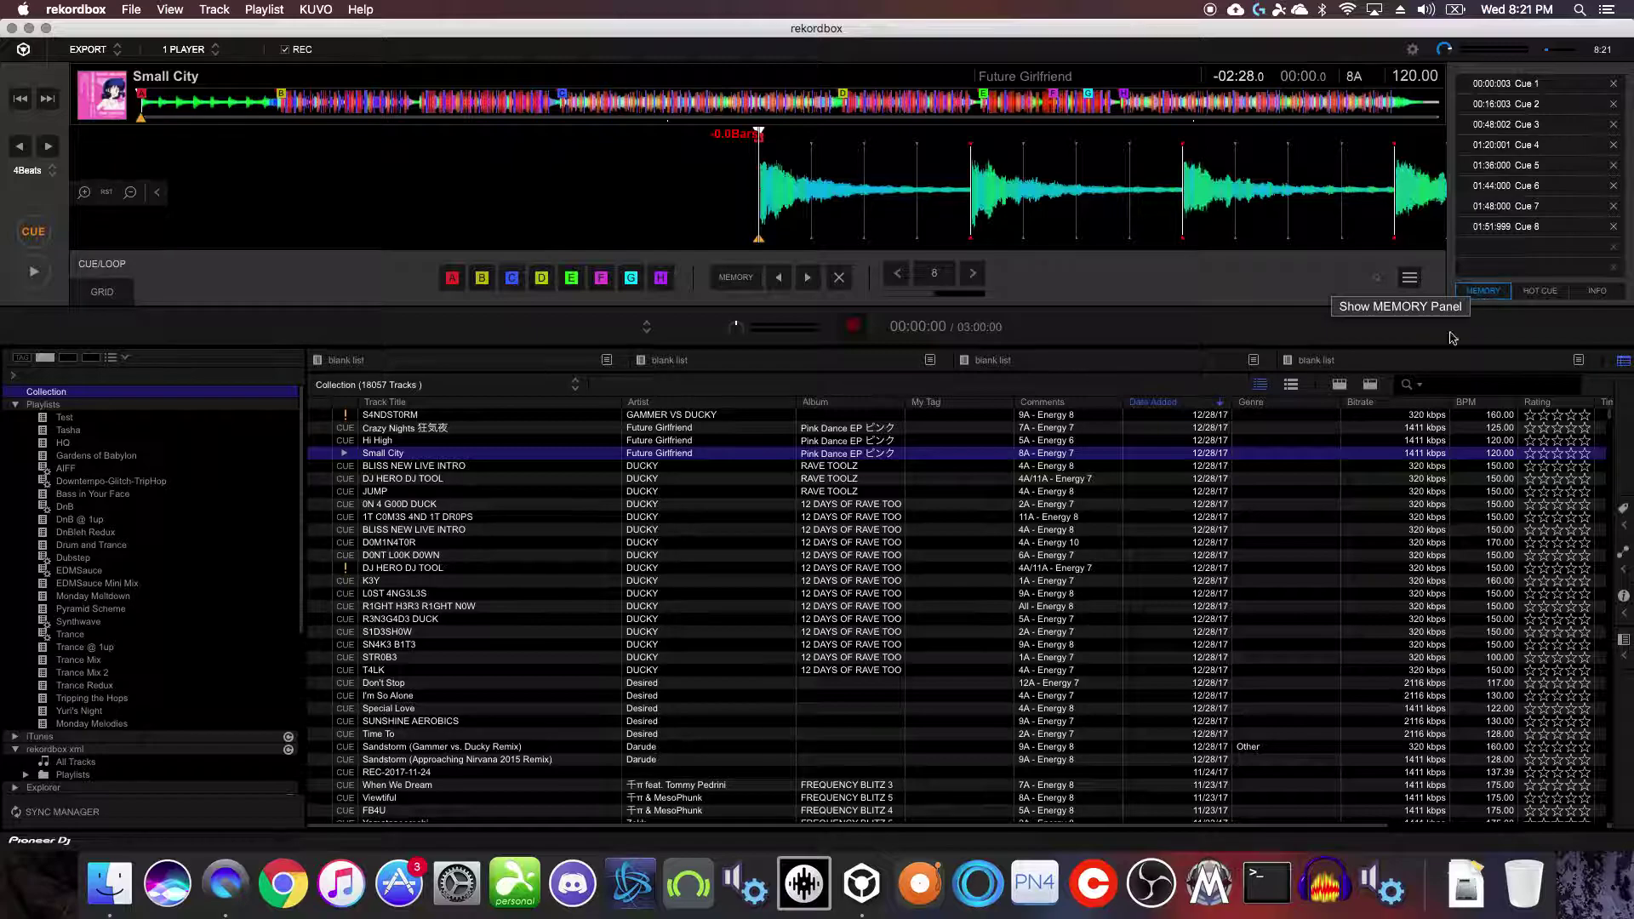
Load "0N 4 G00D DUCK" and "T4LK" into the player to check their memory cues
{"action": "left_click", "coordinate": [461, 481]}
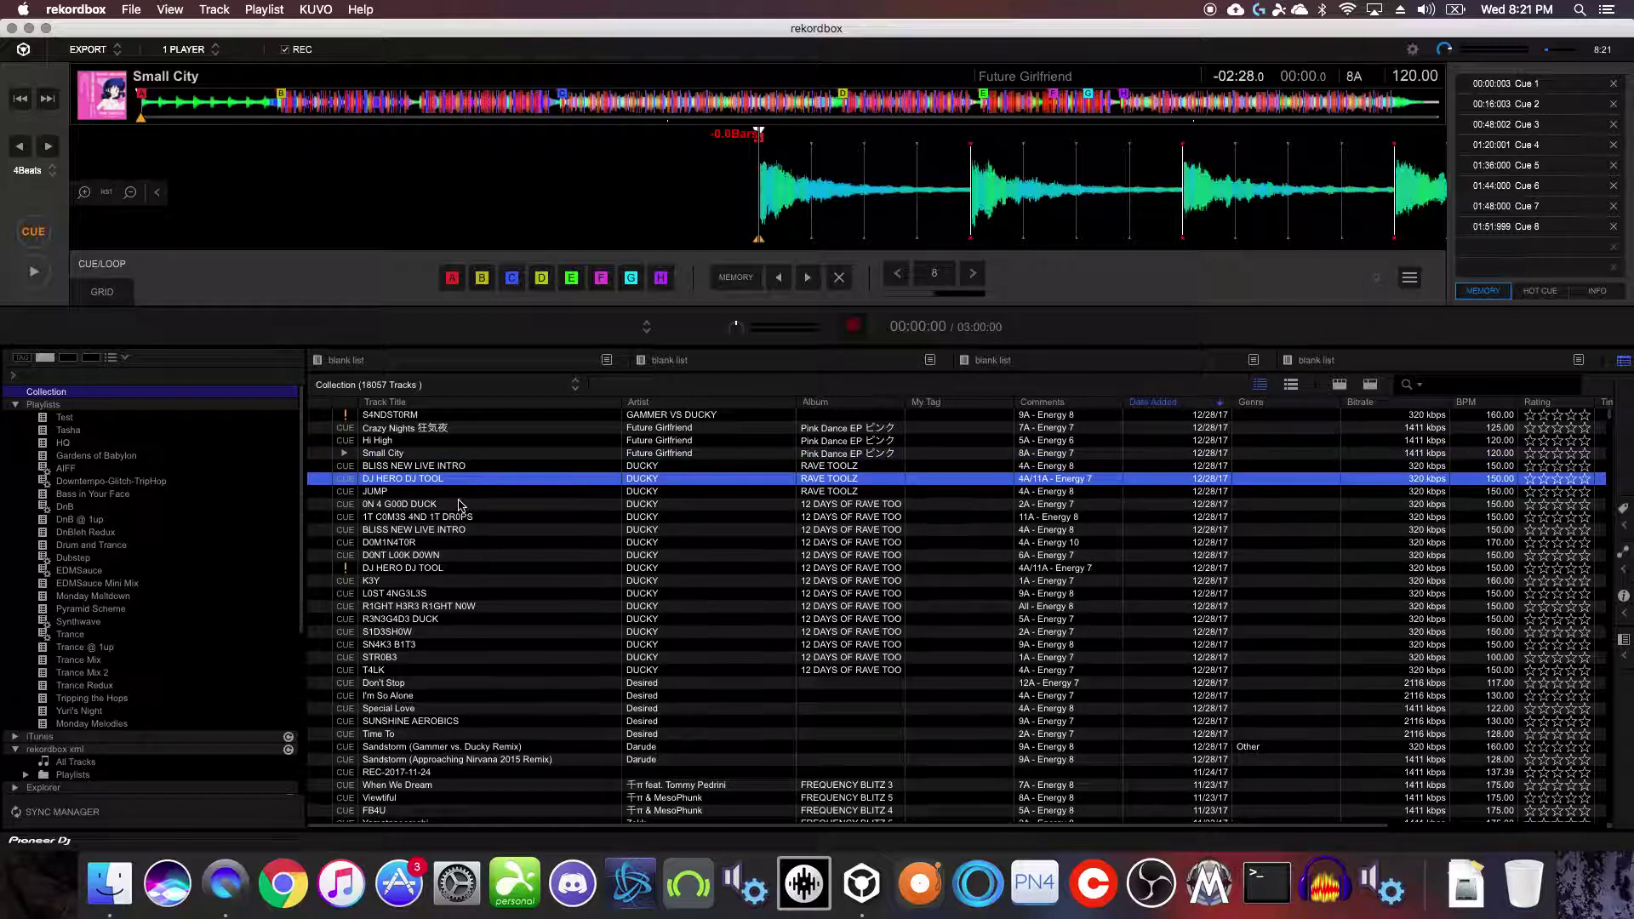
{"action": "double_click", "coordinate": [460, 505]}
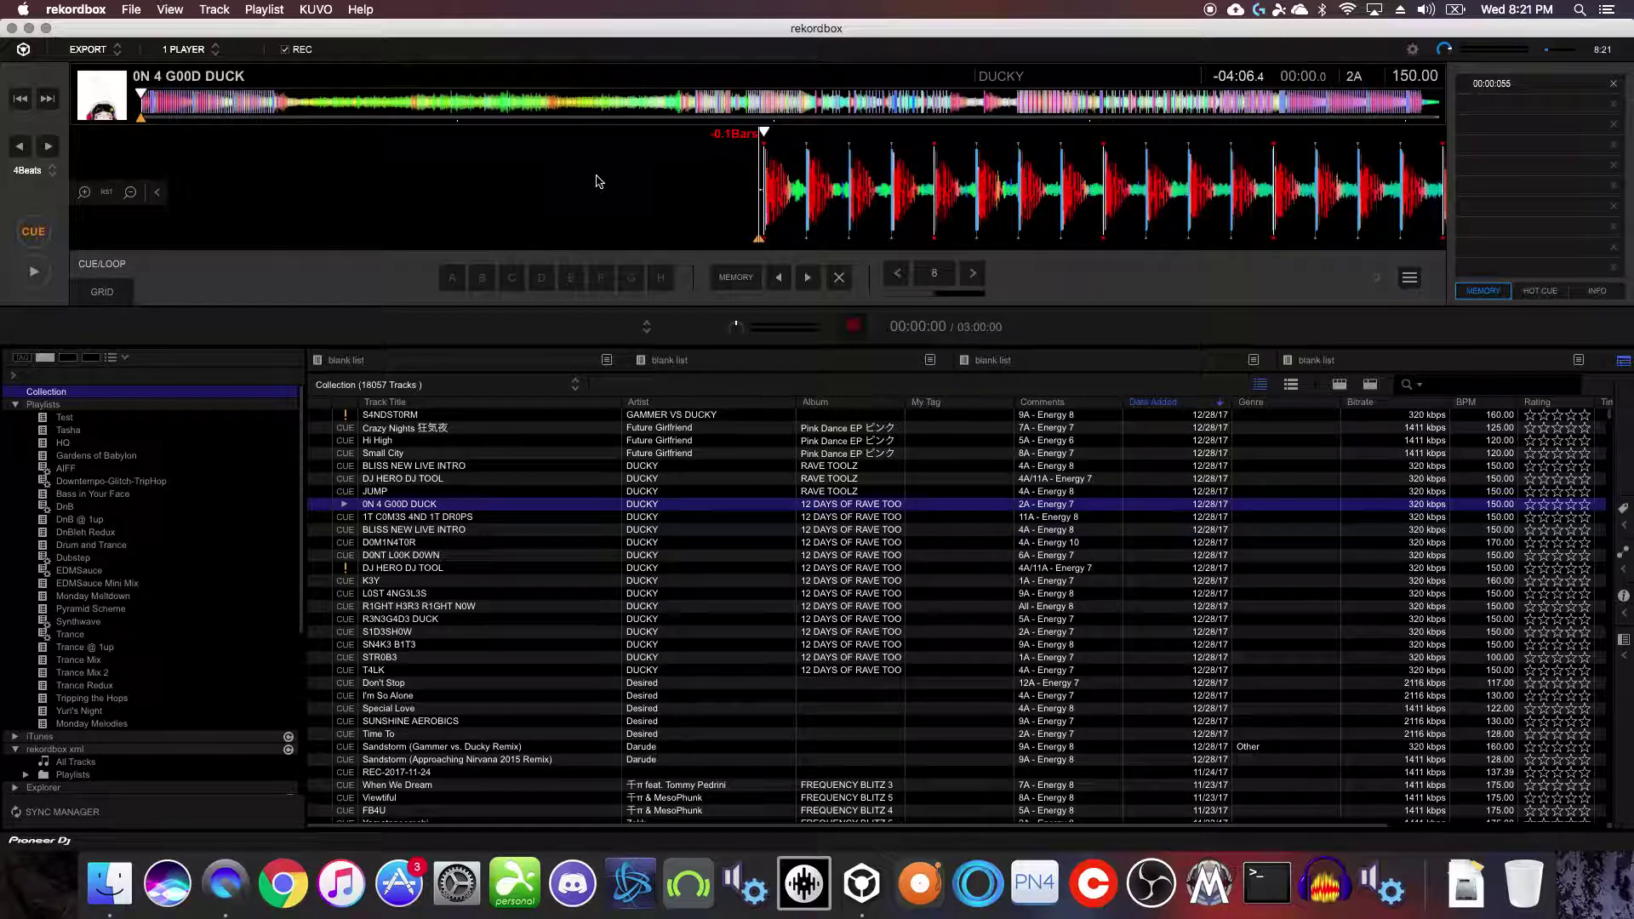
{"action": "left_click", "coordinate": [477, 546]}
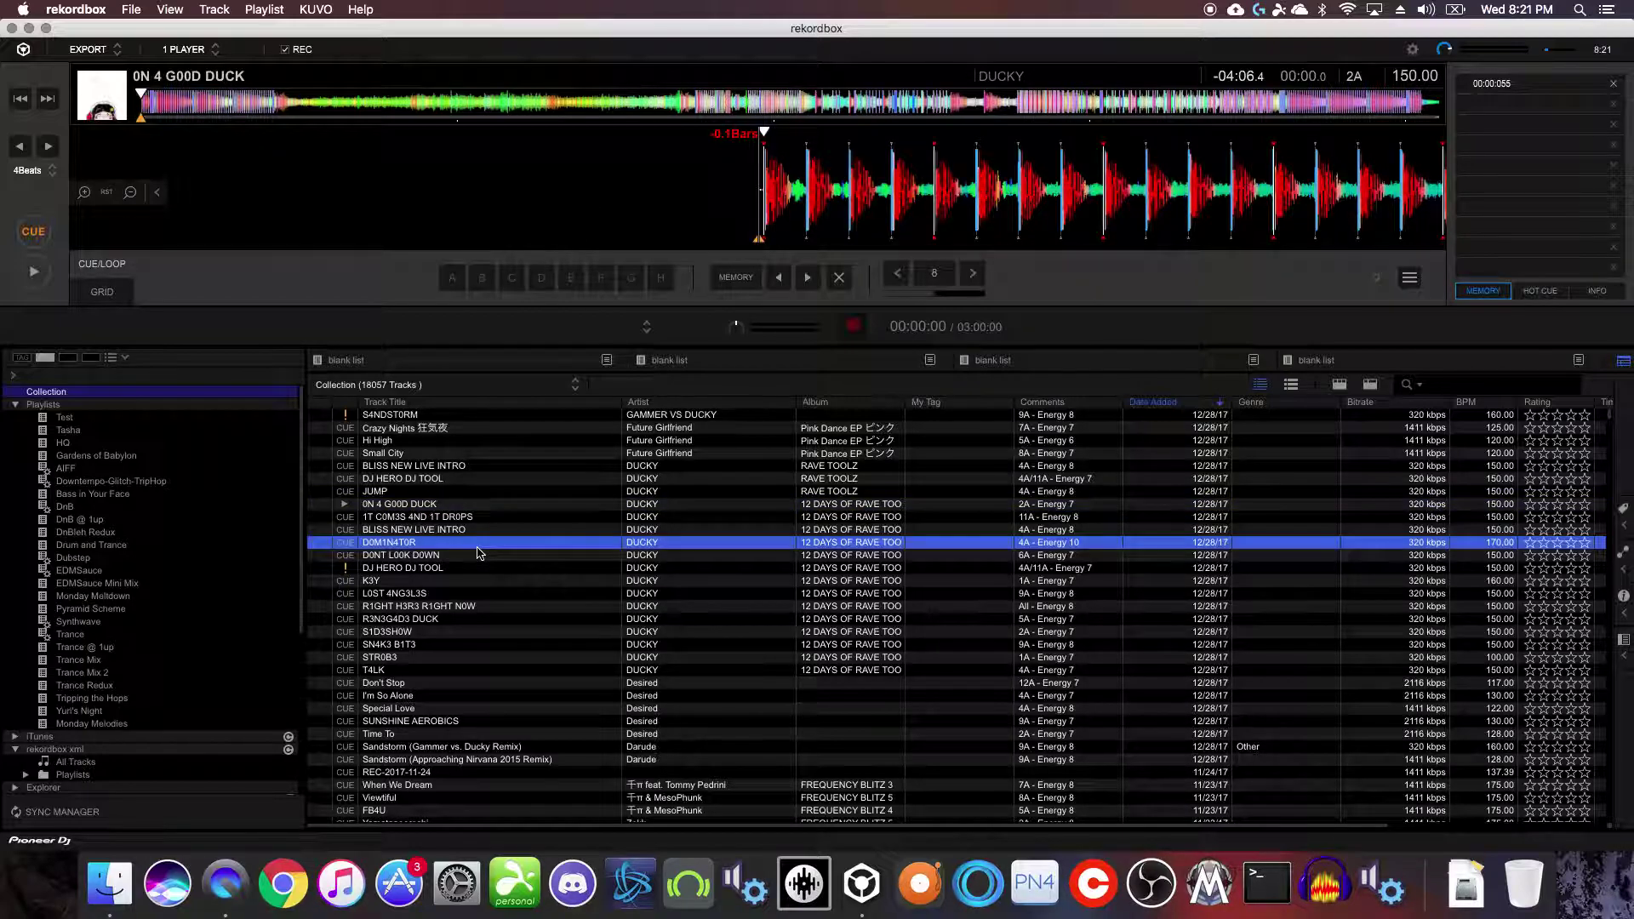
{"action": "left_click", "coordinate": [477, 556]}
{"action": "left_click_drag", "start_coordinate": [461, 673], "coordinate": [650, 187]}
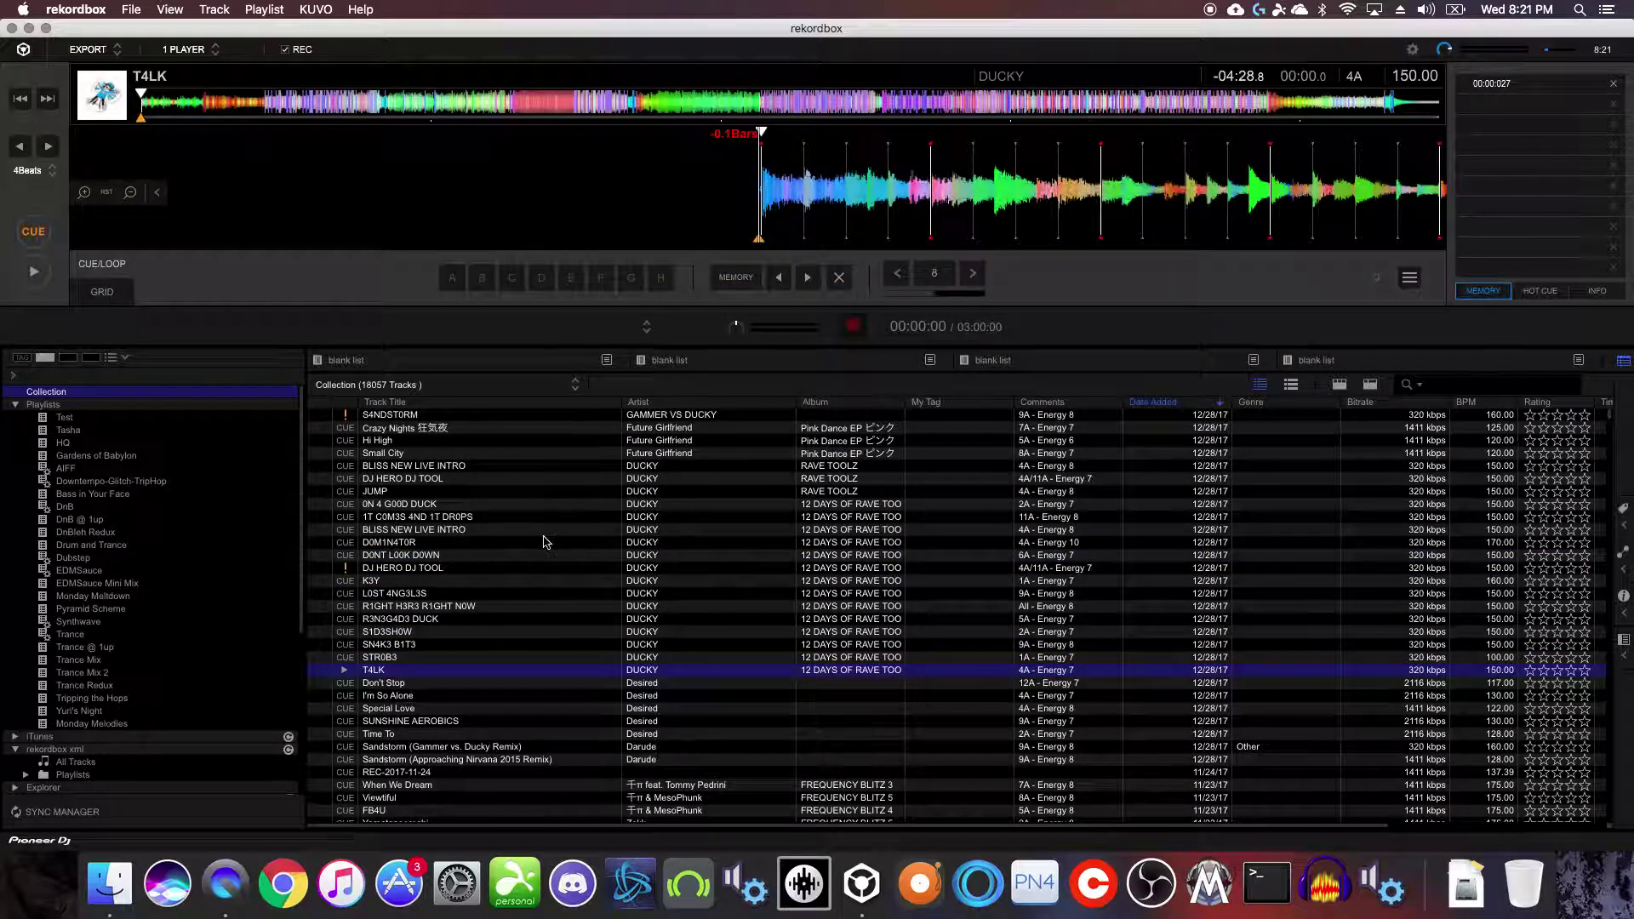
{"action": "left_click", "coordinate": [544, 543]}
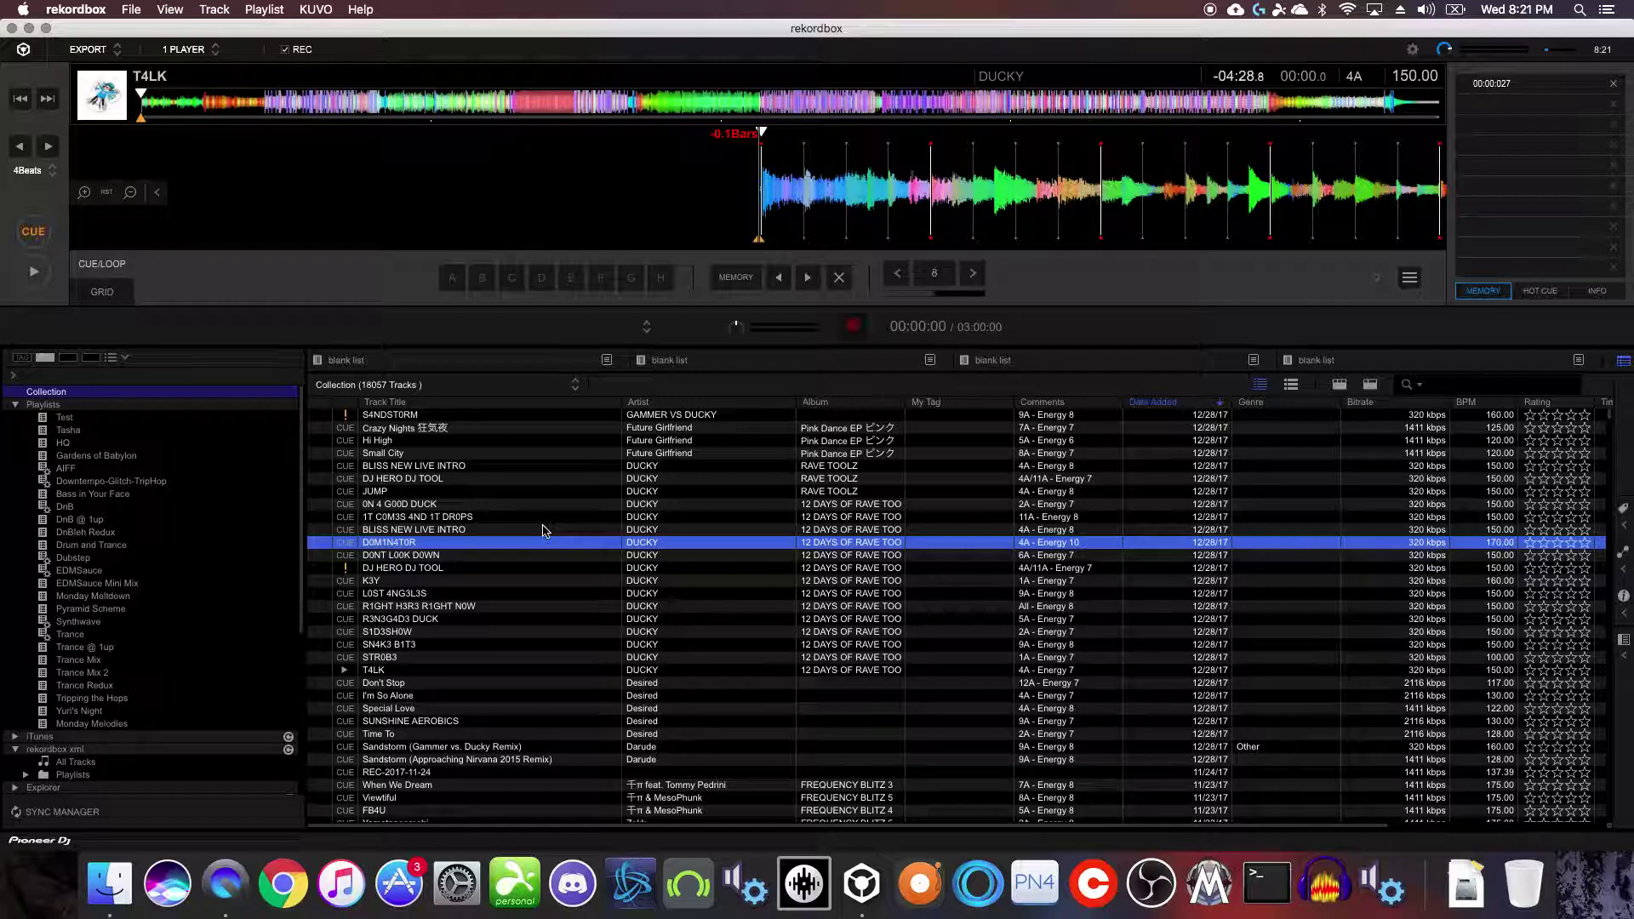
{"action": "left_click", "coordinate": [523, 480]}
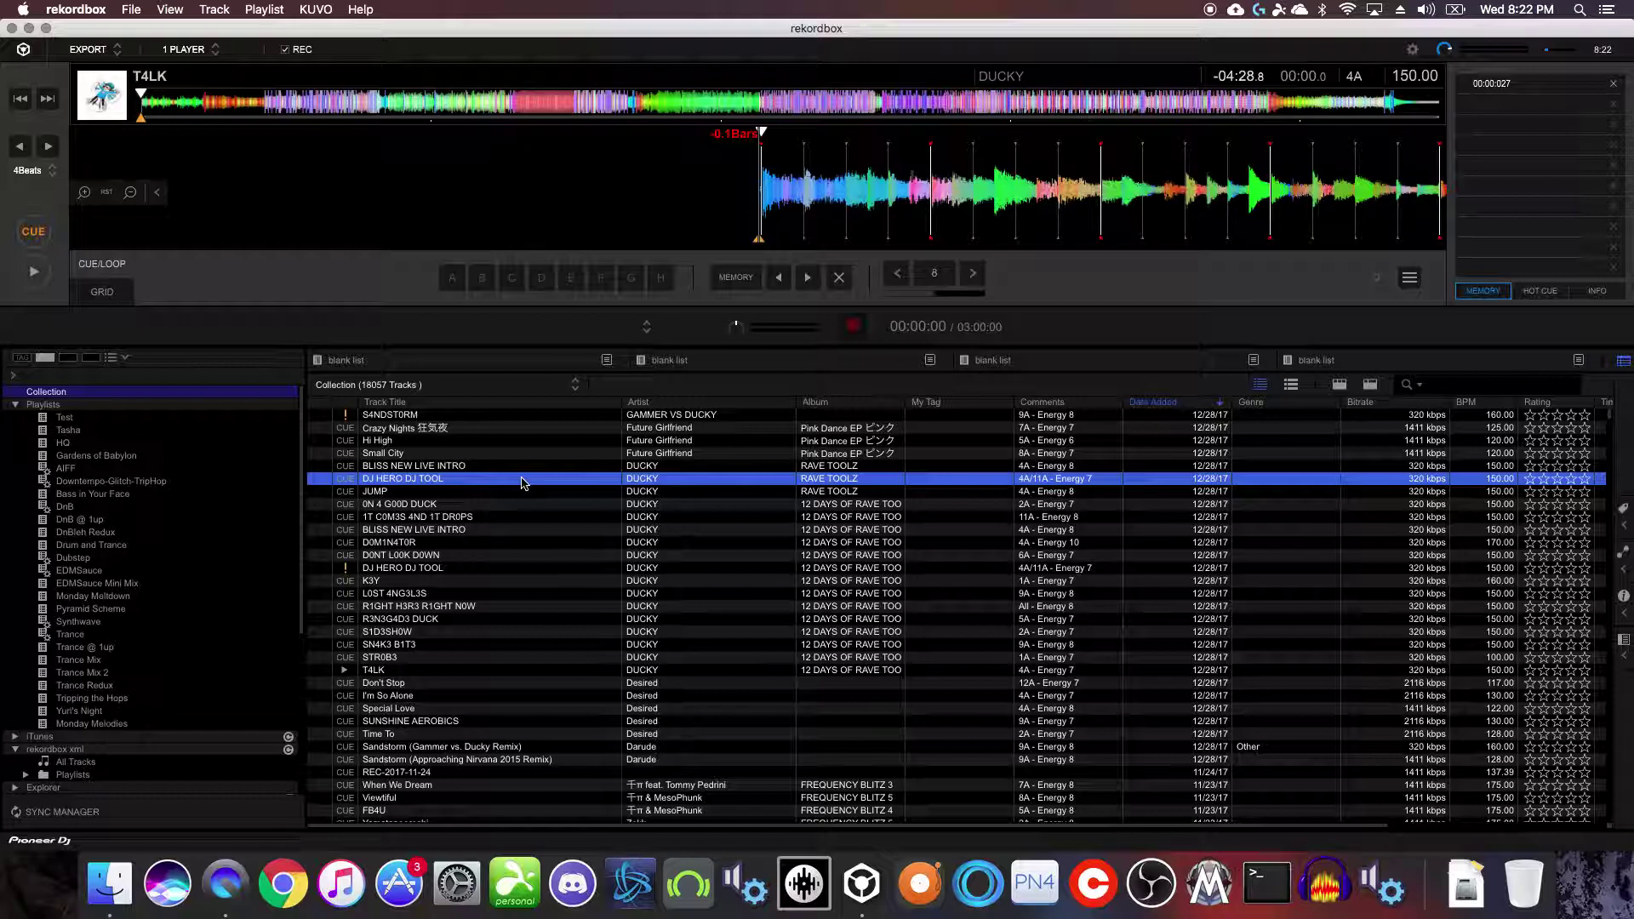